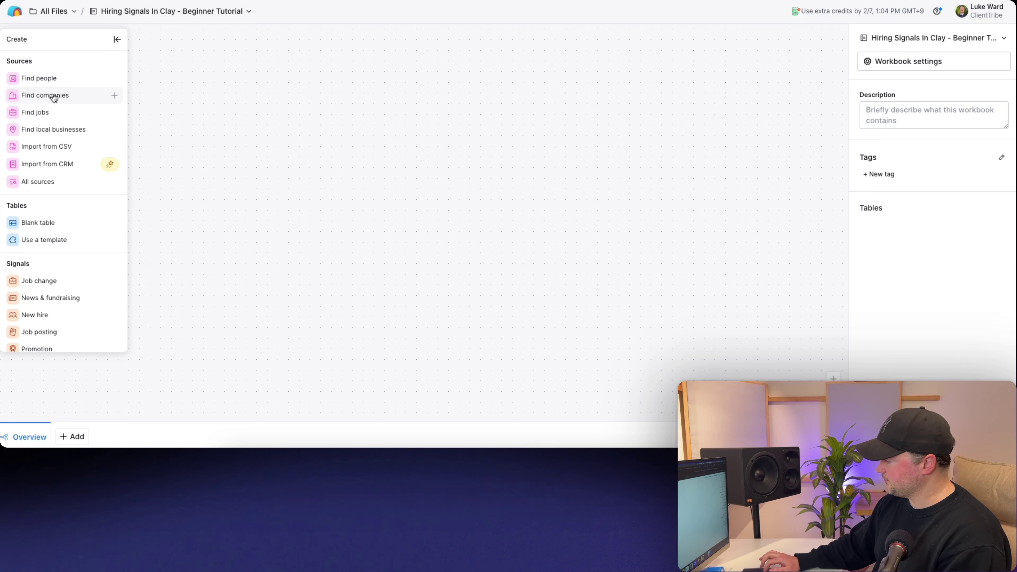
- Start a Find companies search limited to companies with 11-50 employees
{"action": "left_click", "coordinate": [54, 98]}
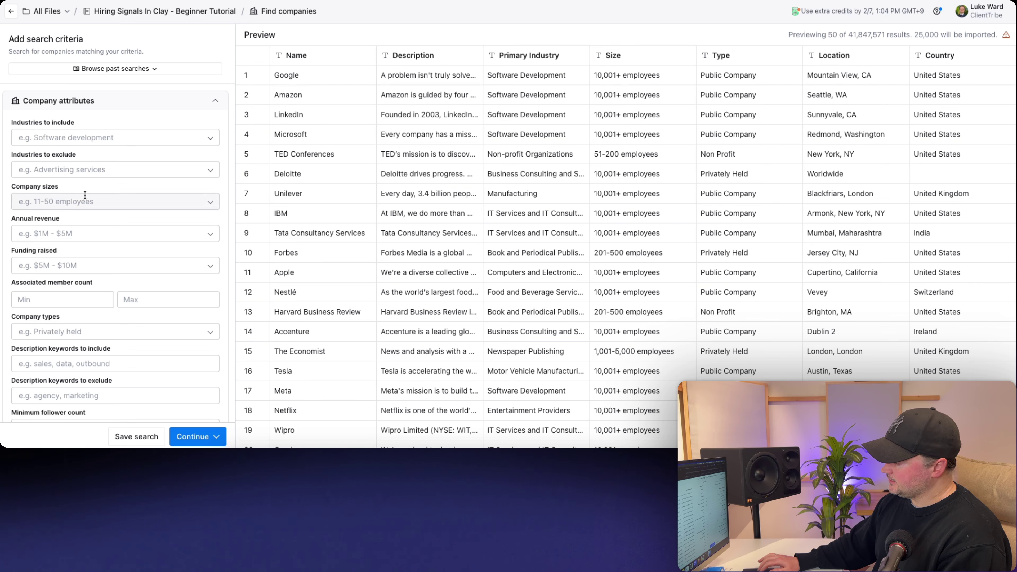
{"action": "scroll", "coordinate": [85, 195], "scroll_direction": "down", "scroll_amount": 6}
{"action": "scroll", "coordinate": [85, 195], "scroll_direction": "down", "scroll_amount": 2}
{"action": "scroll", "coordinate": [85, 195], "scroll_direction": "up", "scroll_amount": 10}
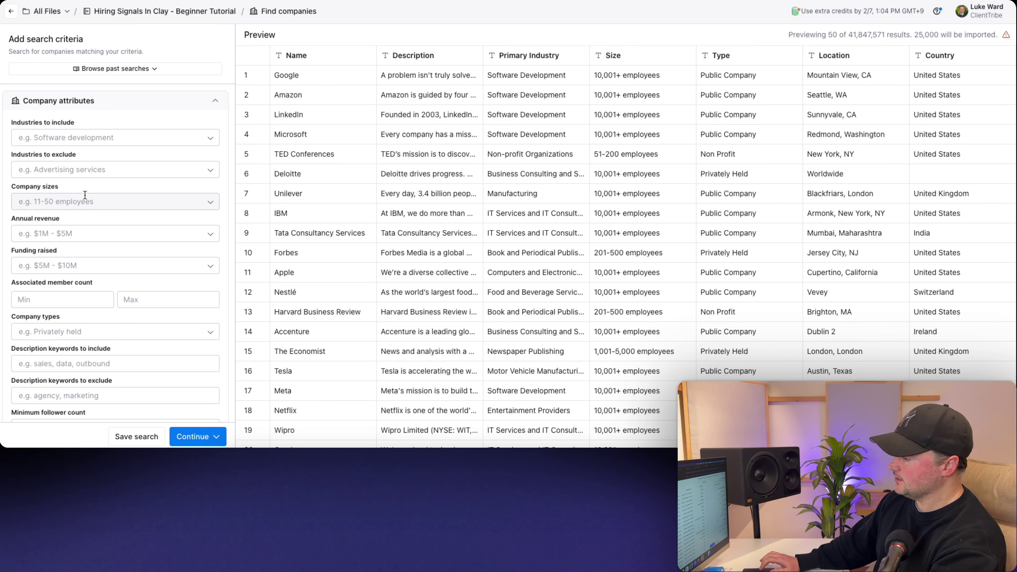
{"action": "left_click", "coordinate": [68, 206]}
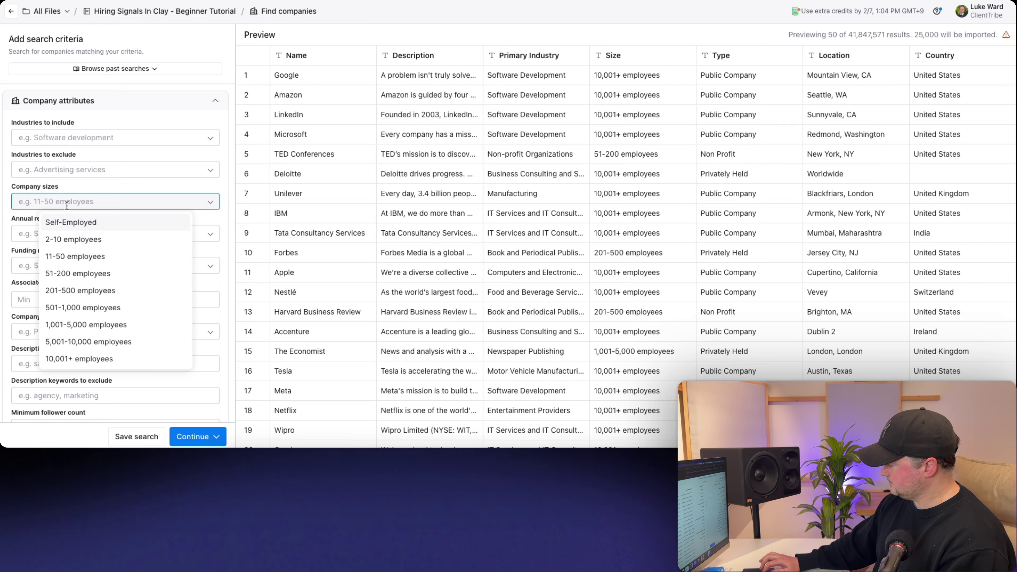
{"action": "left_click", "coordinate": [75, 255]}
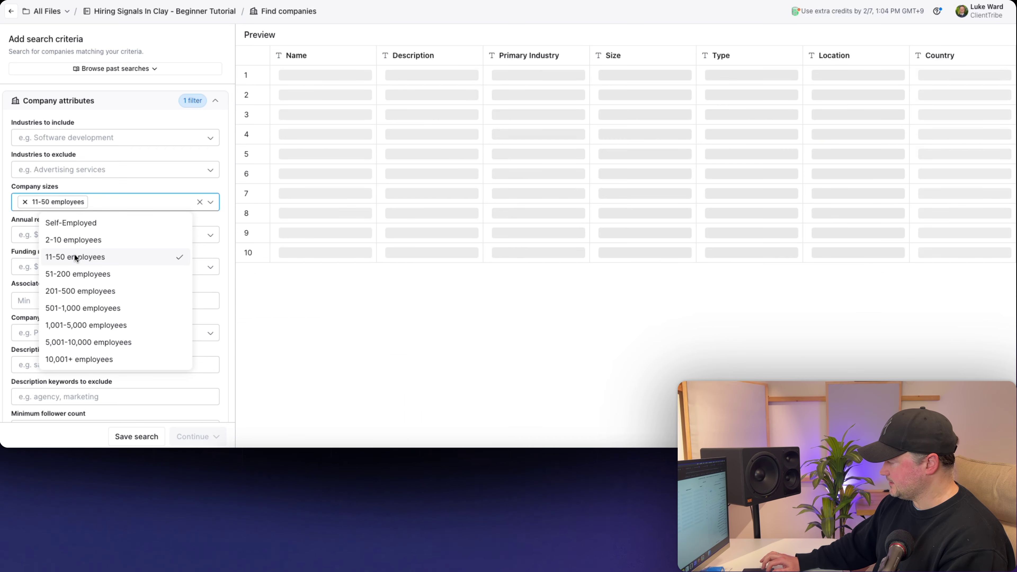
{"action": "left_click", "coordinate": [5, 221]}
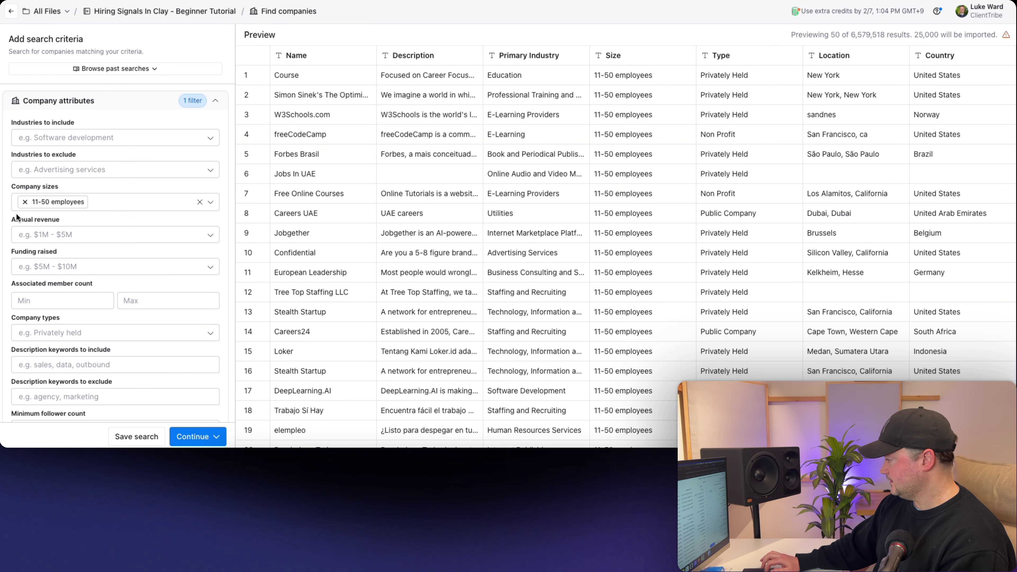
- Include only the Software Development industry and expand the Location filters
{"action": "left_click", "coordinate": [47, 136]}
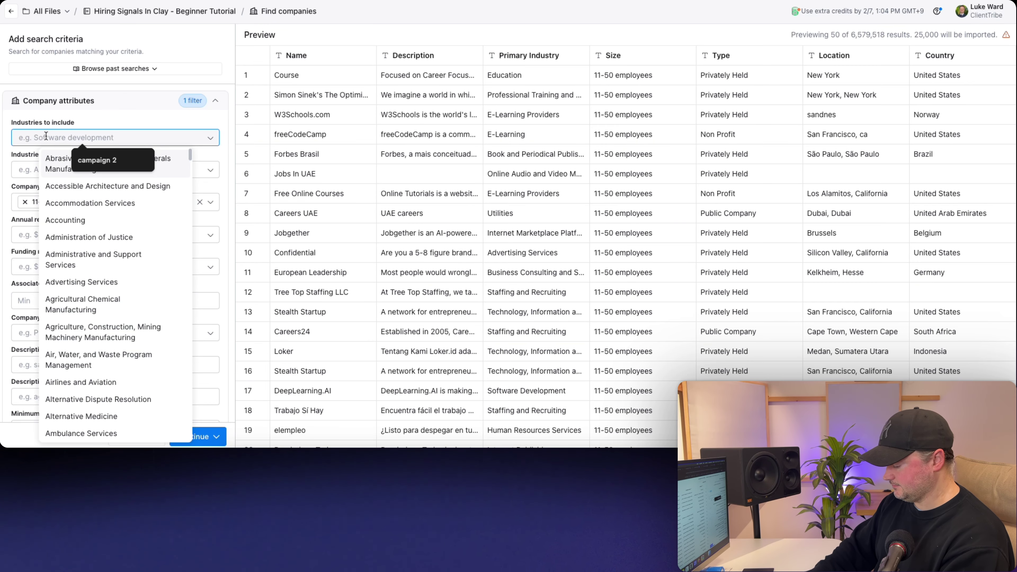
{"action": "type", "text": "soft"}
{"action": "left_click_drag", "start_coordinate": [39, 136], "coordinate": [18, 137]}
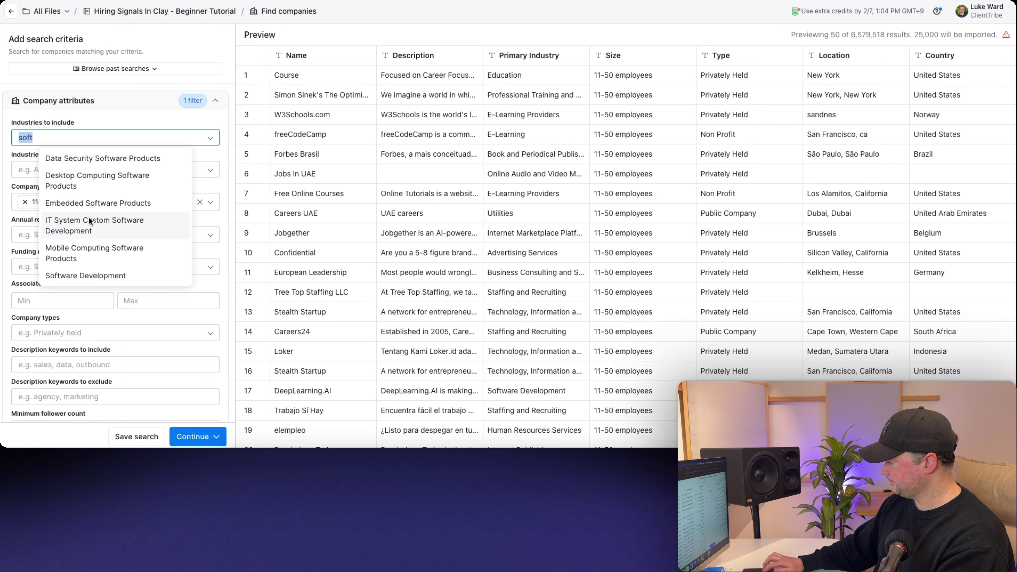
{"action": "left_click", "coordinate": [97, 271]}
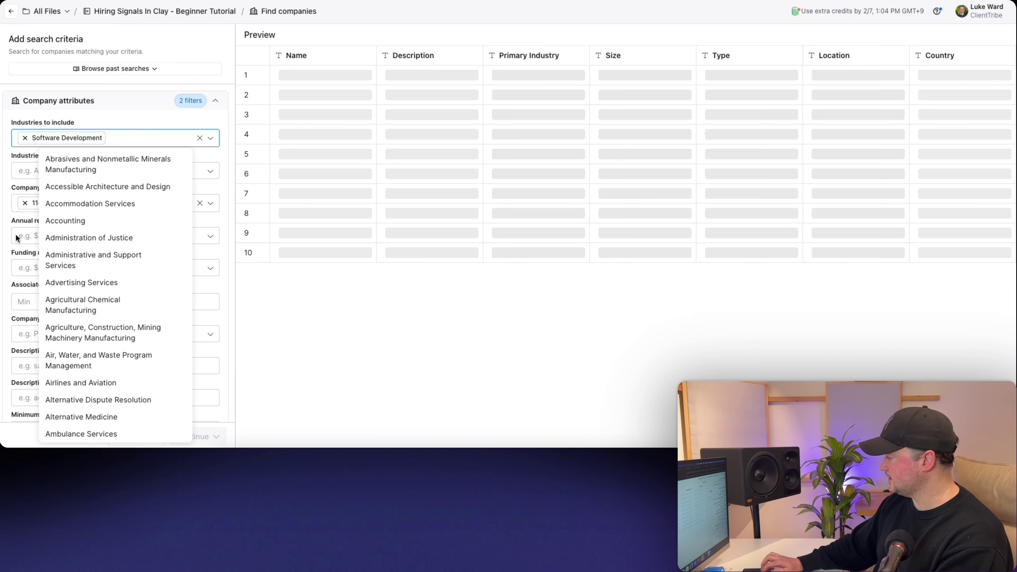
{"action": "left_click", "coordinate": [4, 212]}
{"action": "scroll", "coordinate": [4, 213], "scroll_direction": "down", "scroll_amount": 1}
{"action": "scroll", "coordinate": [4, 213], "scroll_direction": "down", "scroll_amount": 3}
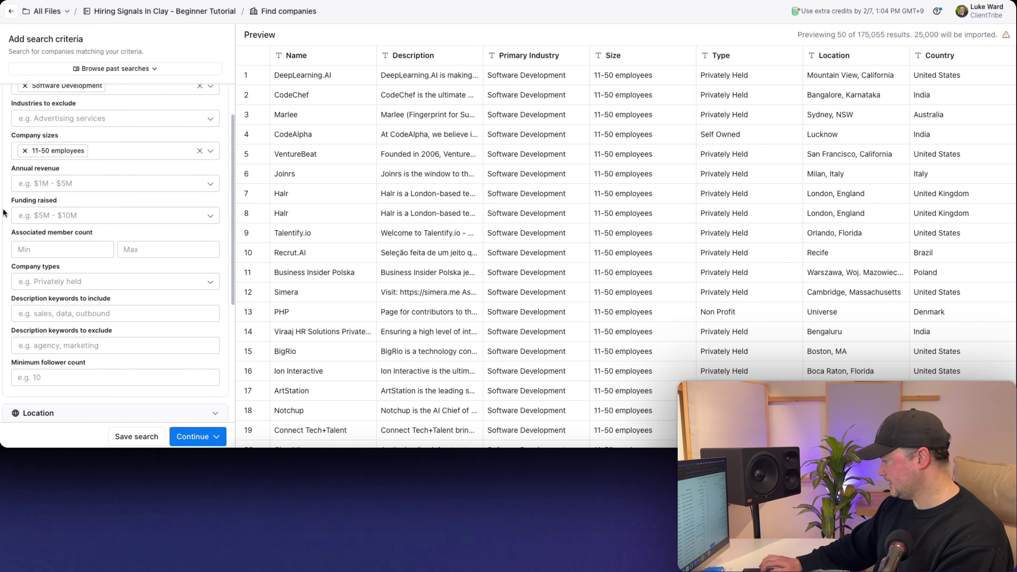
{"action": "scroll", "coordinate": [4, 212], "scroll_direction": "down", "scroll_amount": 4}
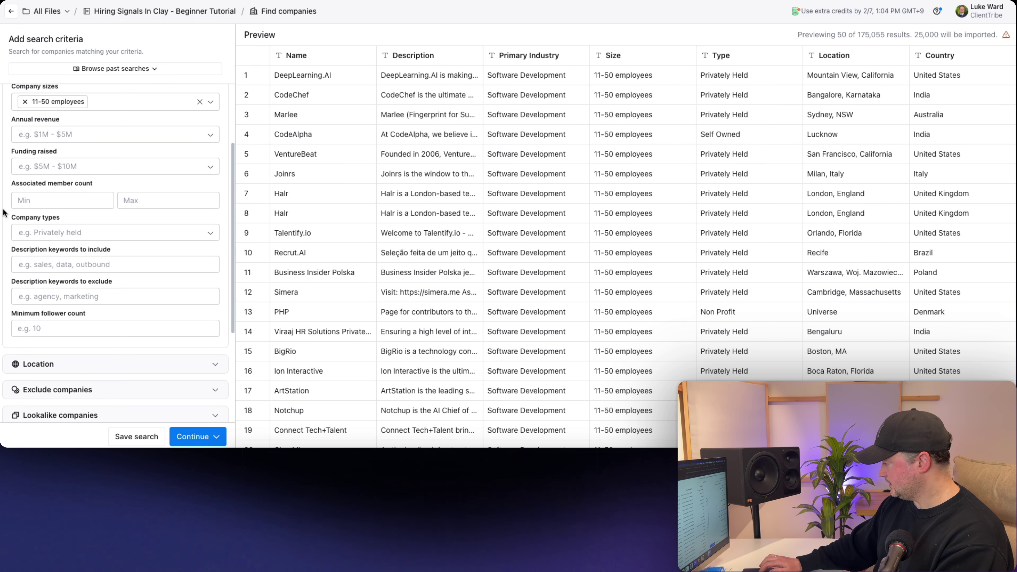
{"action": "scroll", "coordinate": [4, 212], "scroll_direction": "down", "scroll_amount": 3}
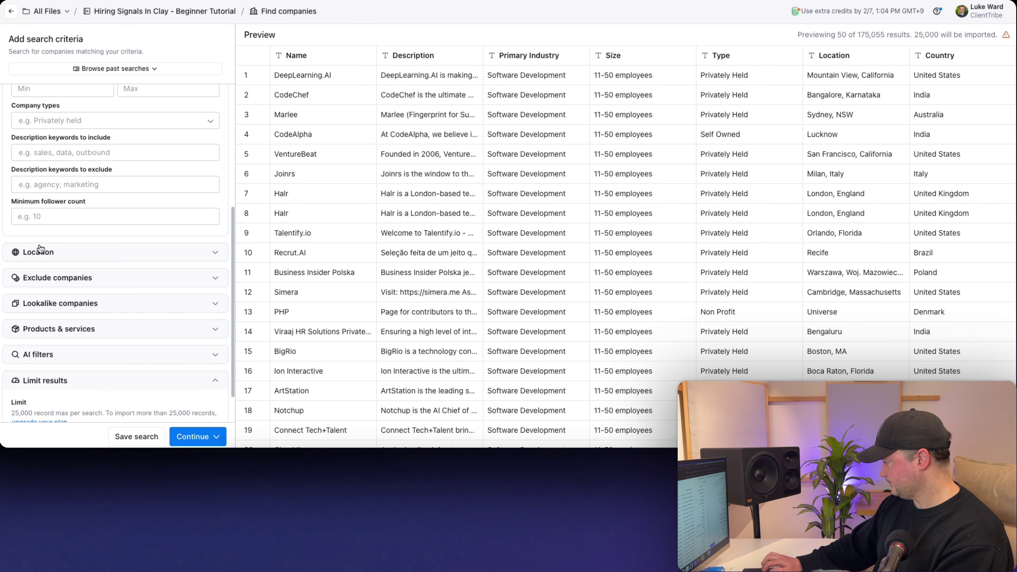
{"action": "left_click", "coordinate": [40, 252]}
{"action": "scroll", "coordinate": [73, 335], "scroll_direction": "down", "scroll_amount": 3}
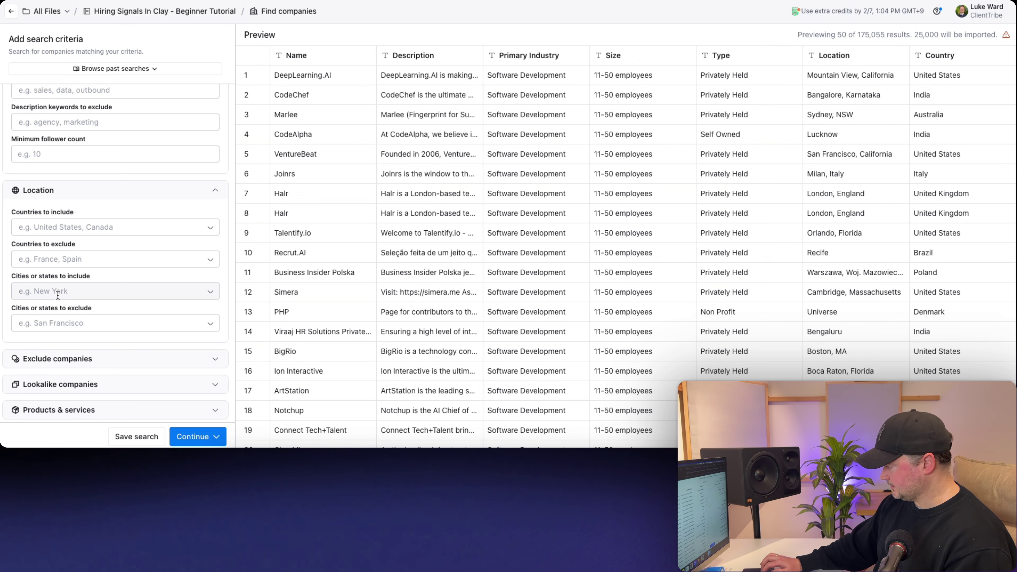
- Add California as a city/state to include, narrowing the preview to 9,313 companies
{"action": "left_click", "coordinate": [46, 291]}
{"action": "type", "text": "calif"}
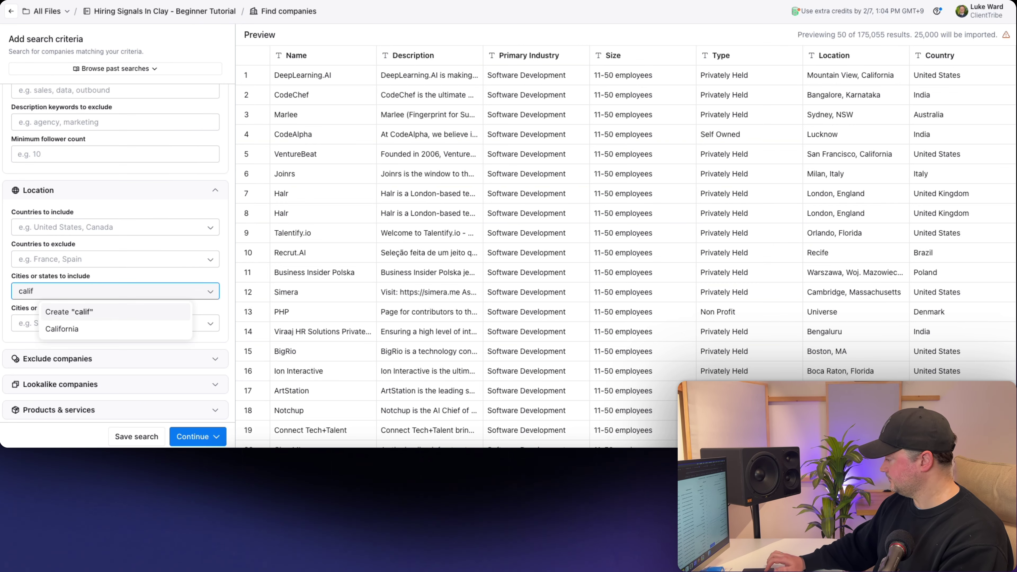
{"action": "left_click", "coordinate": [83, 326]}
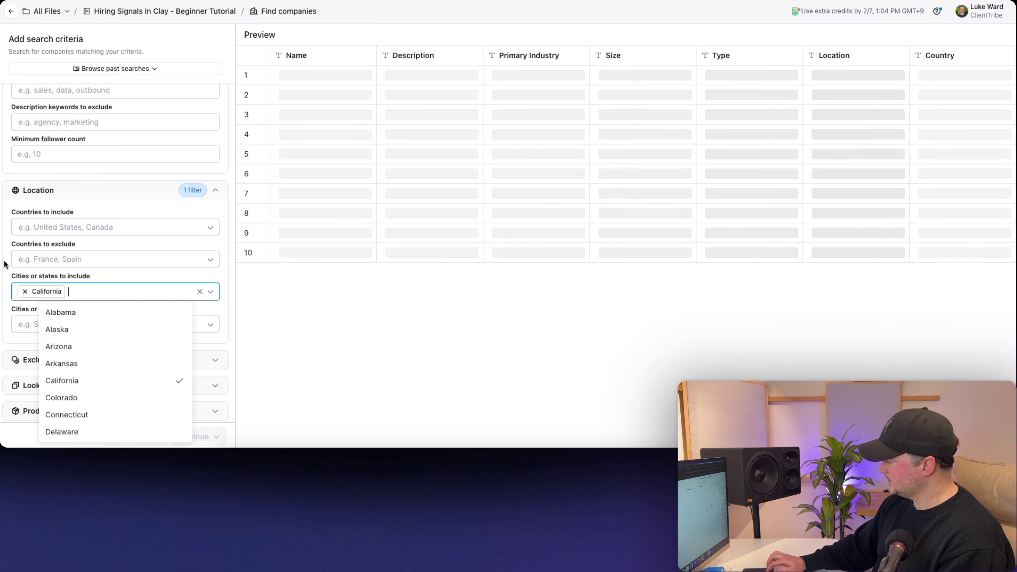
{"action": "left_click", "coordinate": [4, 265]}
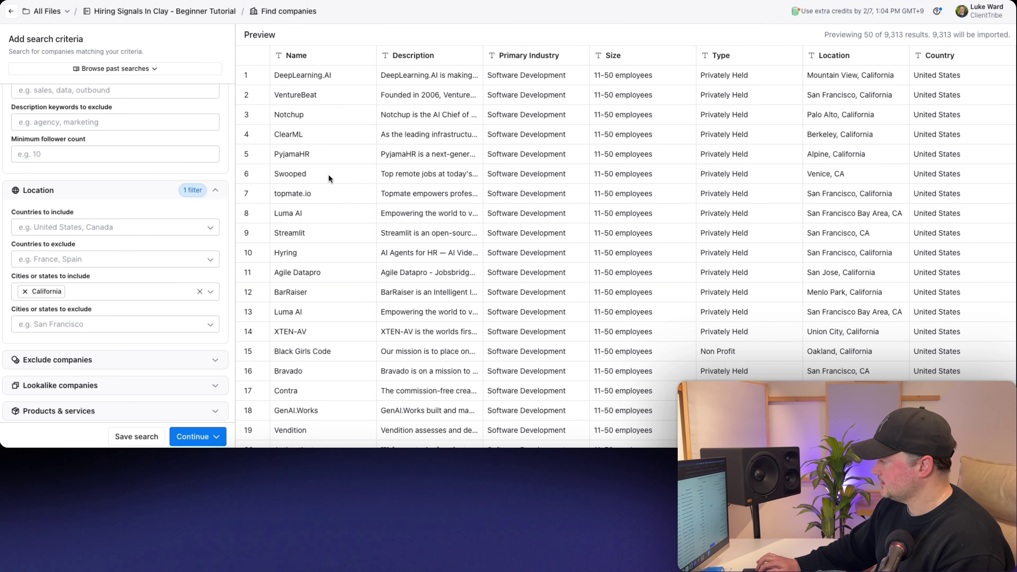
{"action": "scroll", "coordinate": [118, 190], "scroll_direction": "up", "scroll_amount": 5}
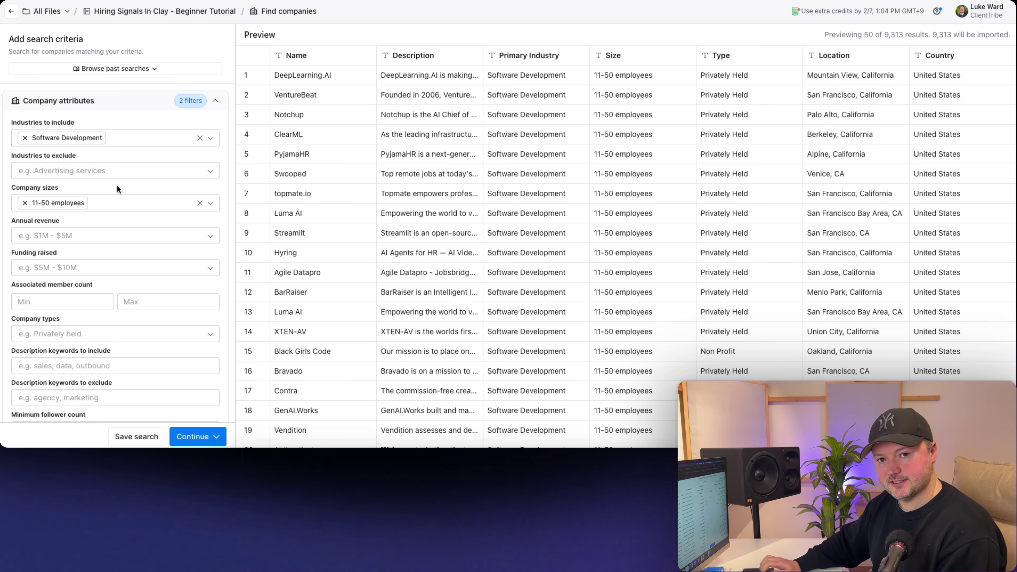
{"action": "left_click", "coordinate": [159, 140]}
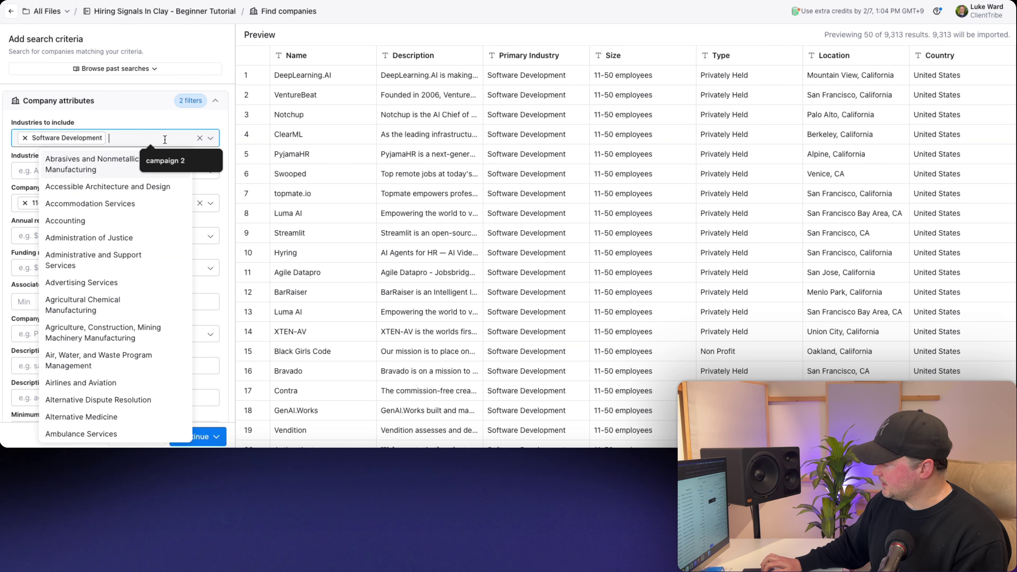
{"action": "scroll", "coordinate": [107, 202], "scroll_direction": "down", "scroll_amount": 5}
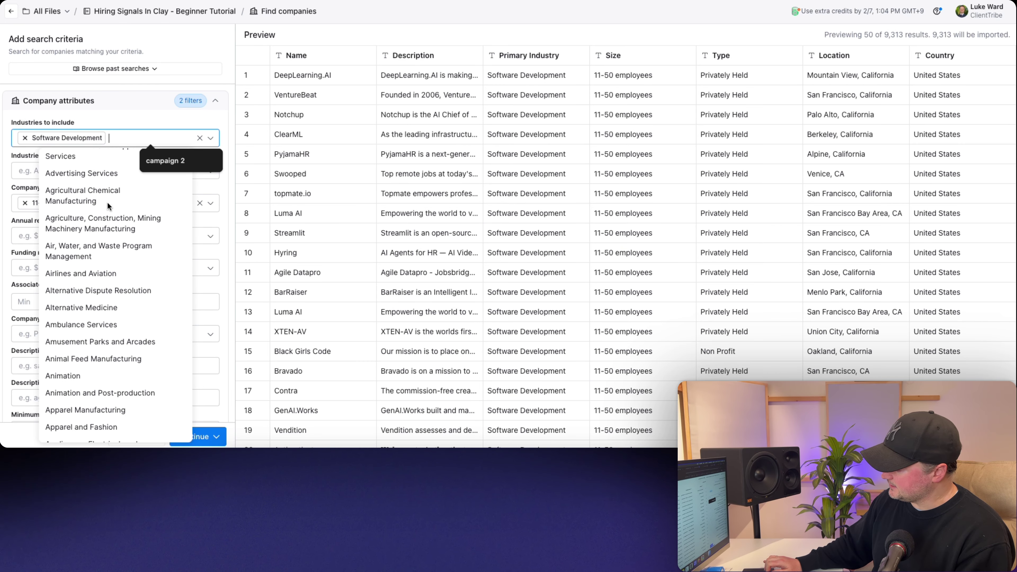
{"action": "scroll", "coordinate": [107, 202], "scroll_direction": "up", "scroll_amount": 5}
{"action": "type", "text": "soft"}
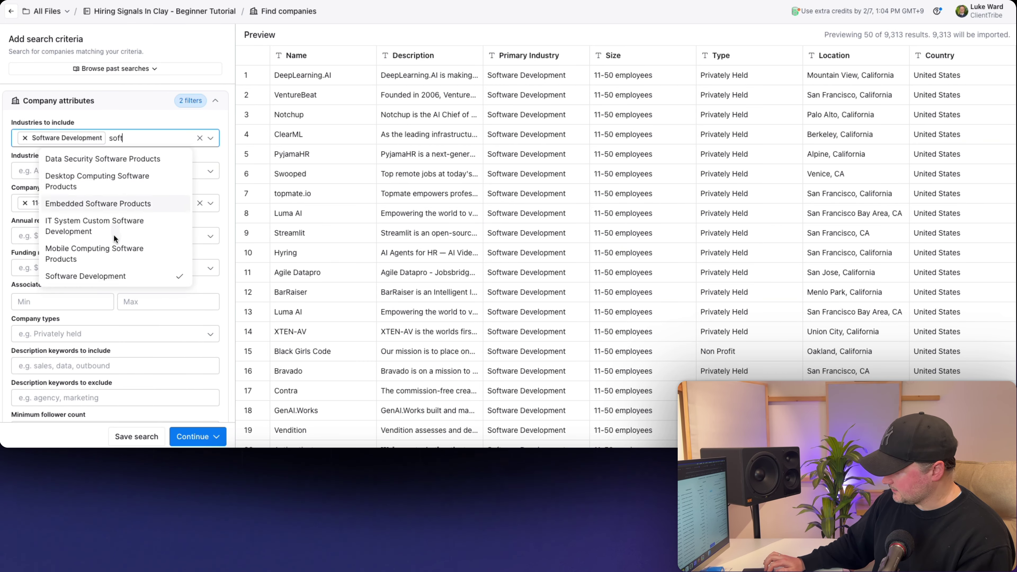
{"action": "key", "text": "BackSpace"}
{"action": "key", "text": "BackSpace"}
{"action": "key", "text": "BackSpace"}
{"action": "key", "text": "BackSpace"}
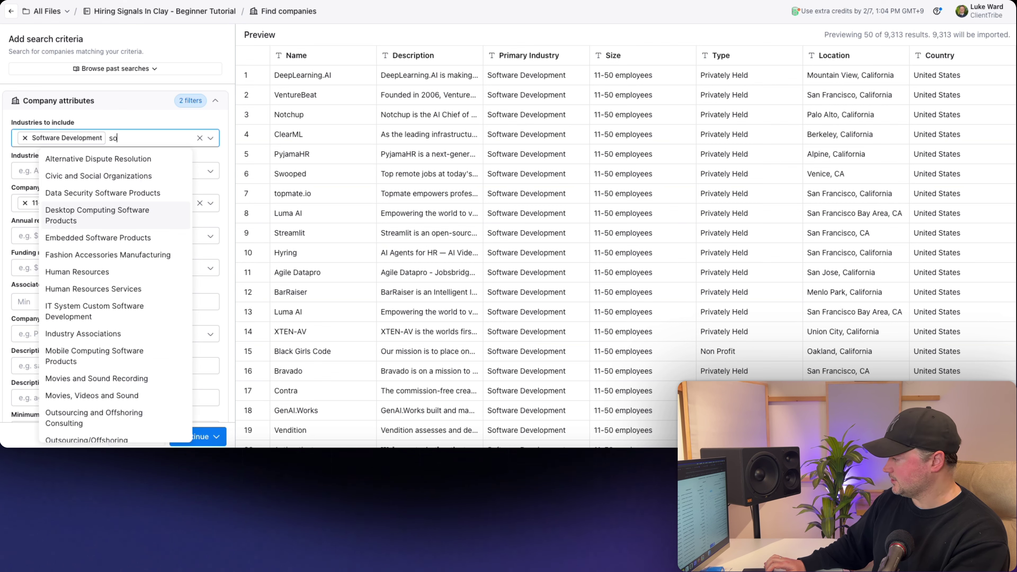
{"action": "type", "text": "techno"}
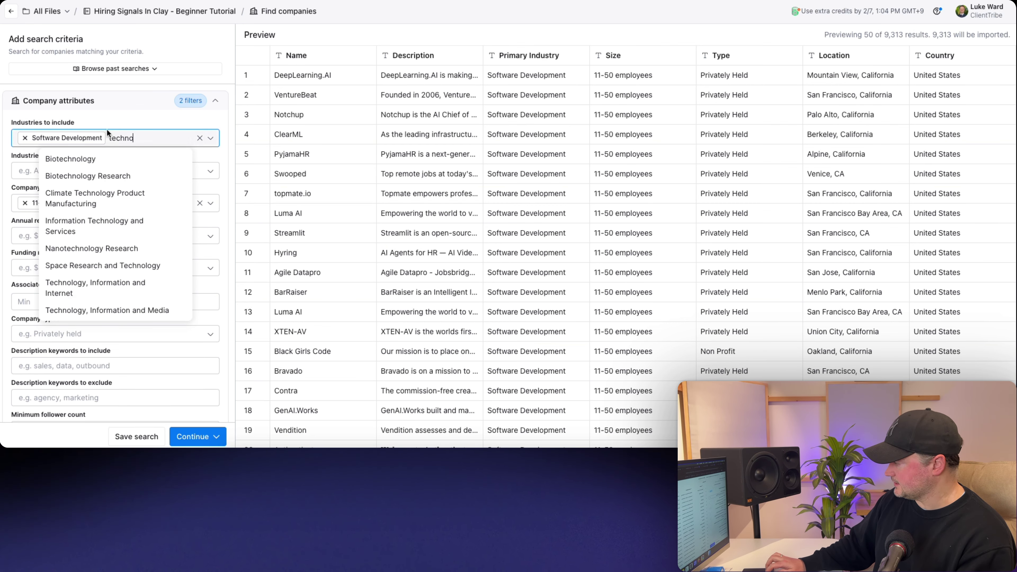
{"action": "left_click", "coordinate": [115, 109]}
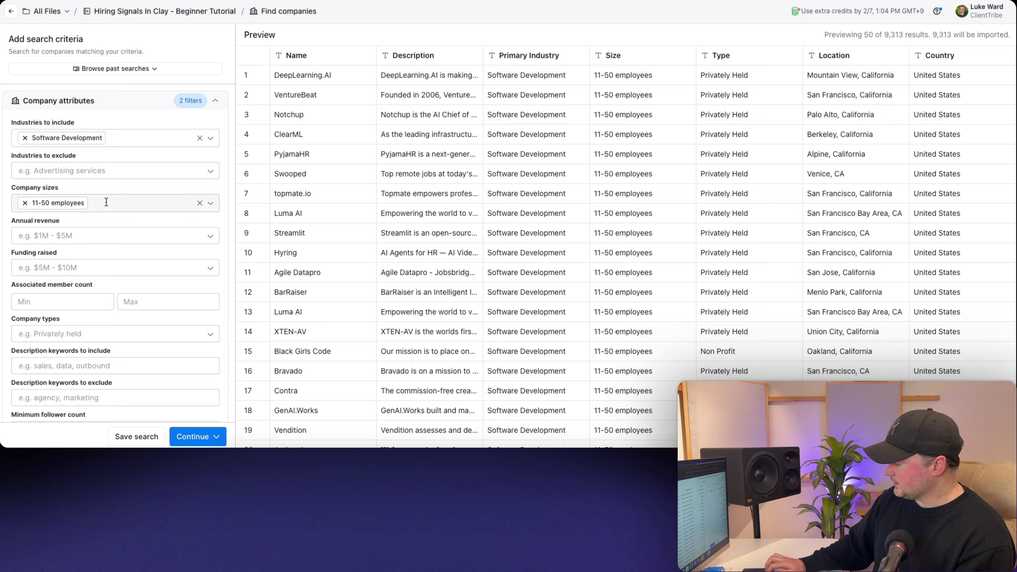
{"action": "scroll", "coordinate": [32, 149], "scroll_direction": "down", "scroll_amount": 5}
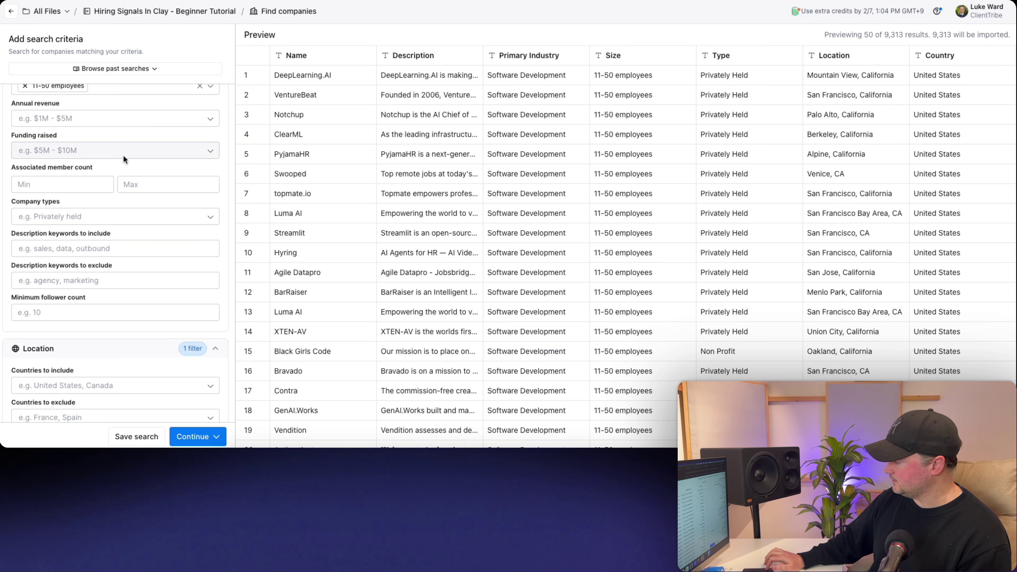
{"action": "scroll", "coordinate": [119, 156], "scroll_direction": "up", "scroll_amount": 3}
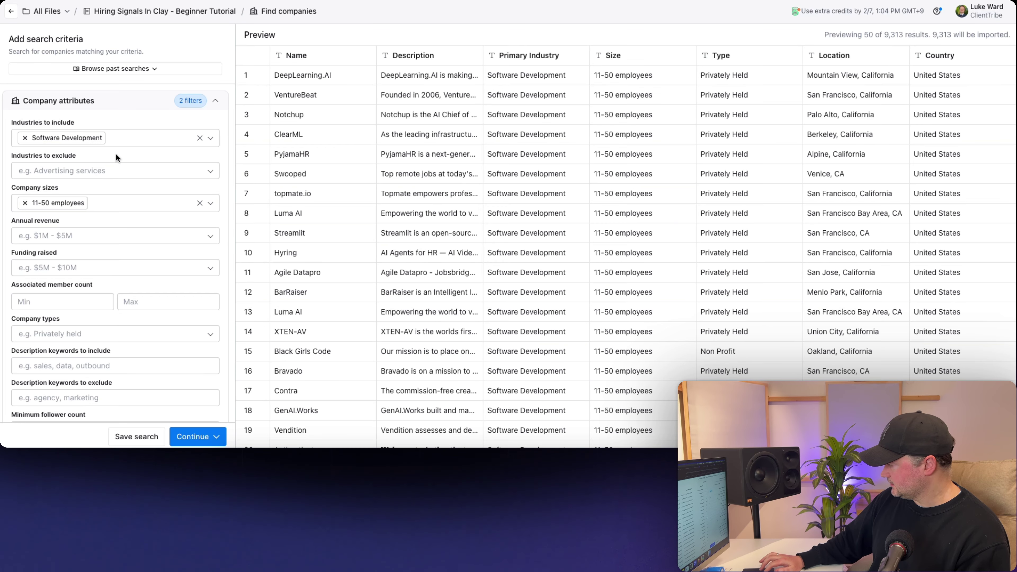
- Exclude the Staffing and Recruiting industry from the company search
{"action": "left_click", "coordinate": [58, 170]}
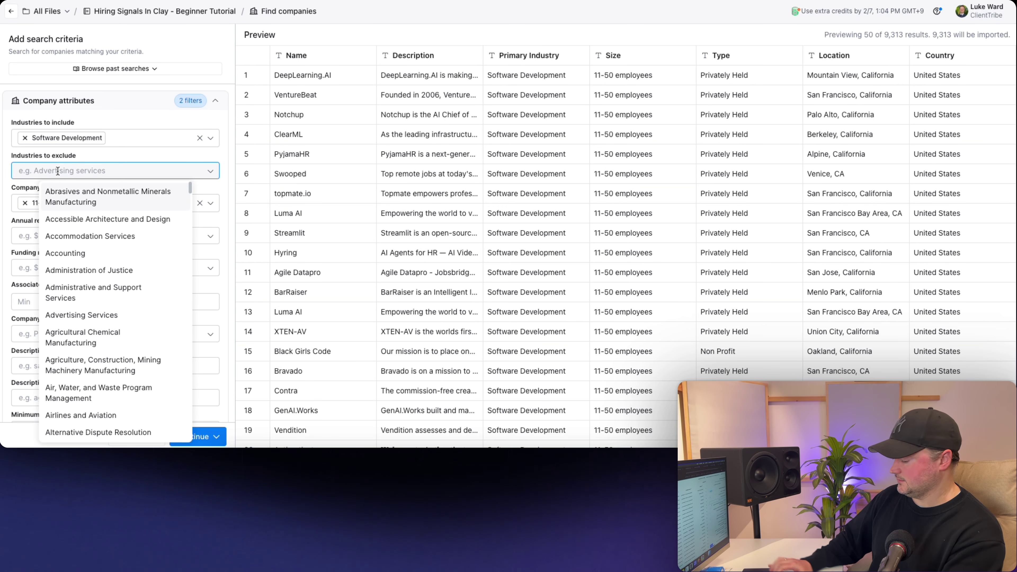
{"action": "type", "text": "staff"}
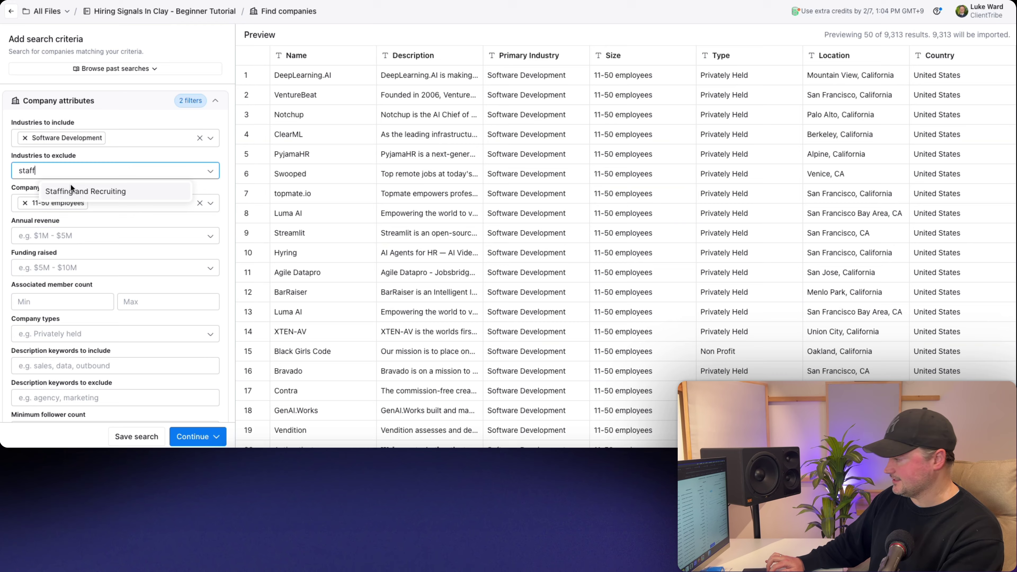
{"action": "left_click", "coordinate": [70, 191]}
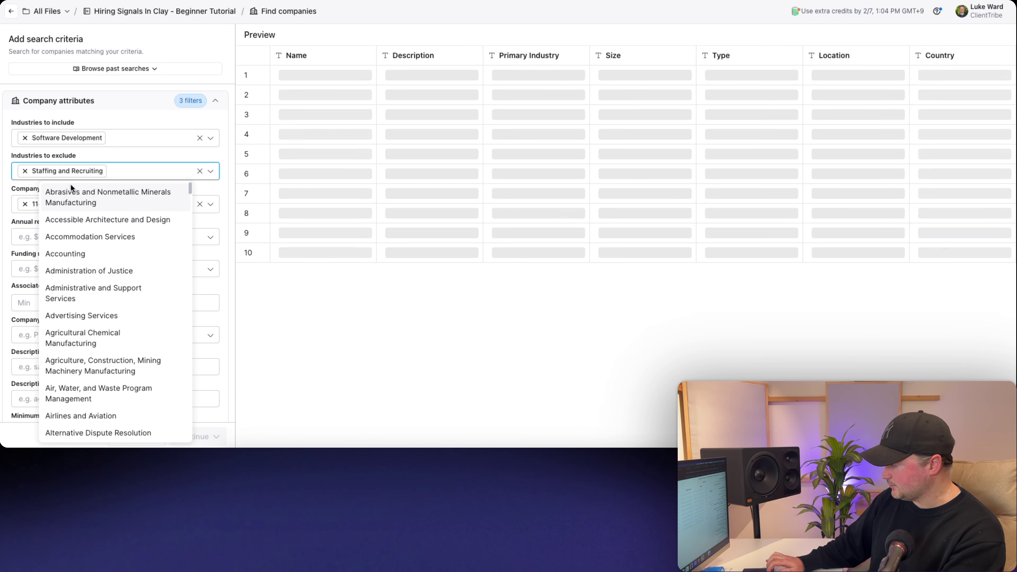
{"action": "left_click", "coordinate": [31, 182]}
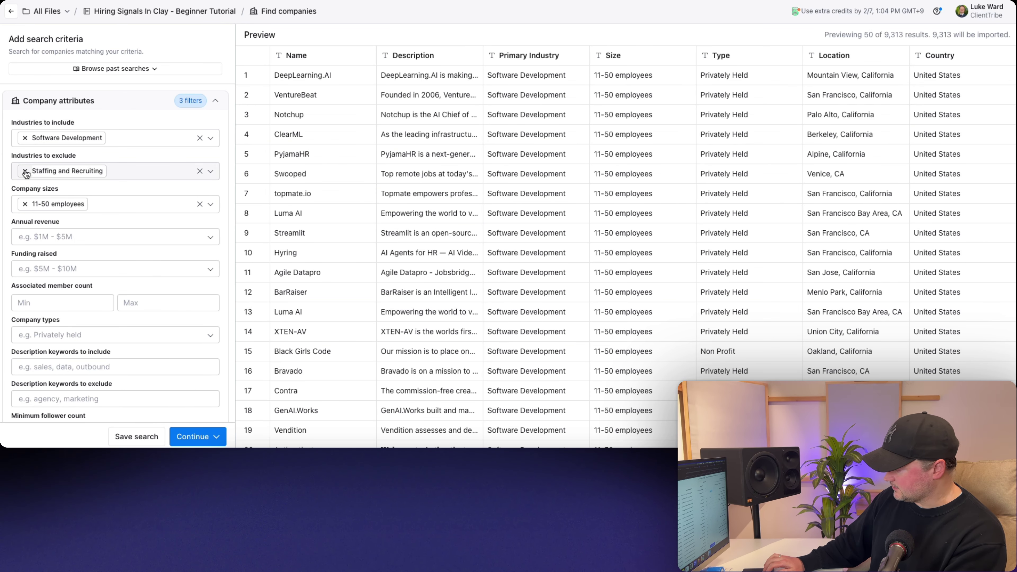
{"action": "scroll", "coordinate": [28, 176], "scroll_direction": "down", "scroll_amount": 5}
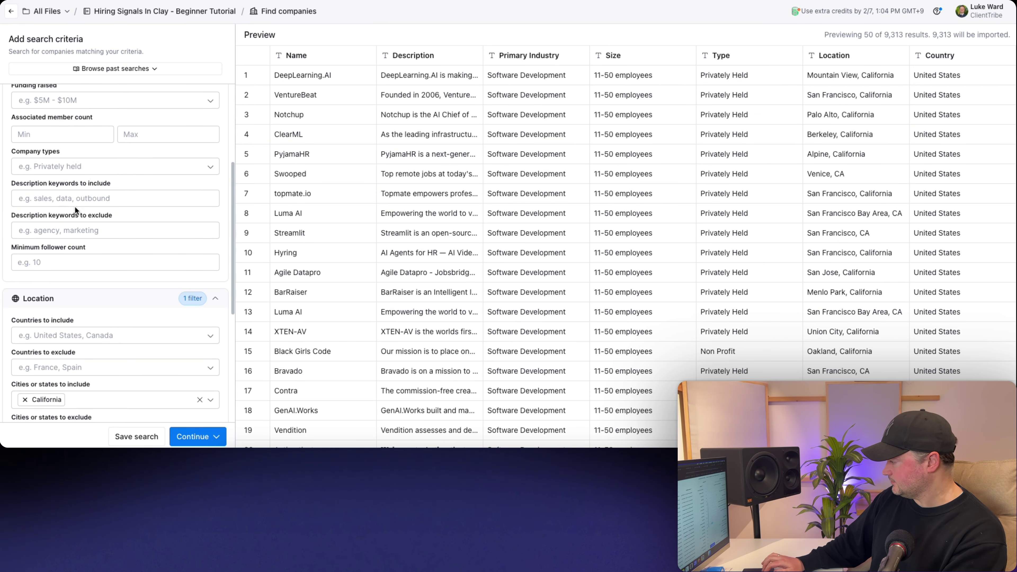
- Exclude description keywords 'staffing agency' and 'recruitment agency', then bring up the save-search form
{"action": "left_click", "coordinate": [33, 229]}
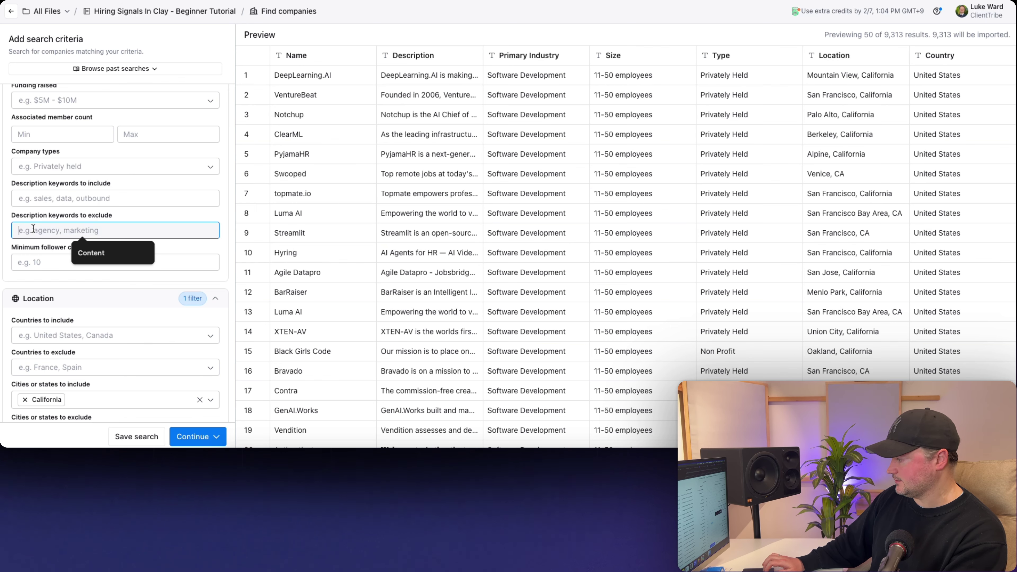
{"action": "type", "text": "staffin"}
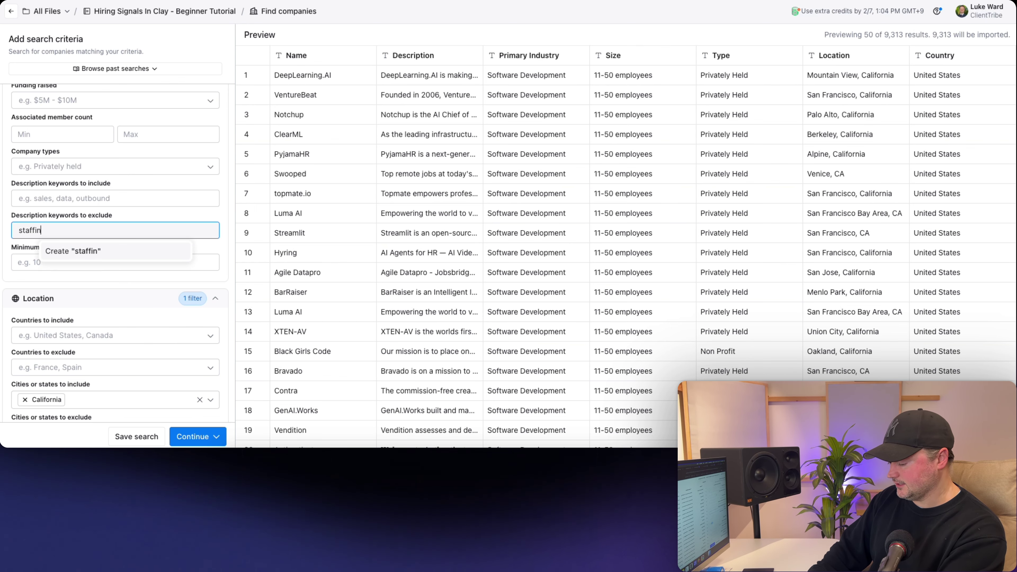
{"action": "type", "text": "g agency"}
{"action": "key", "text": "Return"}
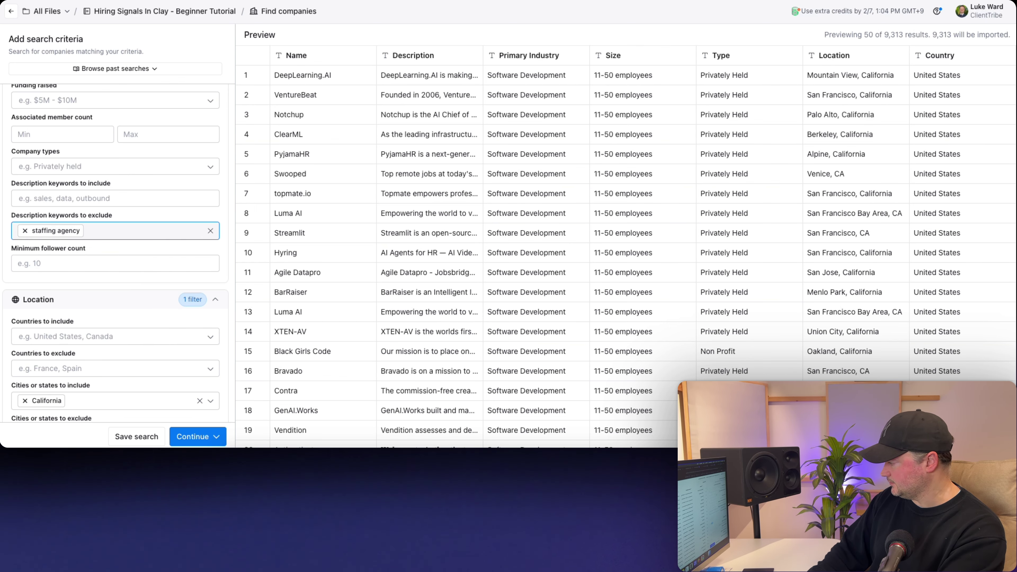
{"action": "type", "text": "recruitment"}
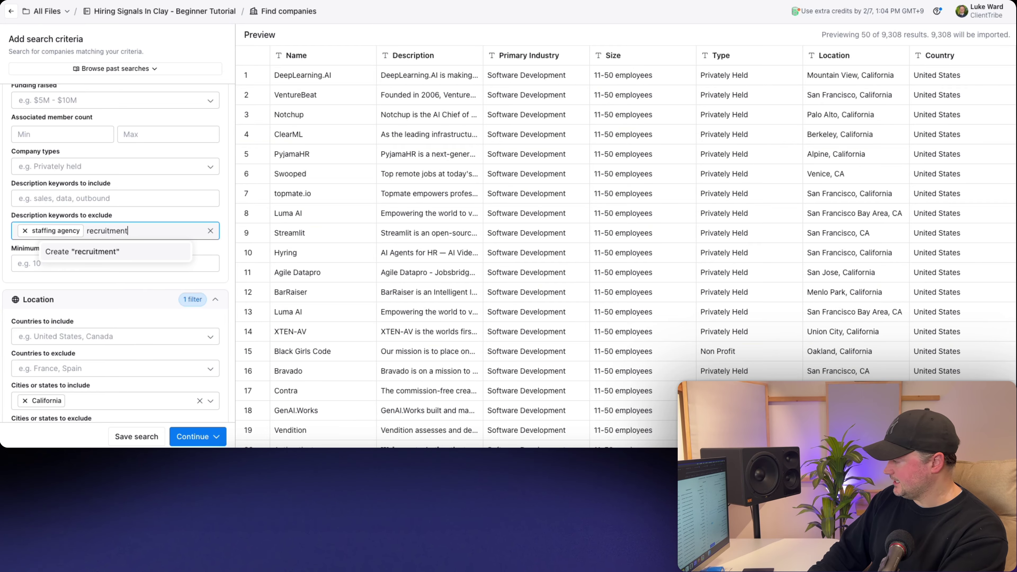
{"action": "type", "text": " agency"}
{"action": "key", "text": "Return"}
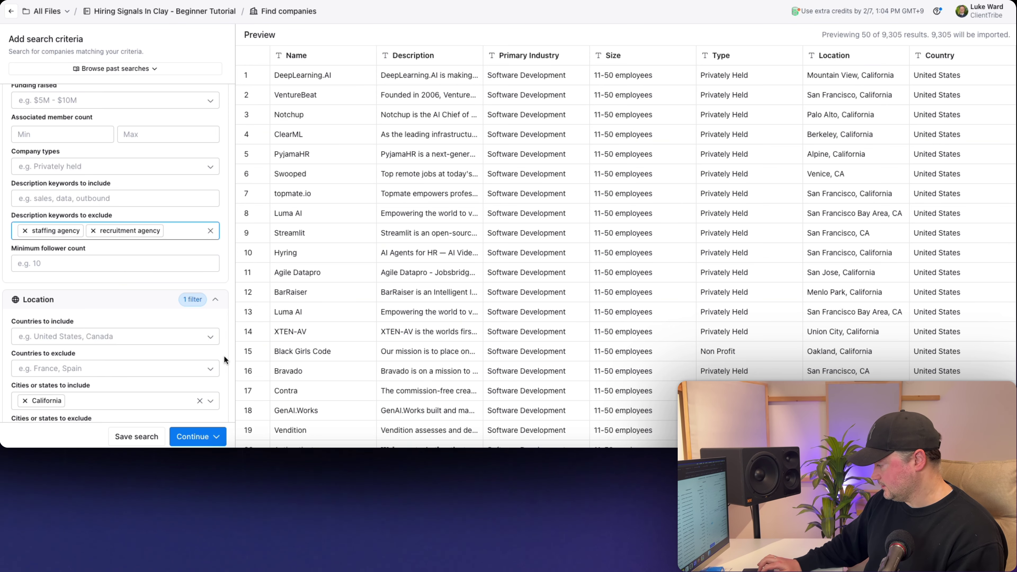
{"action": "left_click", "coordinate": [125, 438]}
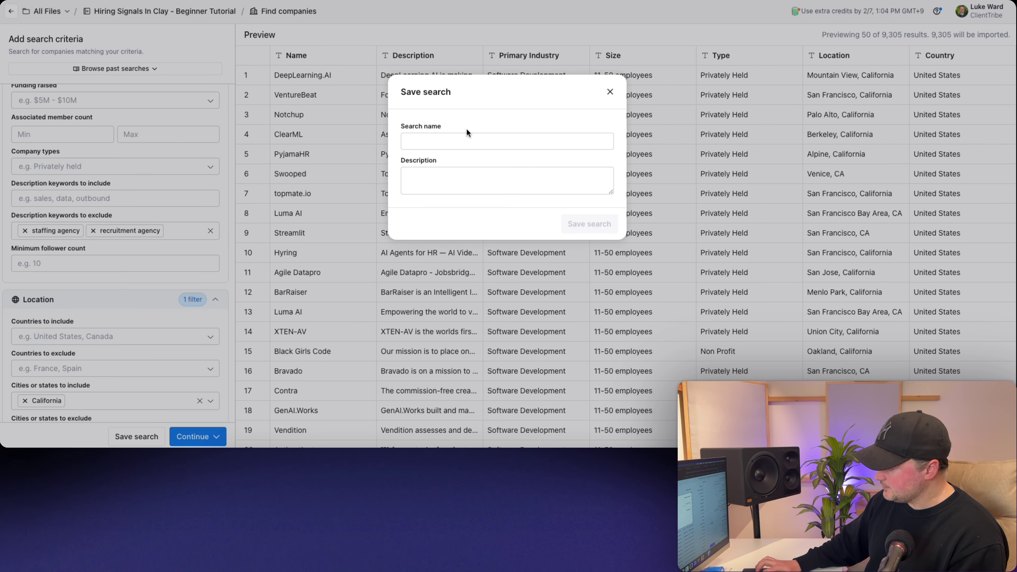
- Dismiss the save-search form, glance at past searches, and reveal the import choices
{"action": "left_click", "coordinate": [610, 91]}
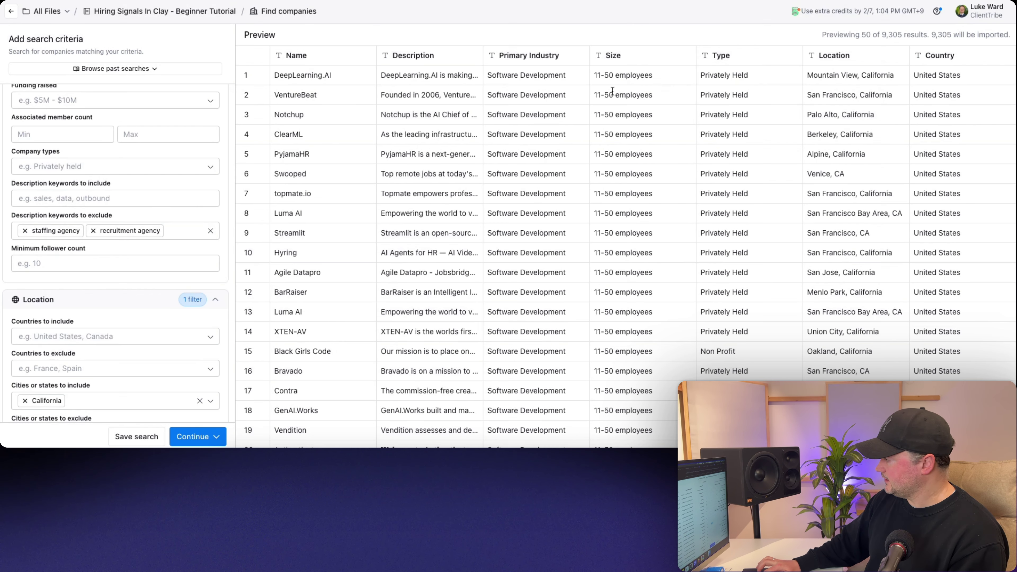
{"action": "left_click", "coordinate": [104, 69]}
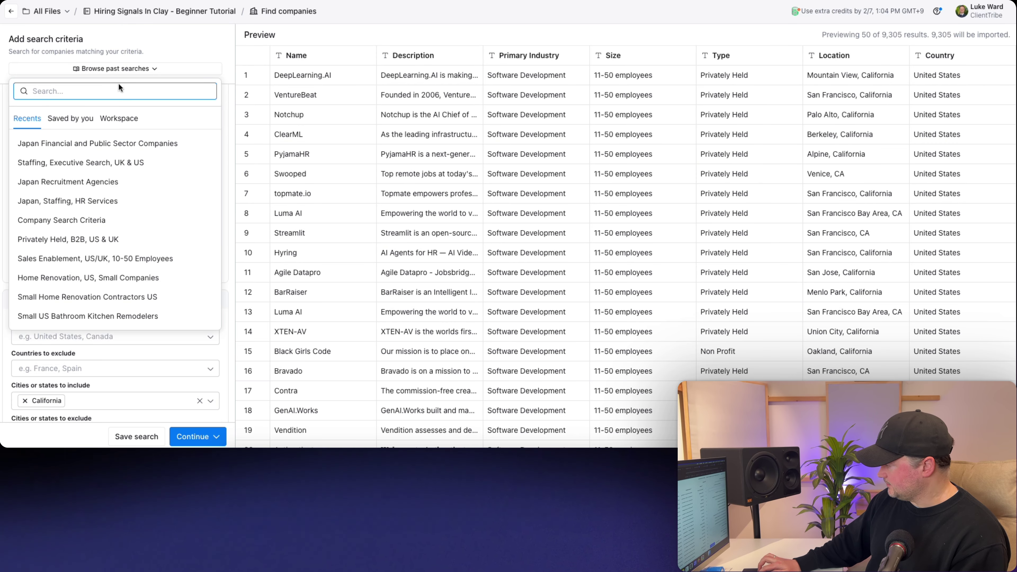
{"action": "left_click", "coordinate": [107, 71]}
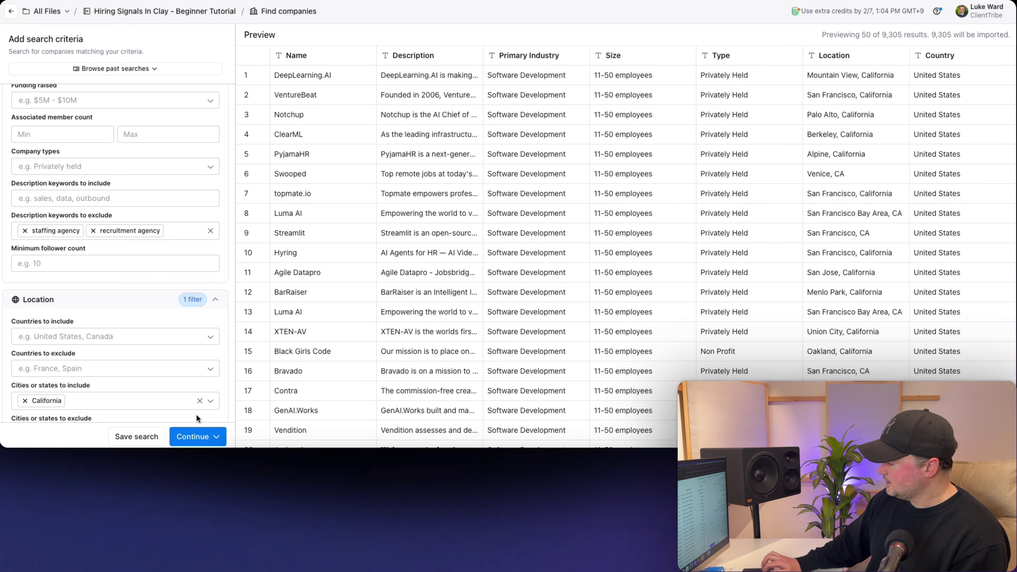
{"action": "left_click", "coordinate": [194, 436]}
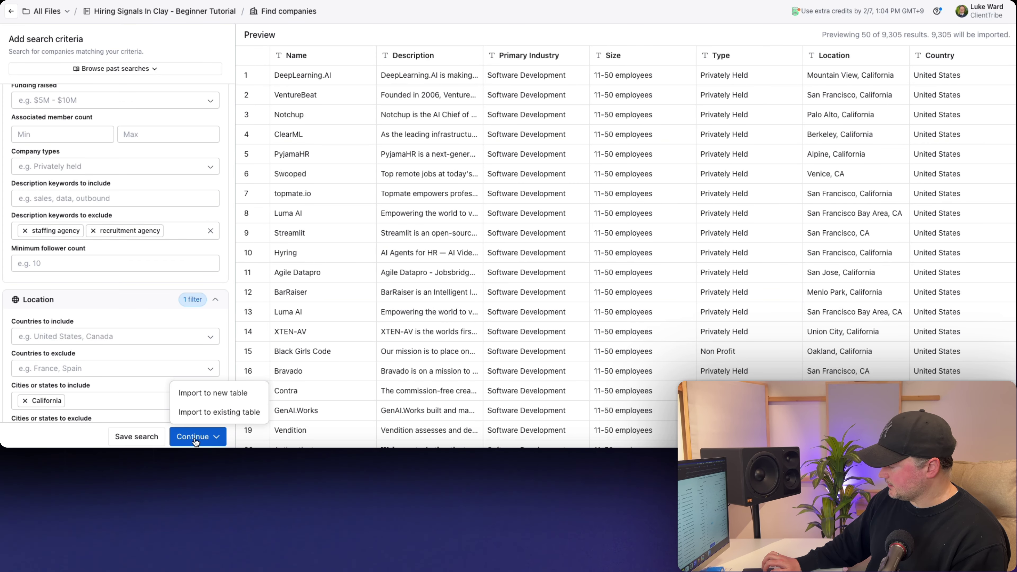
- Import the companies into a new table and view its Domain and LinkedIn URL columns
{"action": "left_click", "coordinate": [189, 393]}
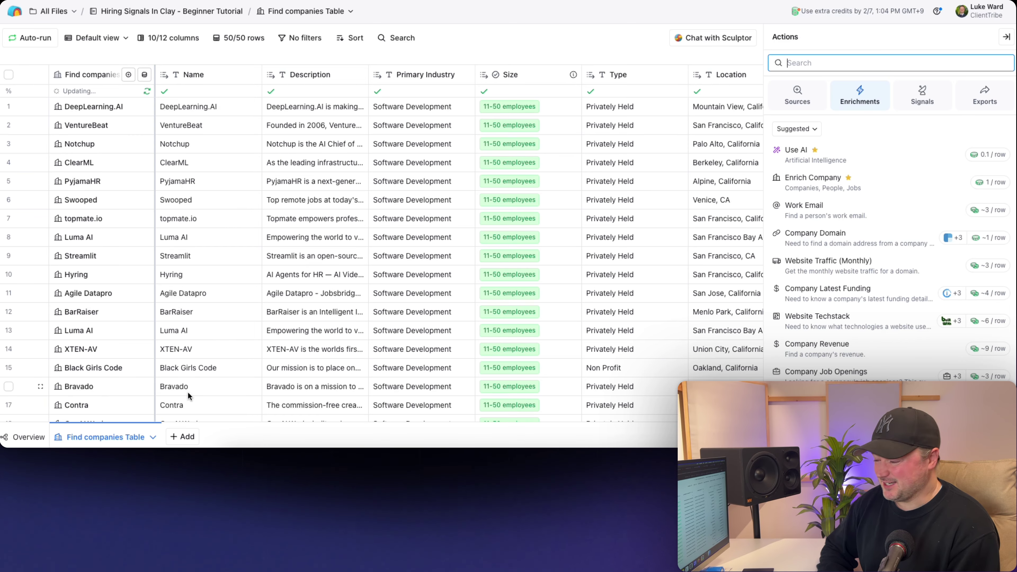
{"action": "left_click", "coordinate": [1005, 38]}
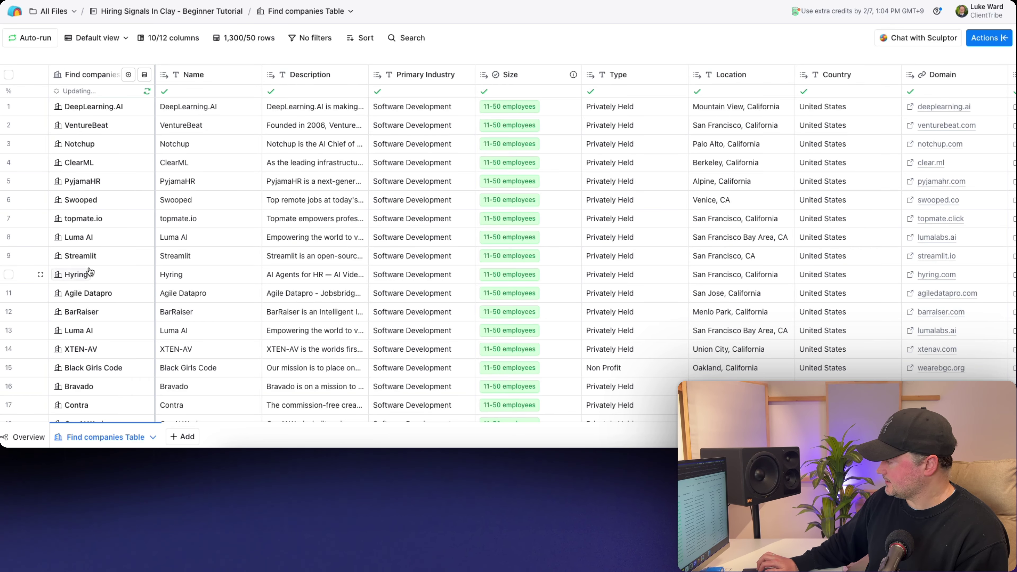
{"action": "scroll", "coordinate": [350, 220], "scroll_direction": "right", "scroll_amount": 5}
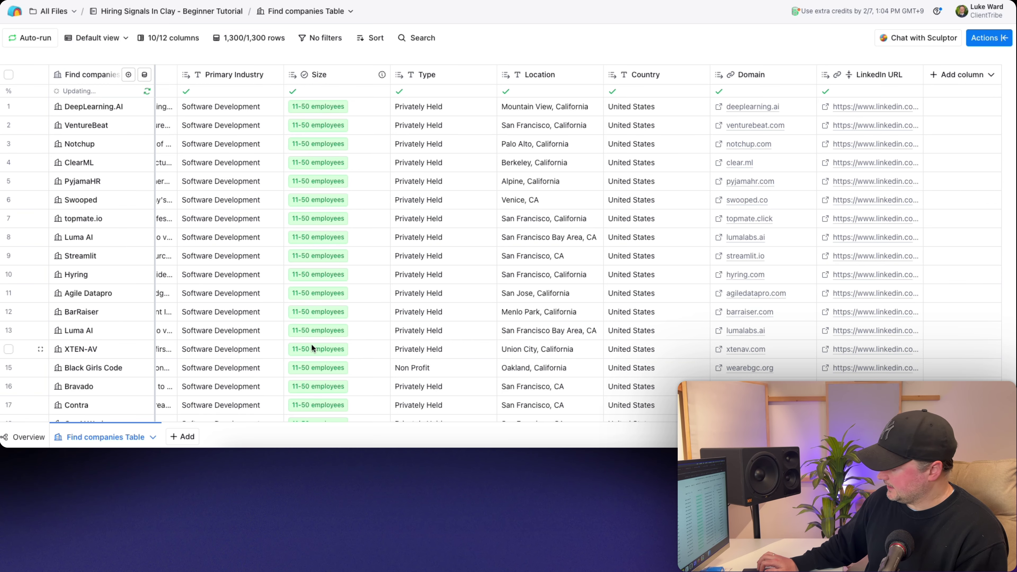
- Add a new Find jobs search and scroll to its prefilled Companies settings
{"action": "left_click", "coordinate": [182, 435]}
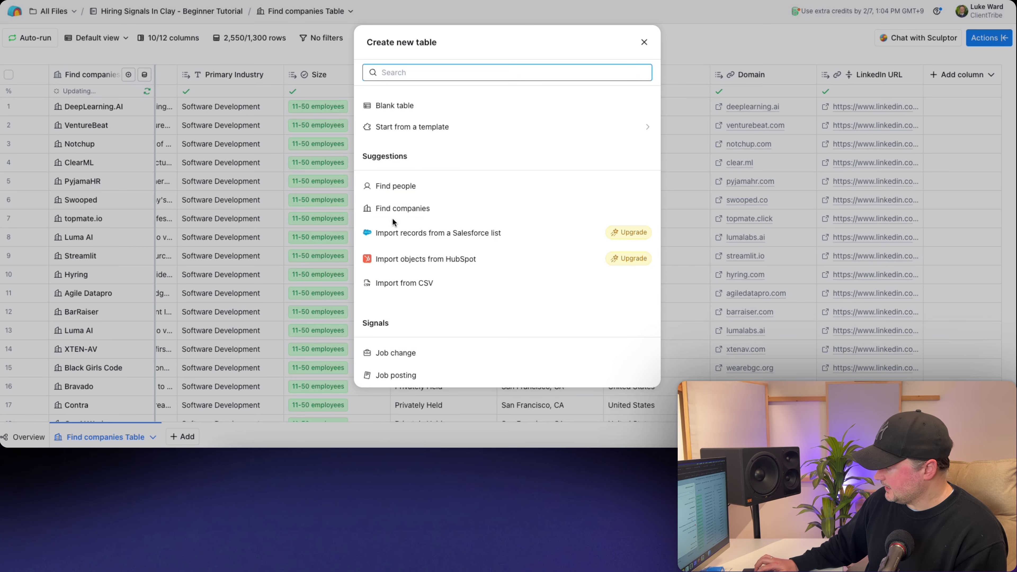
{"action": "type", "text": "find"}
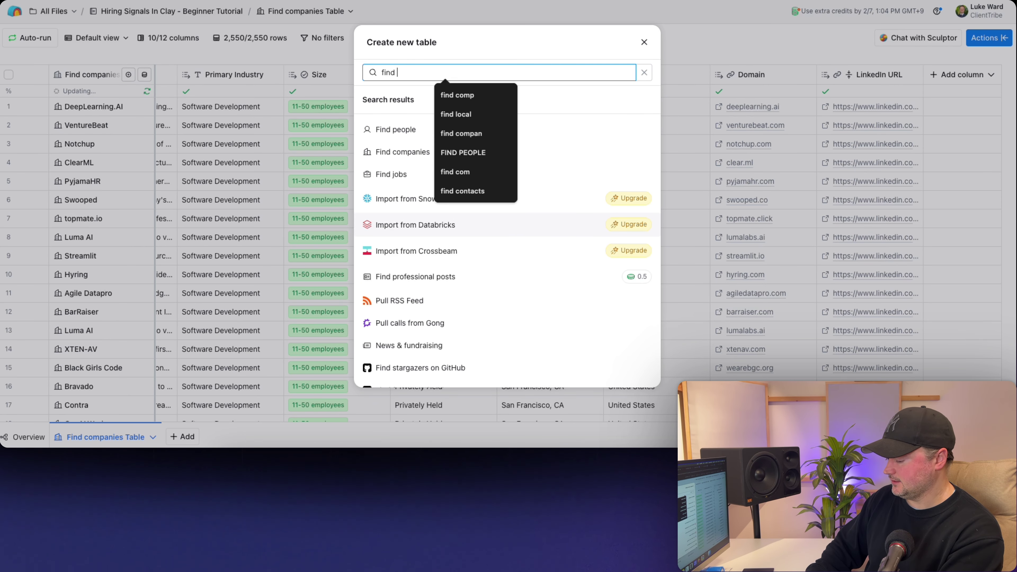
{"action": "type", "text": " jobs"}
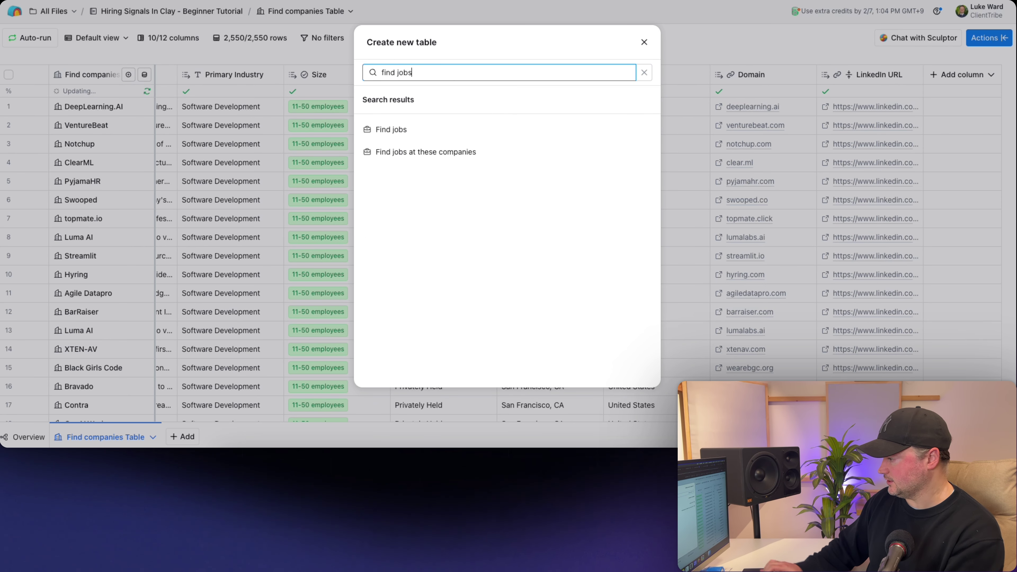
{"action": "left_click", "coordinate": [394, 130]}
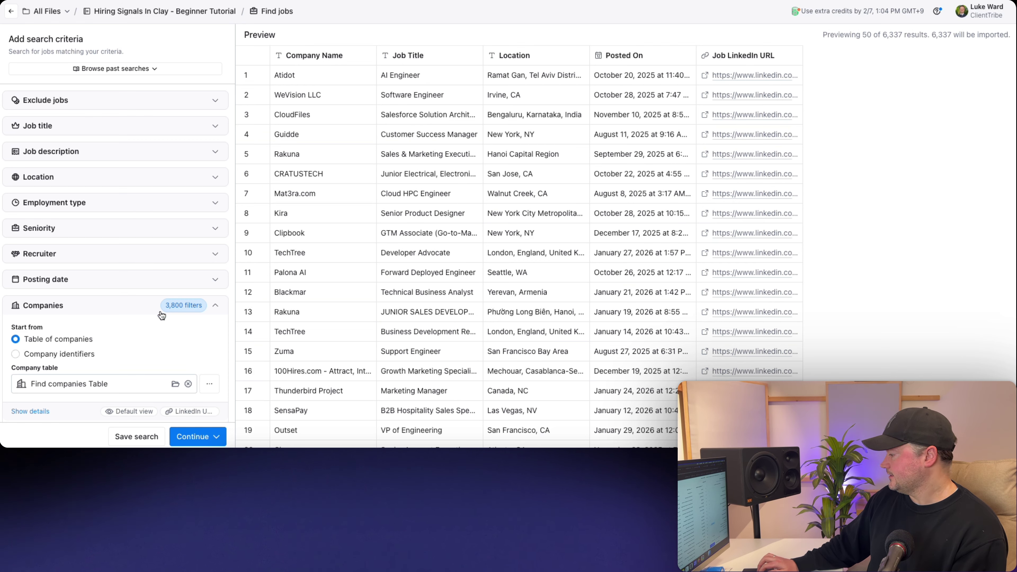
{"action": "scroll", "coordinate": [116, 266], "scroll_direction": "down", "scroll_amount": 3}
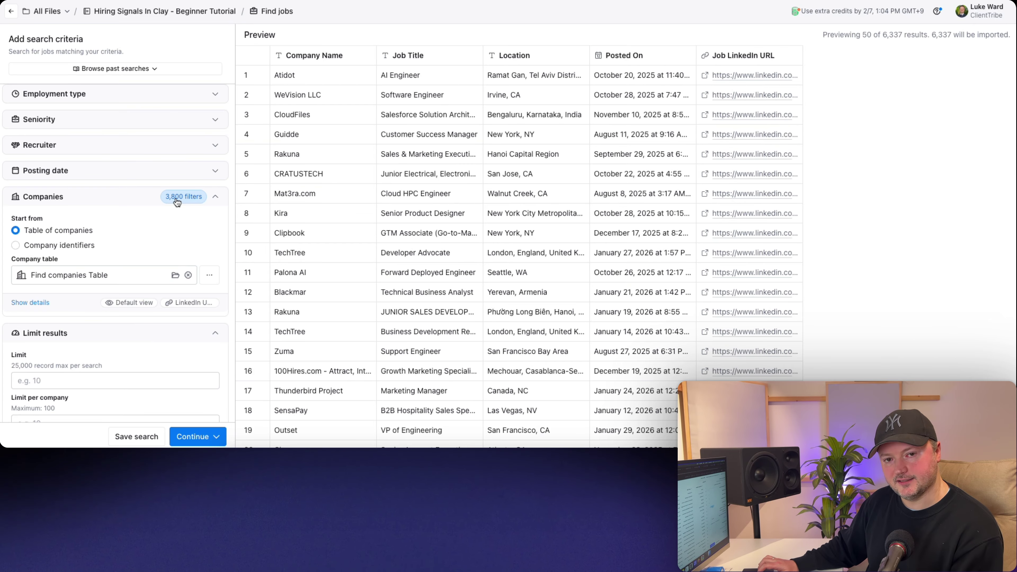
- Replace the prefilled company table with Find companies Table as the company source
{"action": "left_click", "coordinate": [189, 275]}
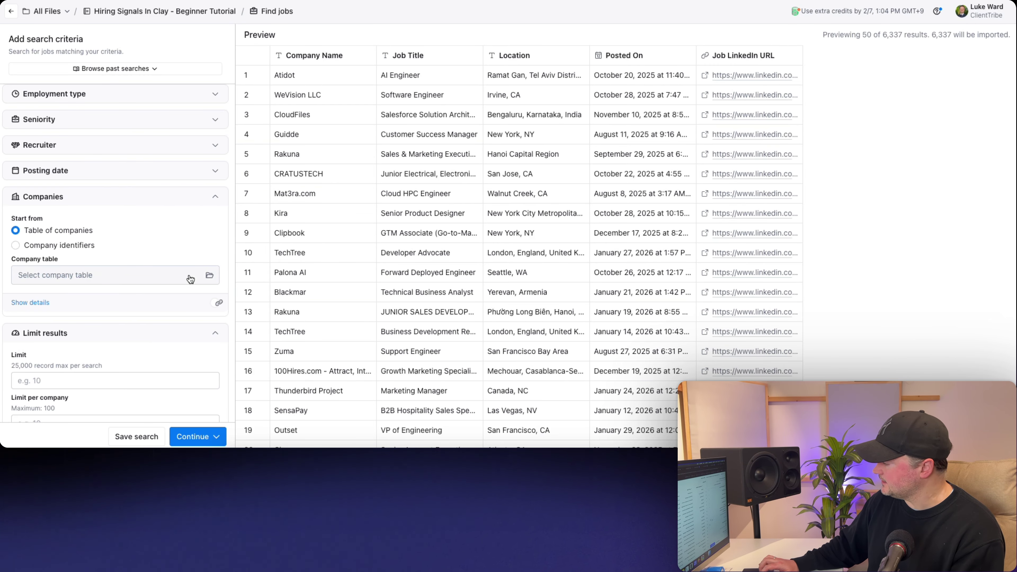
{"action": "left_click", "coordinate": [77, 275]}
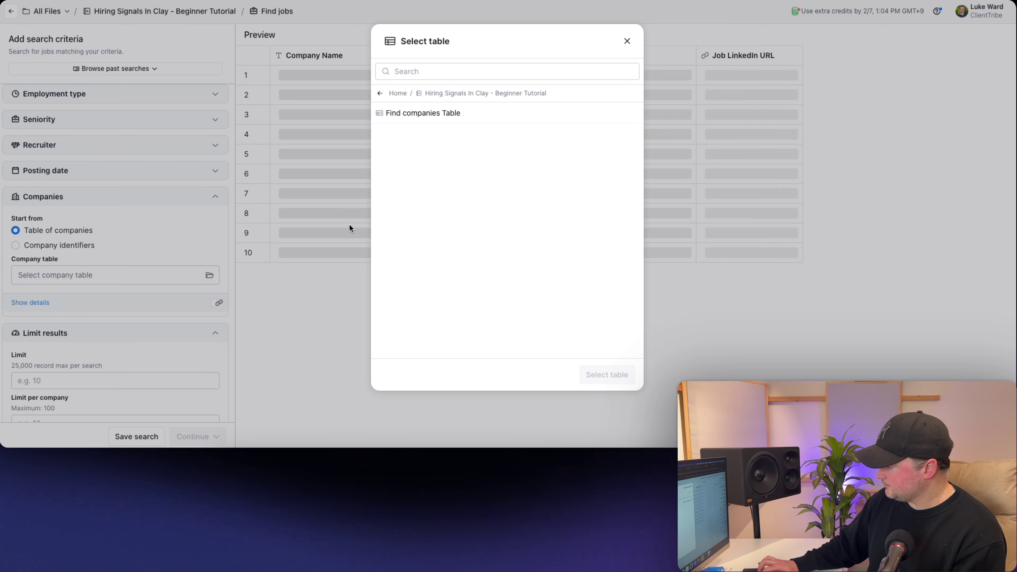
{"action": "left_click", "coordinate": [416, 113]}
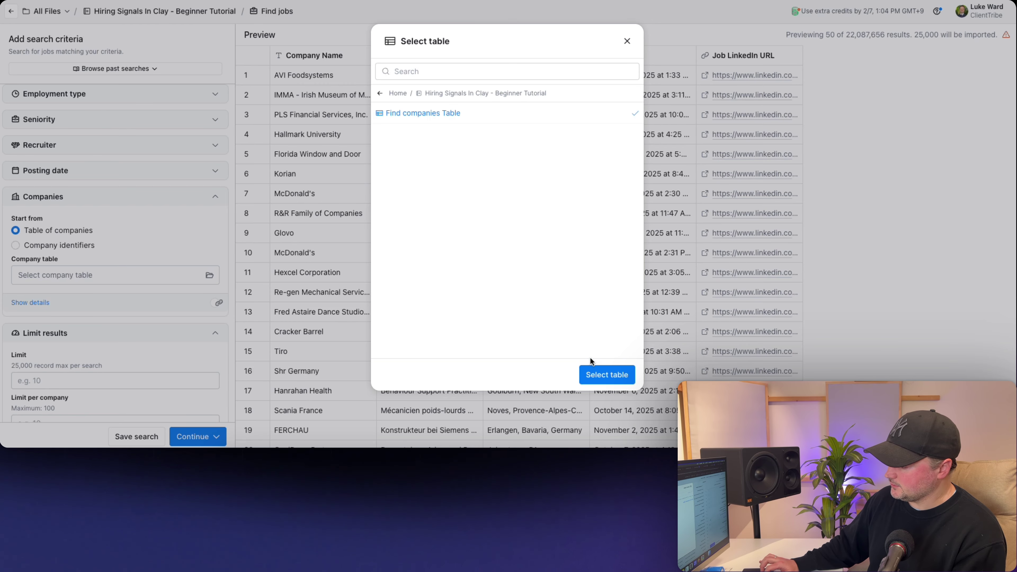
{"action": "left_click", "coordinate": [594, 375]}
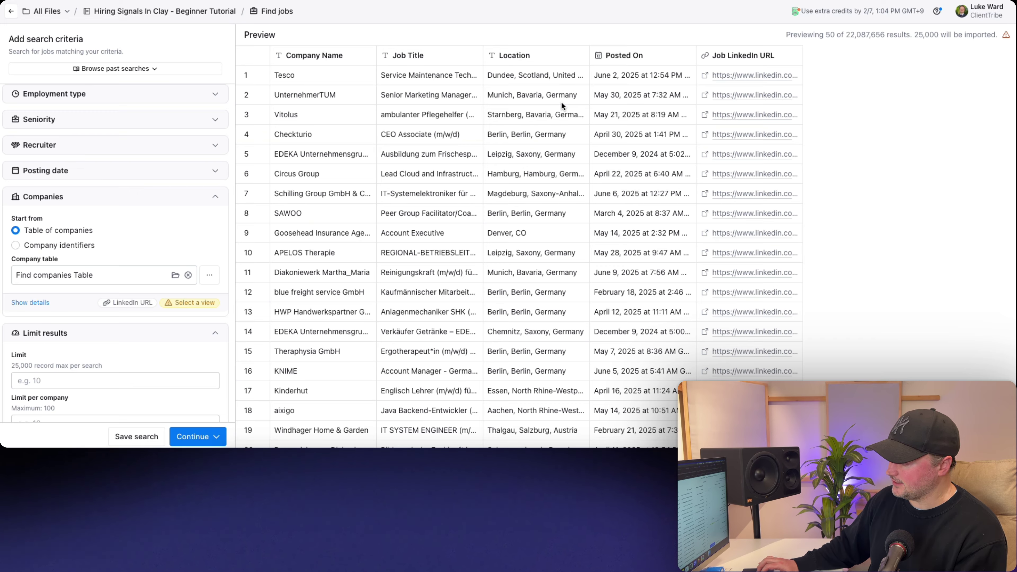
- Use the Default view of Find companies Table for the jobs search
{"action": "scroll", "coordinate": [82, 236], "scroll_direction": "down", "scroll_amount": 1}
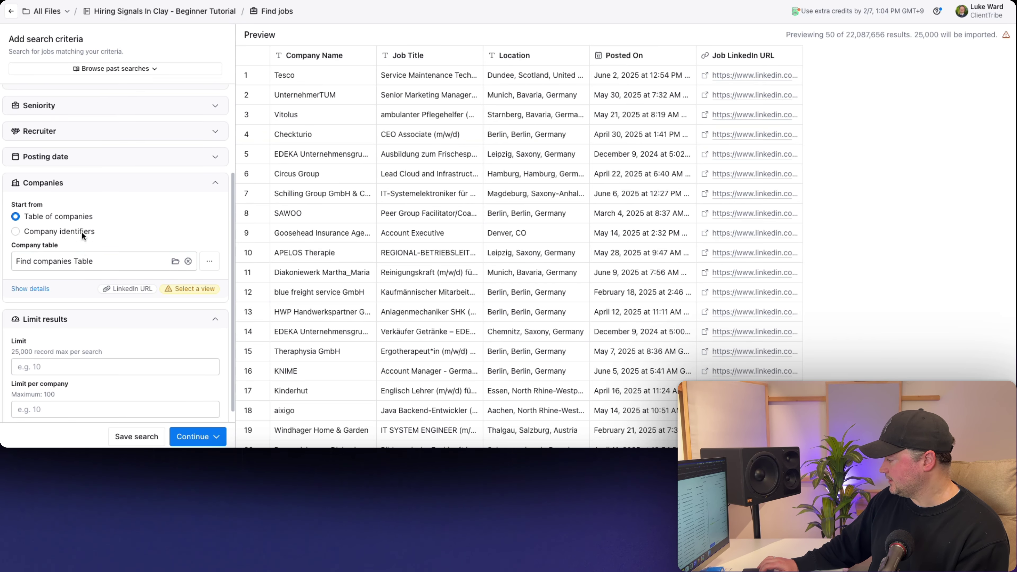
{"action": "scroll", "coordinate": [82, 235], "scroll_direction": "down", "scroll_amount": 1}
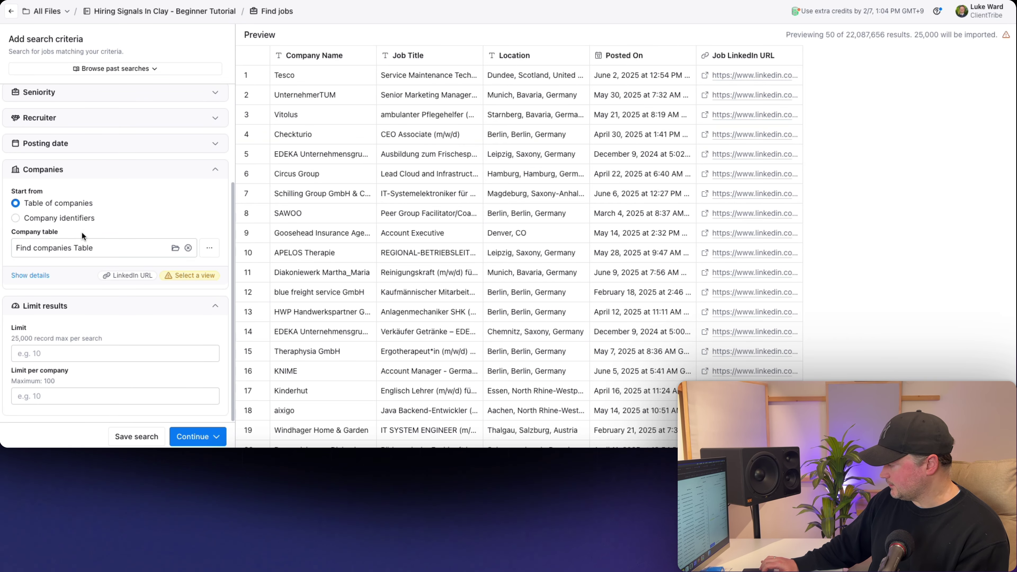
{"action": "left_click", "coordinate": [29, 276]}
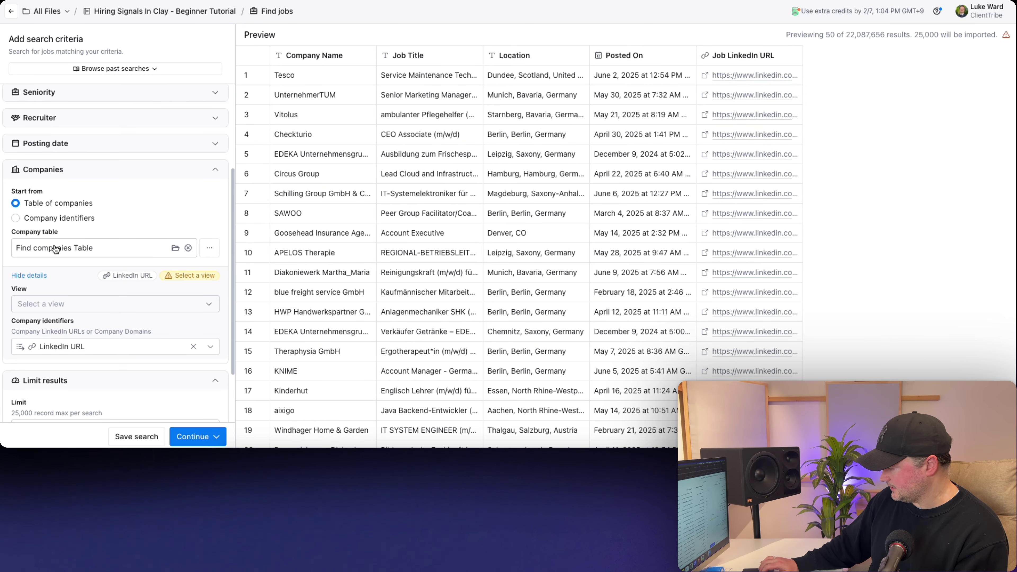
{"action": "scroll", "coordinate": [54, 244], "scroll_direction": "down", "scroll_amount": 5}
{"action": "left_click", "coordinate": [83, 232]}
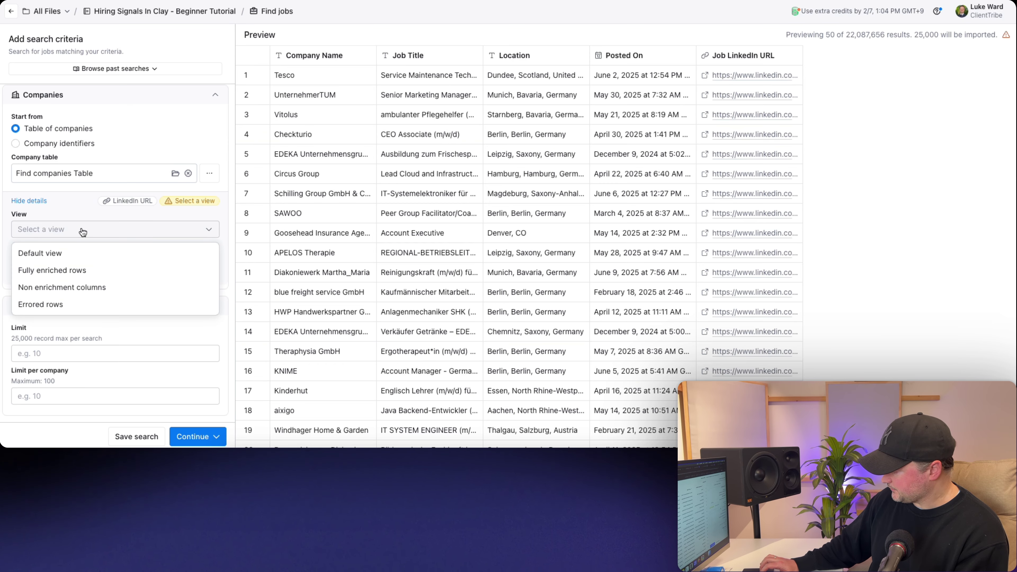
{"action": "left_click", "coordinate": [43, 252]}
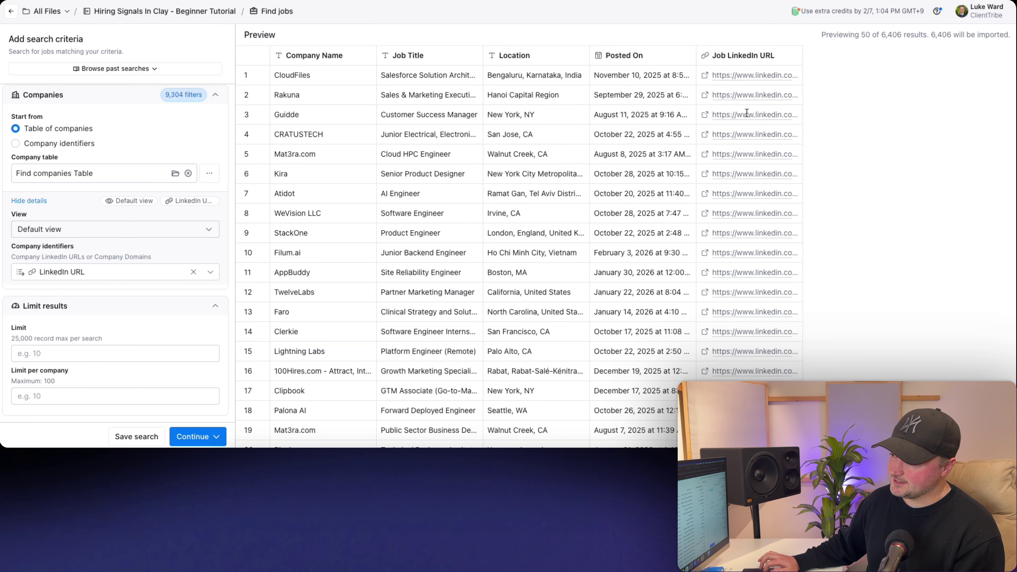
{"action": "double_click", "coordinate": [891, 34]}
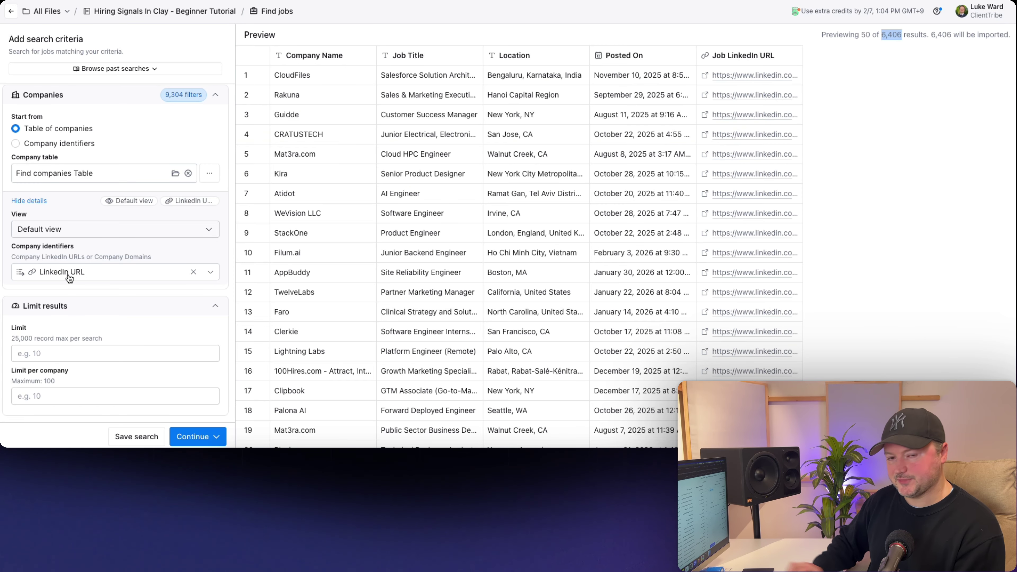
- Switch Company identifiers from LinkedIn URL to Domain
{"action": "mouse_move", "coordinate": [70, 278]}
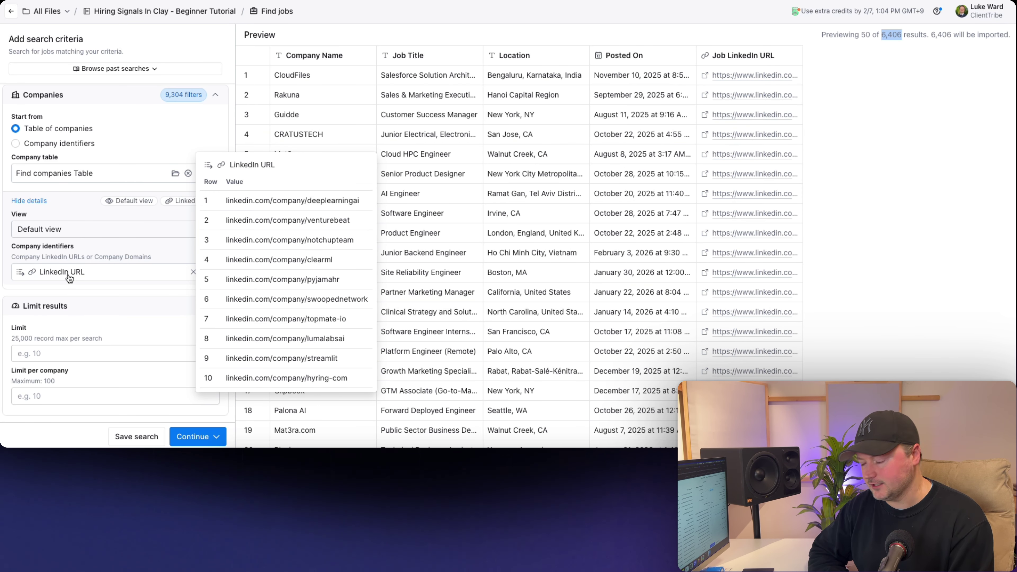
{"action": "left_click", "coordinate": [69, 275]}
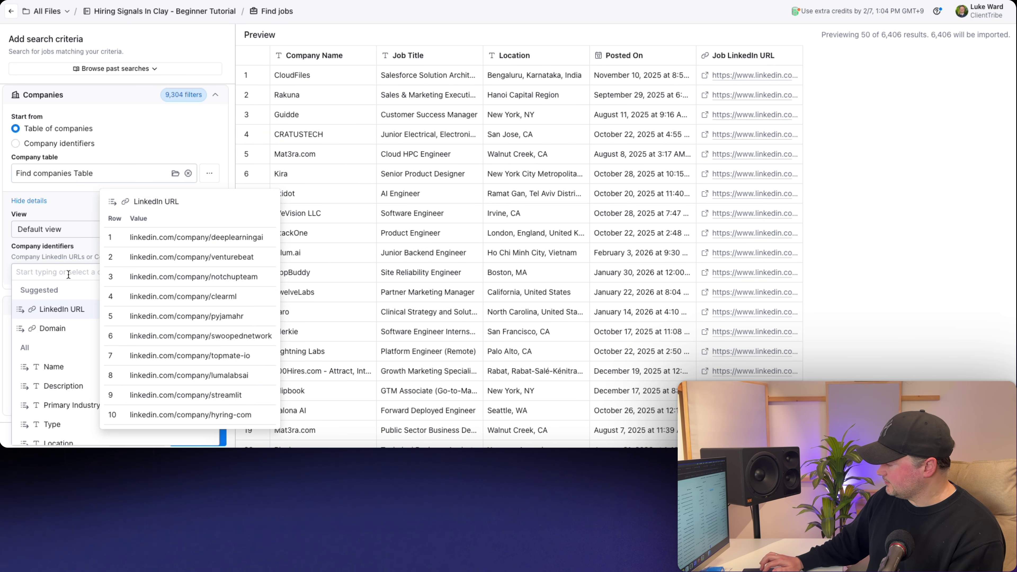
{"action": "left_click", "coordinate": [53, 328]}
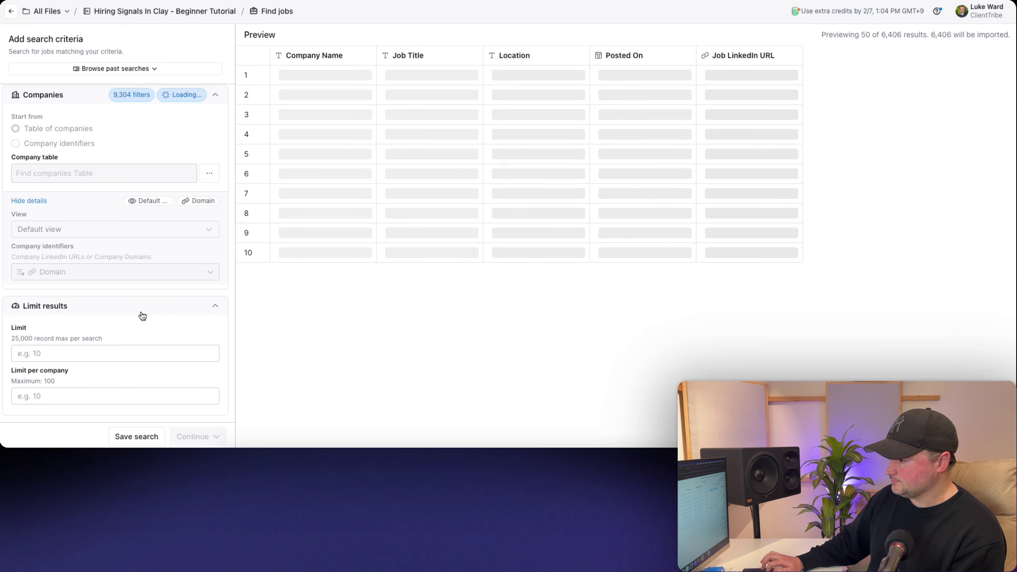
{"action": "double_click", "coordinate": [892, 35]}
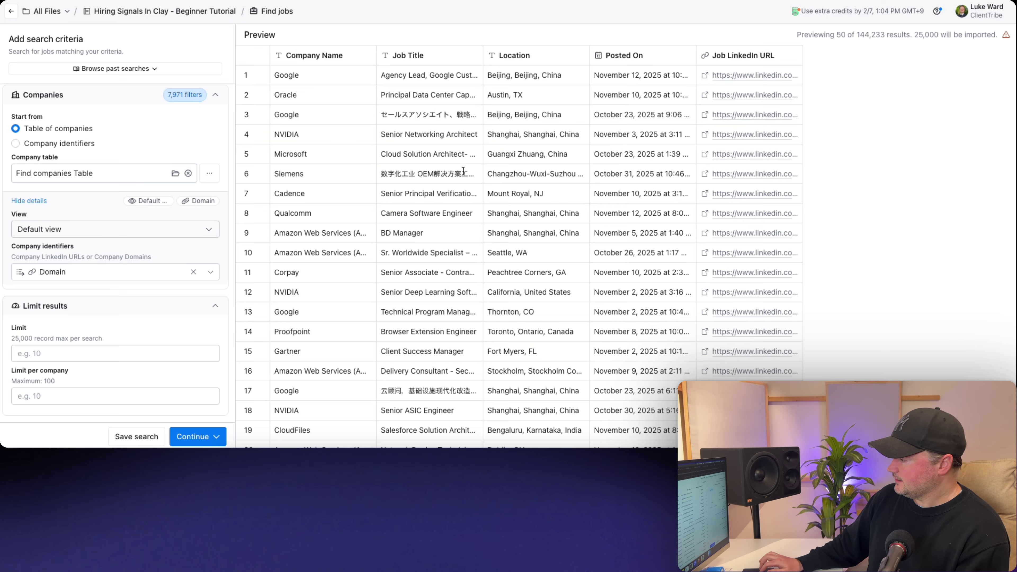
- Switch Company identifiers back from Domain to LinkedIn URL, leaving 6,406 postings
{"action": "double_click", "coordinate": [292, 155]}
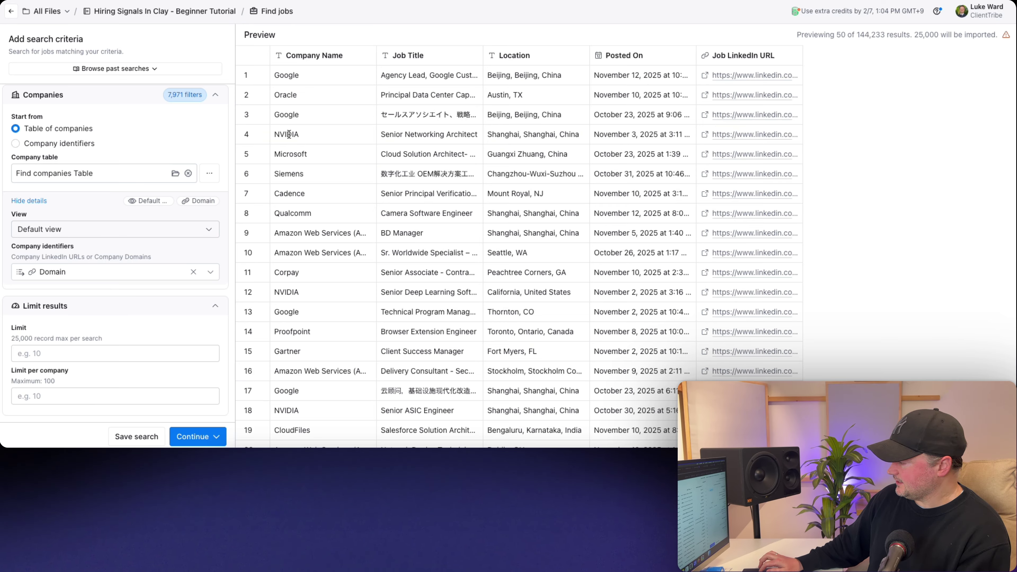
{"action": "double_click", "coordinate": [287, 136]}
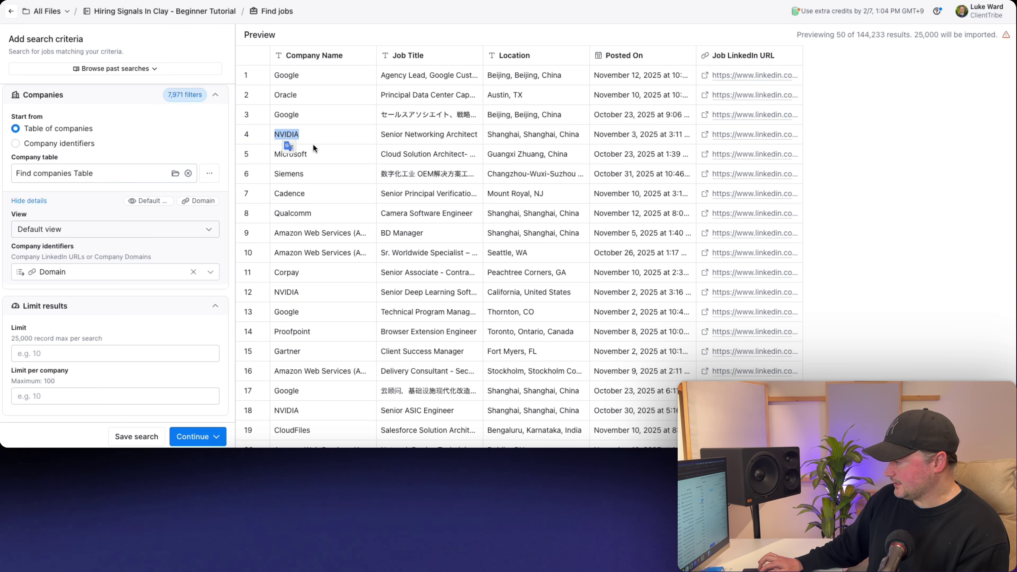
{"action": "left_click", "coordinate": [319, 151]}
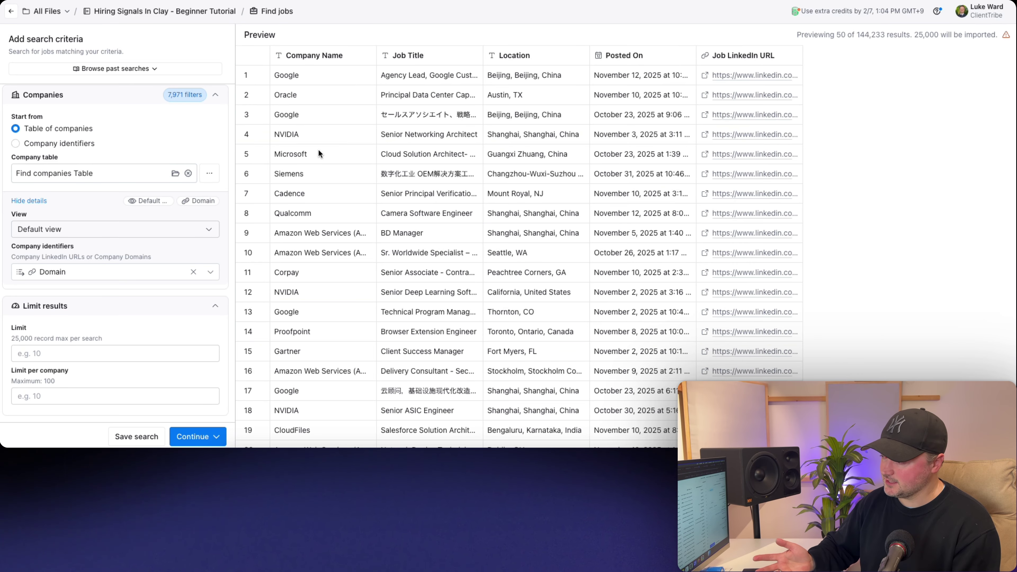
{"action": "left_click", "coordinate": [76, 272]}
{"action": "left_click", "coordinate": [51, 310]}
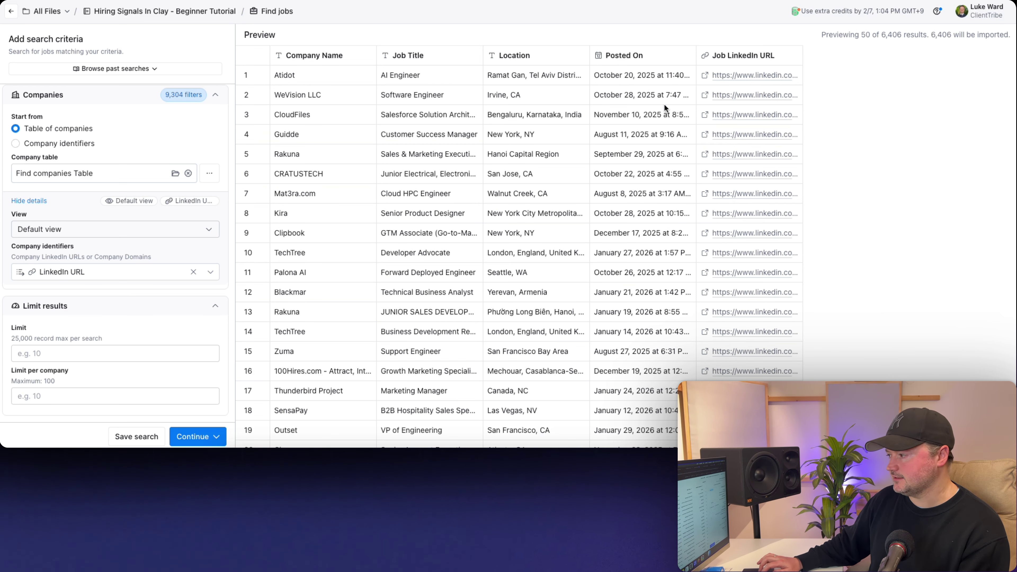
- Include job titles Sales, SDR, BDR and sales development, cutting the preview to 414 postings
{"action": "scroll", "coordinate": [136, 239], "scroll_direction": "up", "scroll_amount": 5}
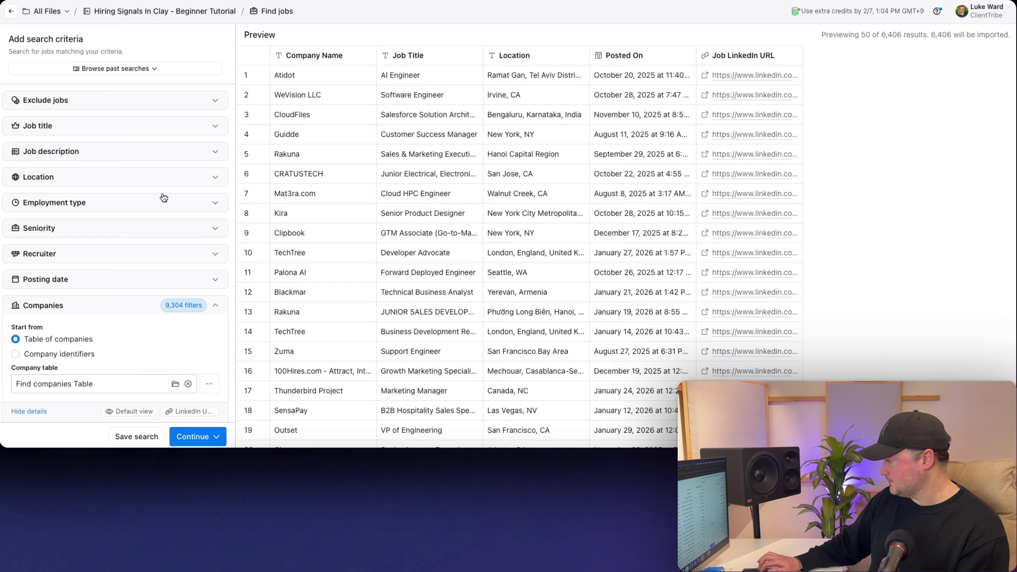
{"action": "left_click", "coordinate": [35, 127]}
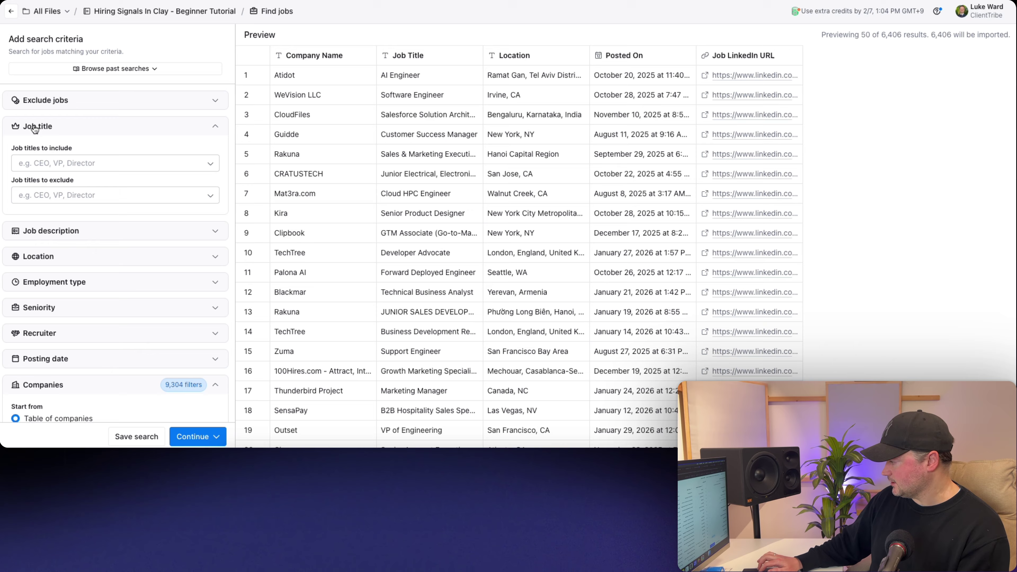
{"action": "left_click", "coordinate": [70, 165]}
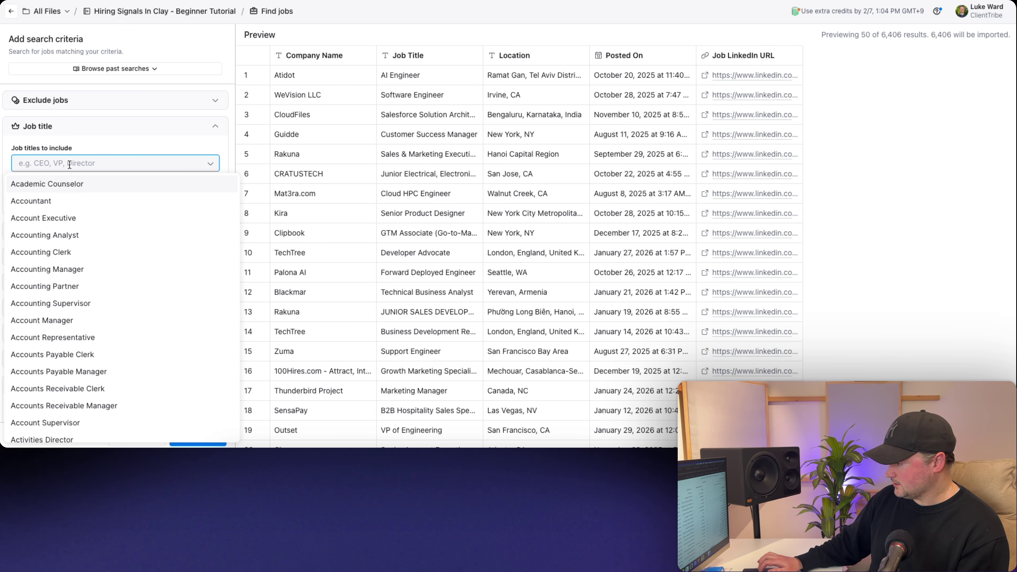
{"action": "type", "text": "sales"}
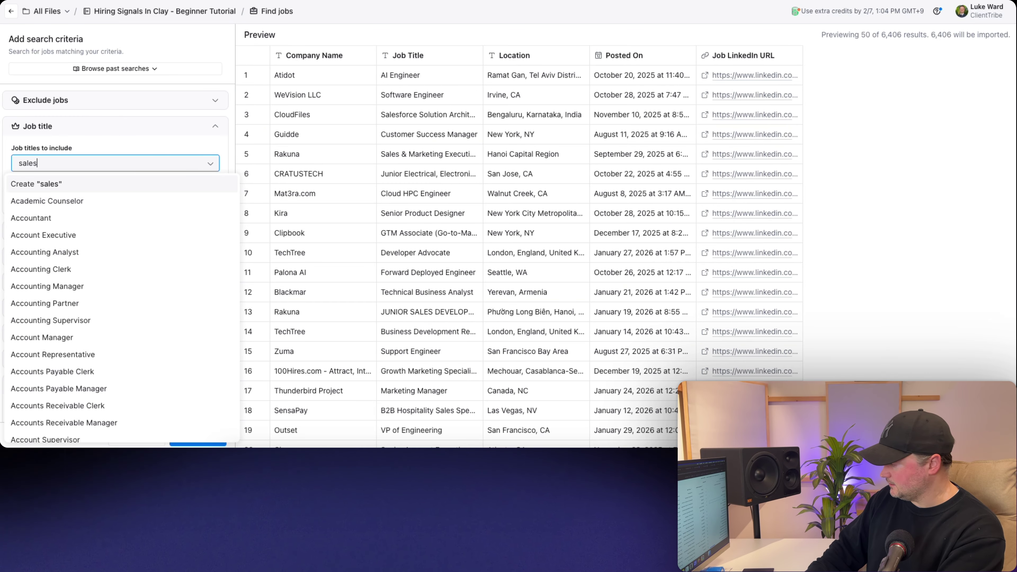
{"action": "left_click", "coordinate": [32, 184]}
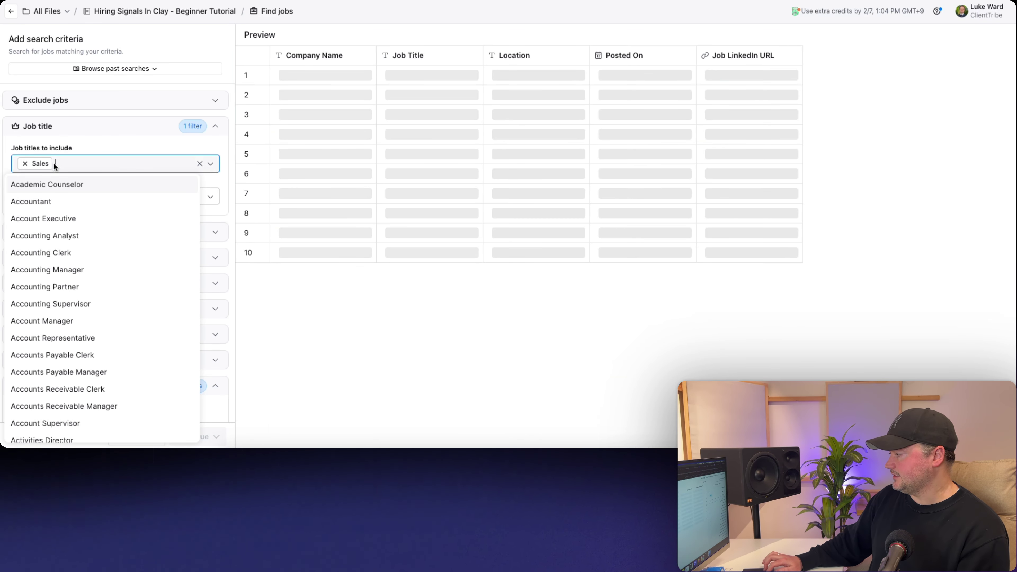
{"action": "left_click", "coordinate": [74, 142]}
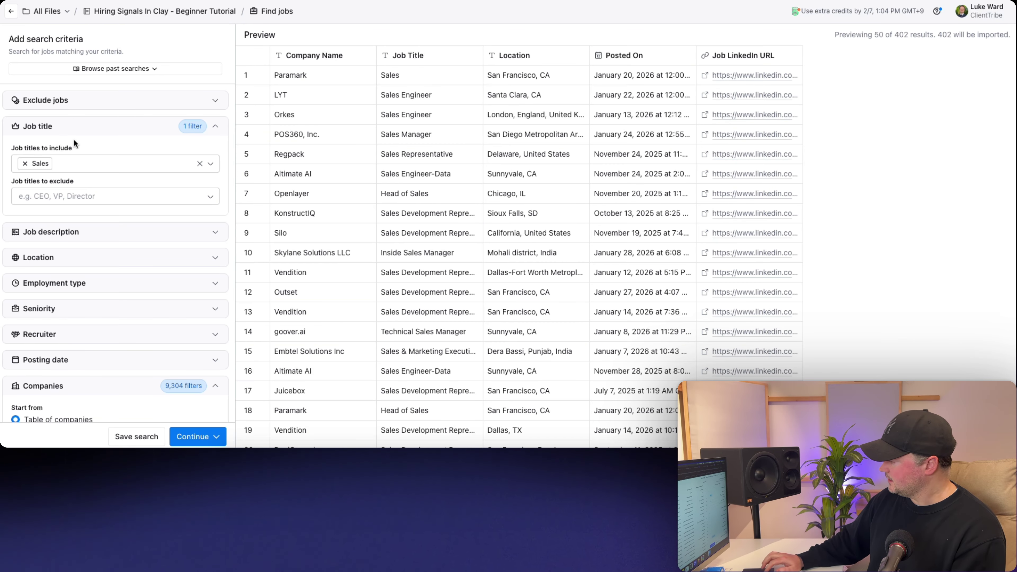
{"action": "left_click", "coordinate": [72, 158]}
{"action": "type", "text": "SDR"}
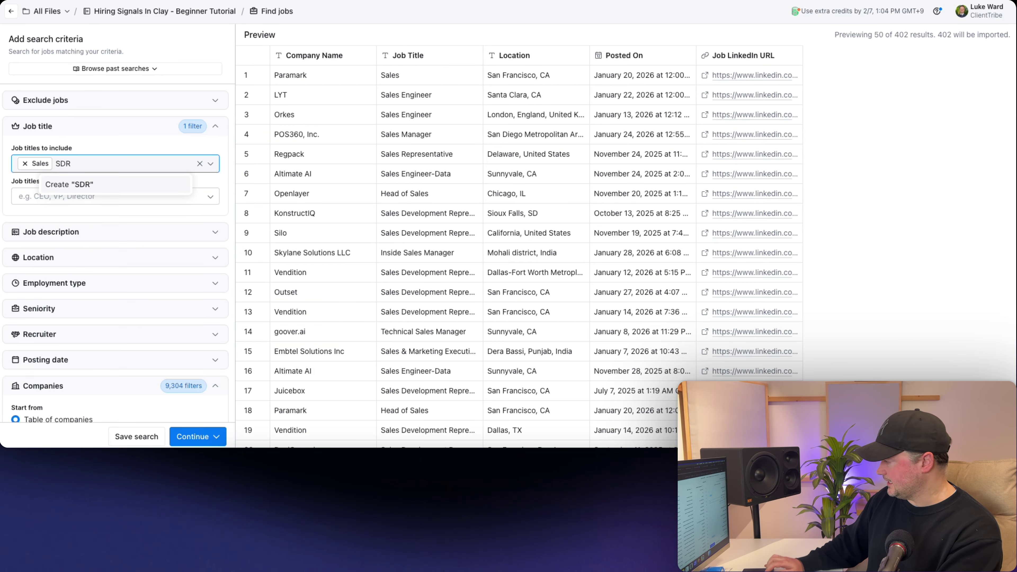
{"action": "key", "text": "Return"}
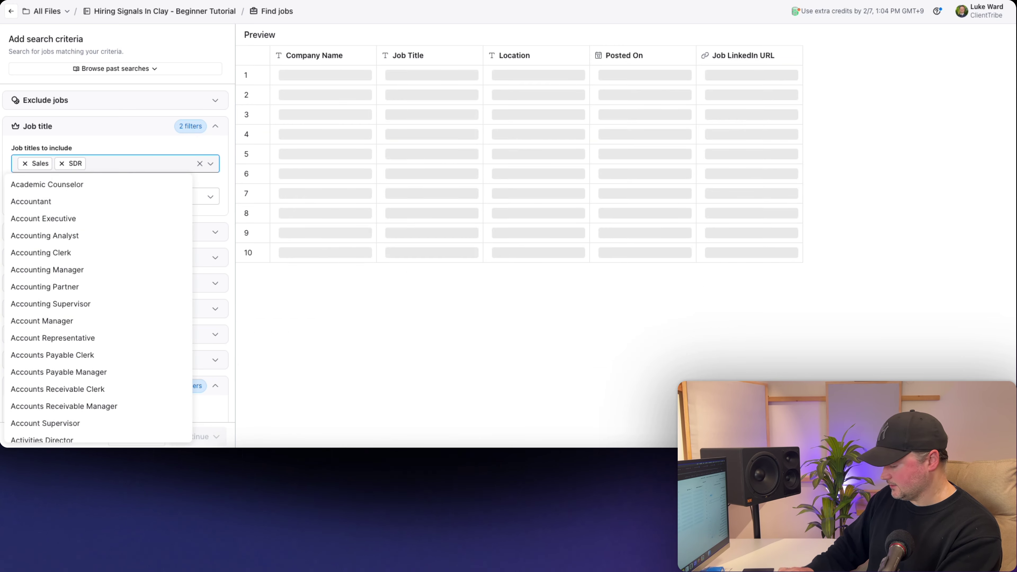
{"action": "type", "text": "BDR"}
{"action": "key", "text": "Return"}
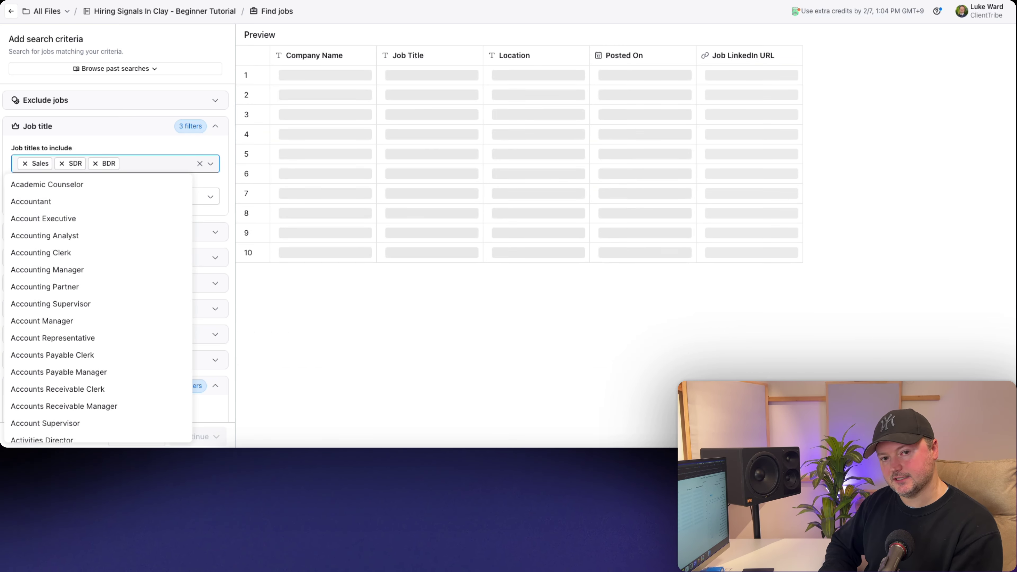
{"action": "type", "text": "sales de"}
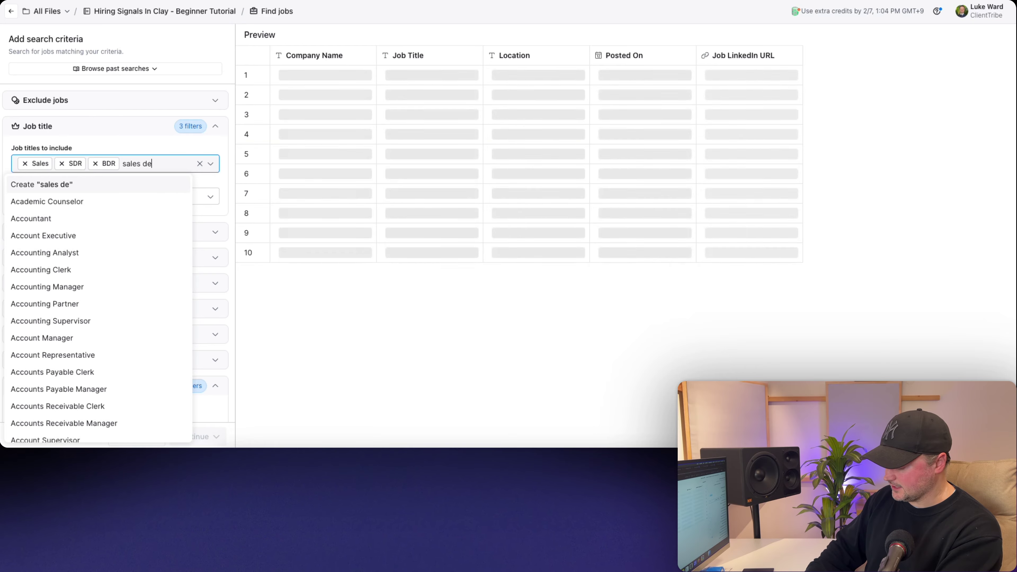
{"action": "type", "text": "velopment"}
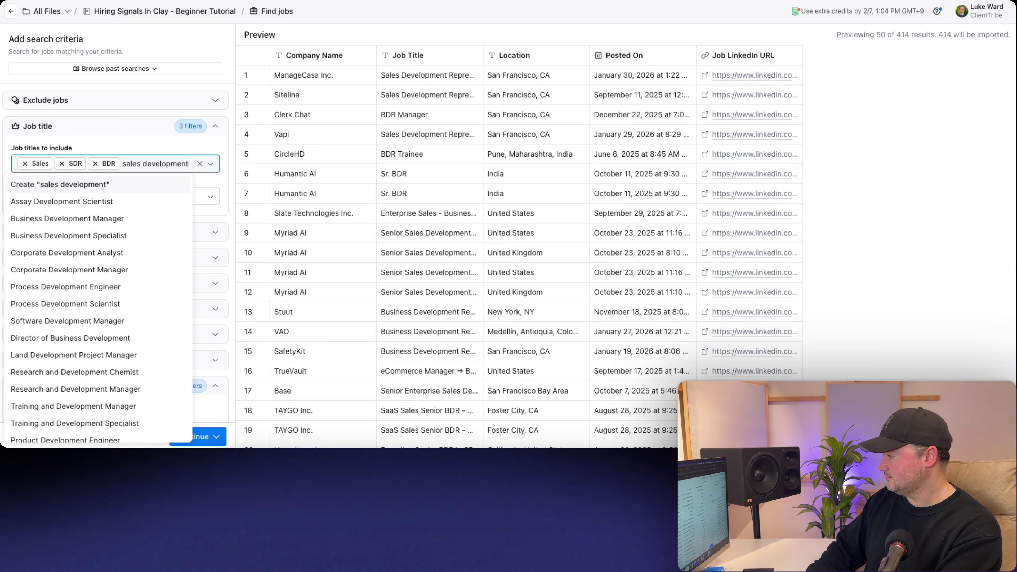
{"action": "key", "text": "Return"}
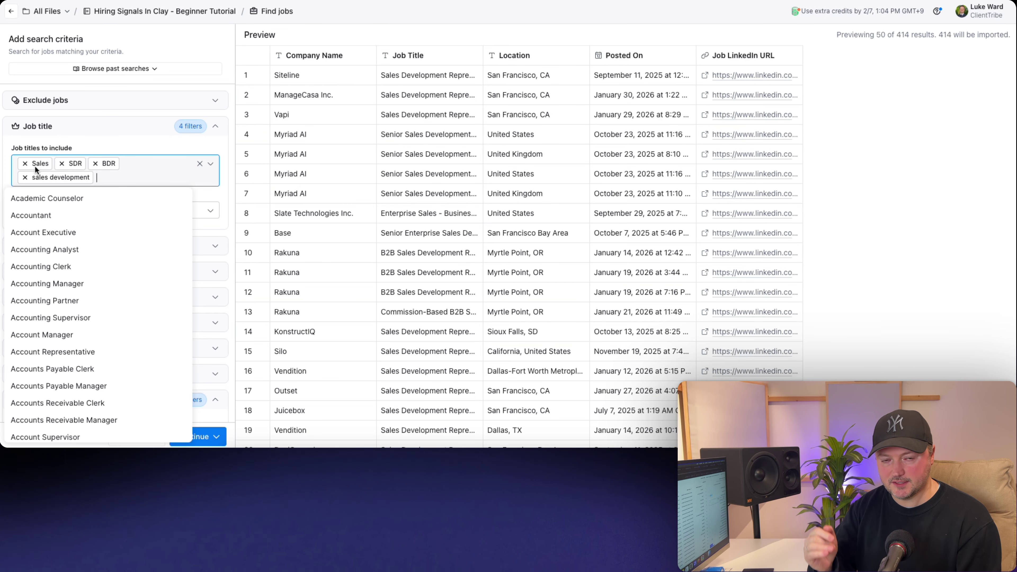
- Exclude the job titles support, administration and administrative, leaving 411 postings
{"action": "left_click", "coordinate": [68, 136]}
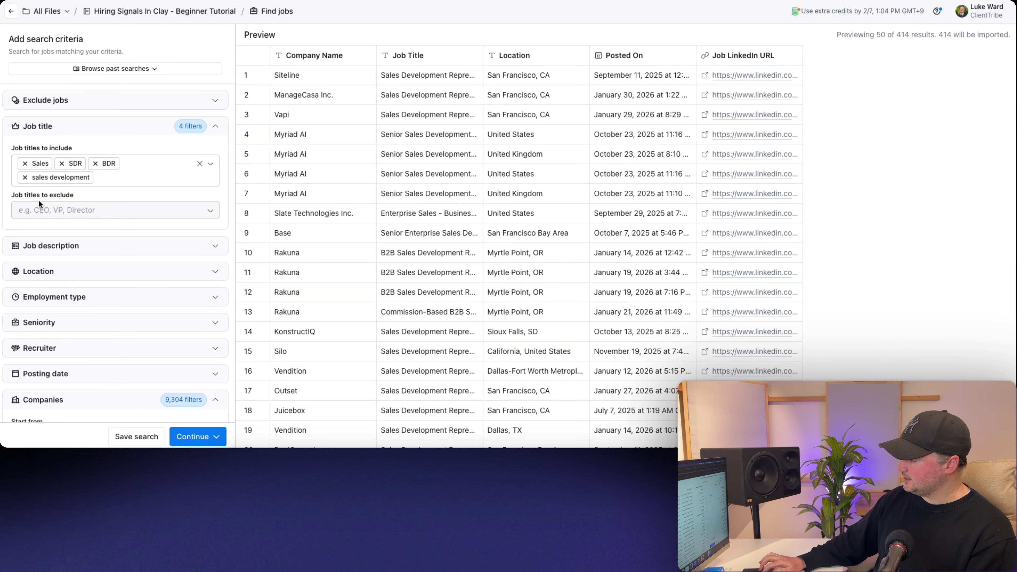
{"action": "left_click", "coordinate": [40, 209]}
{"action": "type", "text": "support"}
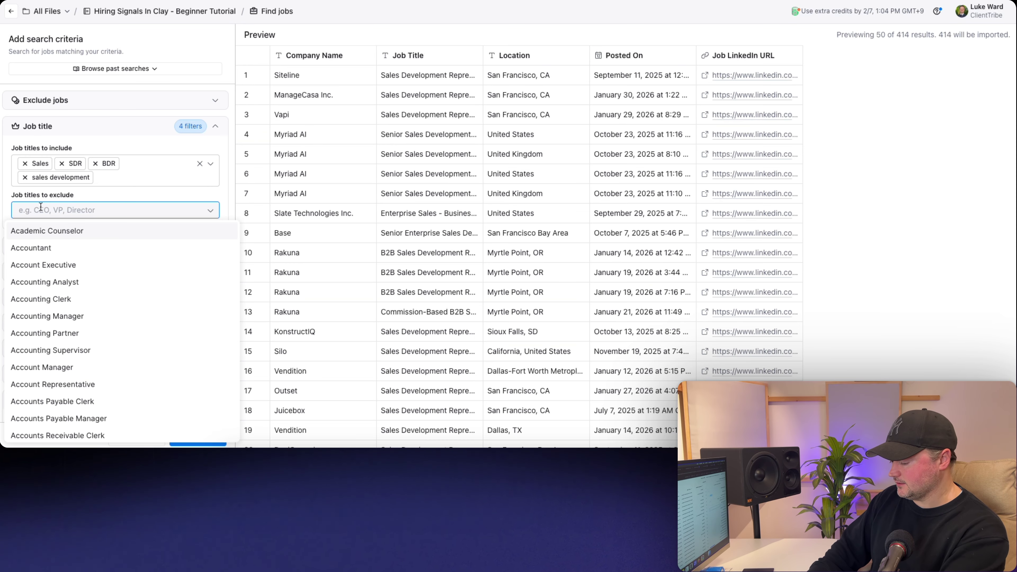
{"action": "key", "text": "Return"}
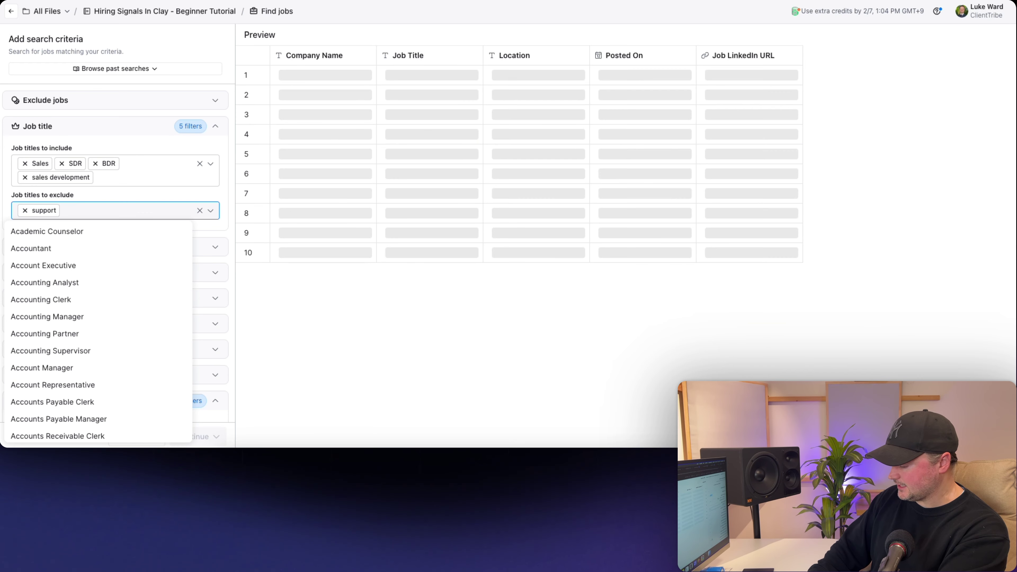
{"action": "type", "text": "administration"}
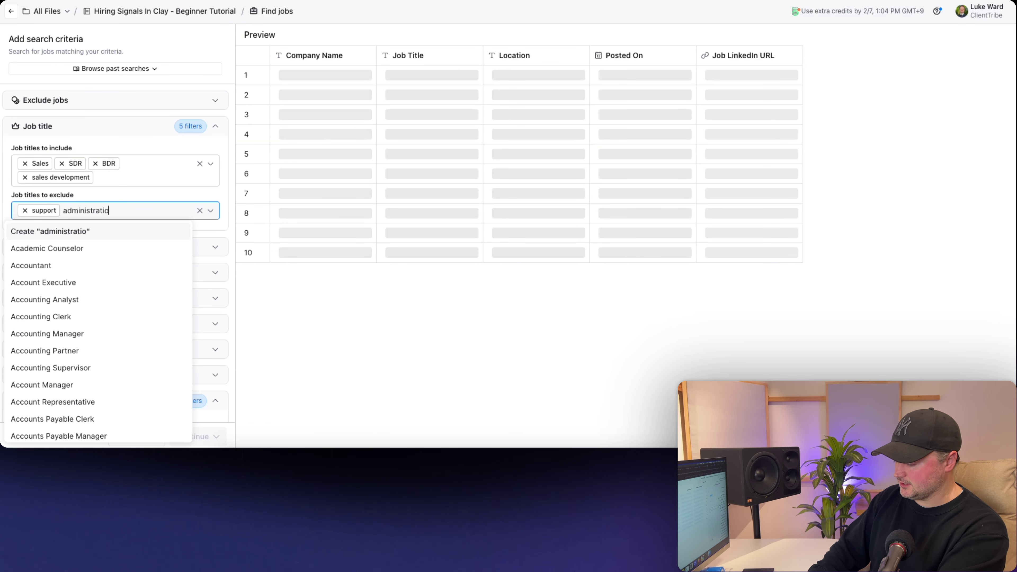
{"action": "key", "text": "Return"}
{"action": "type", "text": "administrative"}
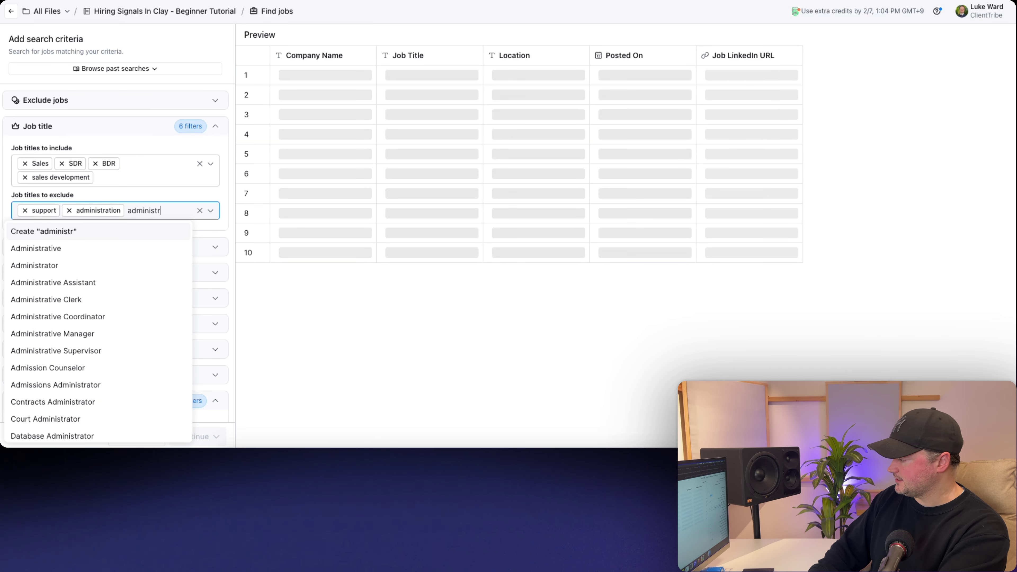
{"action": "key", "text": "Return"}
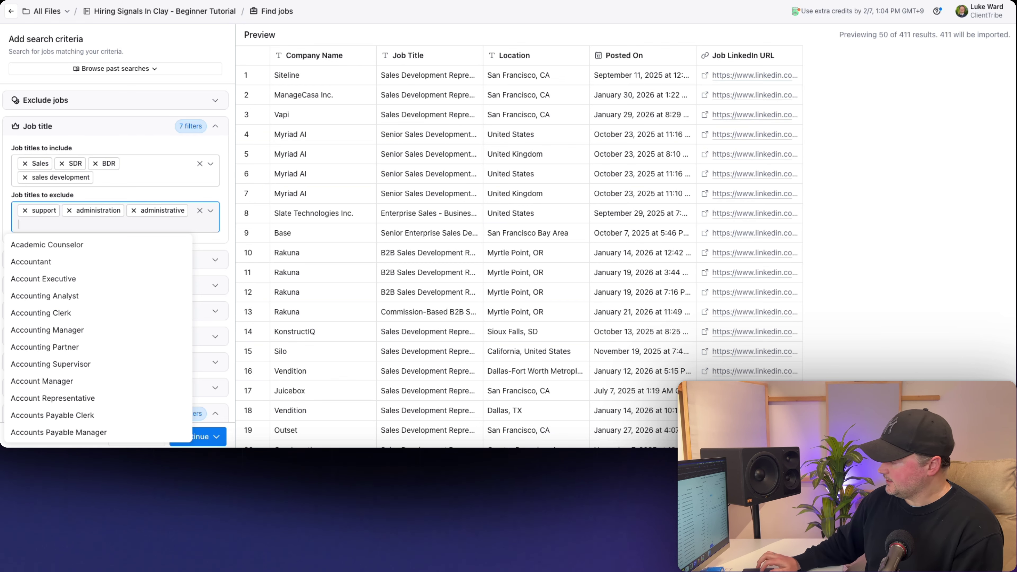
{"action": "left_click", "coordinate": [6, 184]}
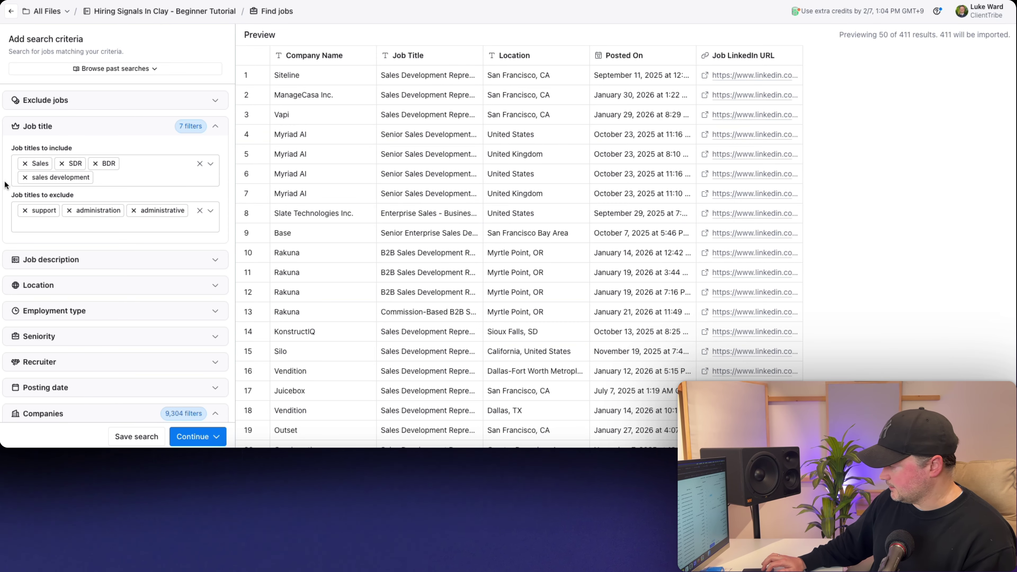
{"action": "scroll", "coordinate": [6, 188], "scroll_direction": "down", "scroll_amount": 1}
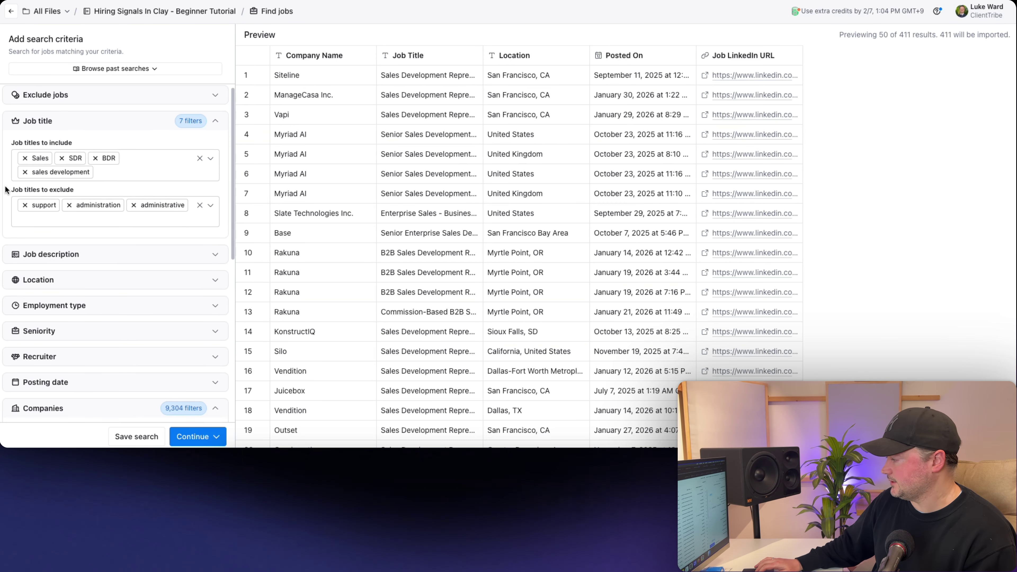
{"action": "scroll", "coordinate": [5, 188], "scroll_direction": "up", "scroll_amount": 1}
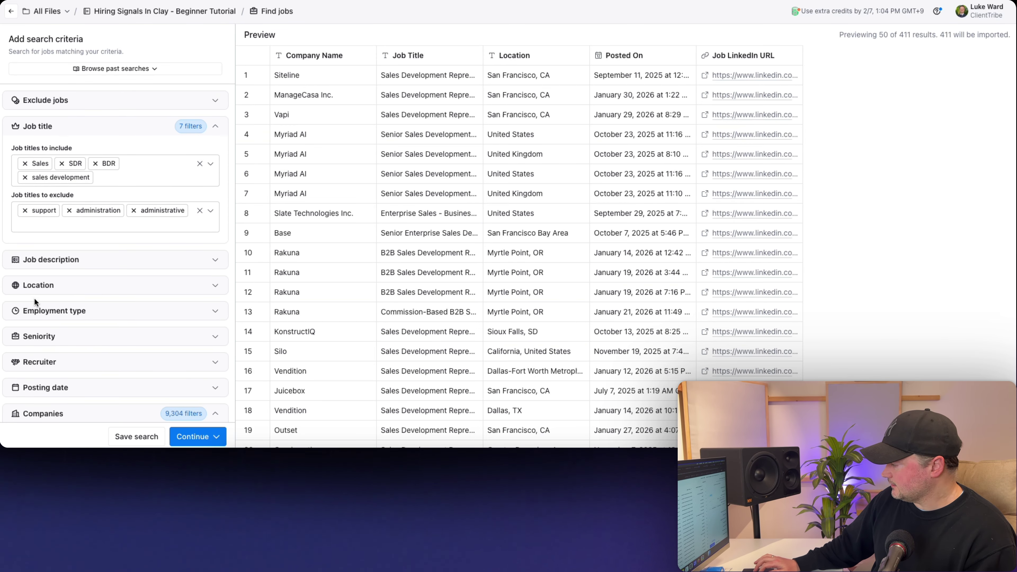
- Set the included job location to United States instead of California, leaving 298 postings
{"action": "left_click", "coordinate": [39, 285]}
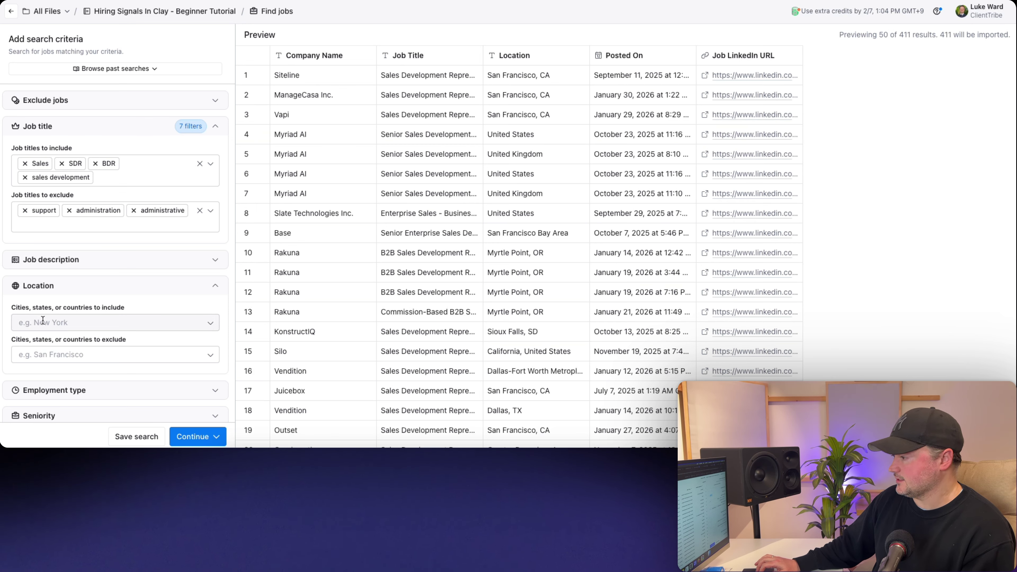
{"action": "left_click", "coordinate": [43, 320]}
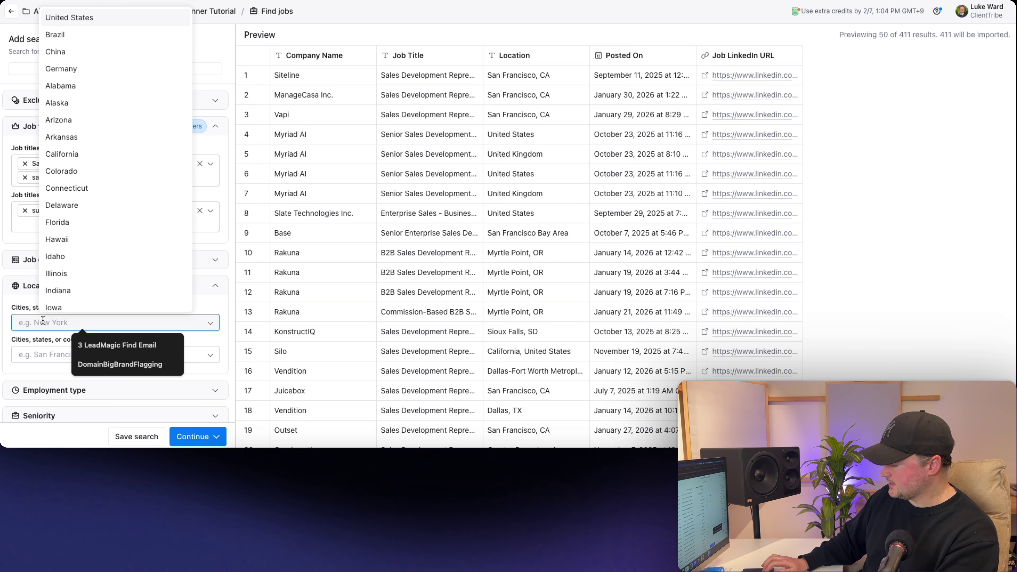
{"action": "type", "text": "calif"}
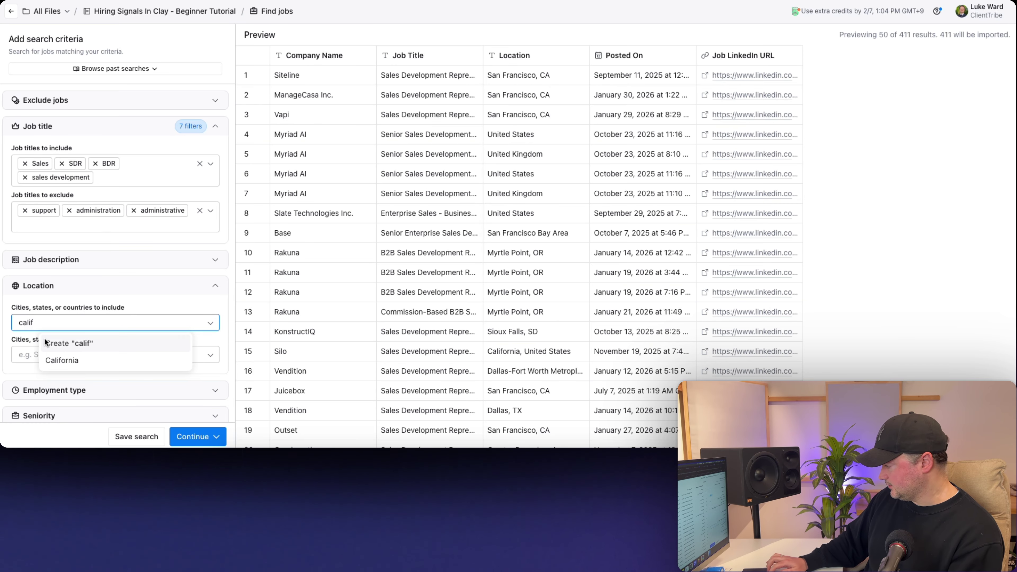
{"action": "left_click", "coordinate": [56, 361]}
{"action": "left_click", "coordinate": [3, 306]}
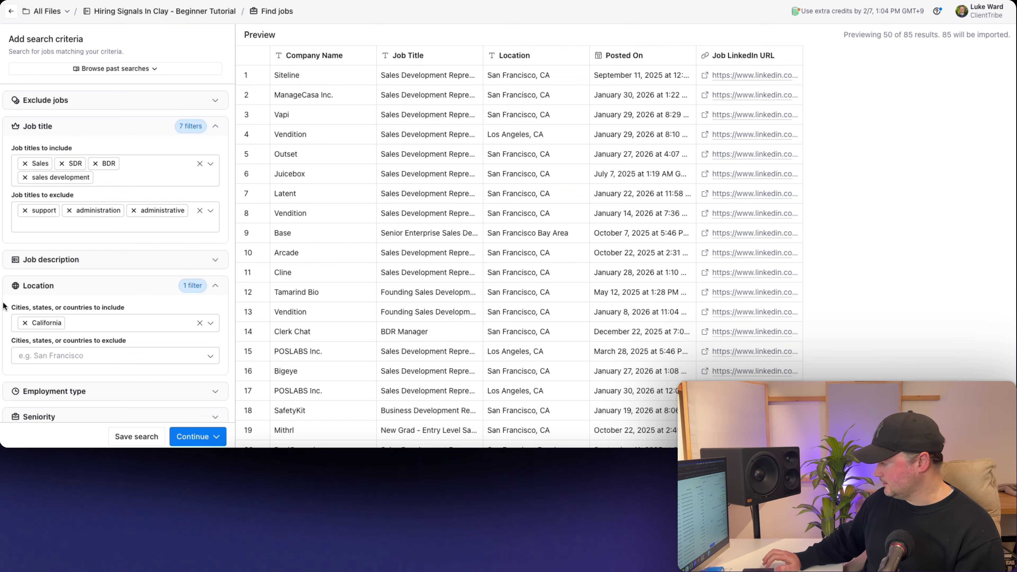
{"action": "left_click", "coordinate": [82, 322]}
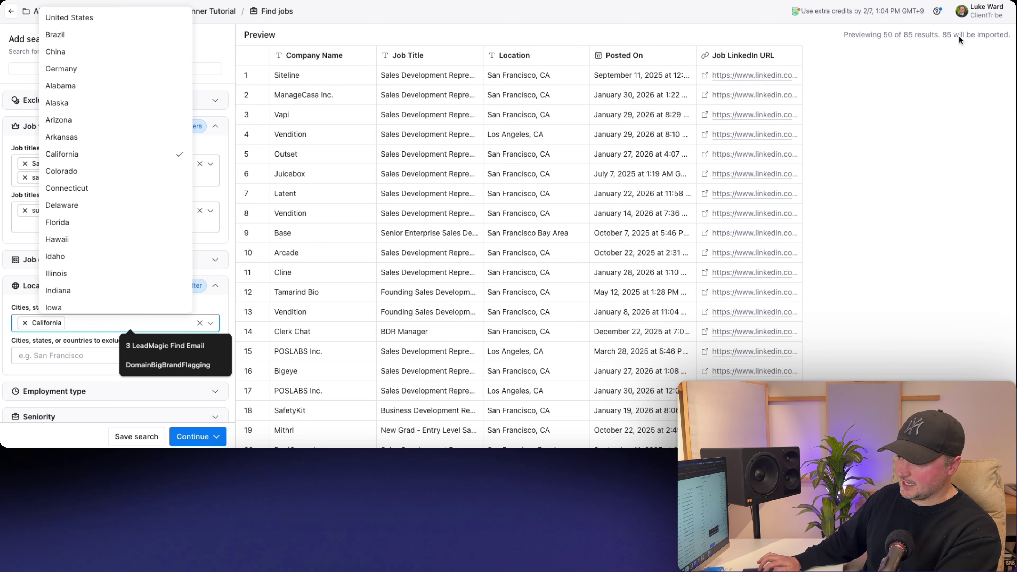
{"action": "key", "text": "BackSpace"}
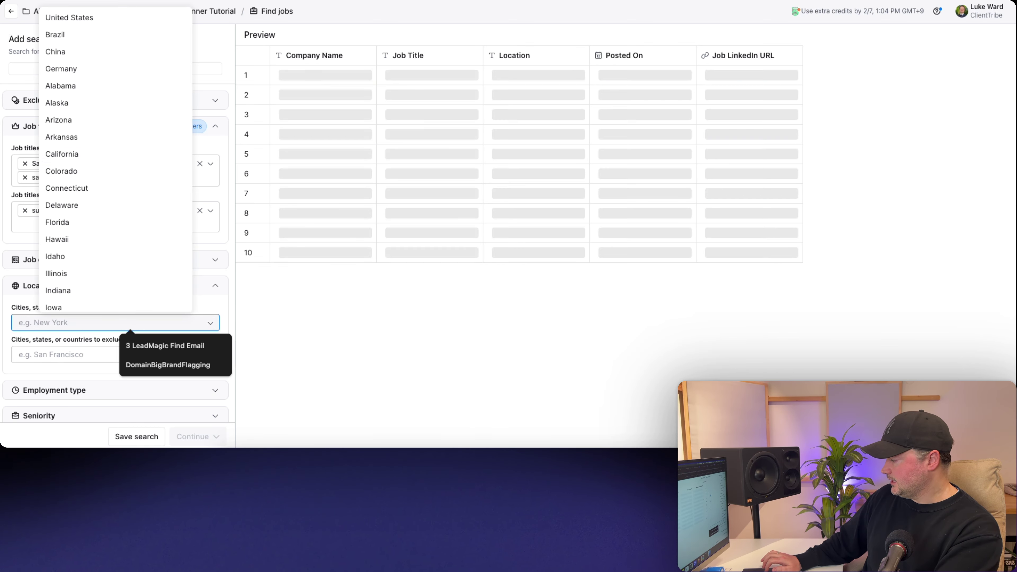
{"action": "type", "text": "united"}
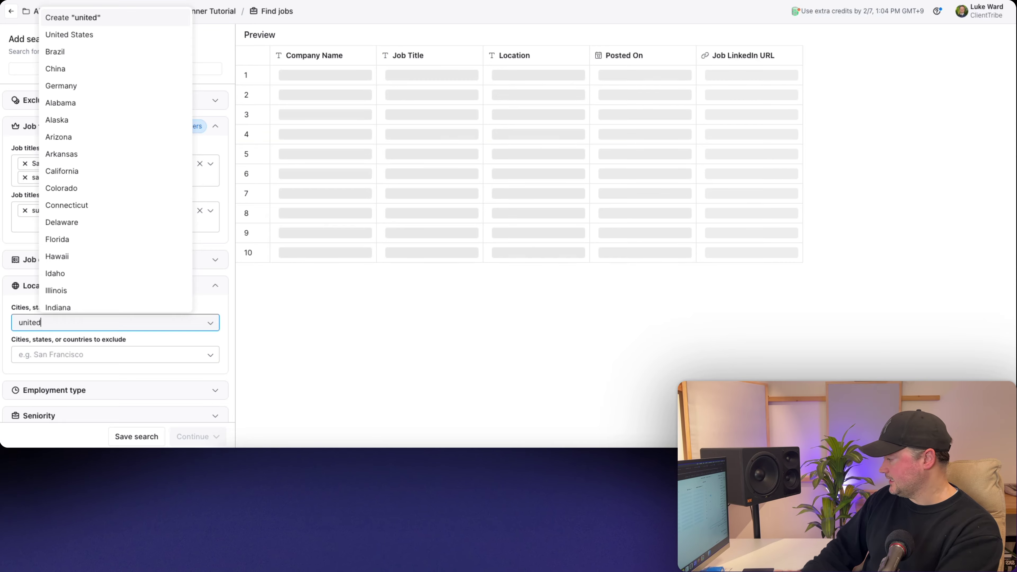
{"action": "left_click", "coordinate": [92, 375]}
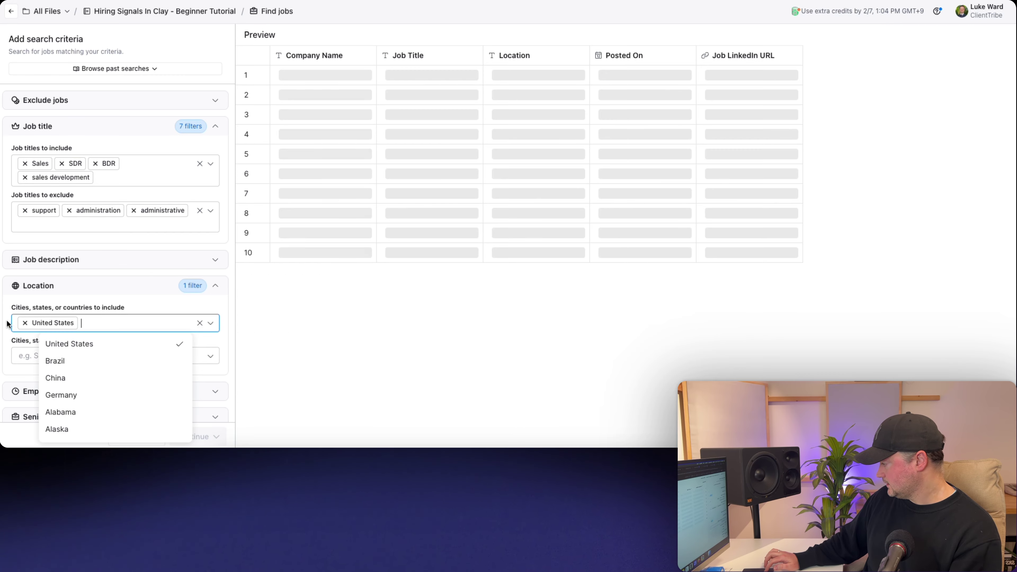
{"action": "left_click", "coordinate": [5, 312]}
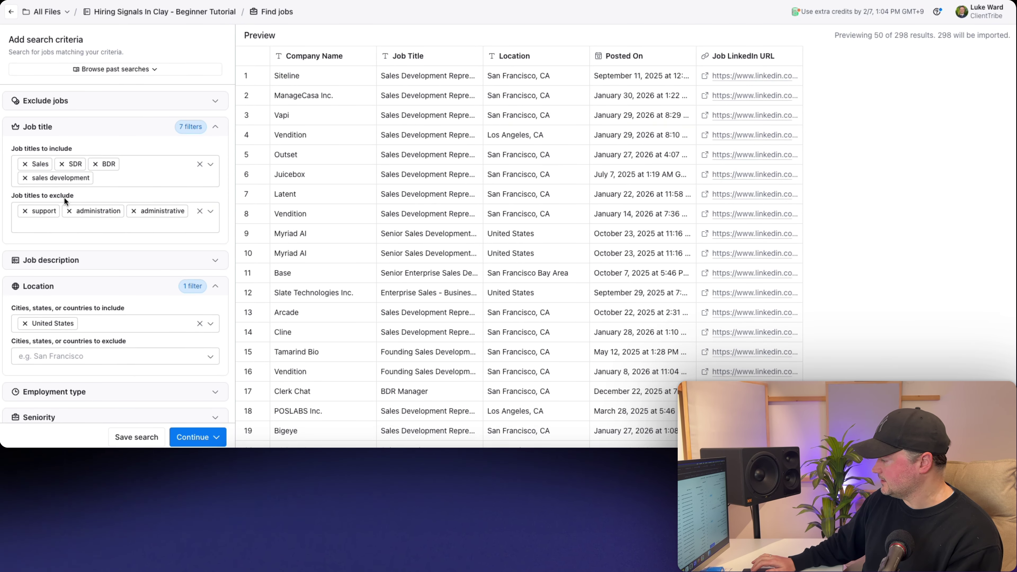
{"action": "scroll", "coordinate": [65, 199], "scroll_direction": "down", "scroll_amount": 5}
- Import the job search results into a new table without saving the search
{"action": "scroll", "coordinate": [64, 198], "scroll_direction": "down", "scroll_amount": 7}
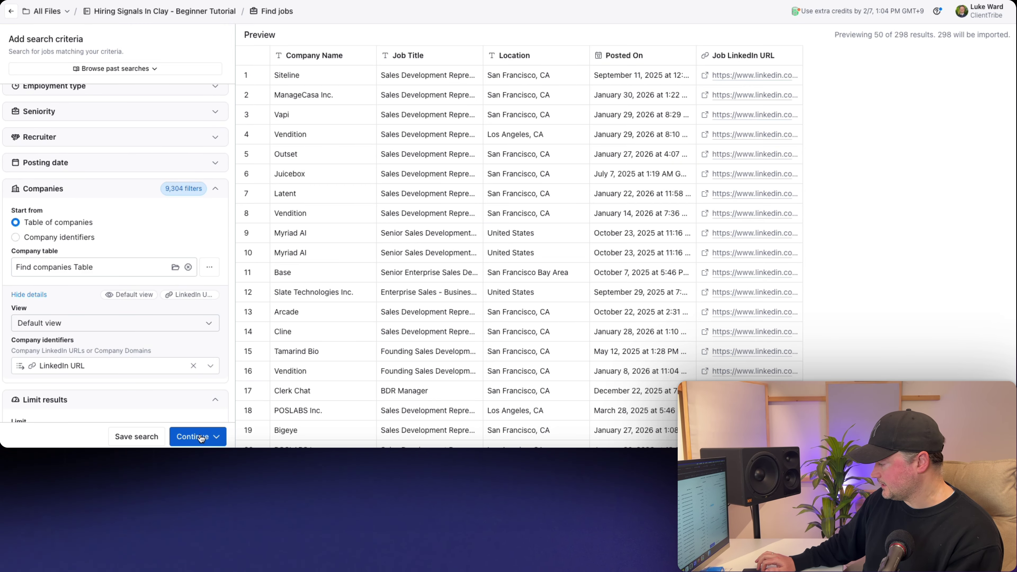
{"action": "left_click", "coordinate": [125, 437]}
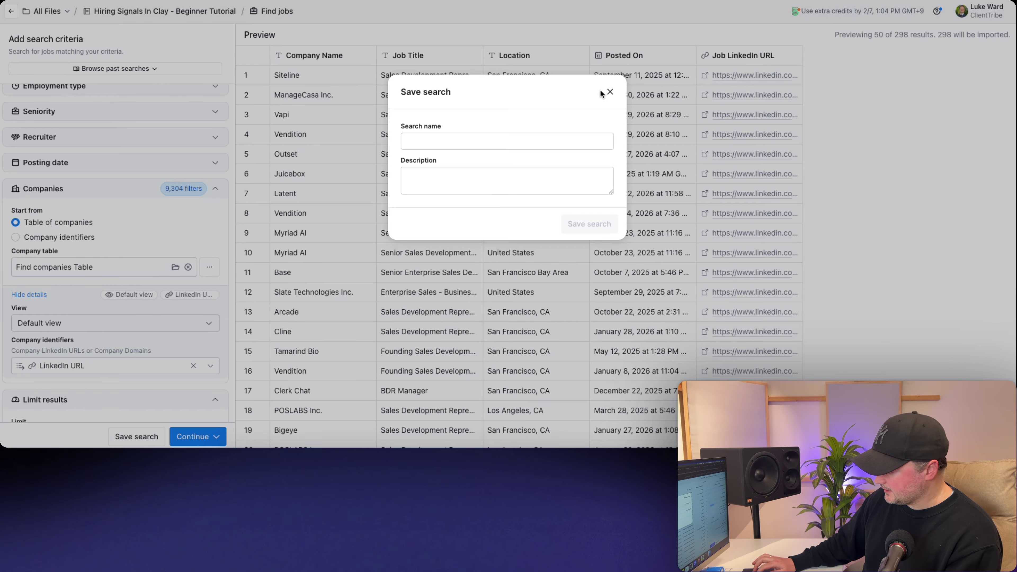
{"action": "left_click", "coordinate": [610, 92]}
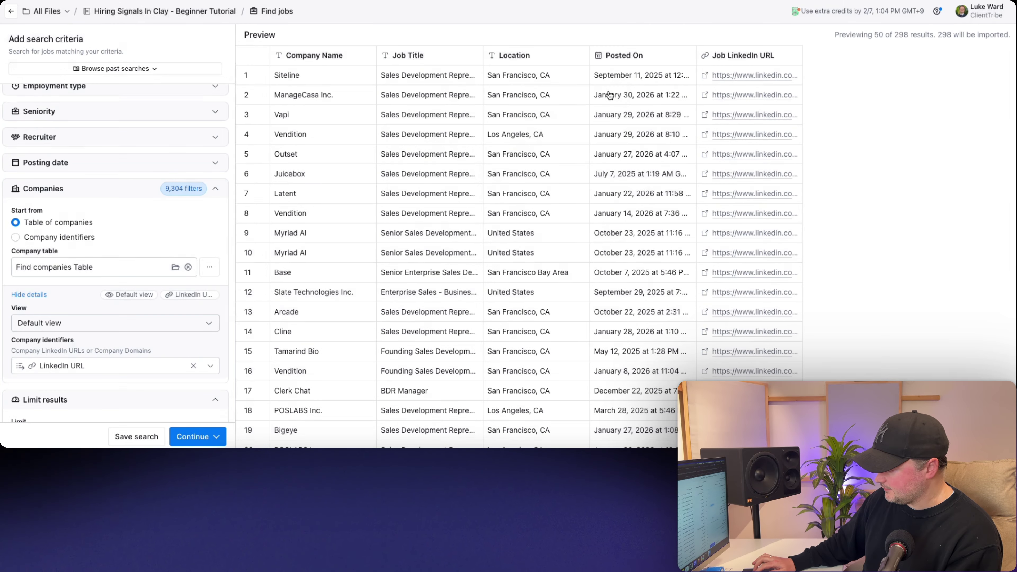
{"action": "left_click", "coordinate": [215, 437]}
{"action": "left_click", "coordinate": [205, 394]}
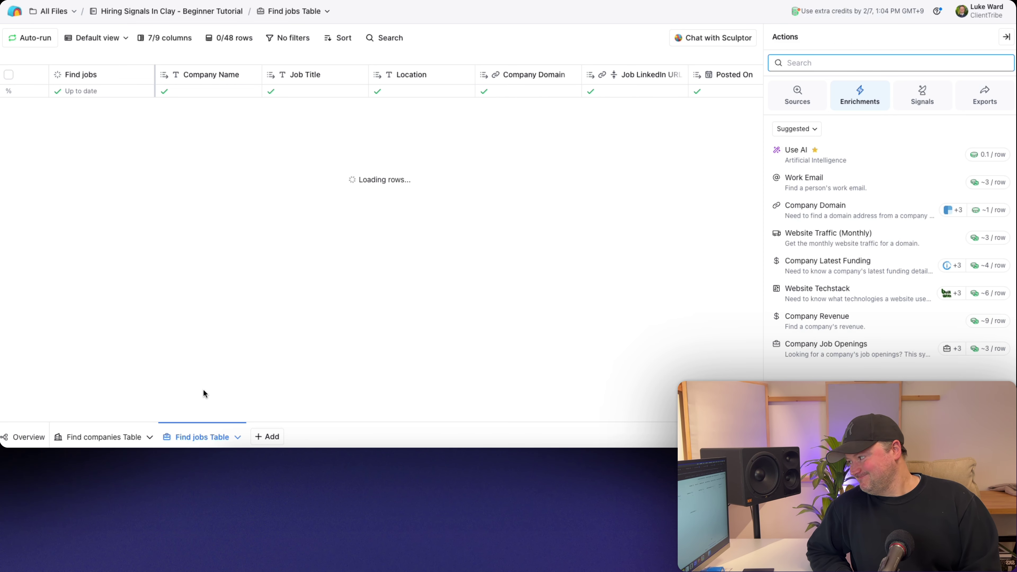
- Close the enrichments panel, check the search criteria, then view row 1's Find jobs cell details
{"action": "left_click", "coordinate": [1006, 36]}
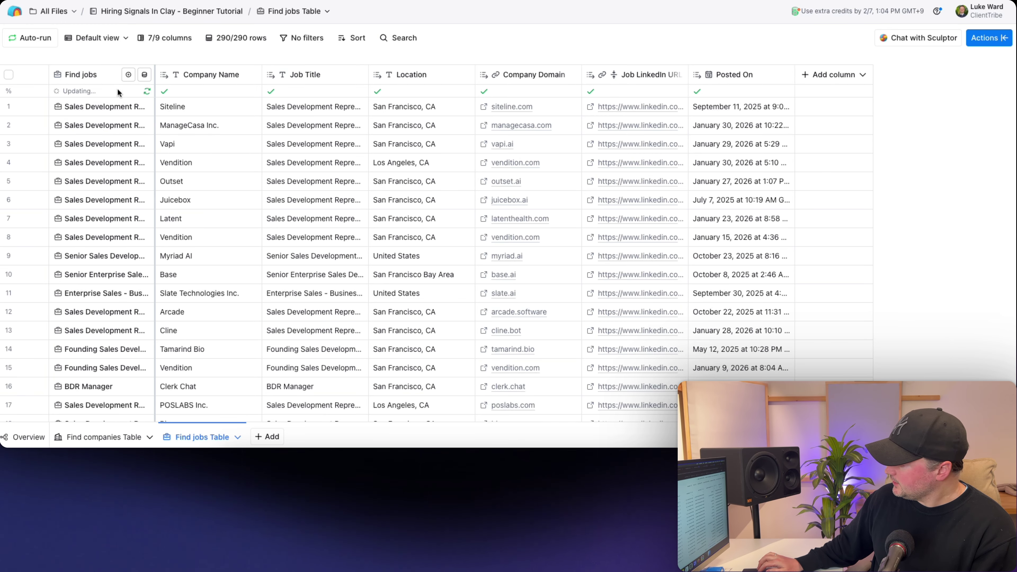
{"action": "left_click", "coordinate": [128, 75]}
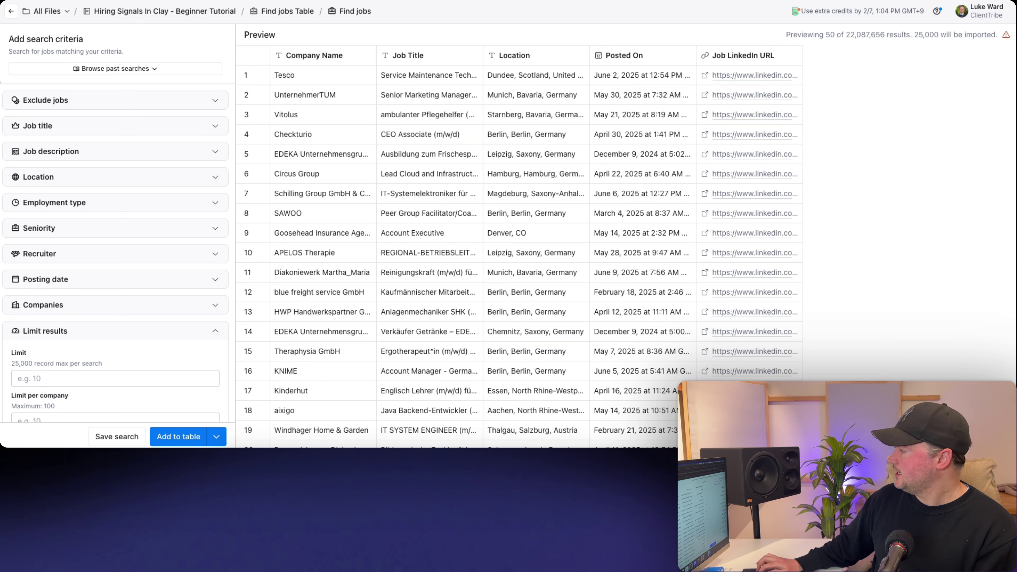
{"action": "left_click", "coordinate": [10, 12]}
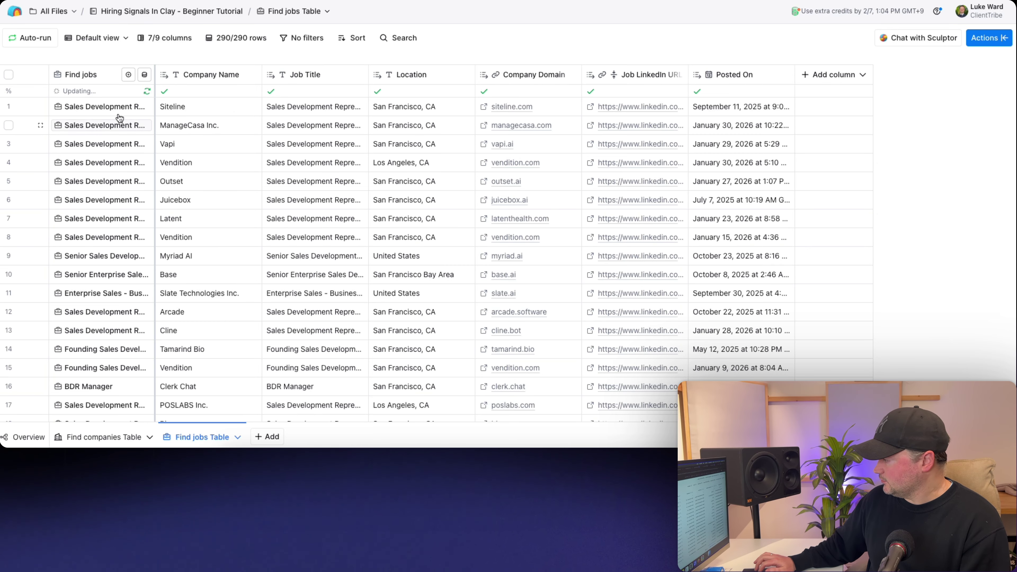
{"action": "left_click", "coordinate": [93, 108]}
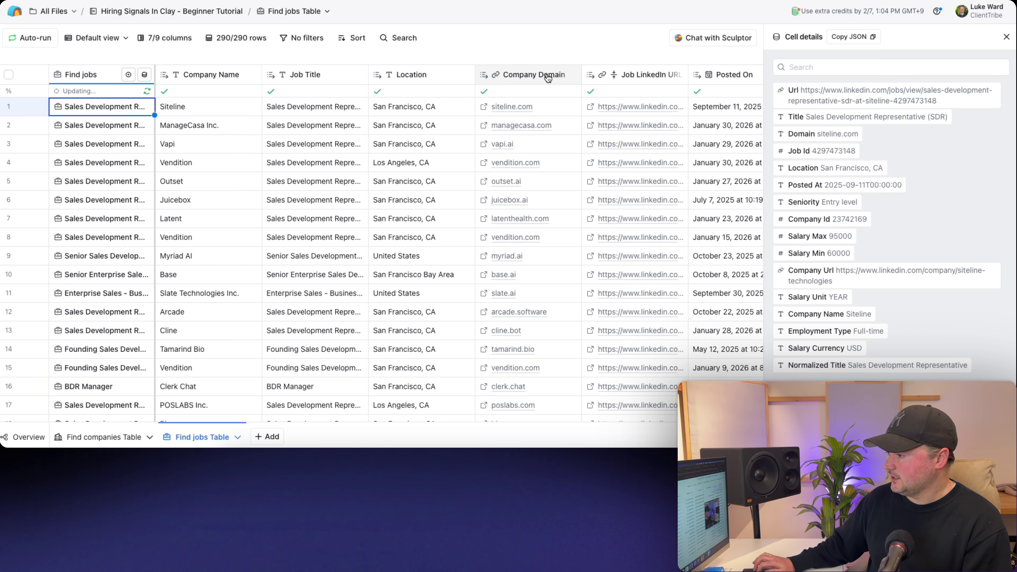
- Add Seniority, Salary Max and Salary Min columns from the job's cell details
{"action": "scroll", "coordinate": [612, 105], "scroll_direction": "right", "scroll_amount": 3}
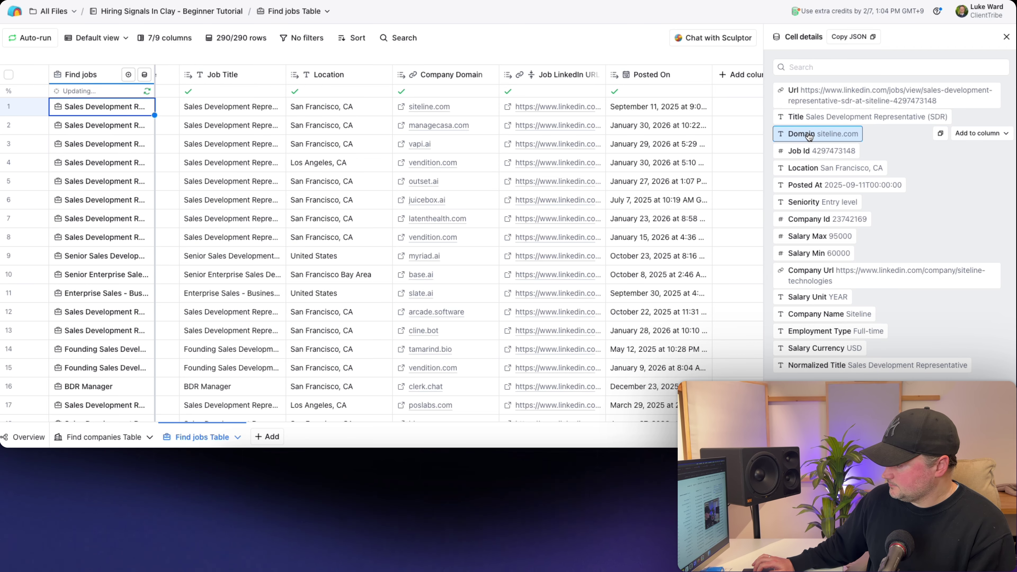
{"action": "scroll", "coordinate": [568, 143], "scroll_direction": "left", "scroll_amount": 3}
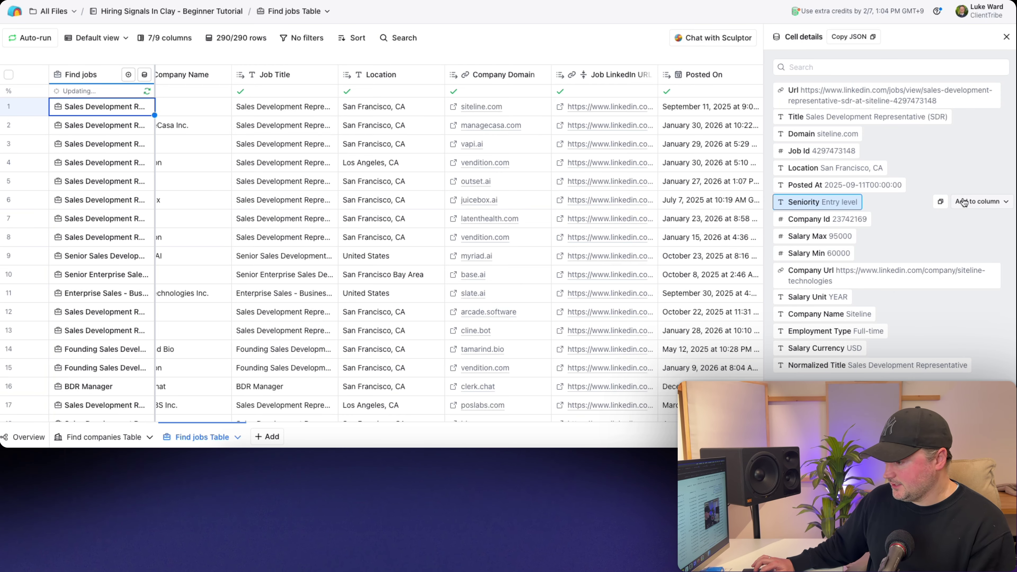
{"action": "left_click", "coordinate": [963, 202]}
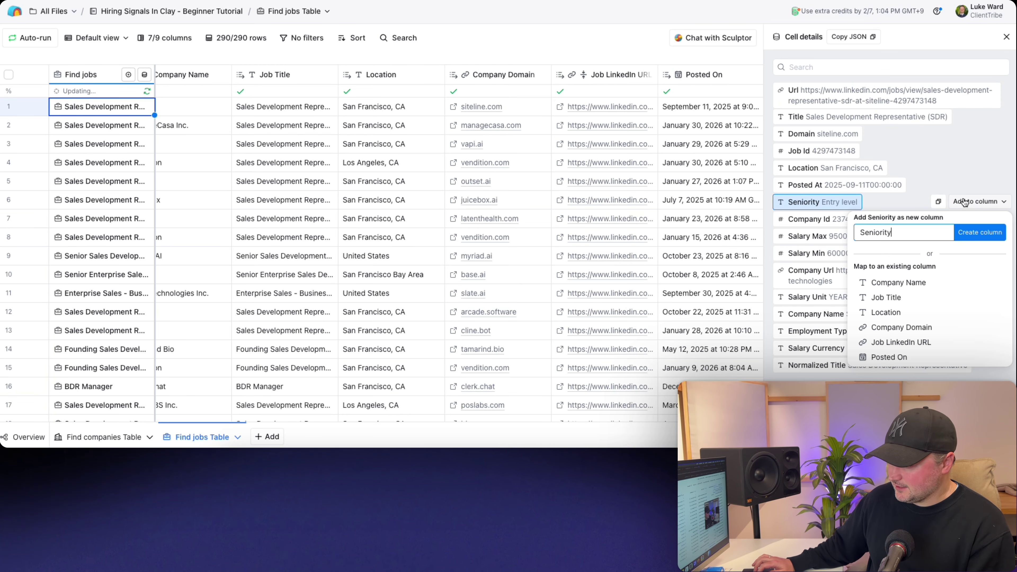
{"action": "left_click", "coordinate": [968, 240]}
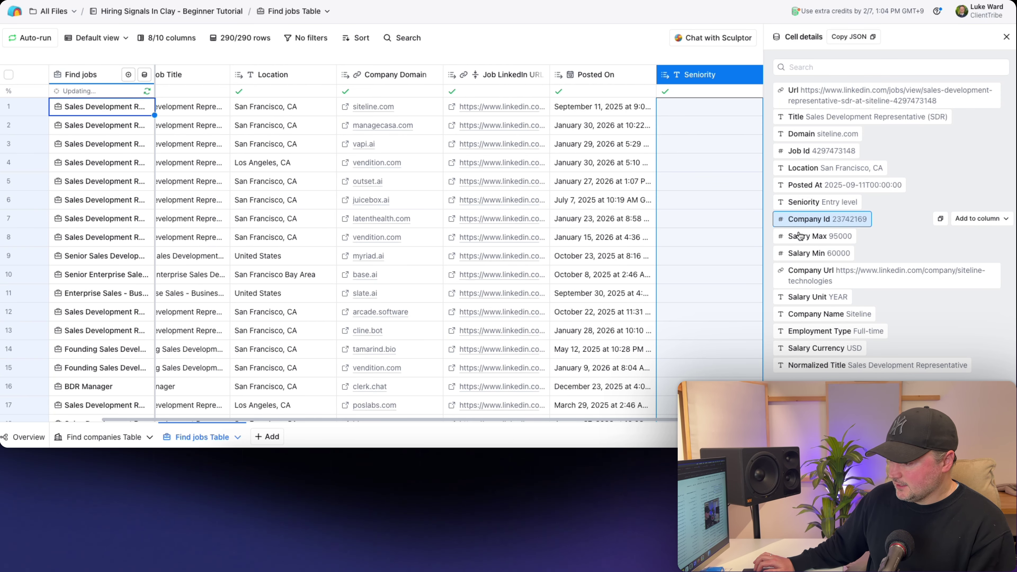
{"action": "left_click", "coordinate": [981, 235]}
{"action": "left_click", "coordinate": [977, 266]}
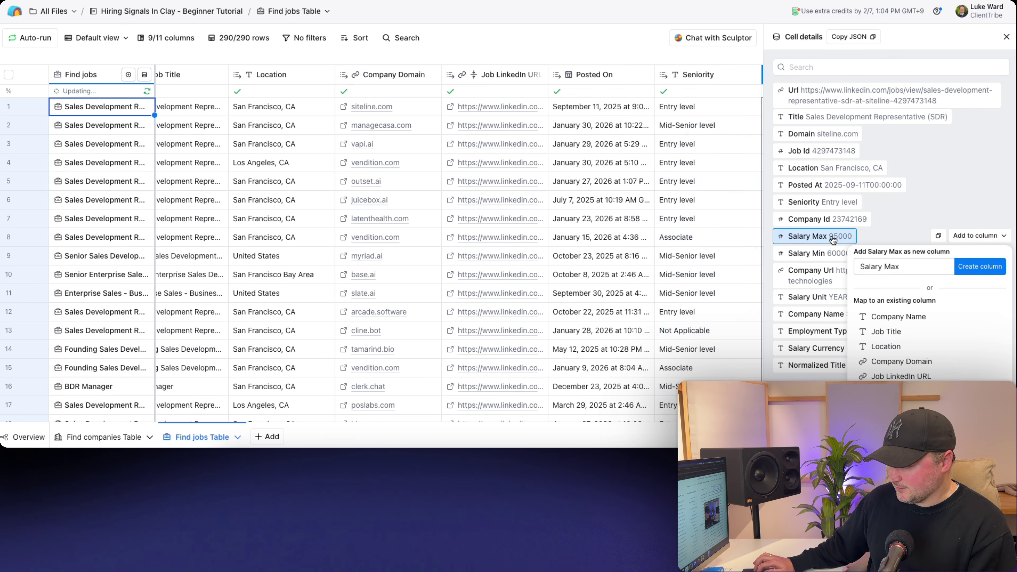
{"action": "left_click", "coordinate": [963, 253]}
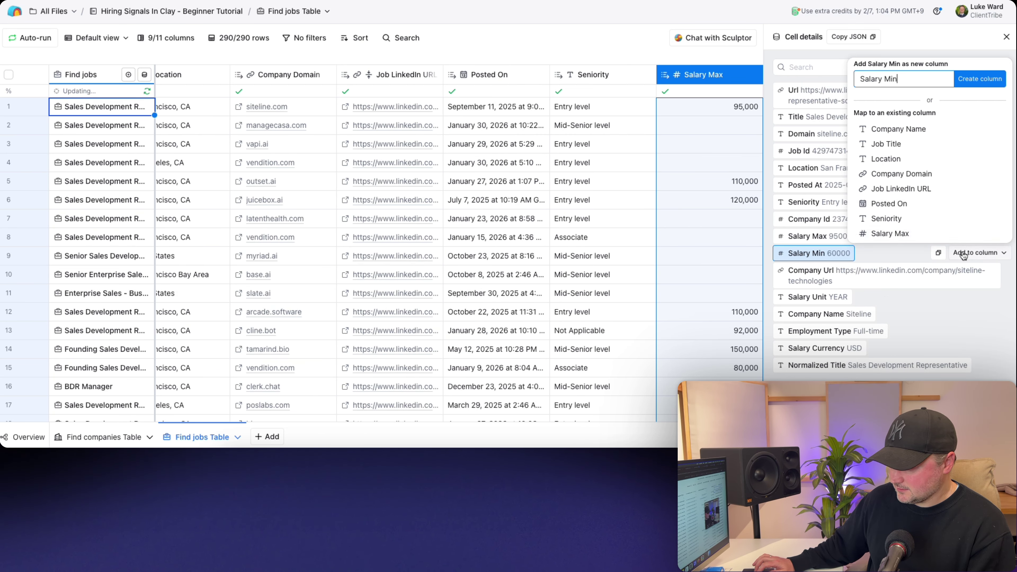
{"action": "left_click", "coordinate": [980, 78]}
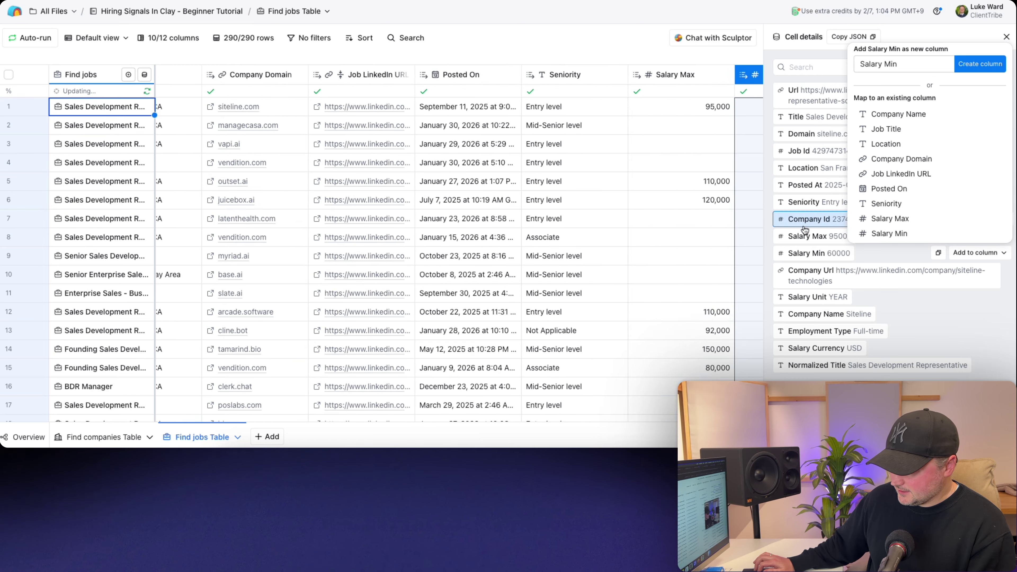
- Add the company URL as a column named Company LinkedIn URL
{"action": "scroll", "coordinate": [458, 200], "scroll_direction": "left", "scroll_amount": 5}
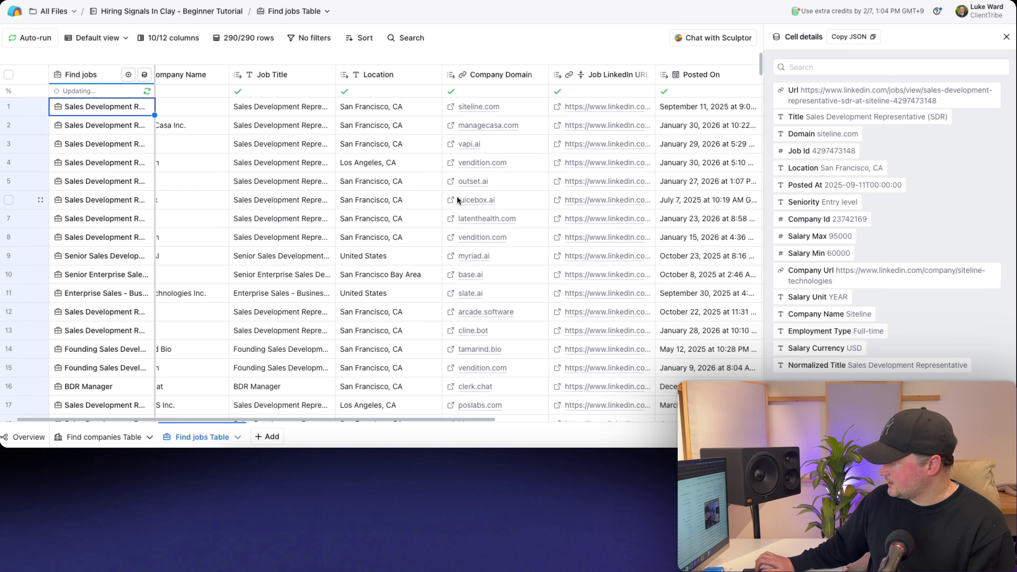
{"action": "scroll", "coordinate": [459, 201], "scroll_direction": "left", "scroll_amount": 1}
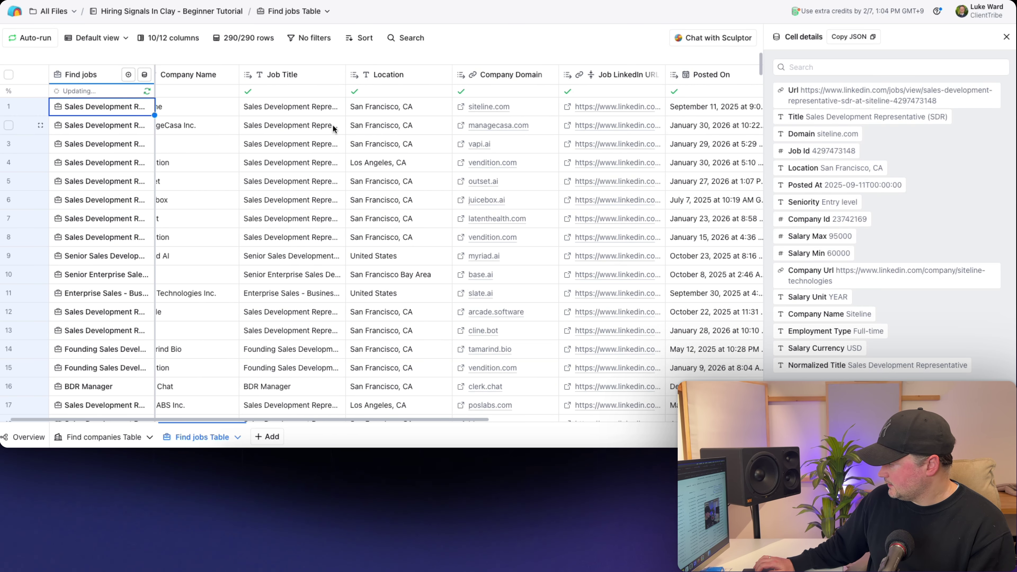
{"action": "scroll", "coordinate": [332, 125], "scroll_direction": "left", "scroll_amount": 1}
{"action": "scroll", "coordinate": [355, 122], "scroll_direction": "right", "scroll_amount": 5}
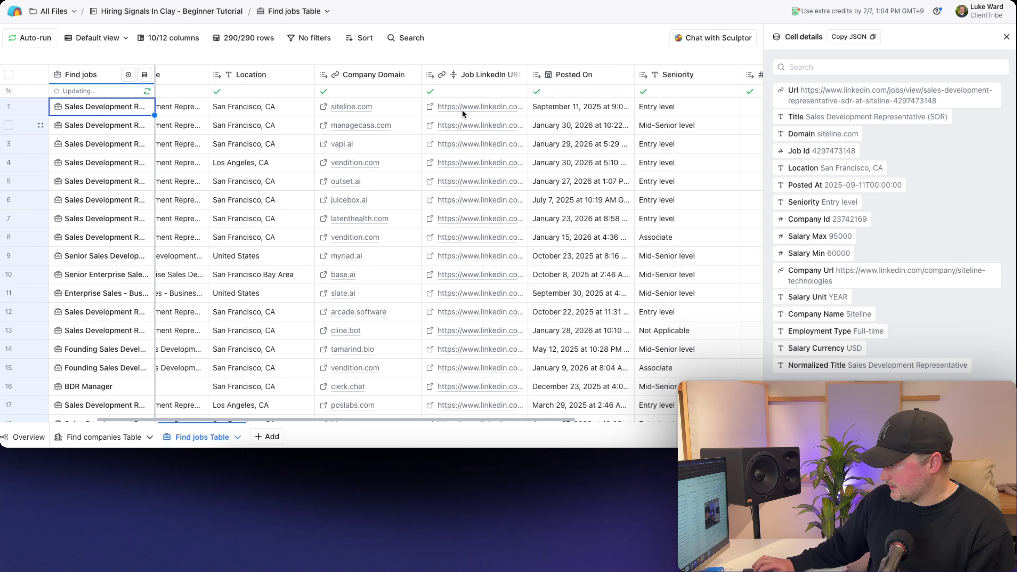
{"action": "mouse_move", "coordinate": [862, 270]}
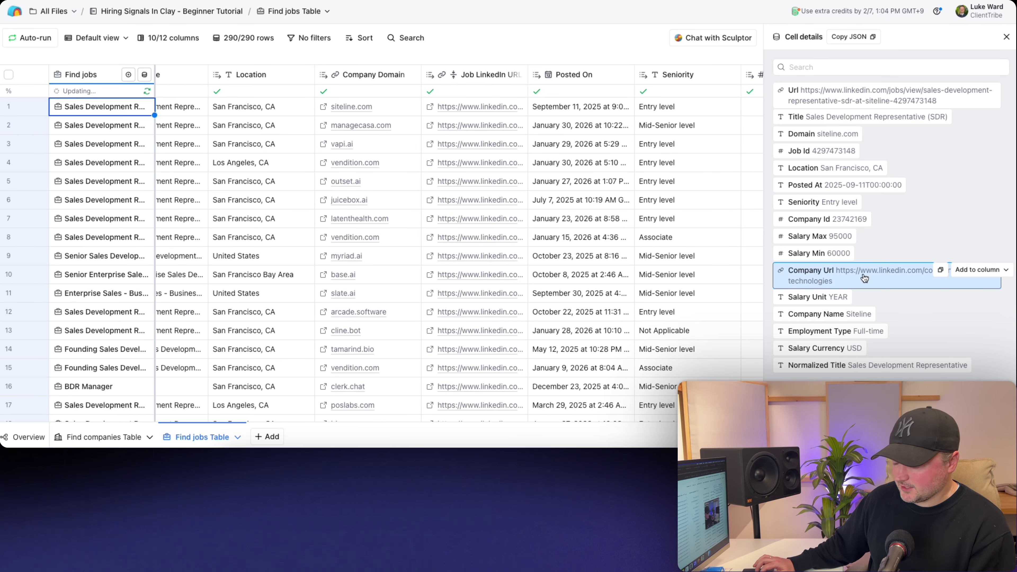
{"action": "left_click", "coordinate": [979, 270]}
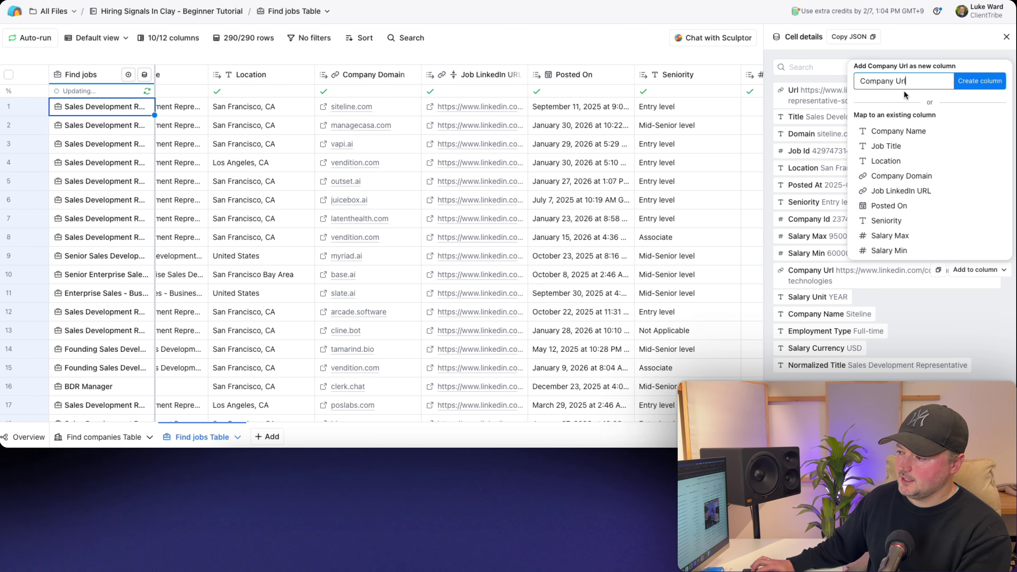
{"action": "key", "text": "BackSpace"}
{"action": "key", "text": "BackSpace"}
{"action": "key", "text": "BackSpace"}
{"action": "type", "text": "Lin"}
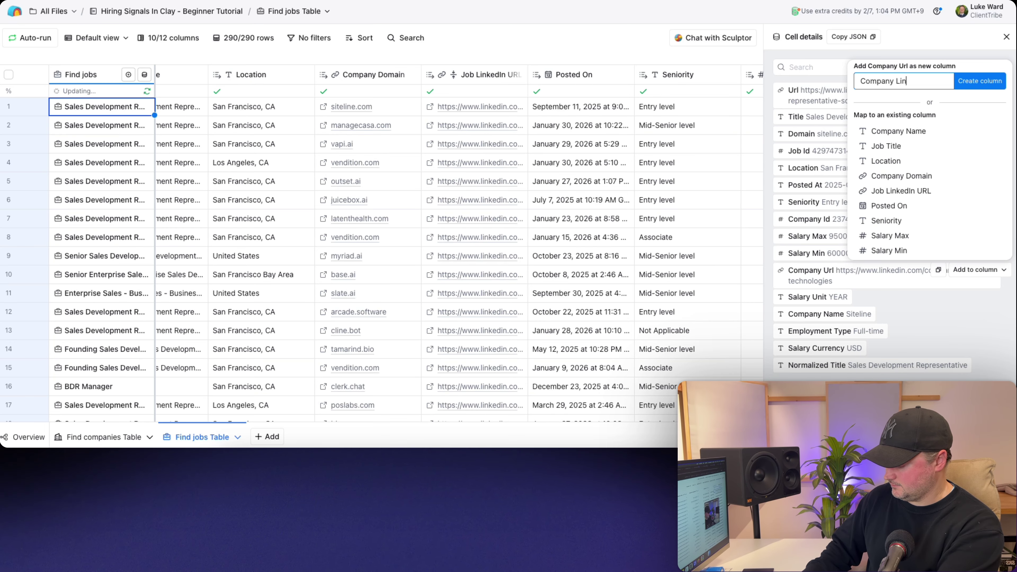
{"action": "type", "text": "kedIn URL"}
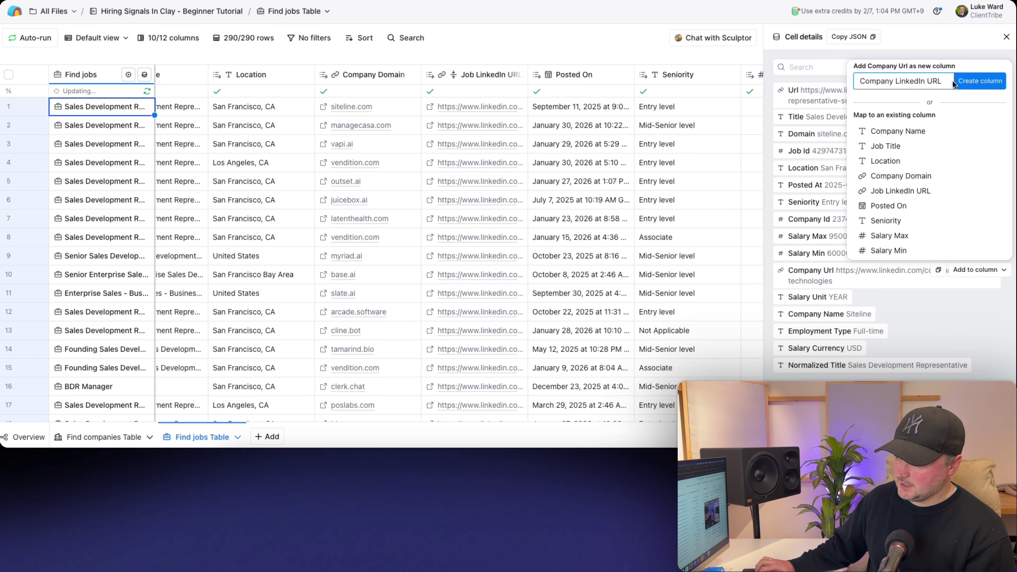
{"action": "left_click", "coordinate": [957, 81]}
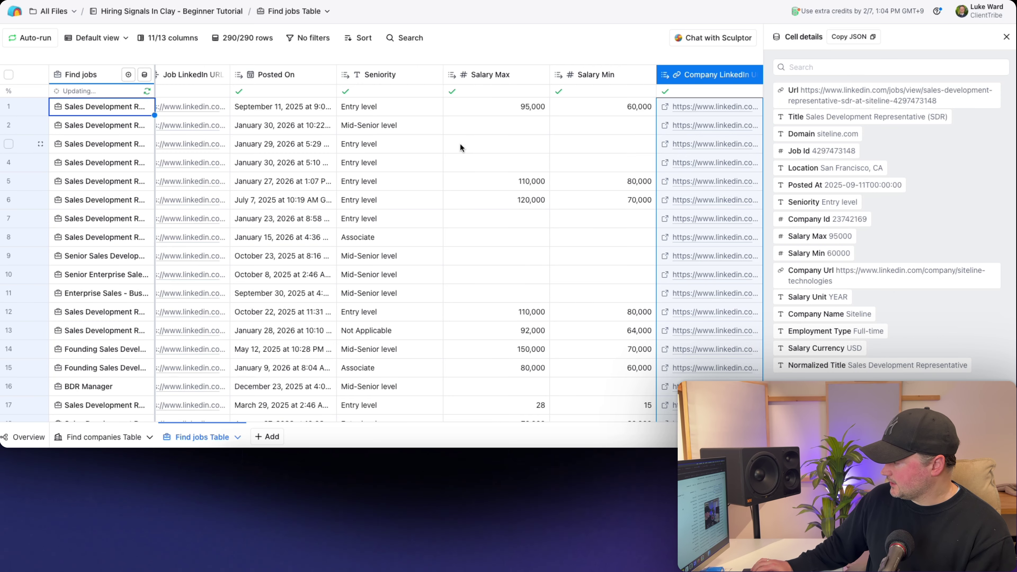
- Add Employment Type and Normalized Job Post Title columns, then close the cell details
{"action": "scroll", "coordinate": [459, 143], "scroll_direction": "left", "scroll_amount": 10}
{"action": "mouse_move", "coordinate": [776, 238]}
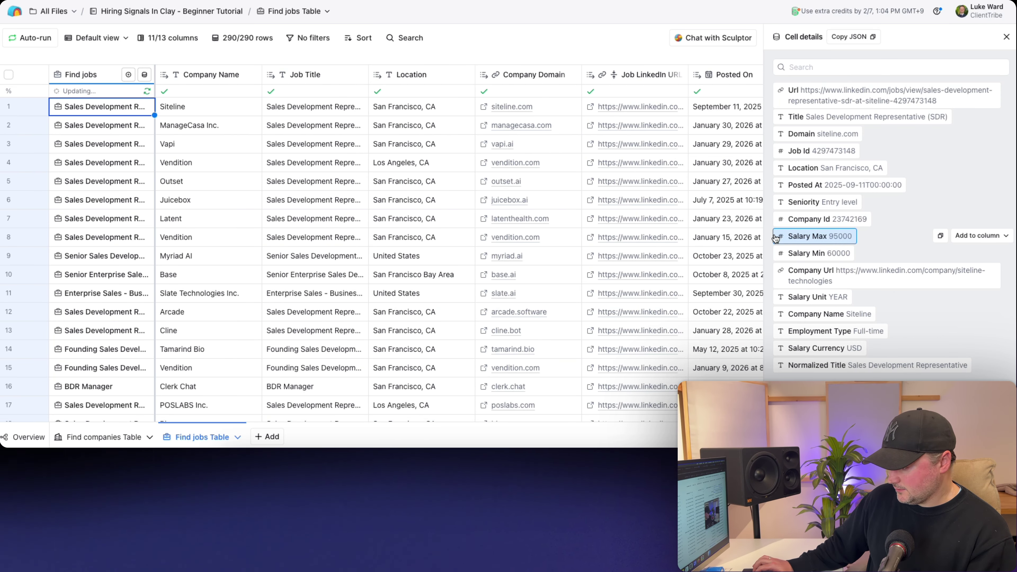
{"action": "mouse_move", "coordinate": [817, 330]}
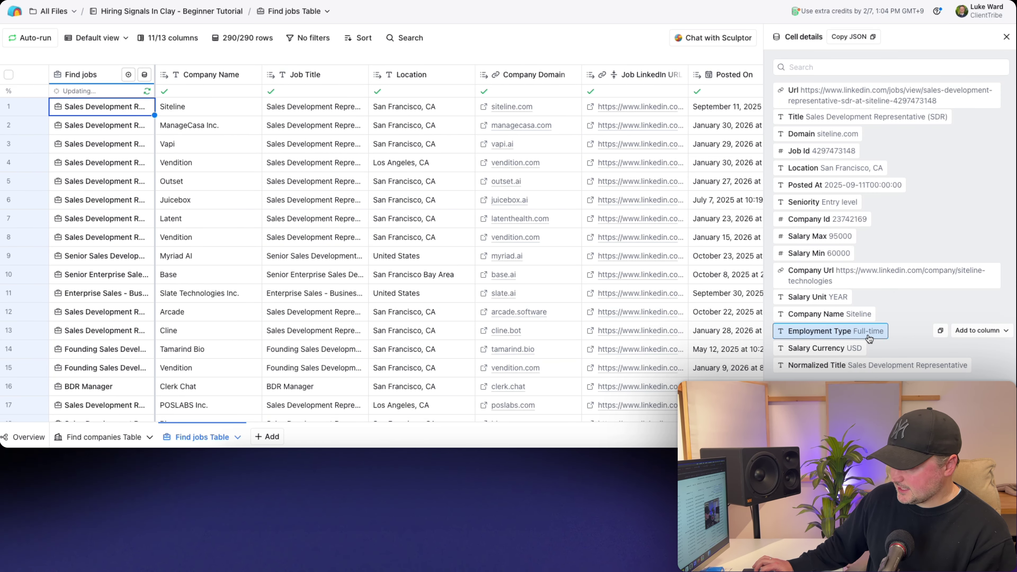
{"action": "left_click", "coordinate": [965, 331]}
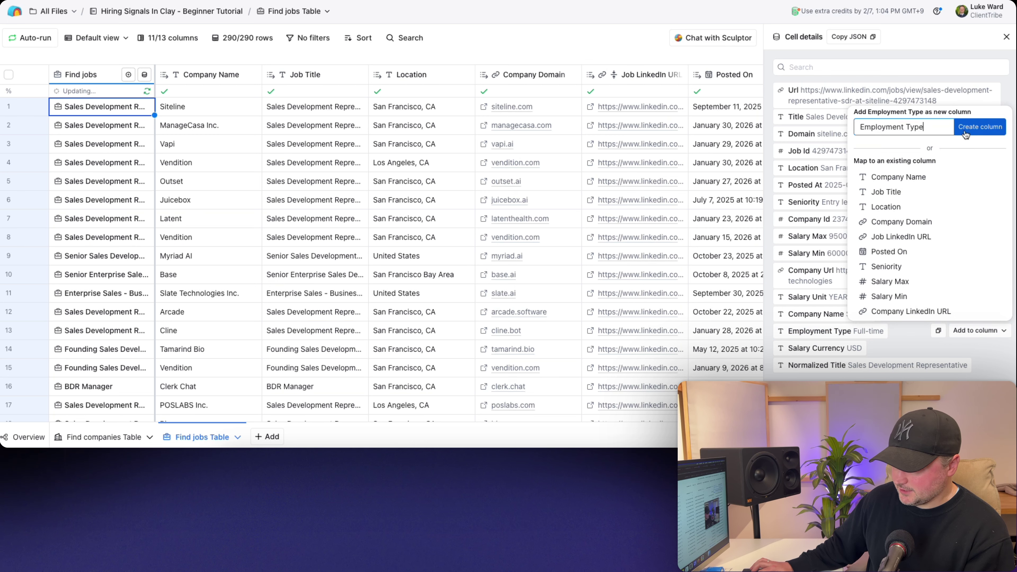
{"action": "left_click", "coordinate": [980, 127]}
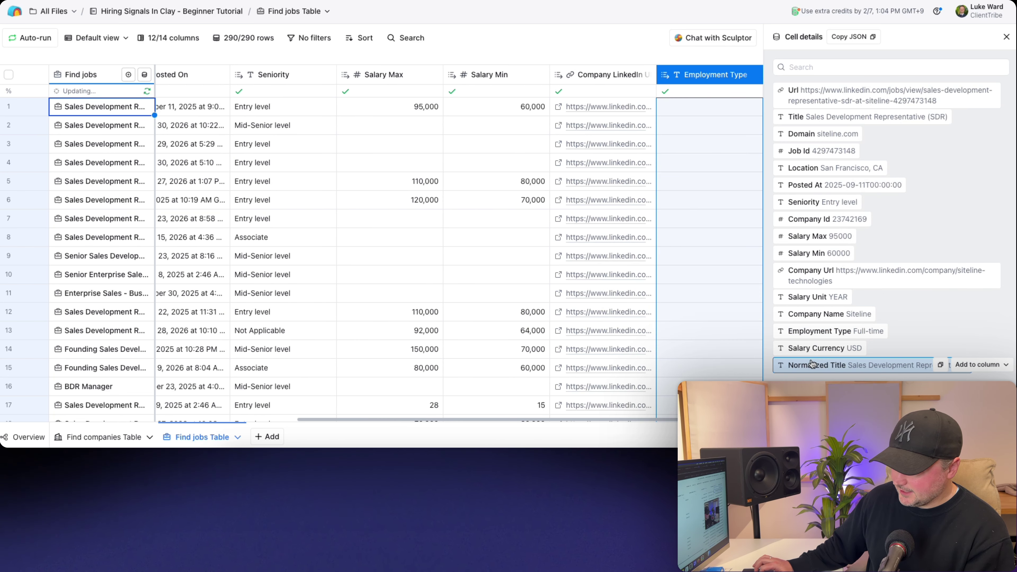
{"action": "left_click", "coordinate": [958, 363]}
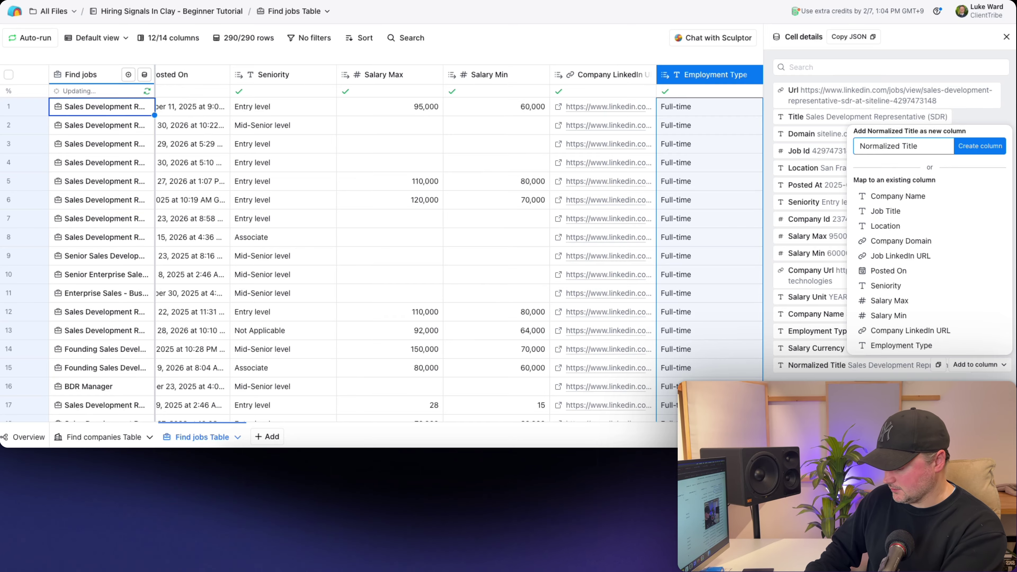
{"action": "type", "text": "Job Post"}
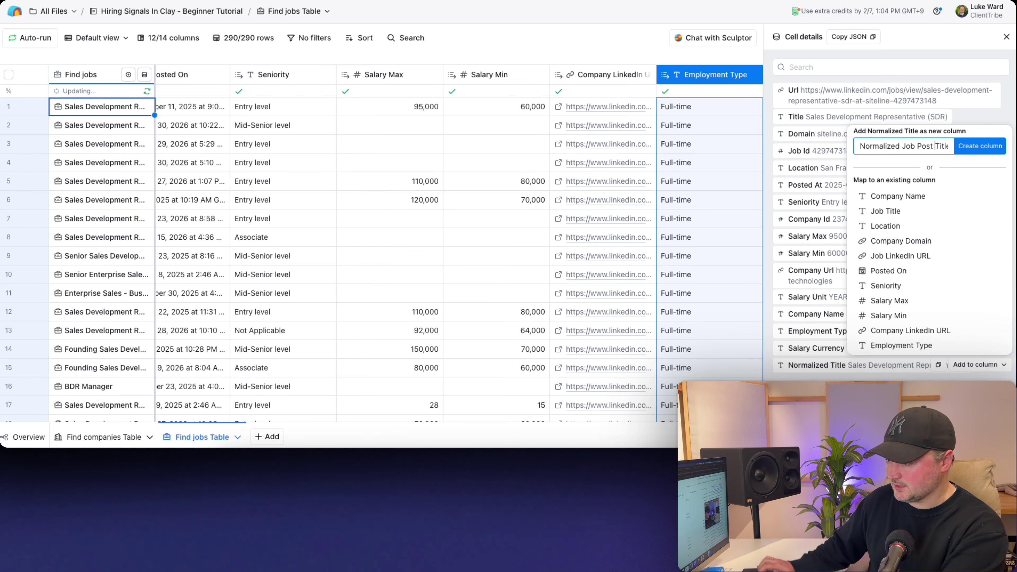
{"action": "left_click", "coordinate": [962, 147]}
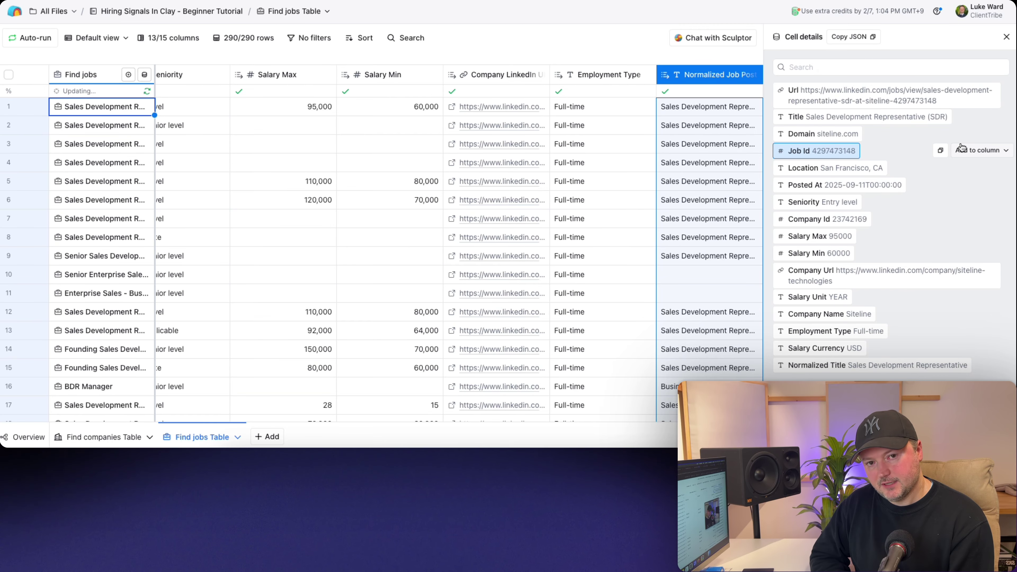
{"action": "left_click", "coordinate": [1006, 37]}
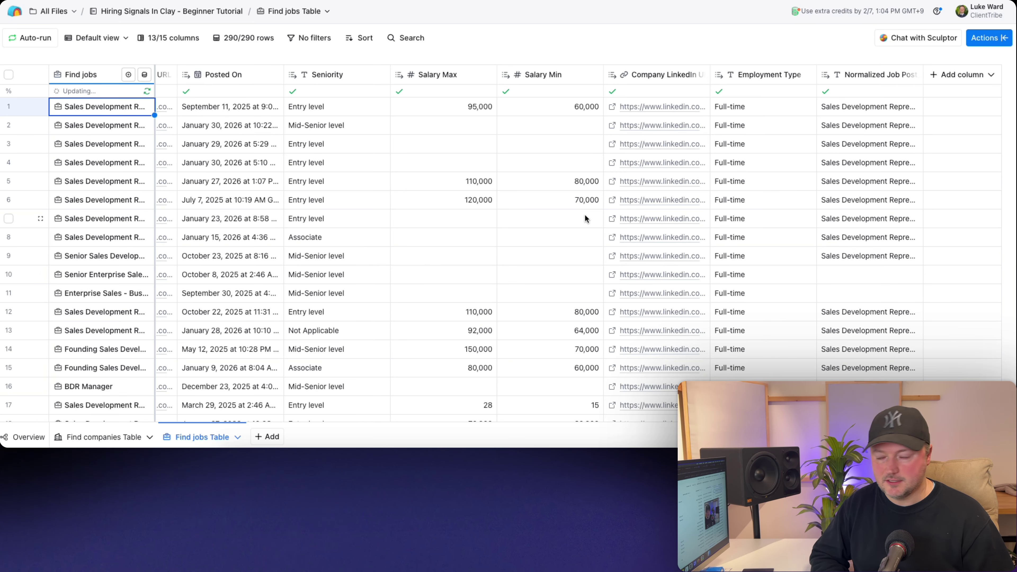
- Rename the Location column to Job Location and Job Title to Job Post Title
{"action": "scroll", "coordinate": [278, 127], "scroll_direction": "left", "scroll_amount": 10}
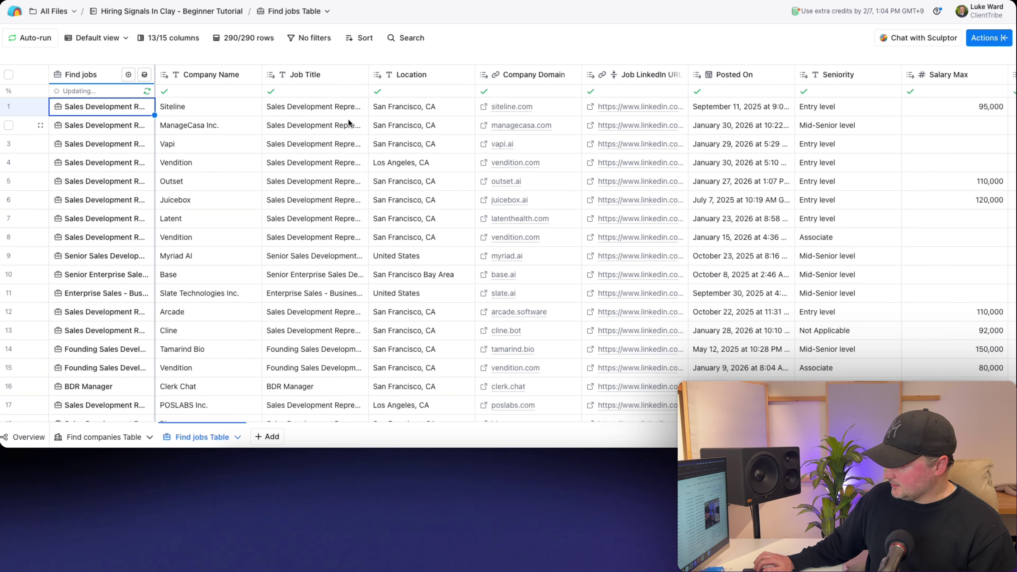
{"action": "left_click", "coordinate": [416, 79]}
{"action": "left_click", "coordinate": [414, 100]}
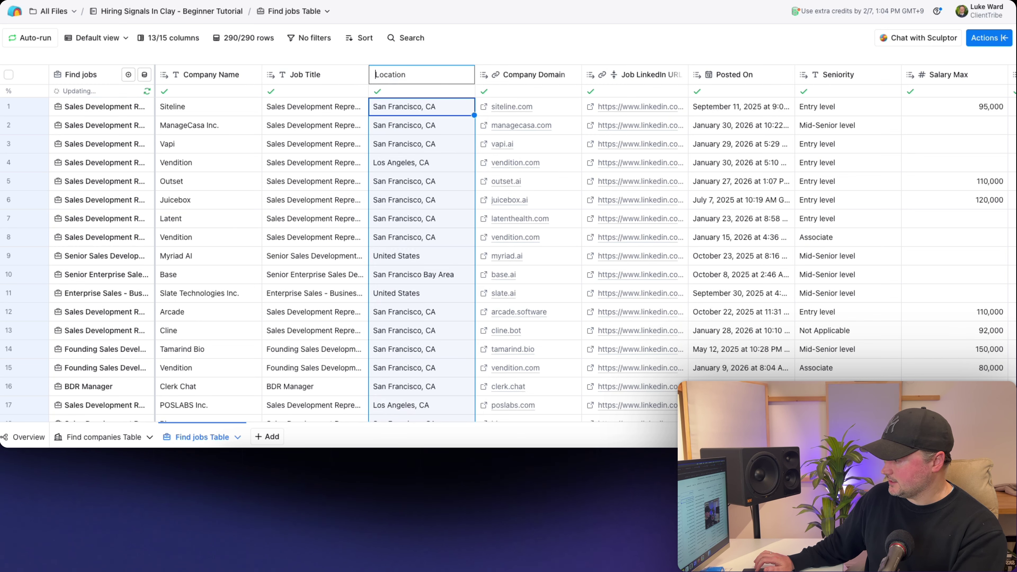
{"action": "type", "text": "Job"}
{"action": "key", "text": "Return"}
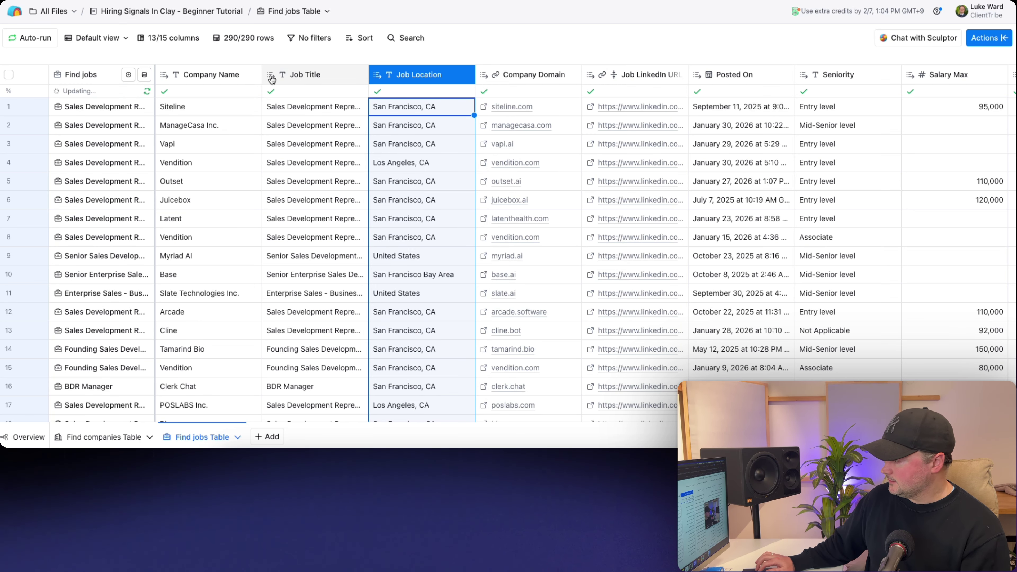
{"action": "left_click", "coordinate": [296, 75]}
{"action": "left_click", "coordinate": [299, 100]}
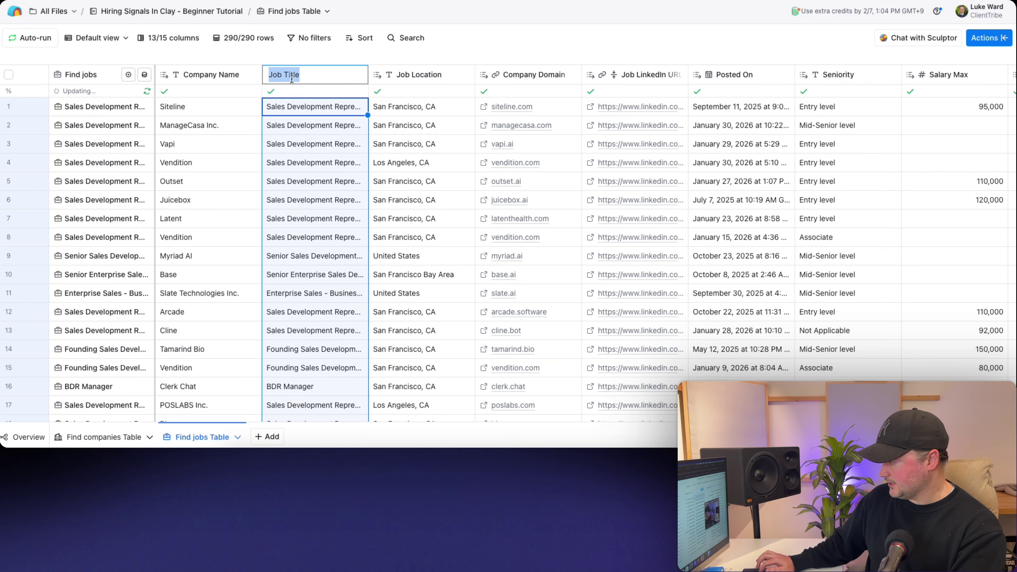
{"action": "left_click", "coordinate": [284, 74]}
{"action": "type", "text": "Post"}
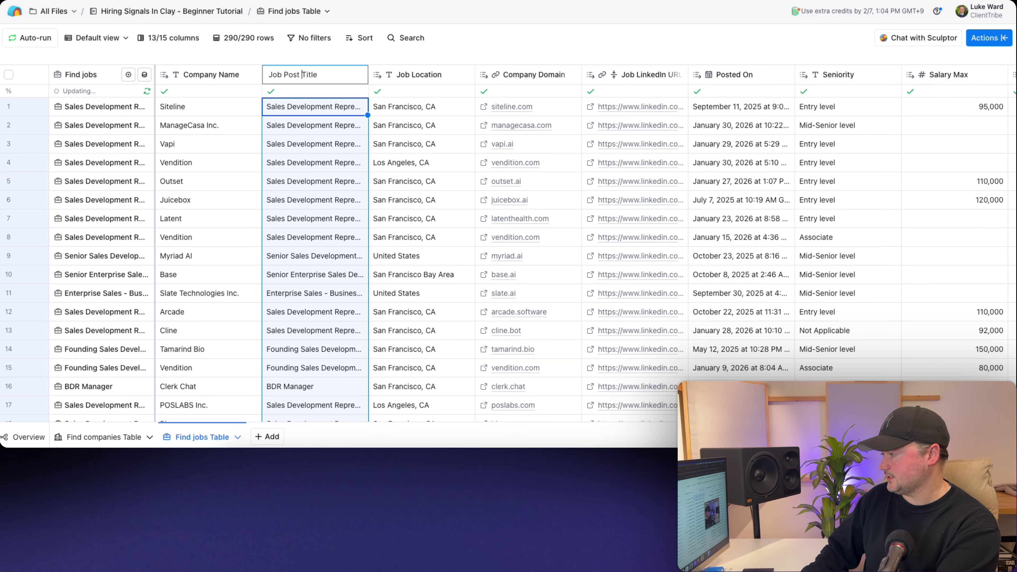
{"action": "key", "text": "Escape"}
- Review the renamed columns and switch to the Find companies Table
{"action": "scroll", "coordinate": [485, 172], "scroll_direction": "right", "scroll_amount": 3}
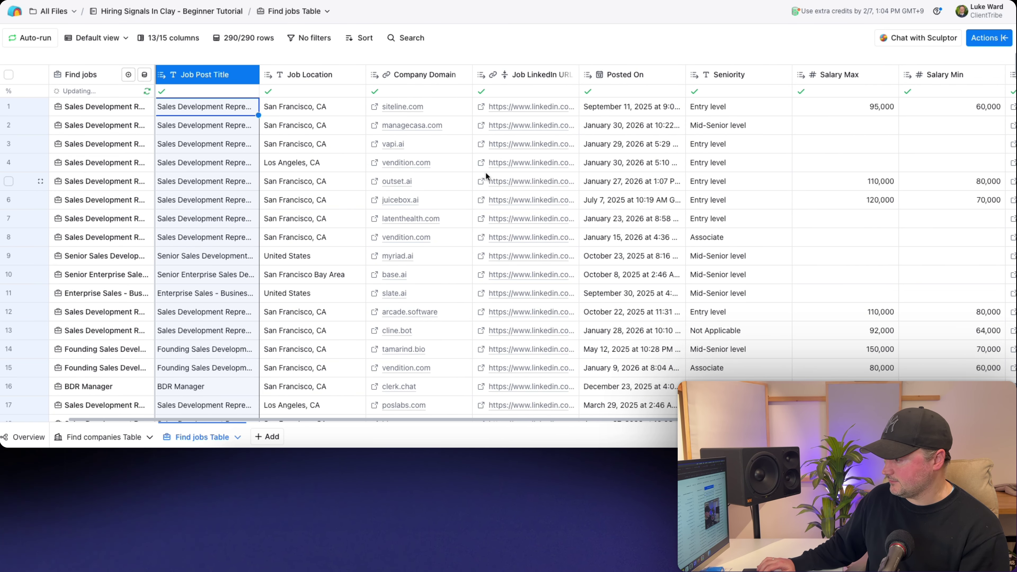
{"action": "scroll", "coordinate": [485, 172], "scroll_direction": "right", "scroll_amount": 10}
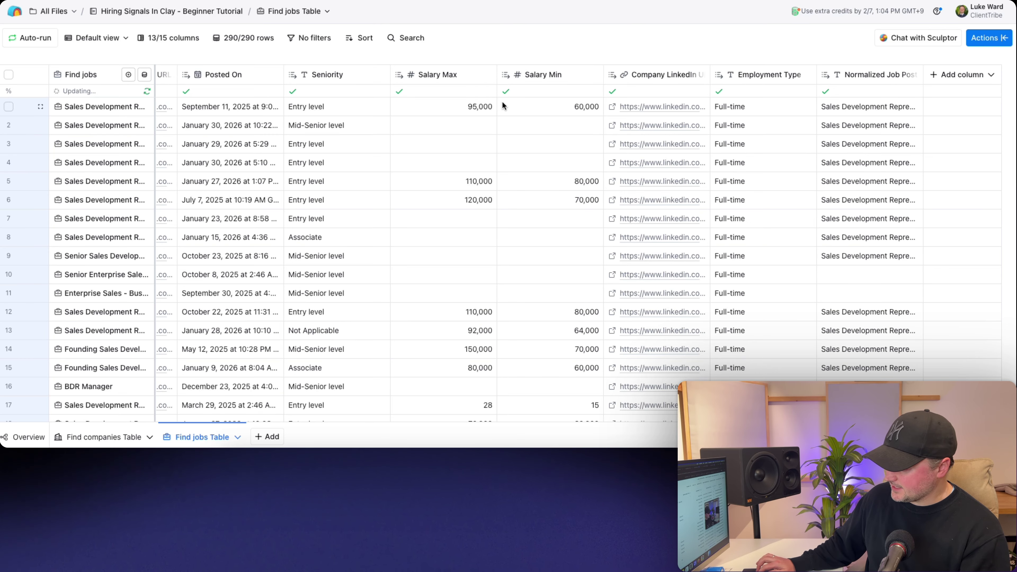
{"action": "scroll", "coordinate": [478, 132], "scroll_direction": "left", "scroll_amount": 5}
{"action": "scroll", "coordinate": [479, 131], "scroll_direction": "left", "scroll_amount": 10}
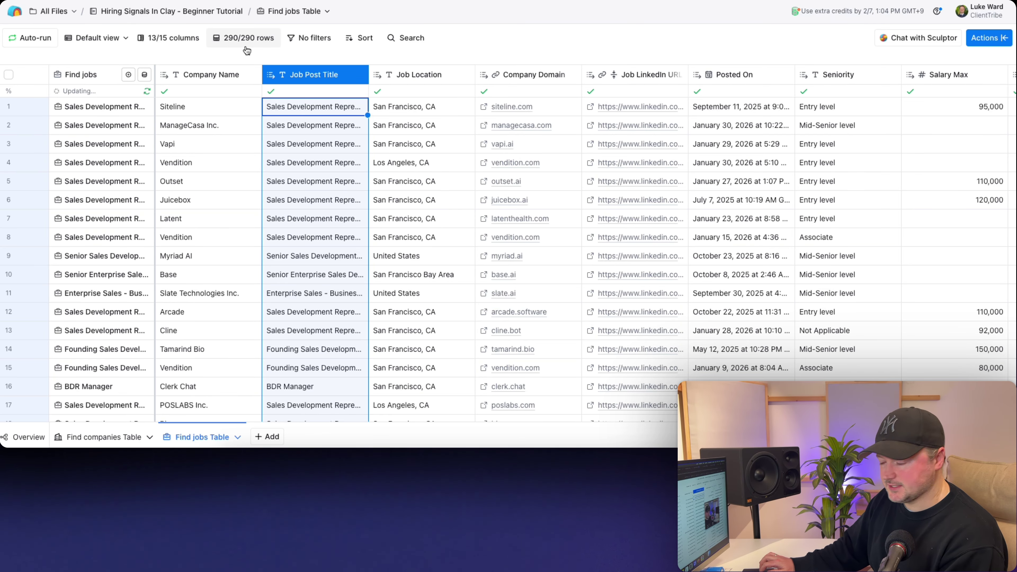
{"action": "left_click", "coordinate": [99, 438]}
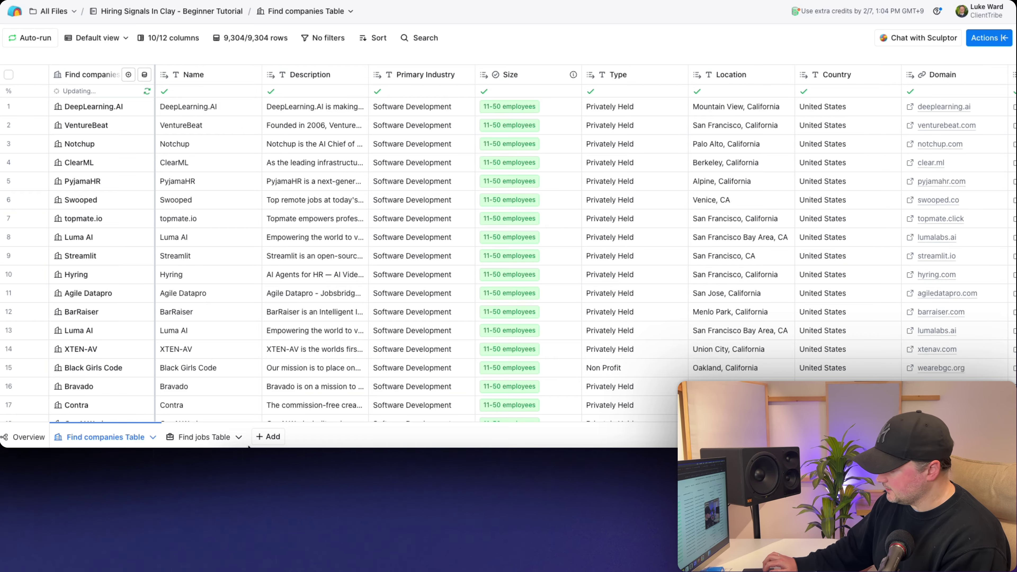
- Switch to the Find jobs Table tab to see its 290 postings
{"action": "left_click", "coordinate": [202, 437]}
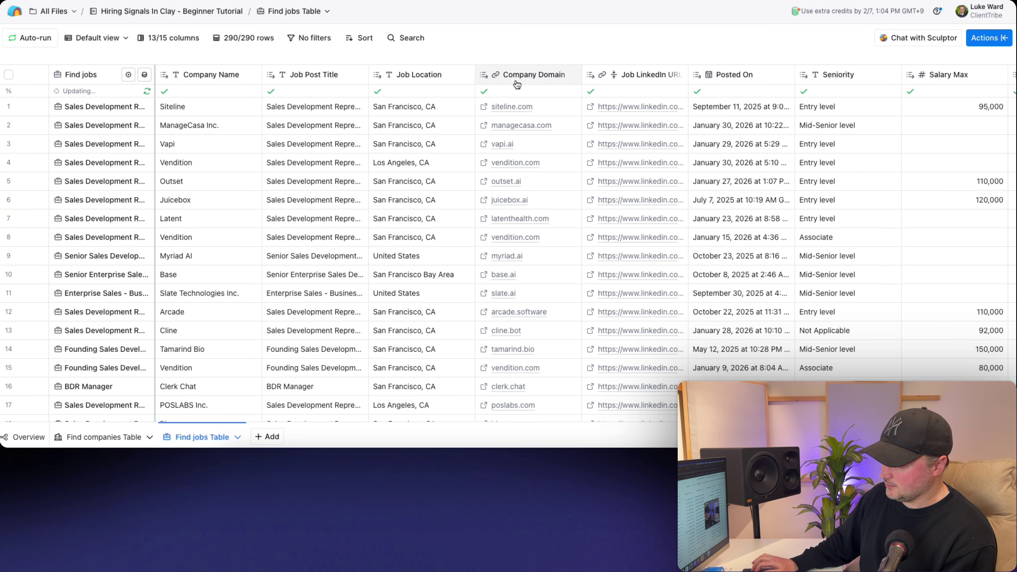
- Filter the jobs to rows where Company Domain is empty
{"action": "scroll", "coordinate": [550, 140], "scroll_direction": "right", "scroll_amount": 10}
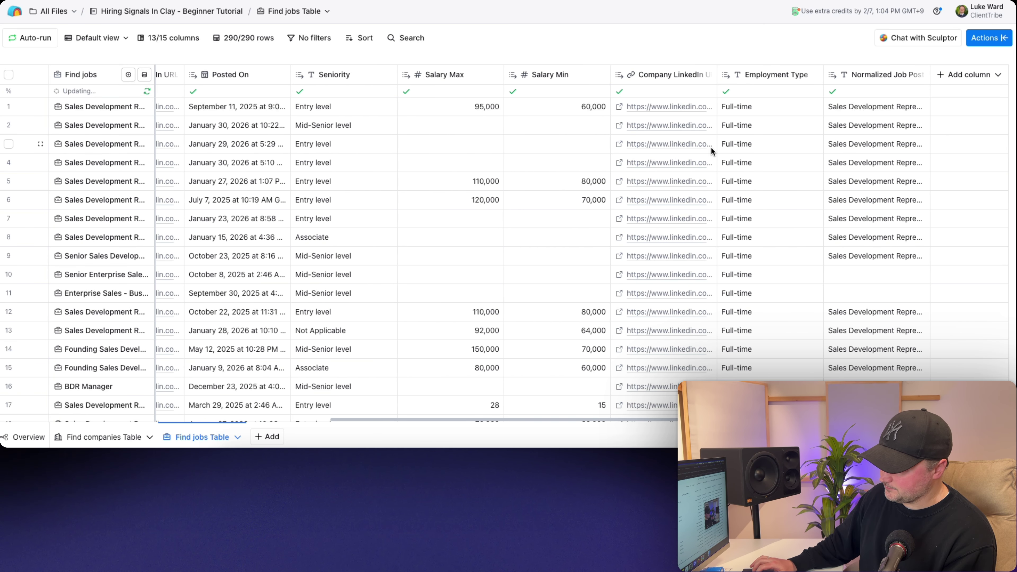
{"action": "scroll", "coordinate": [655, 92], "scroll_direction": "left", "scroll_amount": 8}
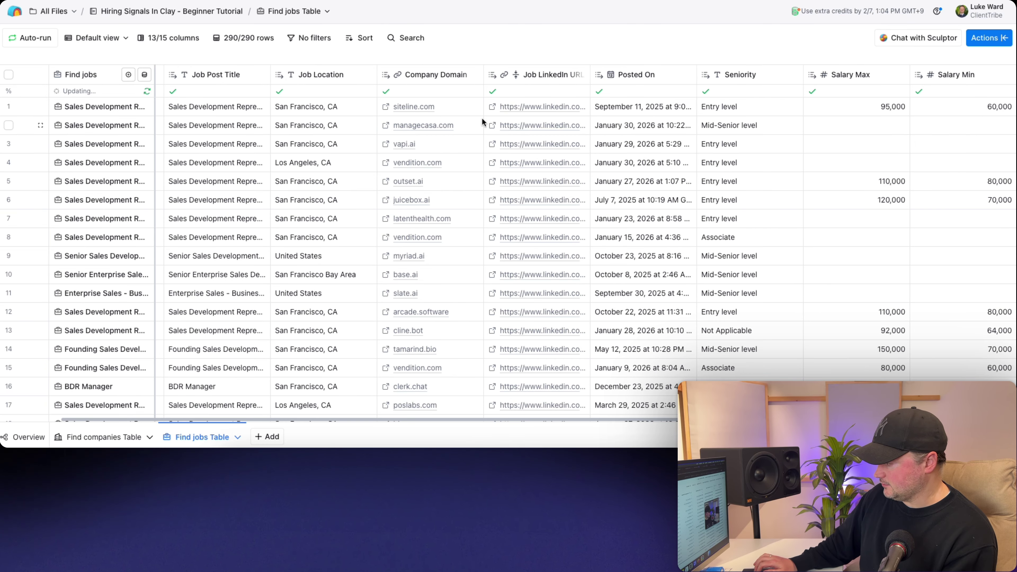
{"action": "left_click", "coordinate": [414, 82]}
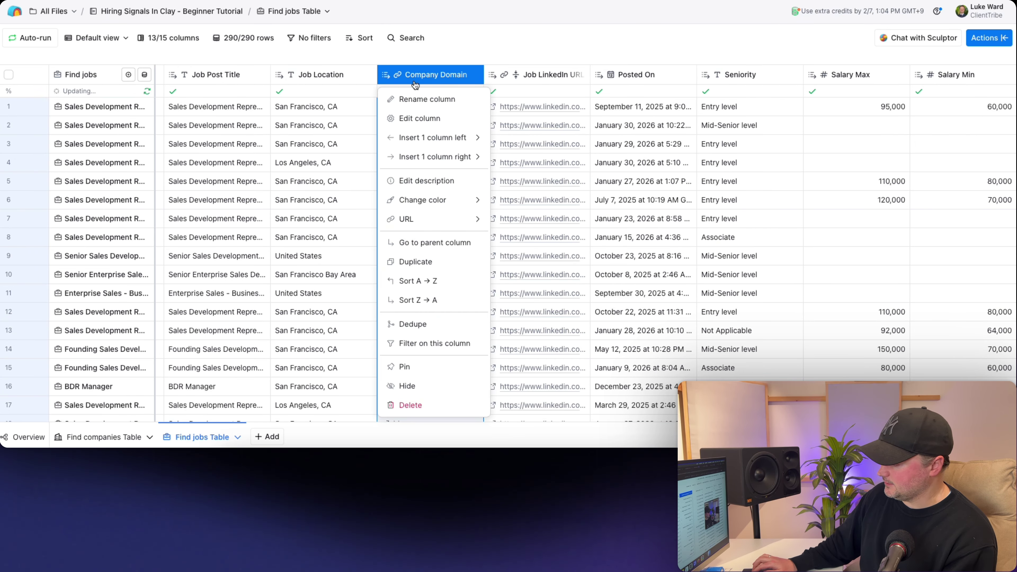
{"action": "left_click", "coordinate": [435, 343]}
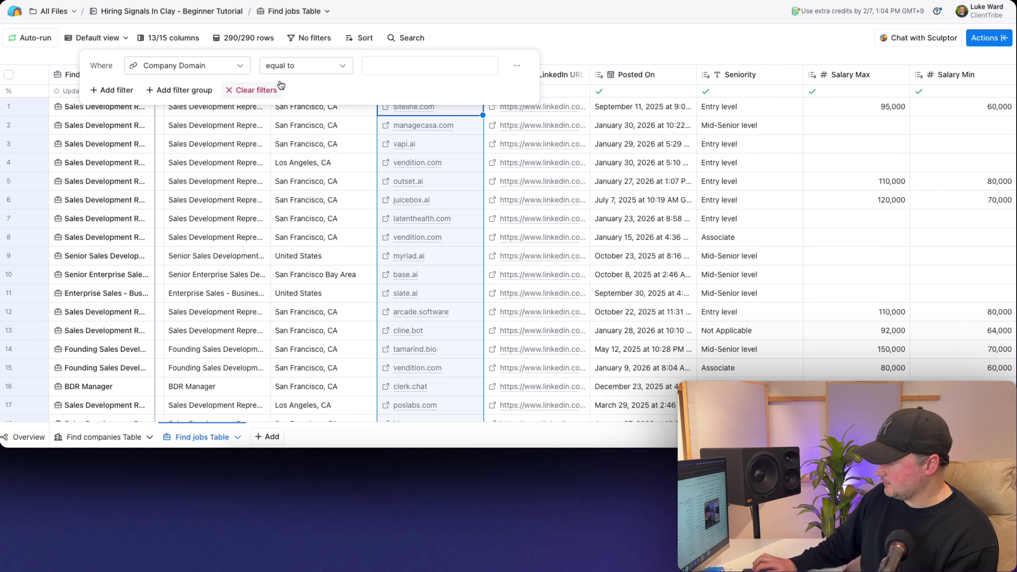
{"action": "left_click", "coordinate": [287, 67]}
{"action": "left_click", "coordinate": [293, 191]}
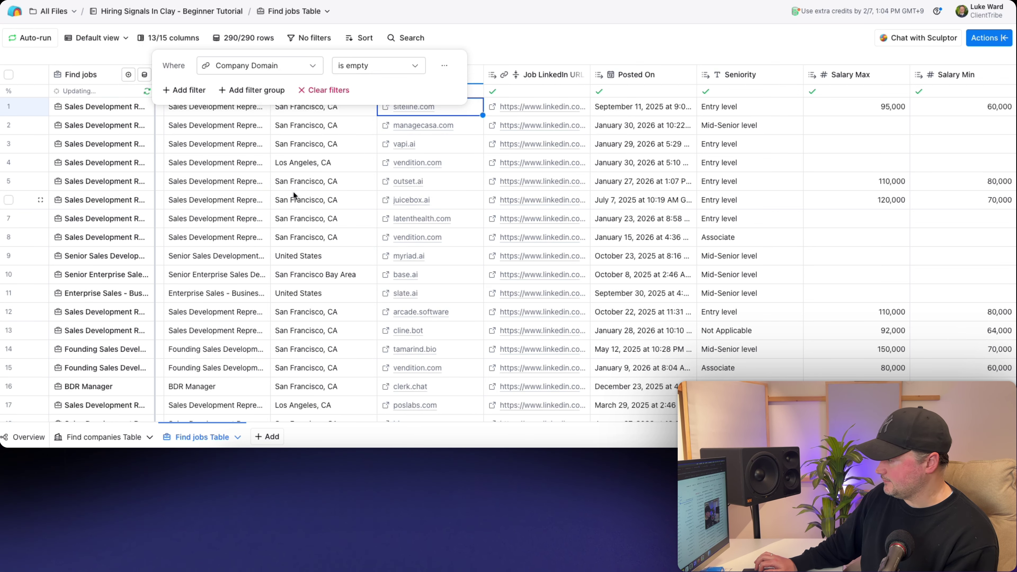
{"action": "left_click", "coordinate": [502, 32]}
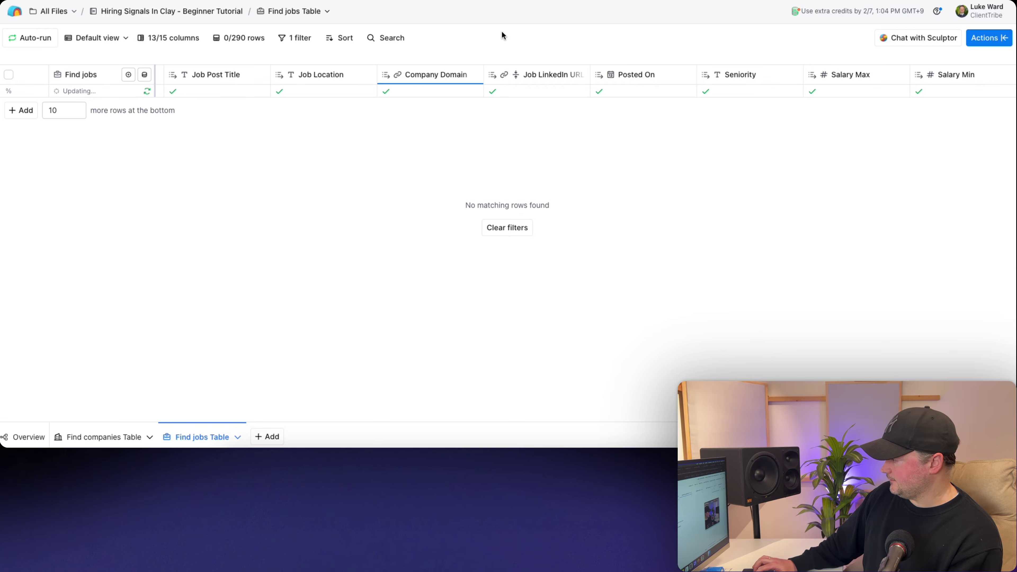
- Change the filter to rows where Company LinkedIn URL is empty
{"action": "left_click", "coordinate": [290, 41]}
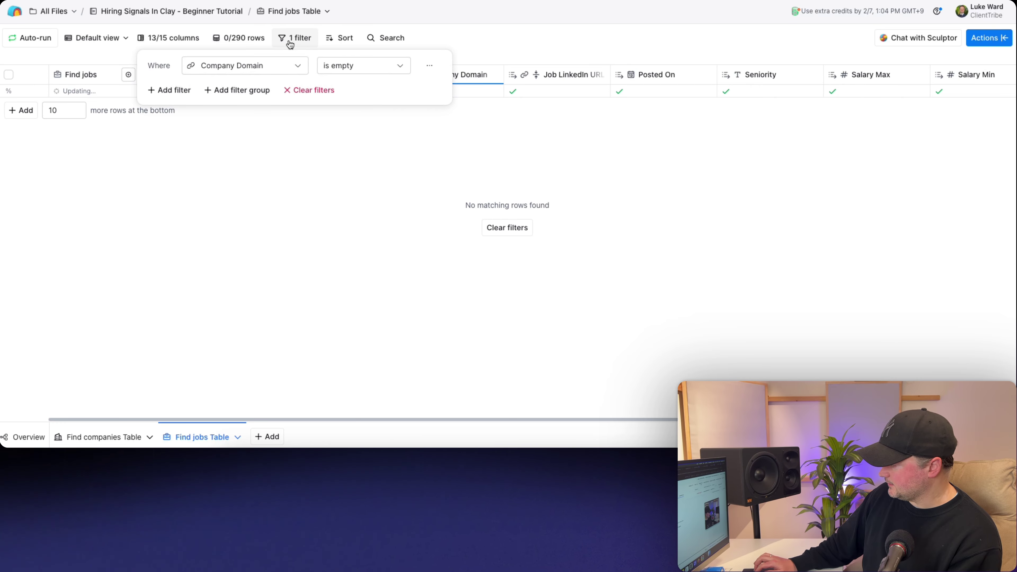
{"action": "left_click", "coordinate": [276, 65]}
{"action": "type", "text": "l"}
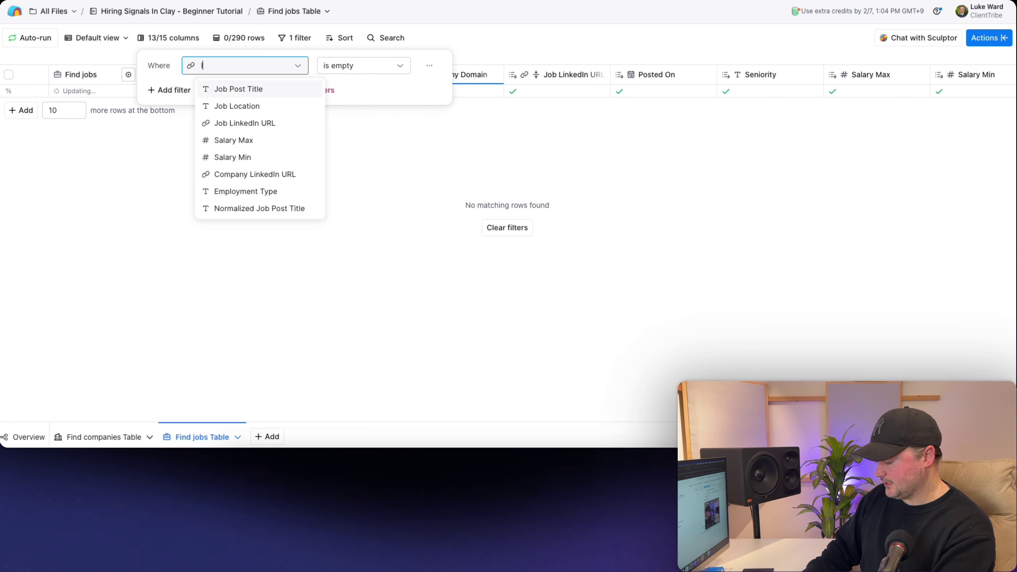
{"action": "type", "text": "ink"}
{"action": "left_click", "coordinate": [265, 104]}
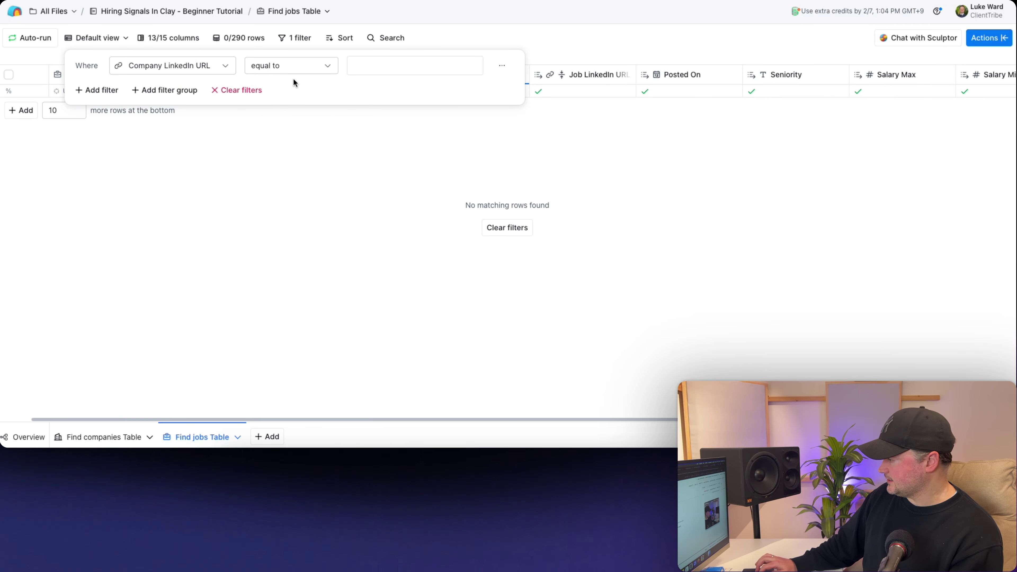
{"action": "left_click", "coordinate": [292, 66]}
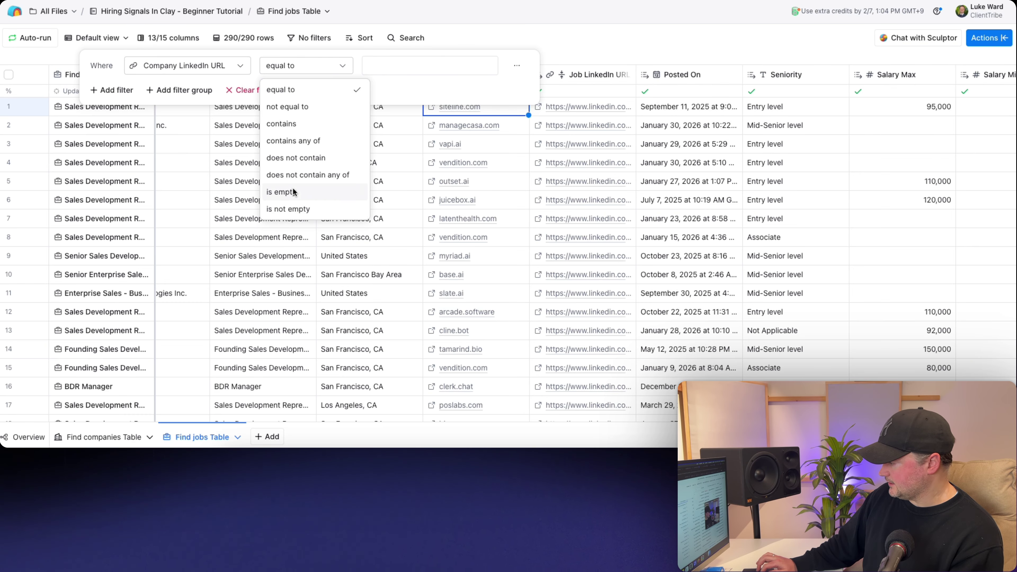
{"action": "left_click", "coordinate": [294, 193]}
{"action": "left_click", "coordinate": [447, 38]}
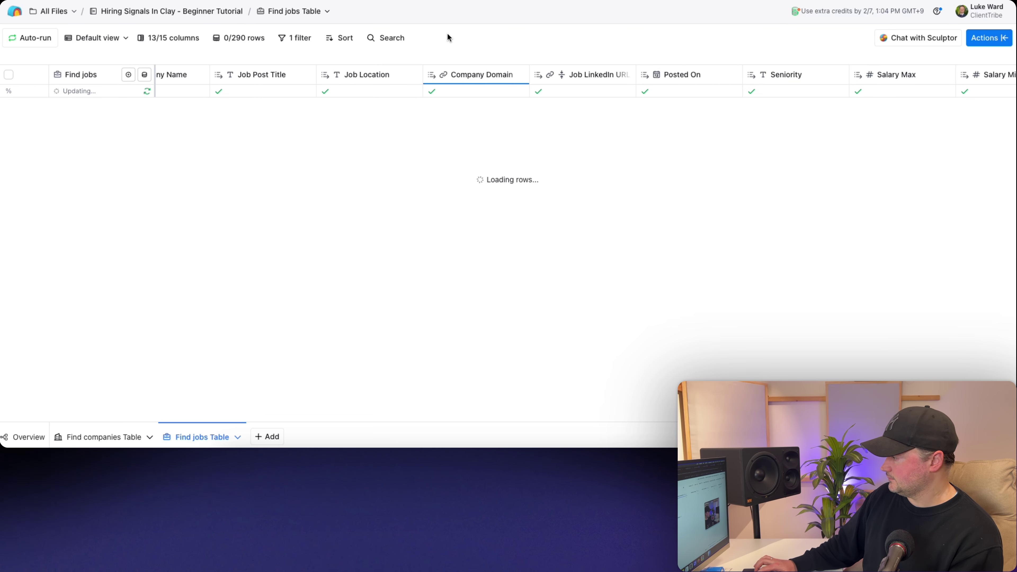
- Clear the filter and switch to the Find companies Table
{"action": "left_click", "coordinate": [295, 40]}
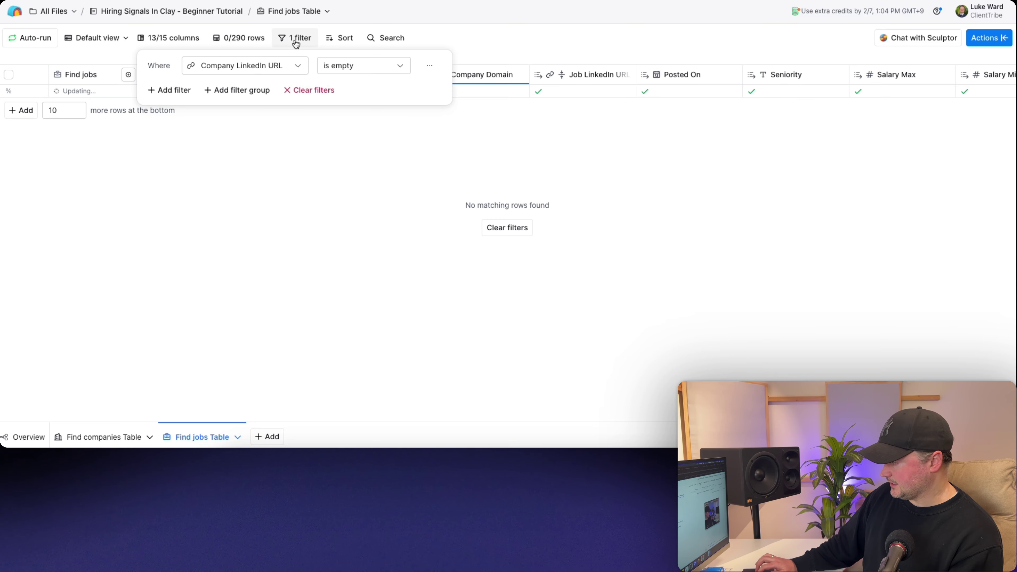
{"action": "left_click", "coordinate": [305, 91]}
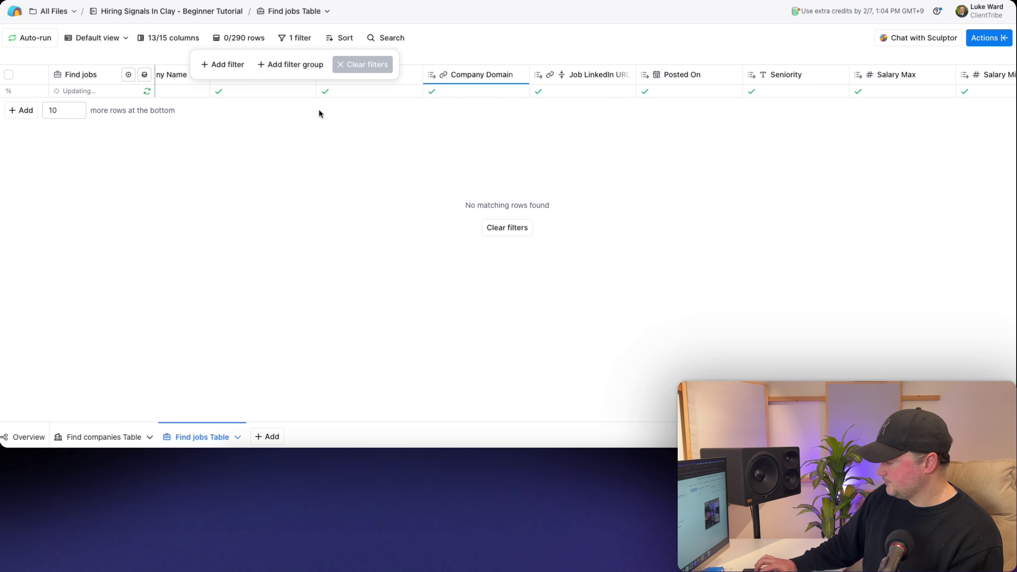
{"action": "left_click", "coordinate": [102, 436]}
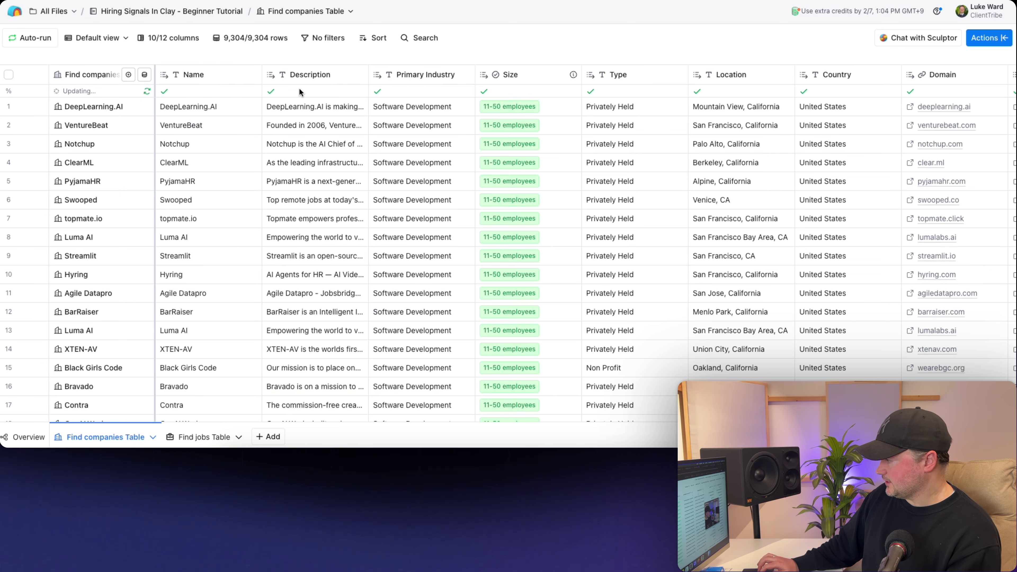
- Rename the Name and Description columns to Company Name and Company Description
{"action": "left_click", "coordinate": [197, 79]}
{"action": "left_click", "coordinate": [193, 100]}
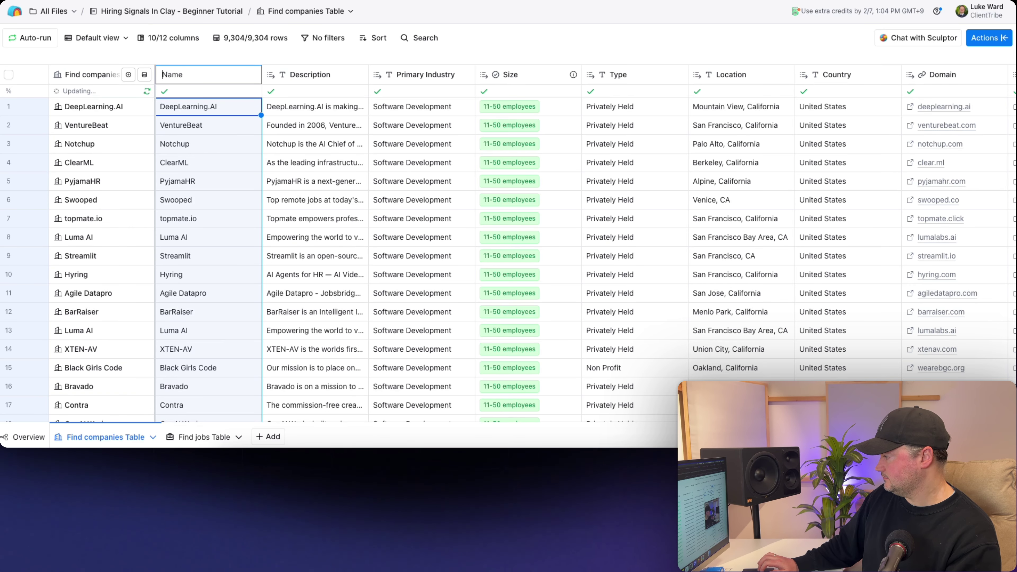
{"action": "type", "text": "Company"}
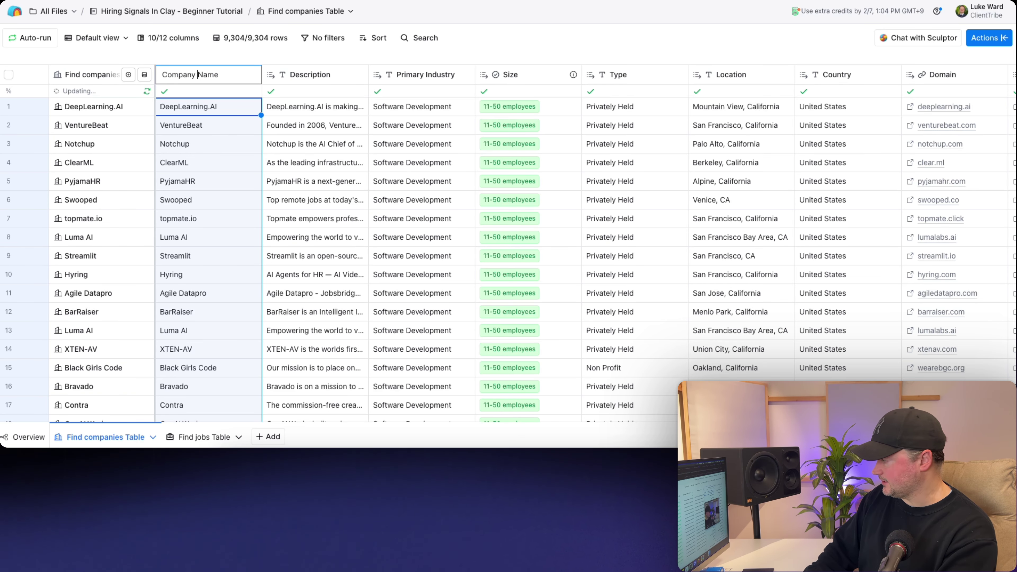
{"action": "left_click", "coordinate": [163, 76], "text": "shift"}
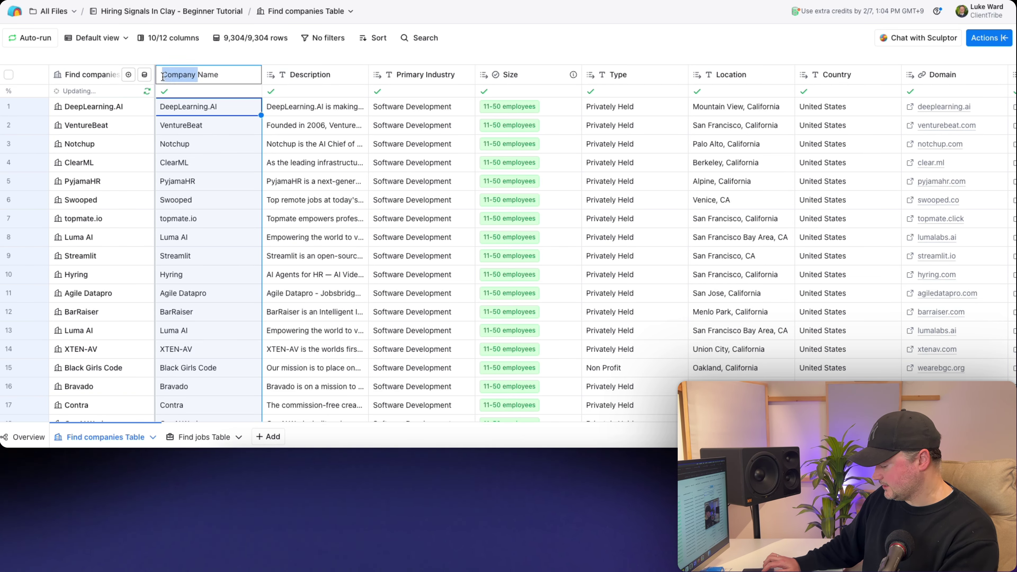
{"action": "key", "text": "Return"}
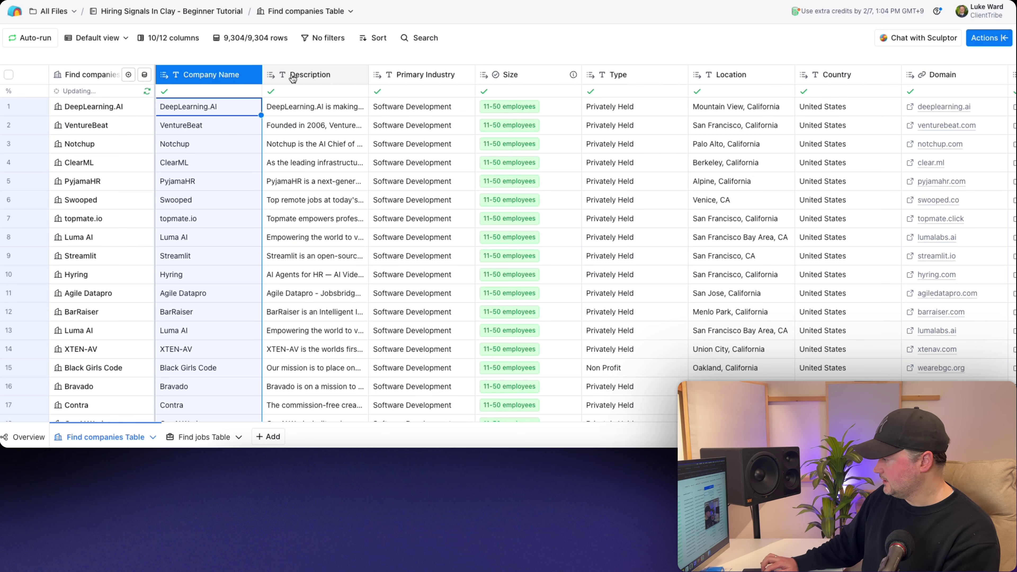
{"action": "left_click", "coordinate": [293, 78]}
{"action": "left_click", "coordinate": [295, 98]}
{"action": "type", "text": "Company"}
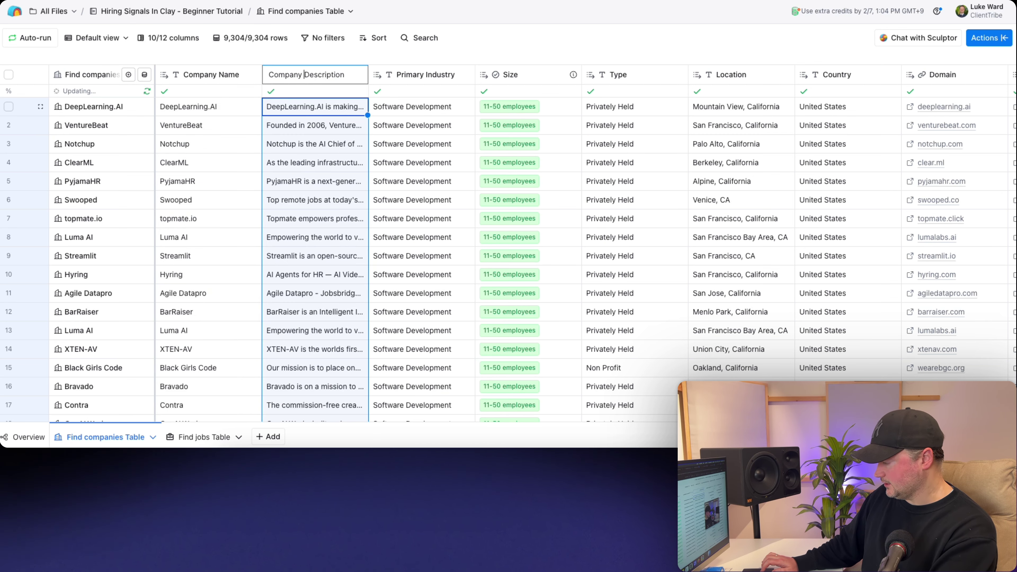
{"action": "key", "text": "Return"}
- Rename the Size and Location columns to Company Size and Company Location
{"action": "left_click", "coordinate": [515, 78]}
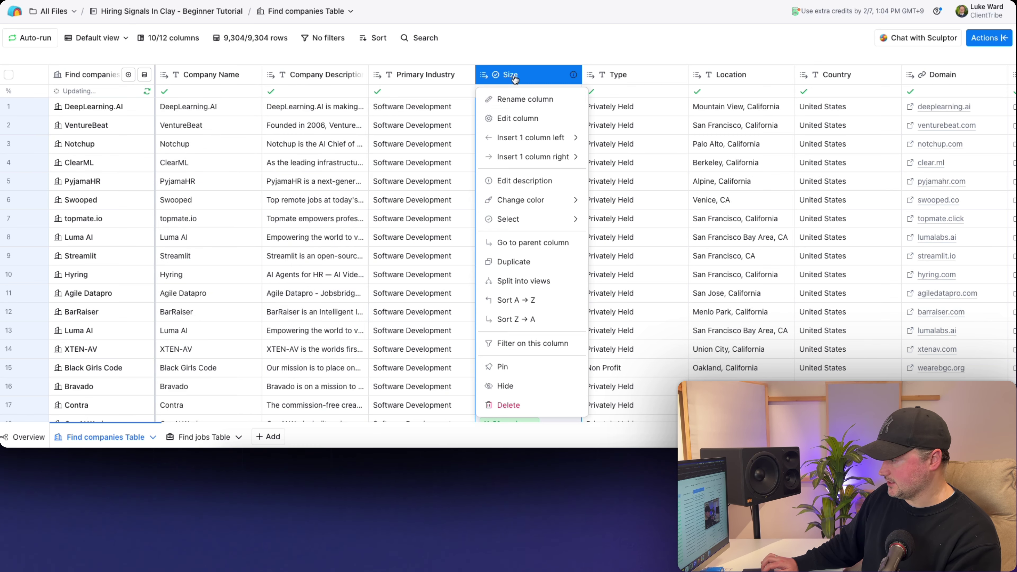
{"action": "left_click", "coordinate": [522, 99]}
{"action": "type", "text": "Company"}
{"action": "key", "text": "Escape"}
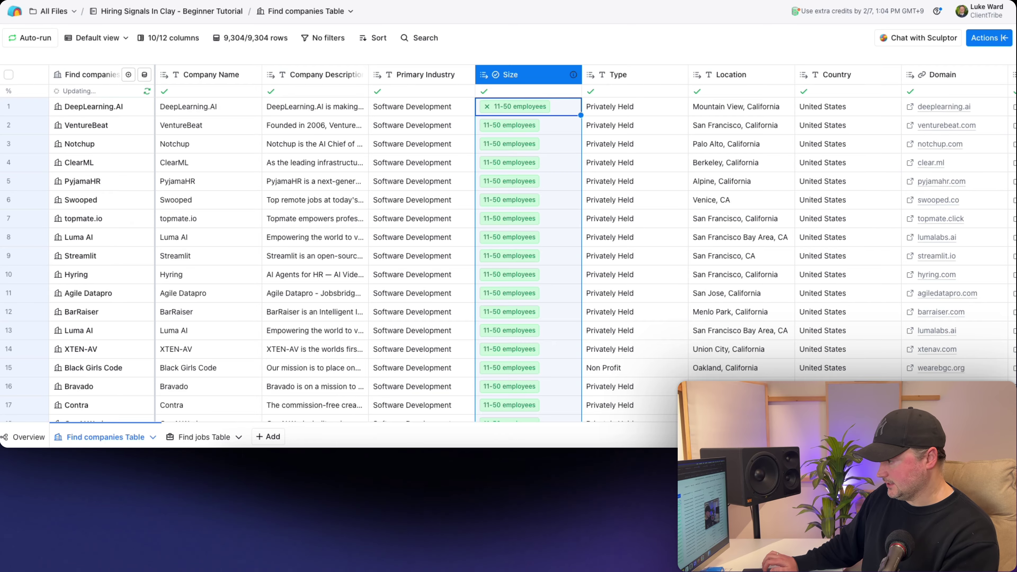
{"action": "scroll", "coordinate": [599, 106], "scroll_direction": "right", "scroll_amount": 5}
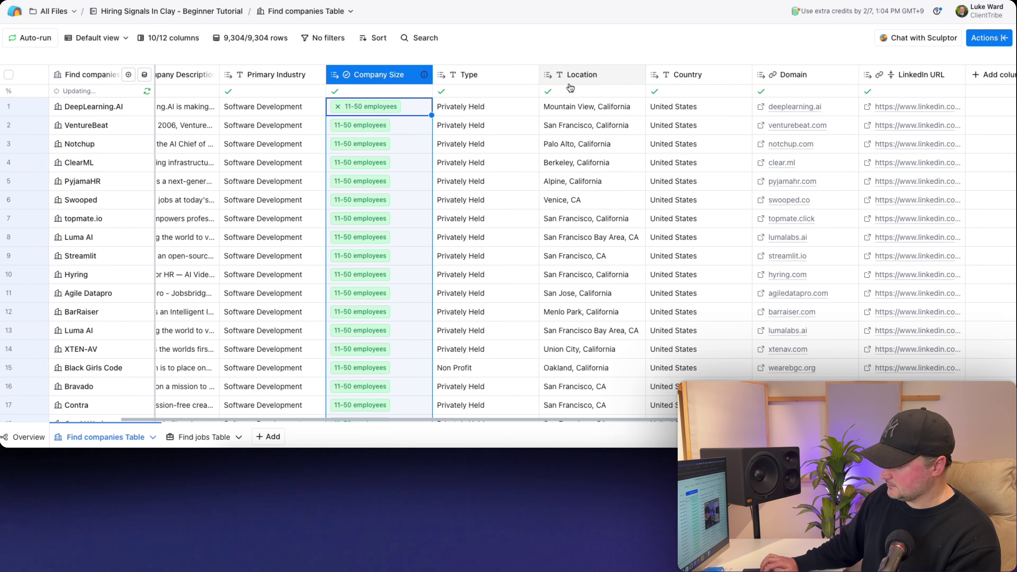
{"action": "left_click", "coordinate": [571, 78]}
{"action": "left_click", "coordinate": [576, 97]}
{"action": "type", "text": "Company"}
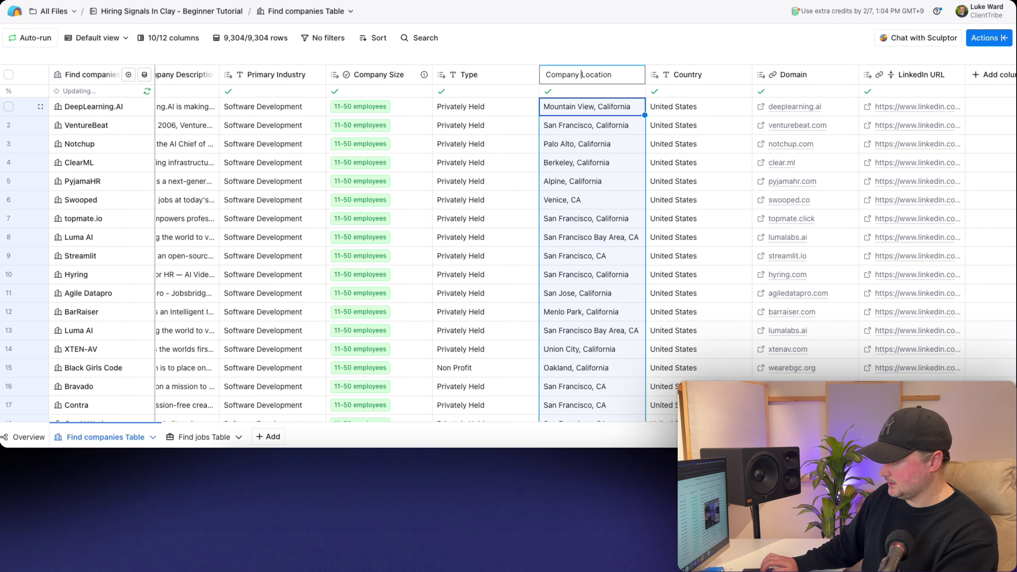
{"action": "key", "text": "Return"}
- Rename LinkedIn URL to Company LinkedIn URL and widen it to show full URLs
{"action": "scroll", "coordinate": [581, 91], "scroll_direction": "right", "scroll_amount": 2}
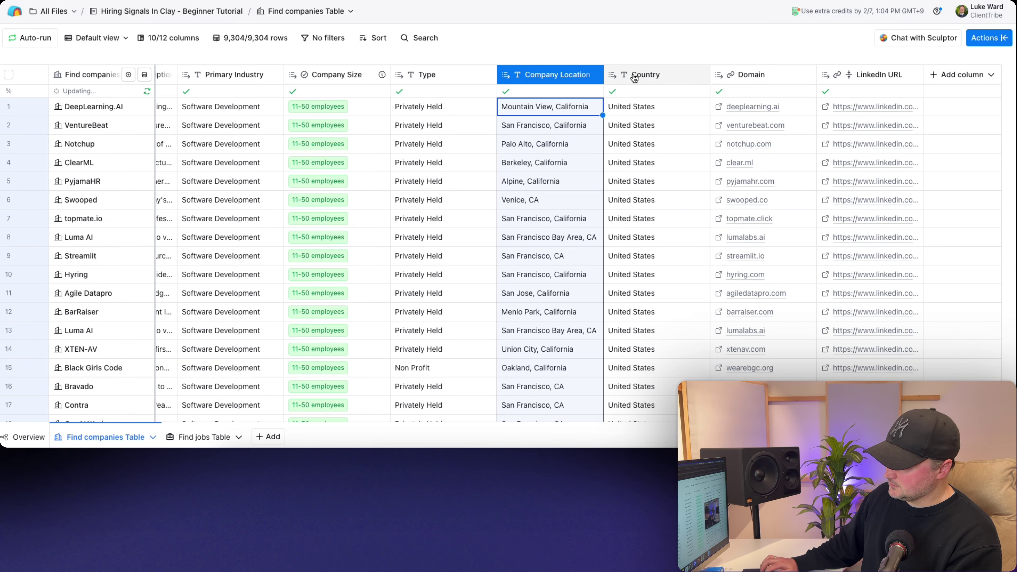
{"action": "left_click", "coordinate": [865, 78]}
{"action": "left_click", "coordinate": [861, 99]}
{"action": "key", "text": "Left"}
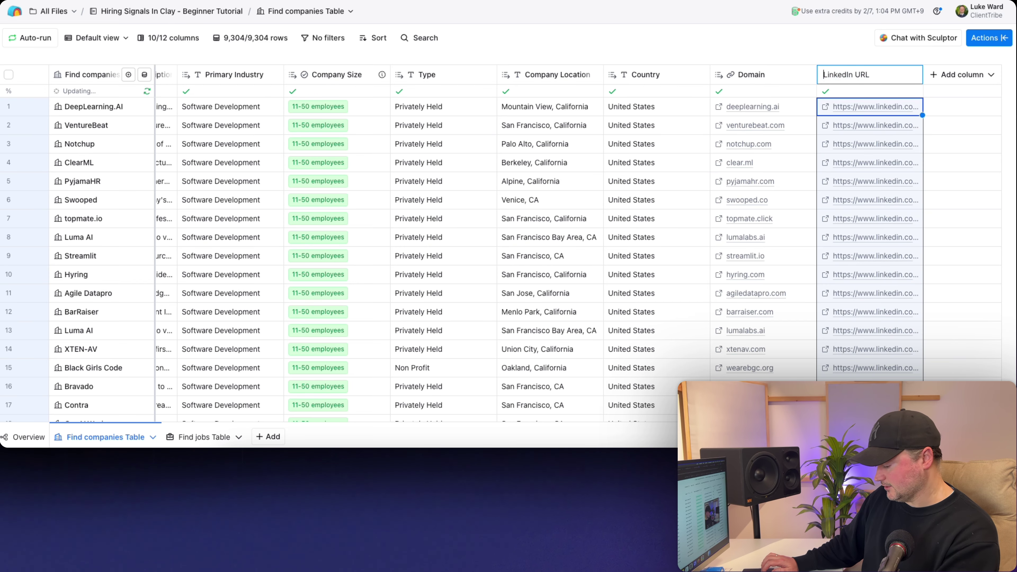
{"action": "type", "text": "Company"}
{"action": "key", "text": "Return"}
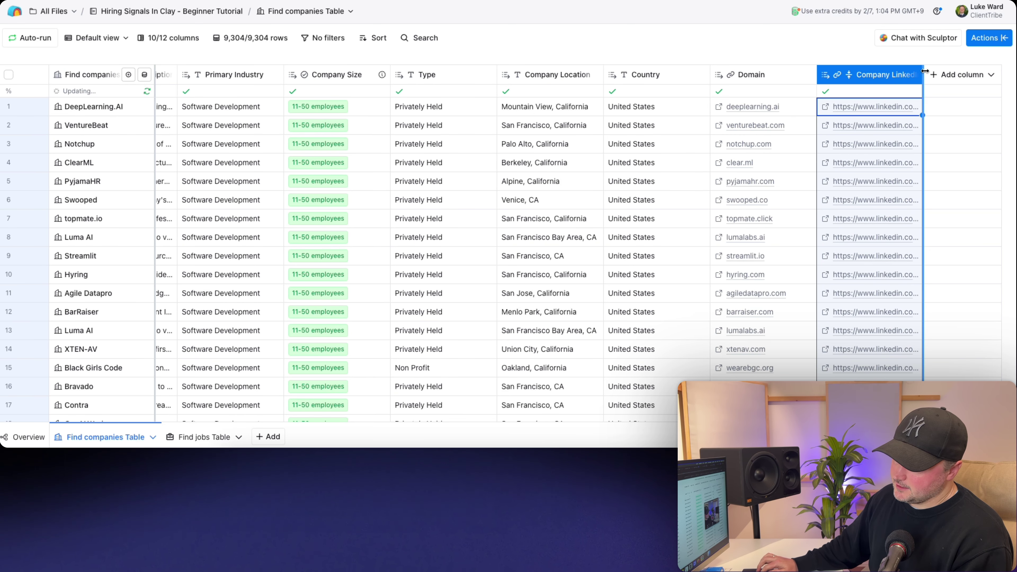
{"action": "left_click_drag", "start_coordinate": [925, 71], "coordinate": [1015, 73]}
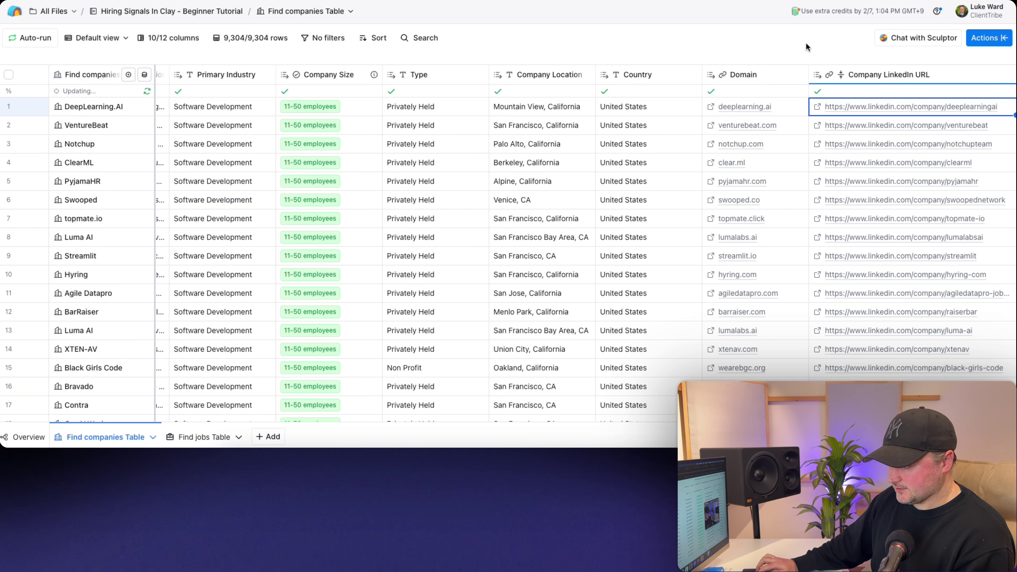
{"action": "scroll", "coordinate": [690, 139], "scroll_direction": "right", "scroll_amount": 5}
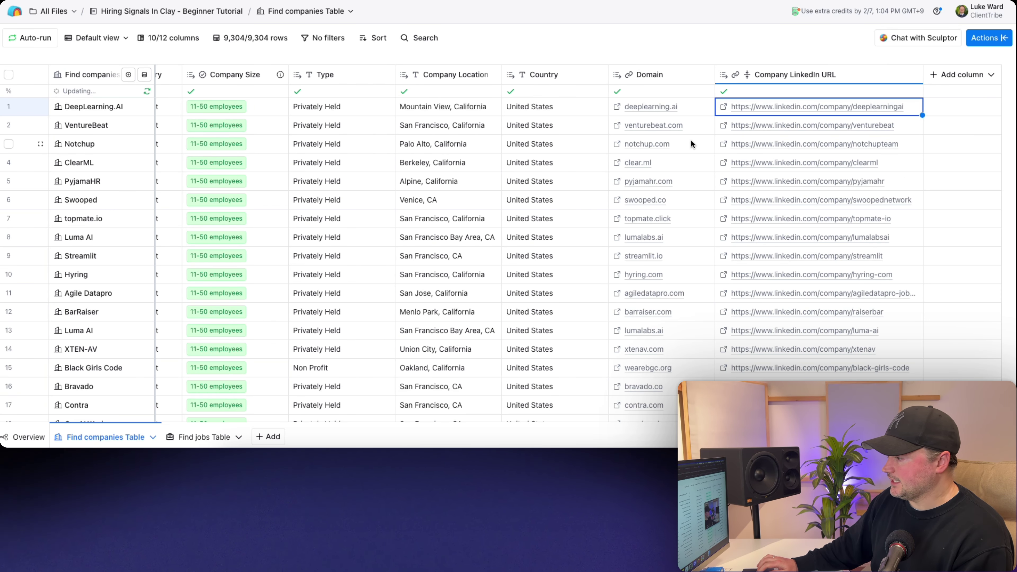
- Search the actions for 'lookup multiple' to find Lookup Multiple Rows in Other Table
{"action": "scroll", "coordinate": [691, 143], "scroll_direction": "left", "scroll_amount": 3}
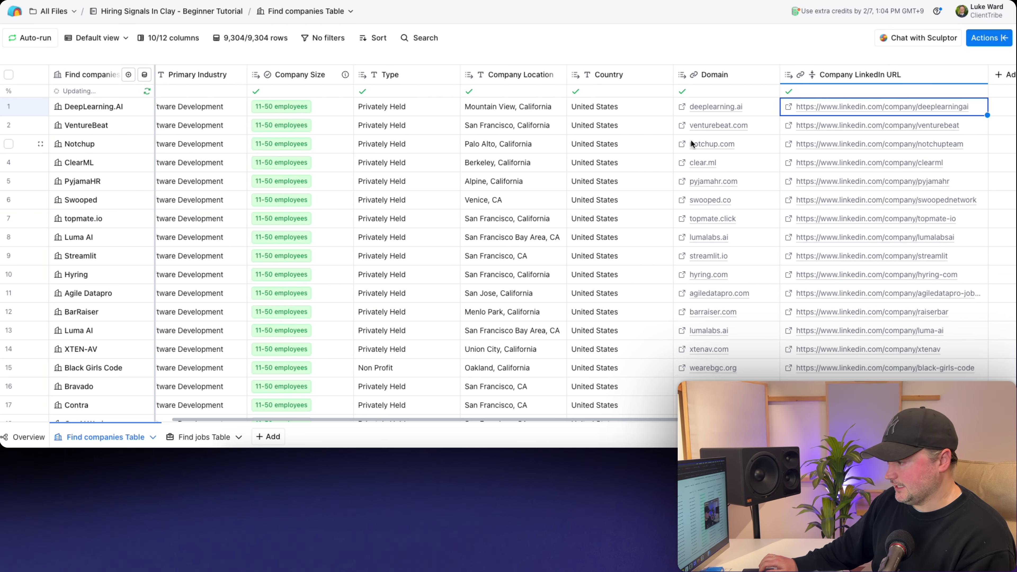
{"action": "scroll", "coordinate": [691, 141], "scroll_direction": "right", "scroll_amount": 3}
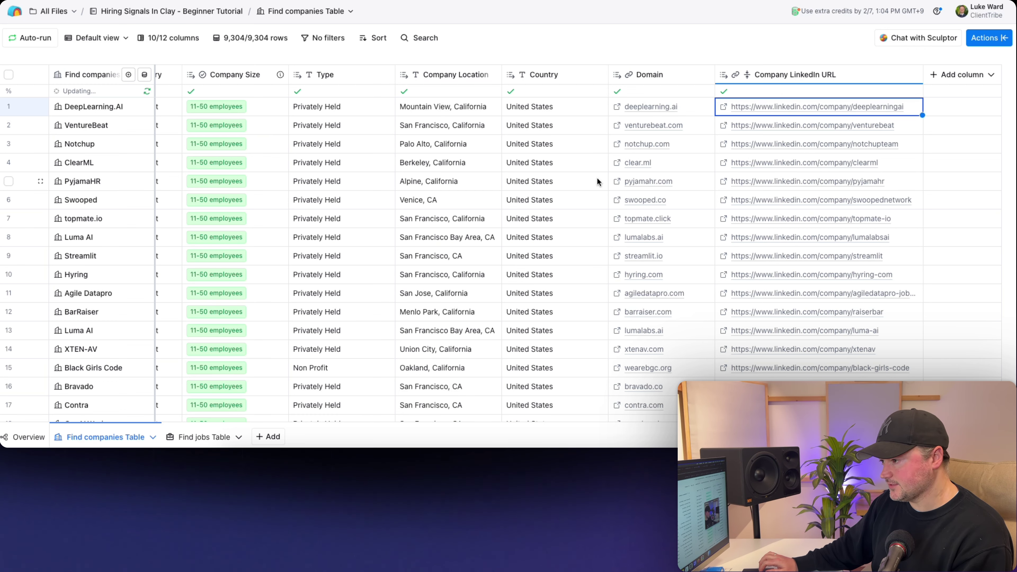
{"action": "left_click", "coordinate": [990, 38]}
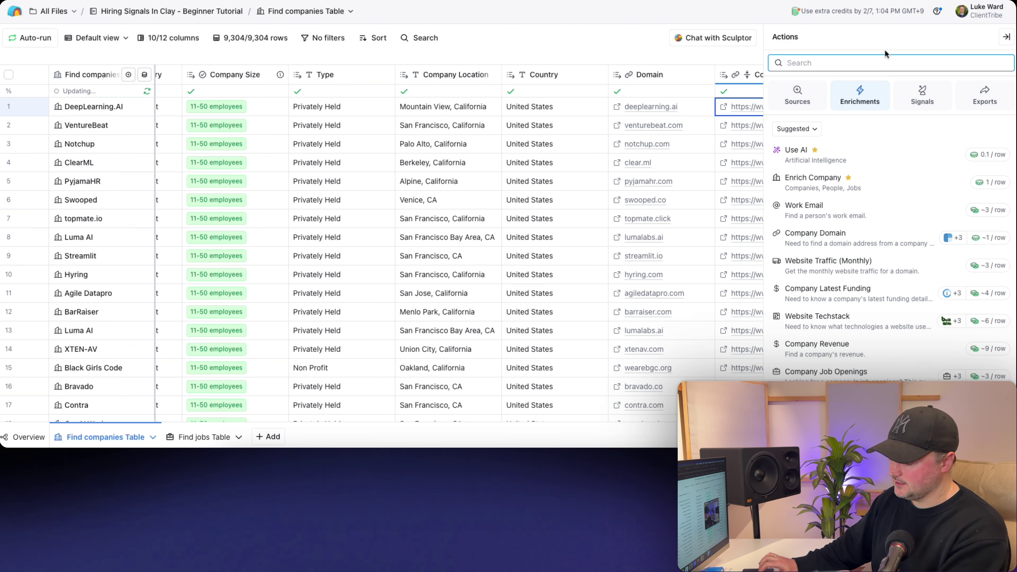
{"action": "type", "text": "lookup"}
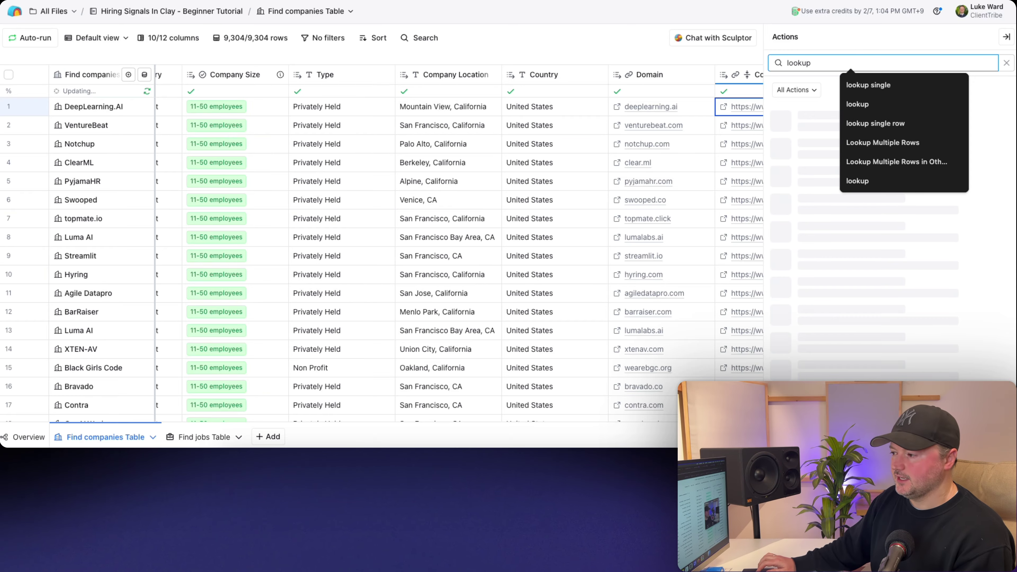
{"action": "left_click", "coordinate": [862, 35]}
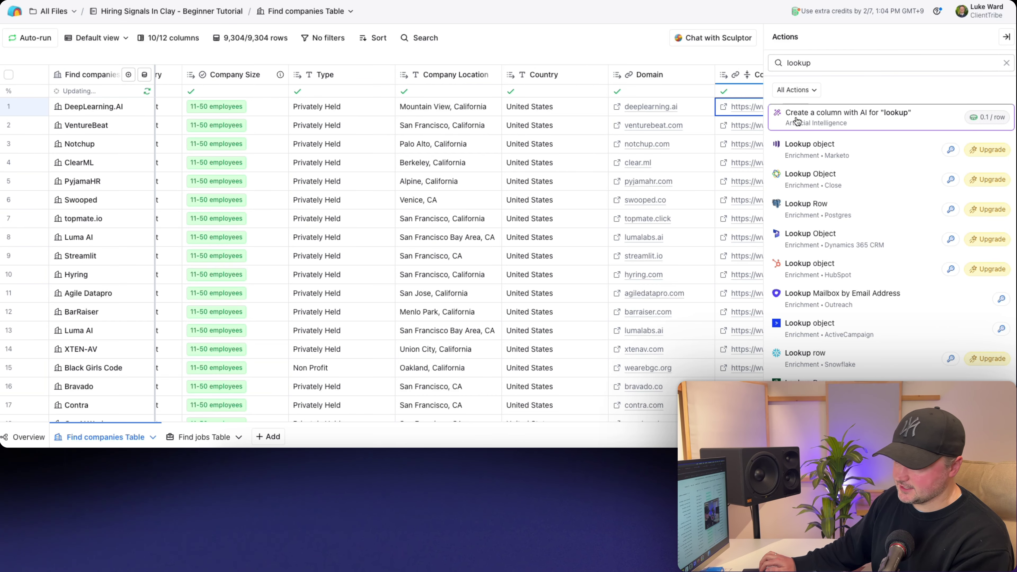
{"action": "scroll", "coordinate": [843, 281], "scroll_direction": "down", "scroll_amount": 10}
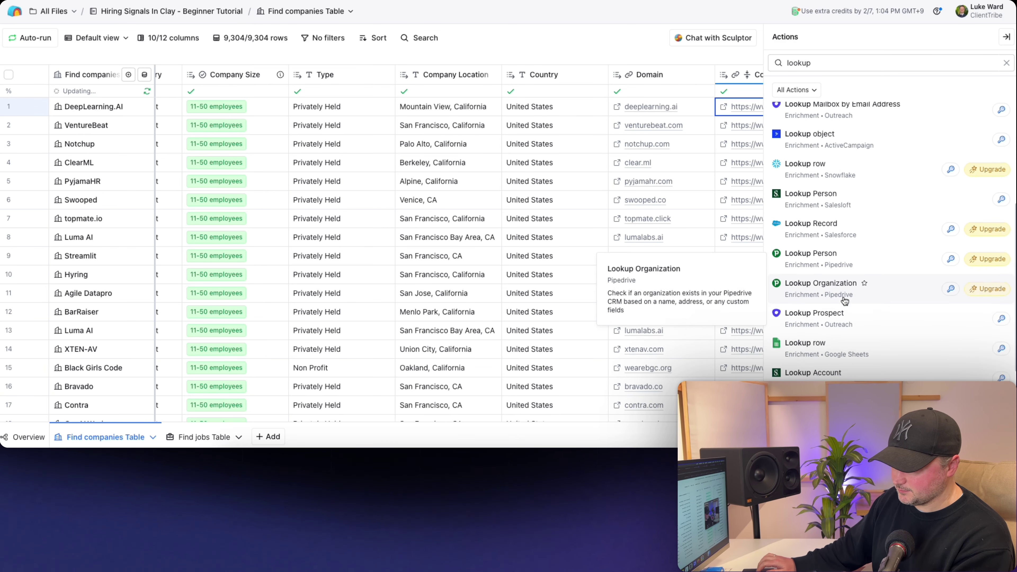
{"action": "scroll", "coordinate": [845, 305], "scroll_direction": "up", "scroll_amount": 10}
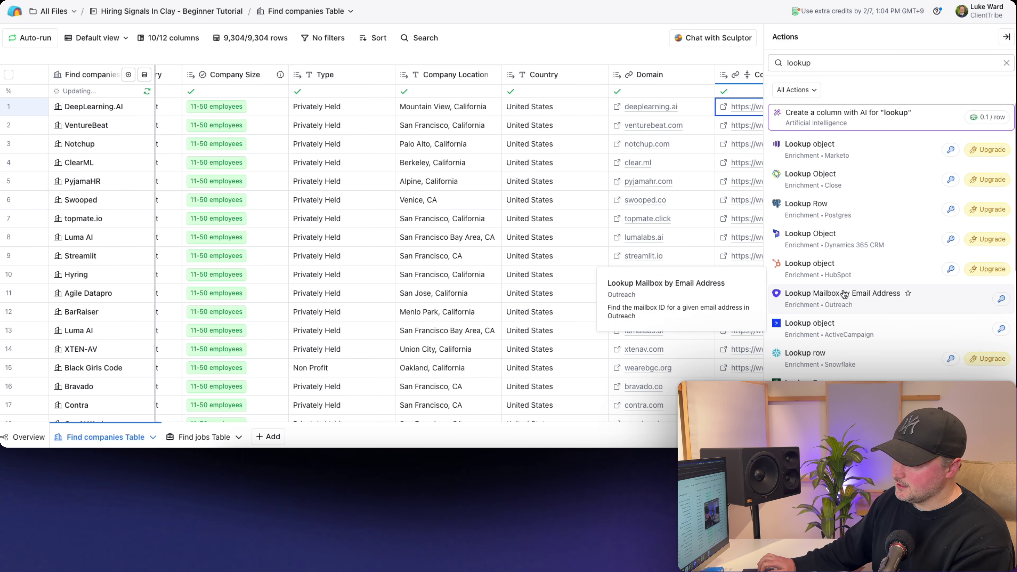
{"action": "left_click", "coordinate": [832, 65]}
{"action": "type", "text": "mu"}
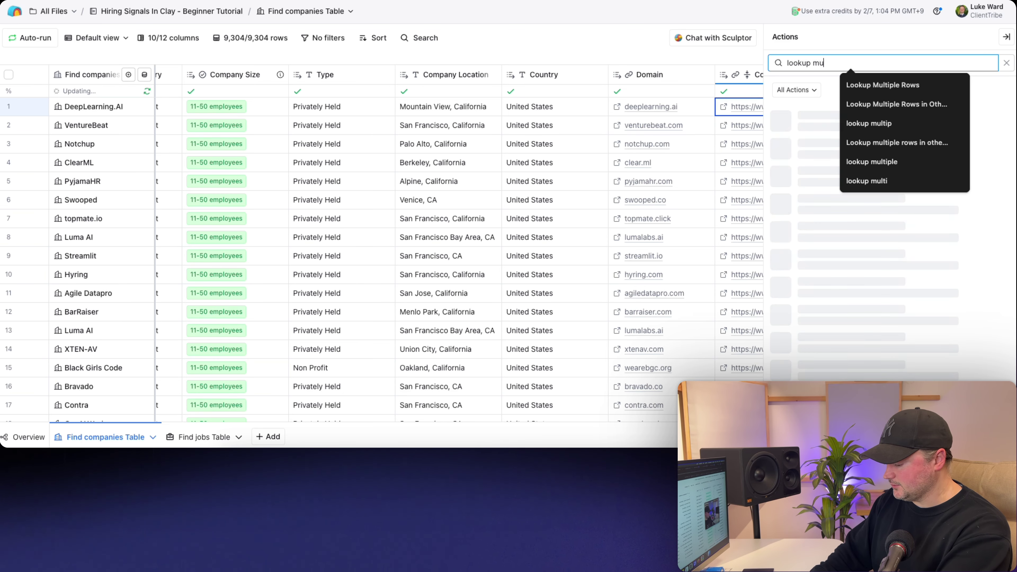
{"action": "type", "text": "ltiple"}
{"action": "left_click", "coordinate": [867, 86]}
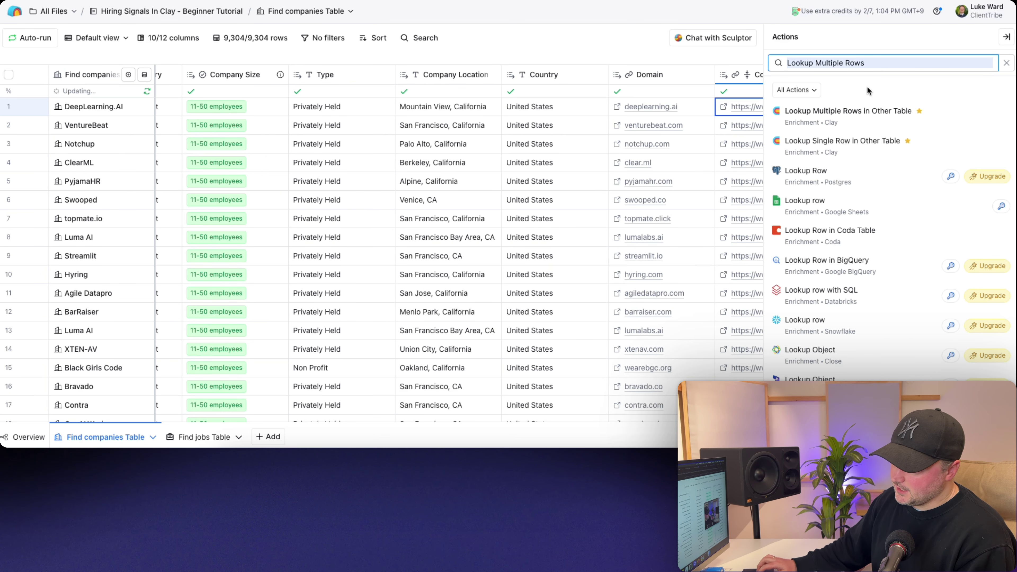
{"action": "mouse_move", "coordinate": [893, 120]}
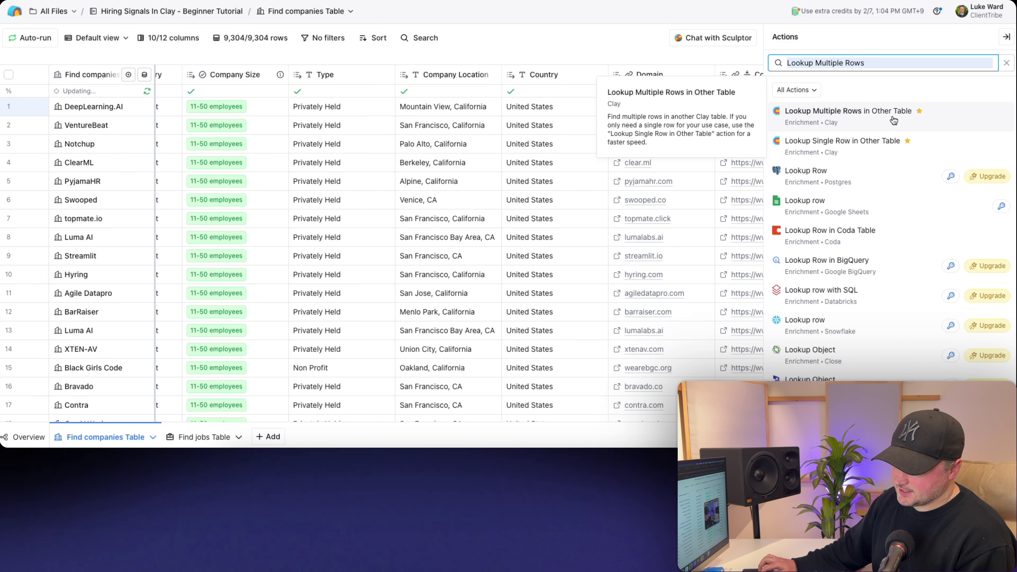
{"action": "mouse_move", "coordinate": [816, 145]}
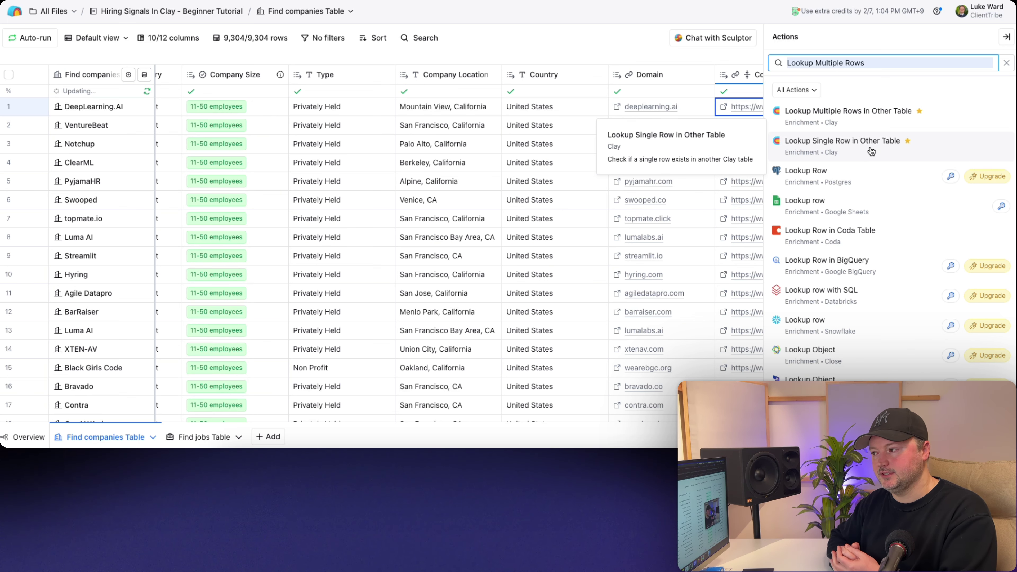
- Add a Lookup Multiple Rows in Other Table enrichment searching Find jobs Table
{"action": "left_click", "coordinate": [871, 122]}
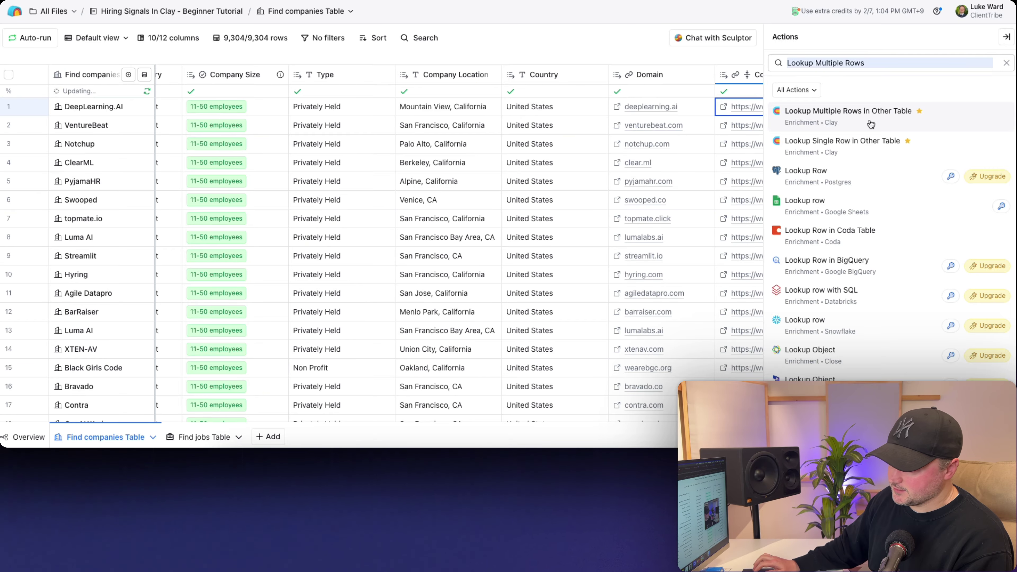
{"action": "left_click", "coordinate": [849, 120]}
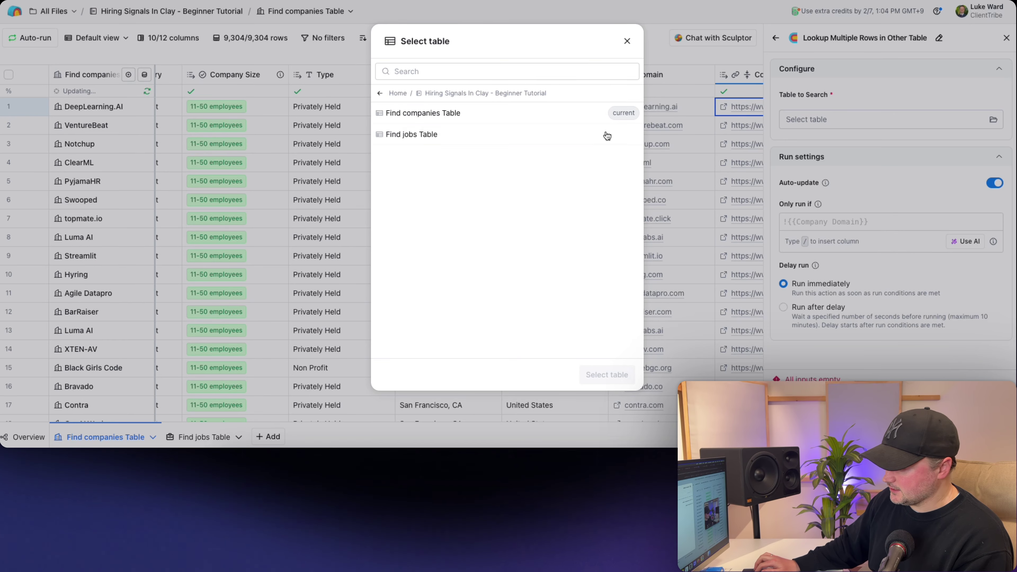
{"action": "left_click", "coordinate": [428, 137]}
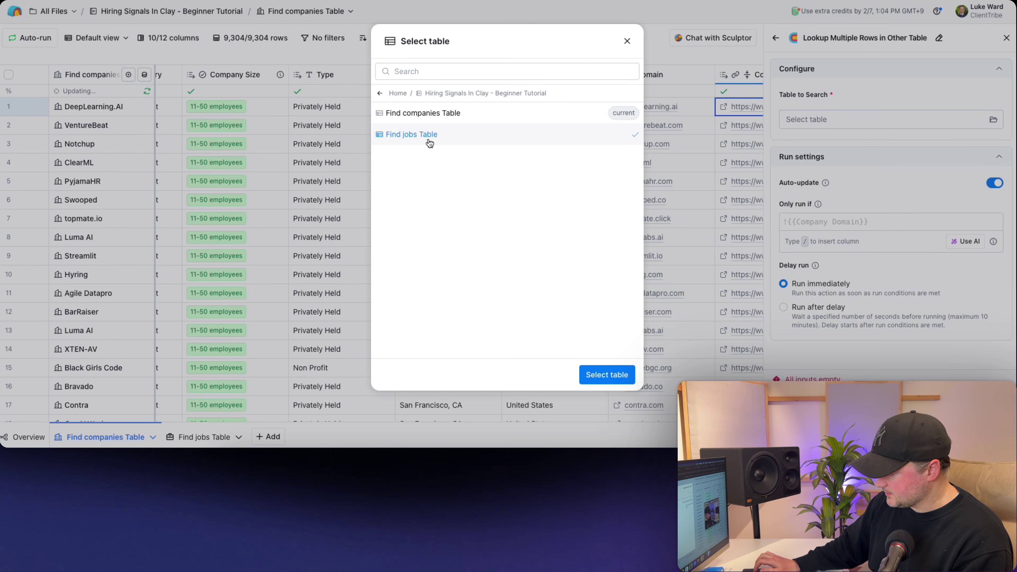
{"action": "left_click", "coordinate": [603, 375]}
- Match rows where the target column Company Domain Equals this table's Domain
{"action": "left_click", "coordinate": [805, 169]}
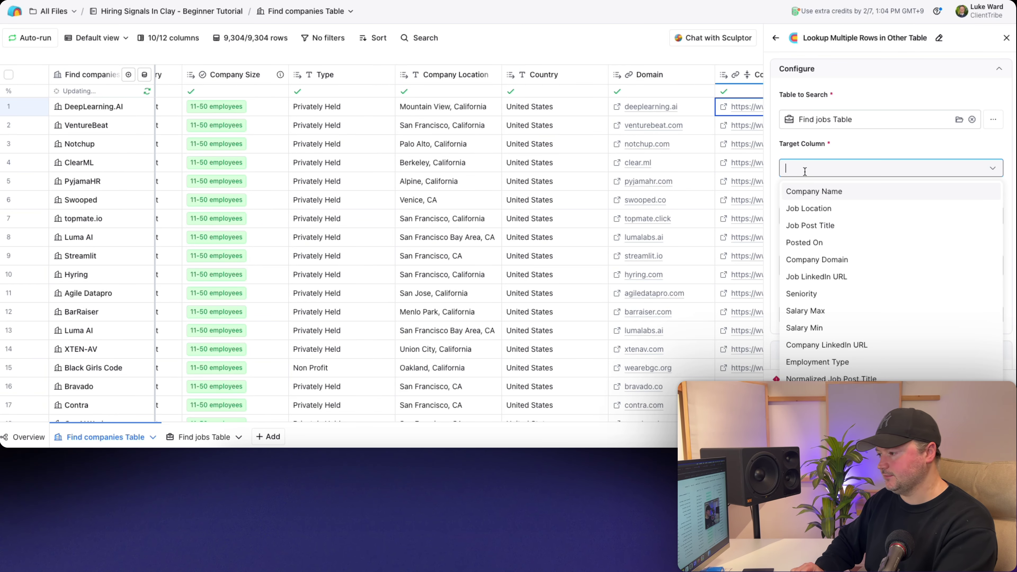
{"action": "type", "text": "domain"}
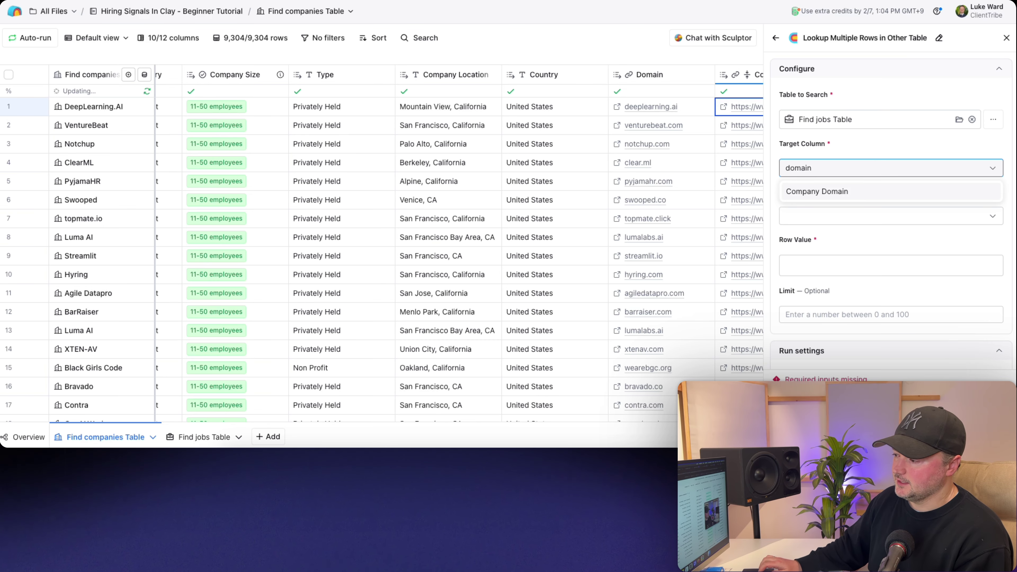
{"action": "left_click", "coordinate": [824, 191]}
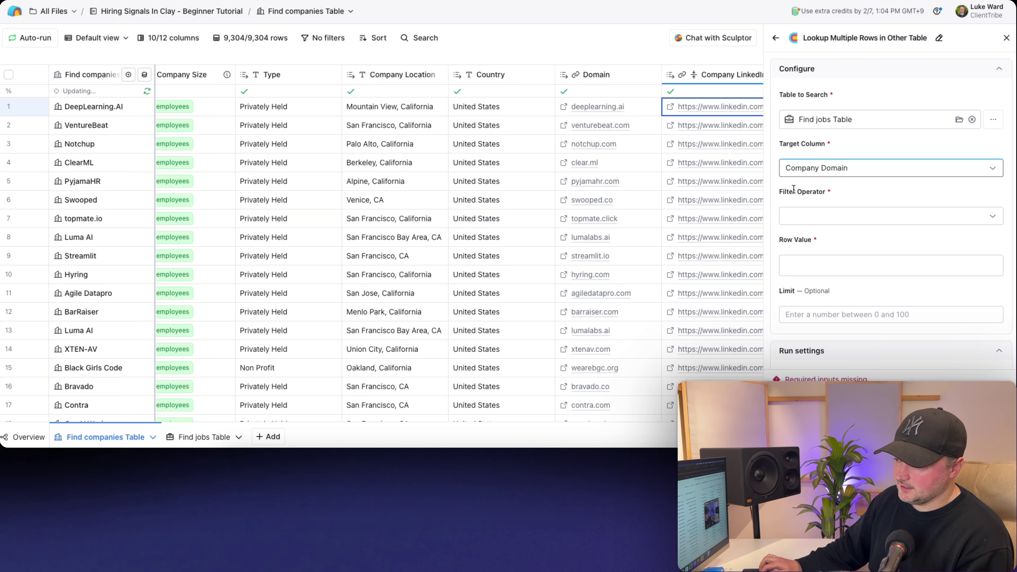
{"action": "left_click", "coordinate": [827, 216]}
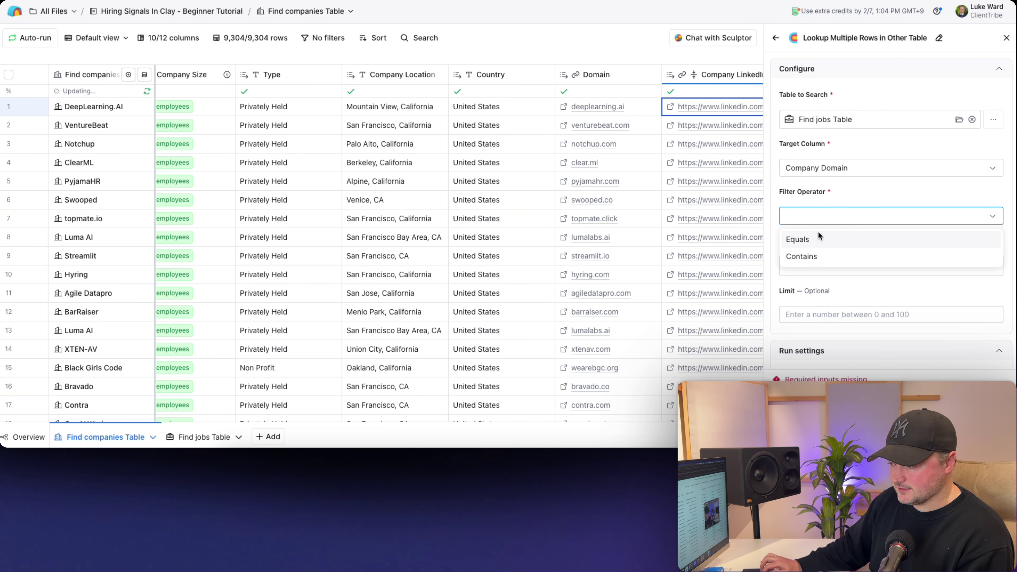
{"action": "left_click", "coordinate": [828, 239]}
{"action": "left_click", "coordinate": [805, 264]}
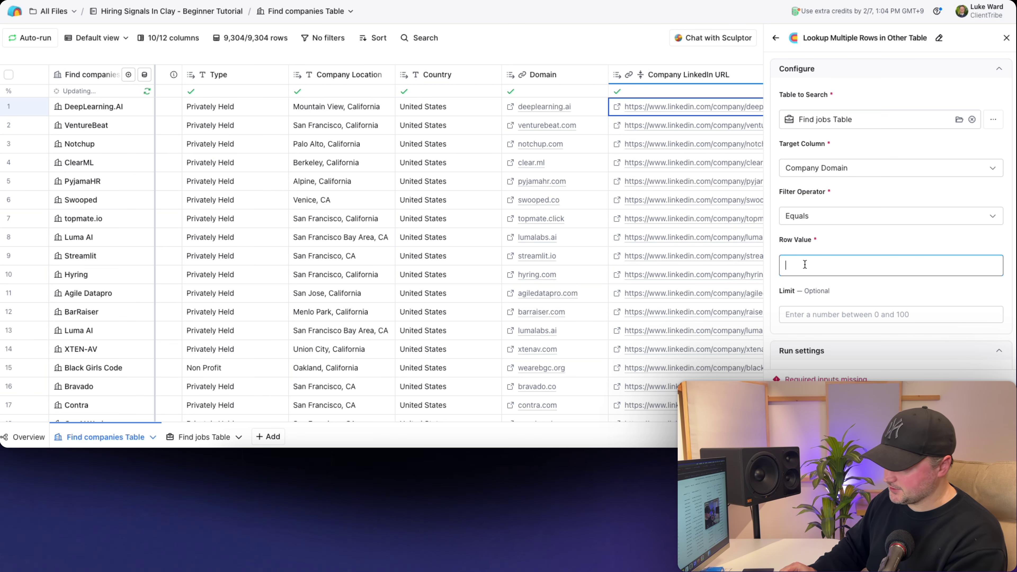
{"action": "type", "text": "/"}
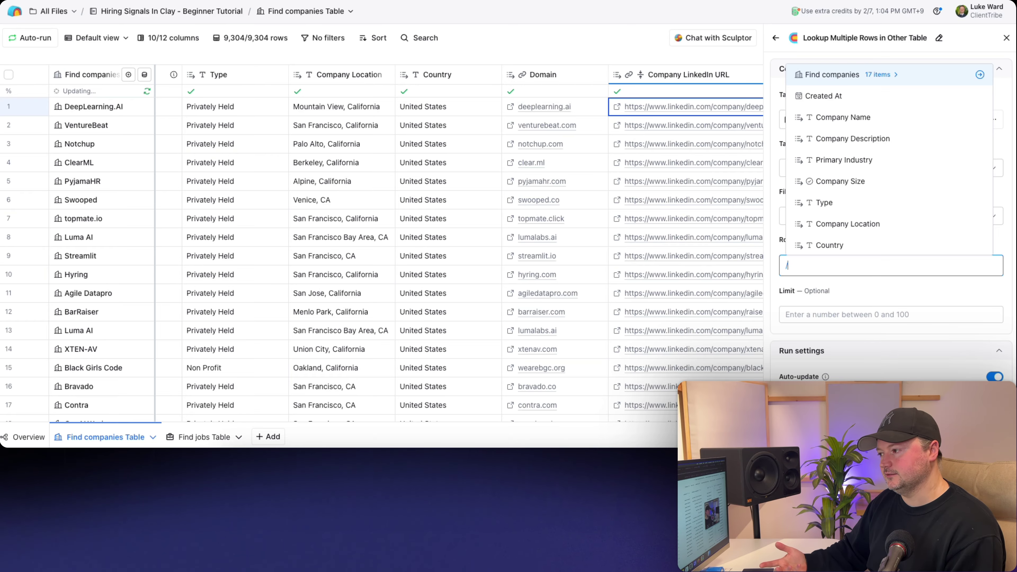
{"action": "type", "text": "doma"}
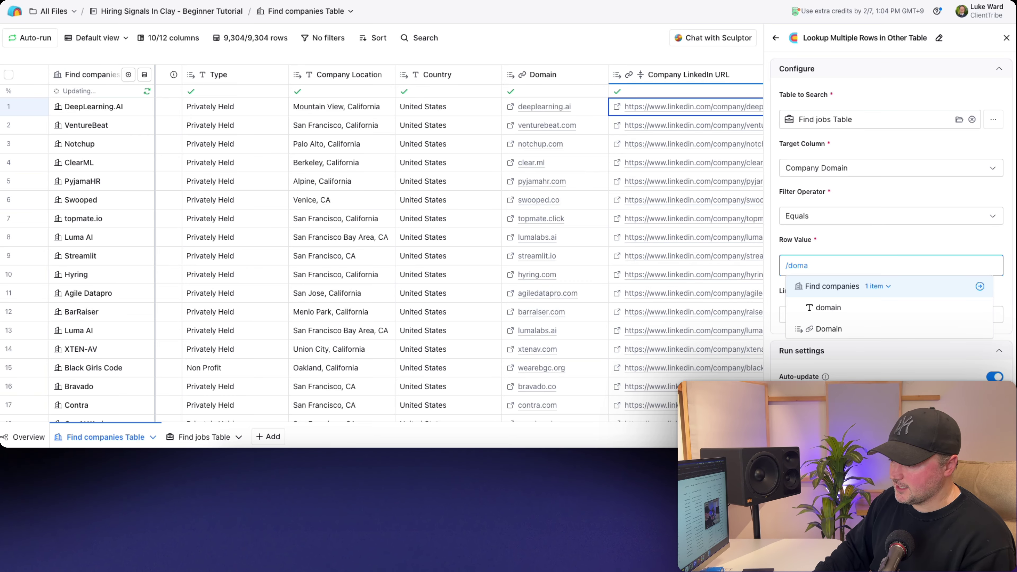
{"action": "left_click", "coordinate": [828, 329]}
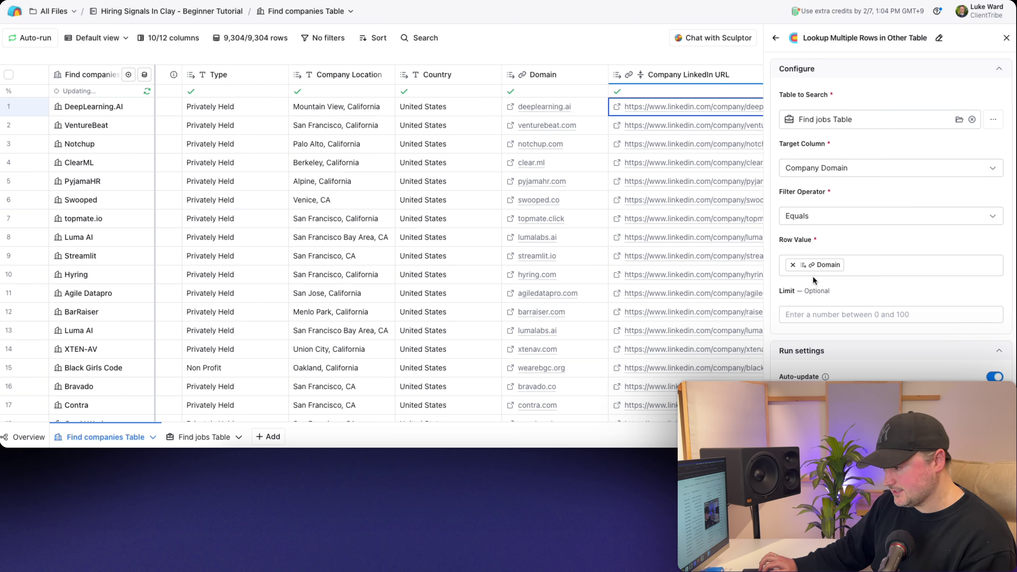
{"action": "scroll", "coordinate": [775, 301], "scroll_direction": "down", "scroll_amount": 4}
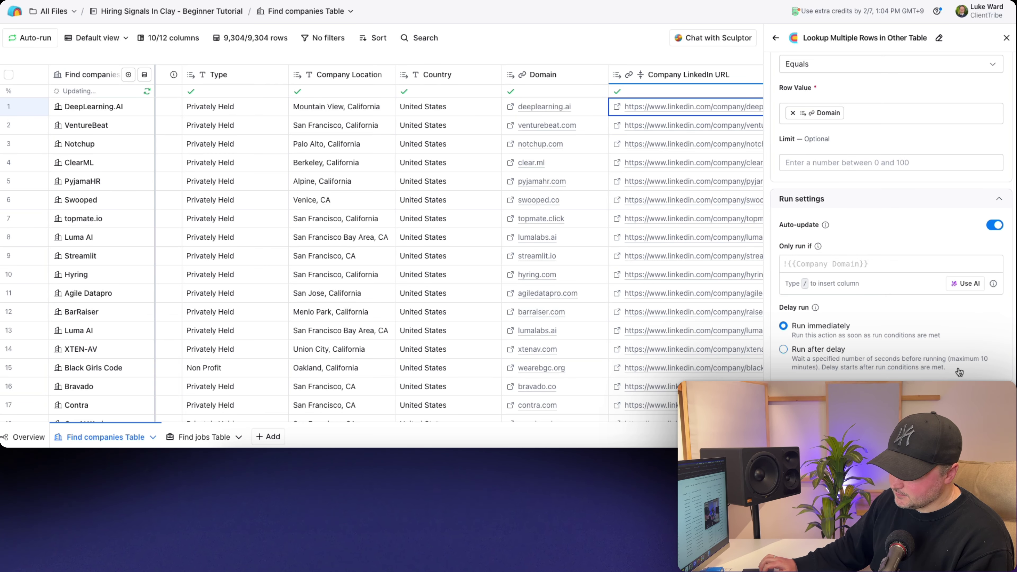
- Save and run the lookup on 10 rows, then open Swooped's '74 Records Found' cell
{"action": "left_click", "coordinate": [934, 338]}
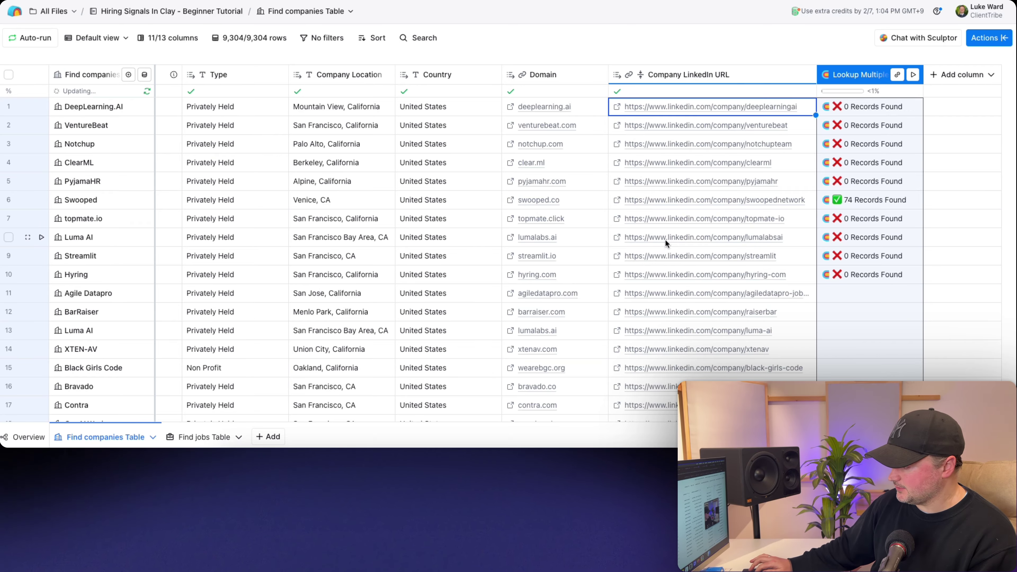
{"action": "left_click", "coordinate": [463, 198]}
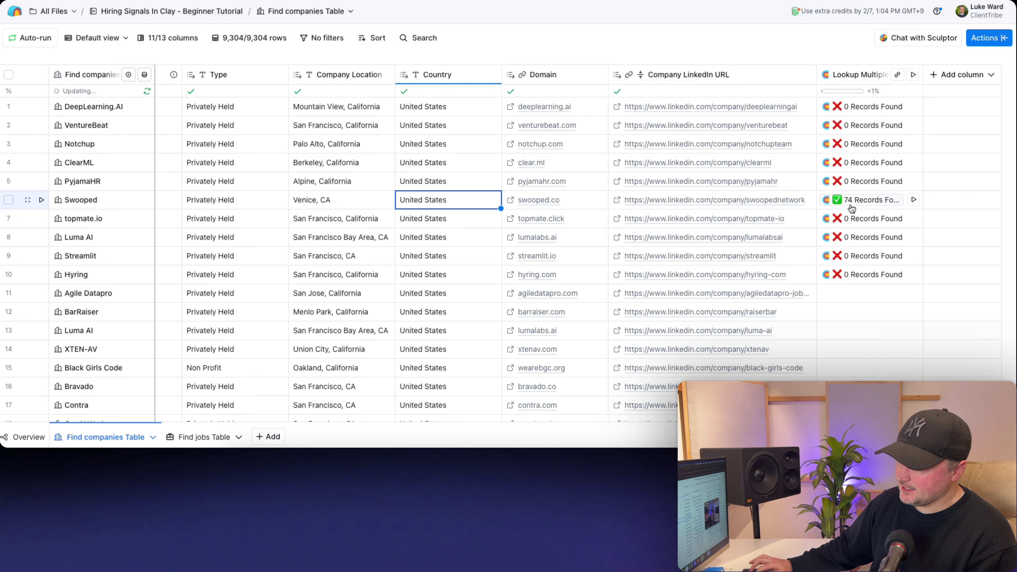
{"action": "left_click", "coordinate": [867, 201]}
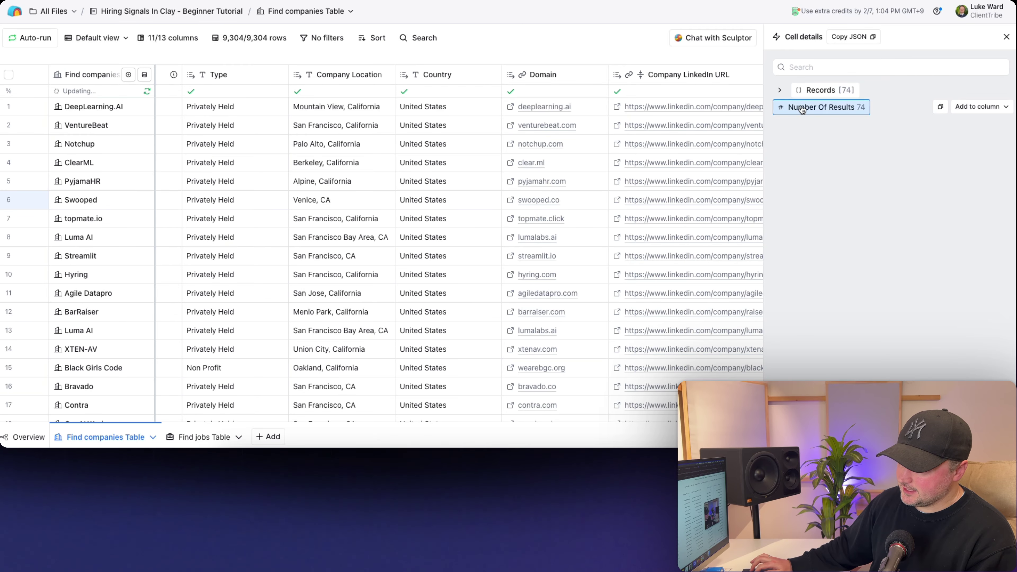
- Expand Records and record 0 in Cell details to inspect the first job's fields
{"action": "left_click", "coordinate": [780, 90]}
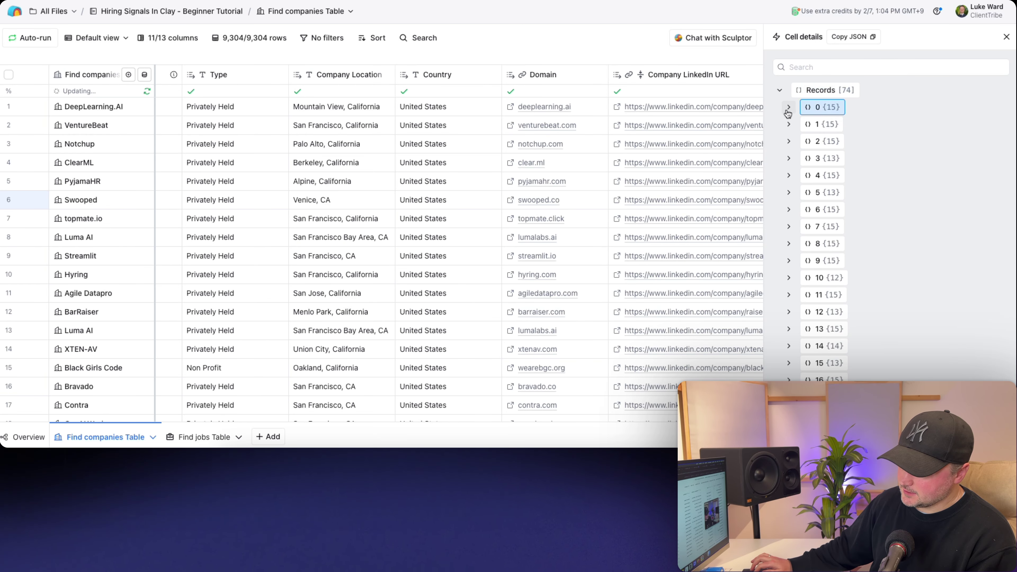
{"action": "scroll", "coordinate": [791, 177], "scroll_direction": "down", "scroll_amount": 15}
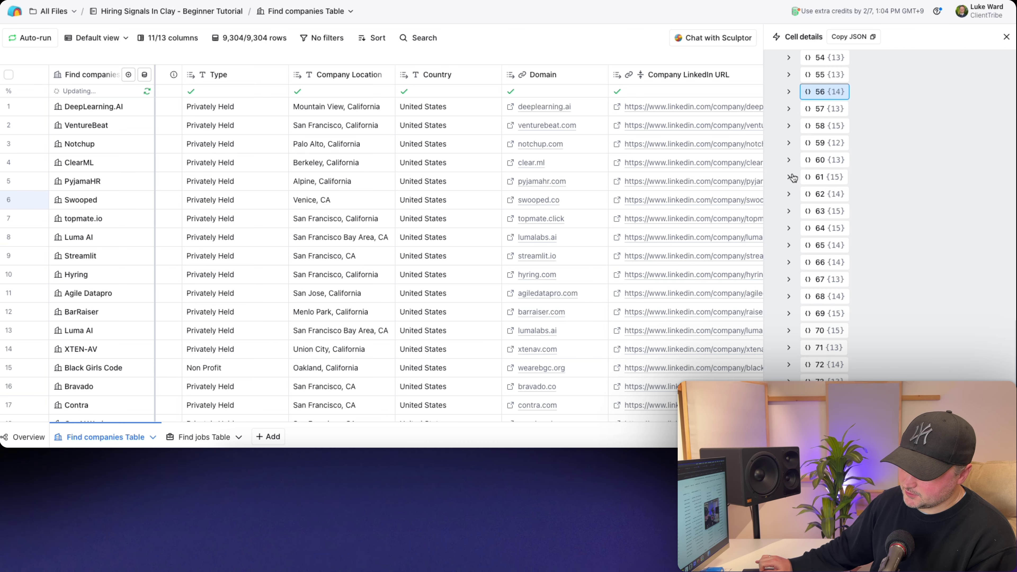
{"action": "scroll", "coordinate": [793, 178], "scroll_direction": "up", "scroll_amount": 15}
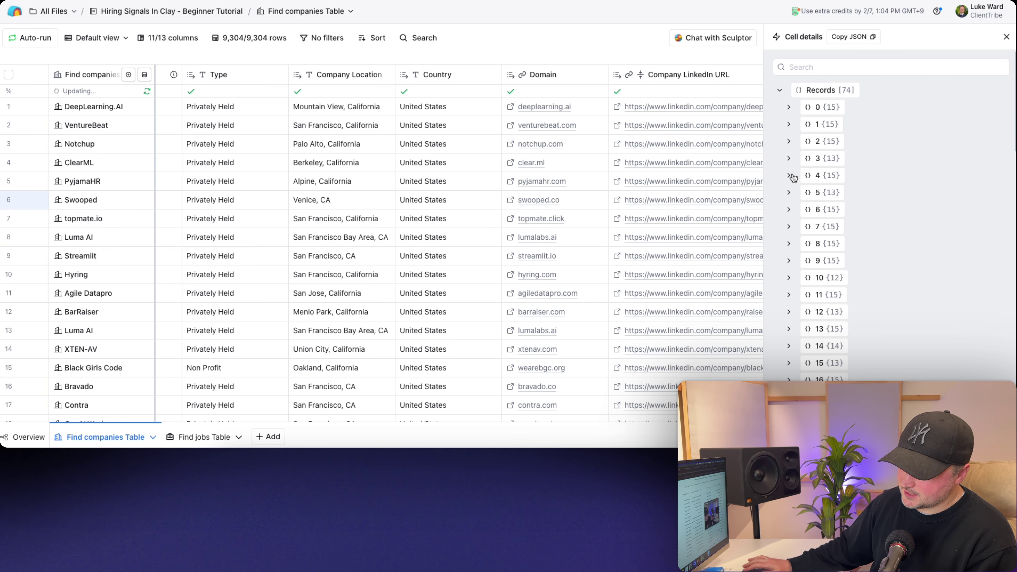
{"action": "left_click", "coordinate": [788, 108]}
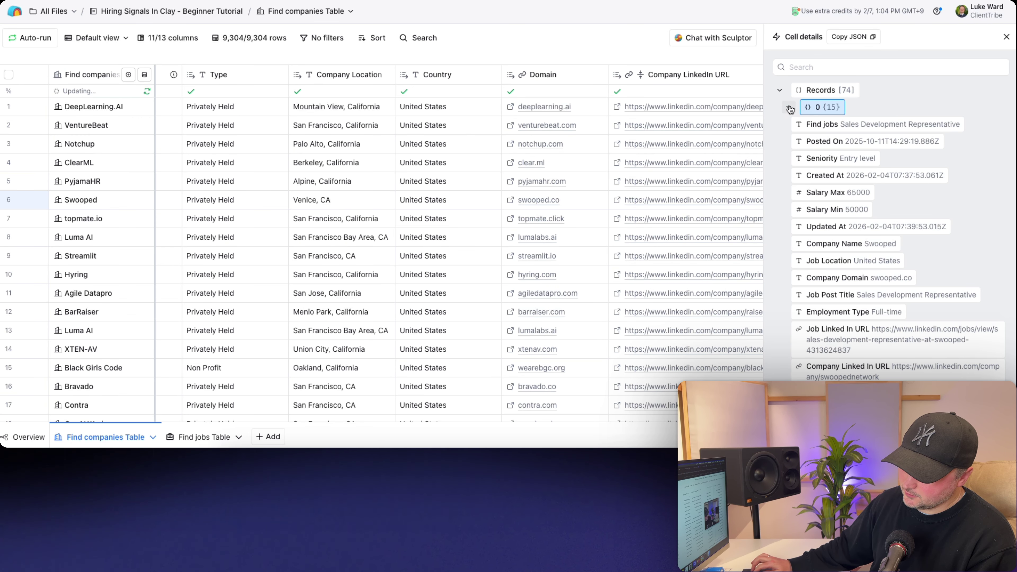
{"action": "left_click", "coordinate": [787, 108]}
{"action": "left_click", "coordinate": [787, 108]}
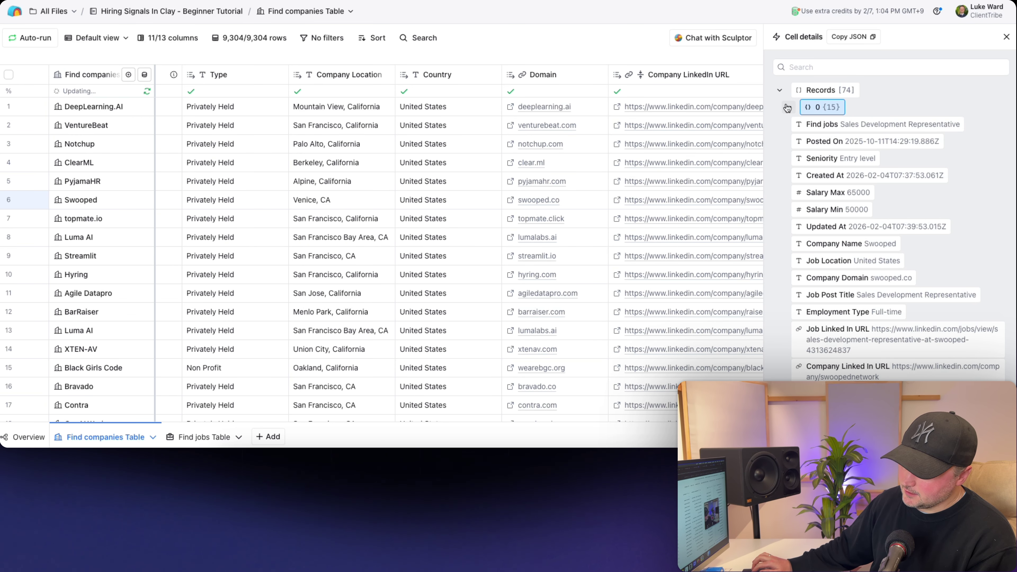
{"action": "scroll", "coordinate": [857, 259], "scroll_direction": "down", "scroll_amount": 3}
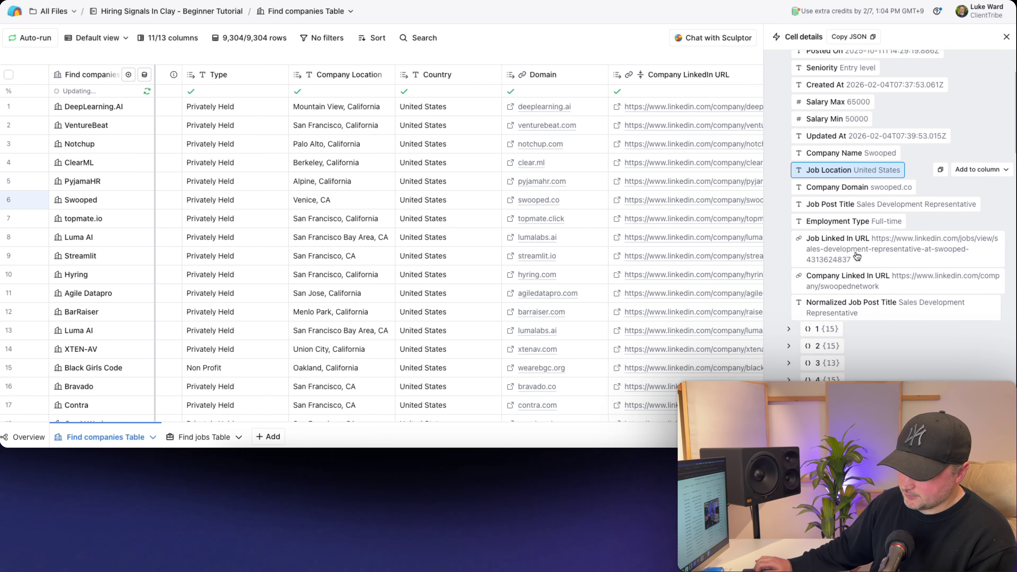
{"action": "scroll", "coordinate": [856, 257], "scroll_direction": "up", "scroll_amount": 4}
{"action": "left_click", "coordinate": [788, 108]}
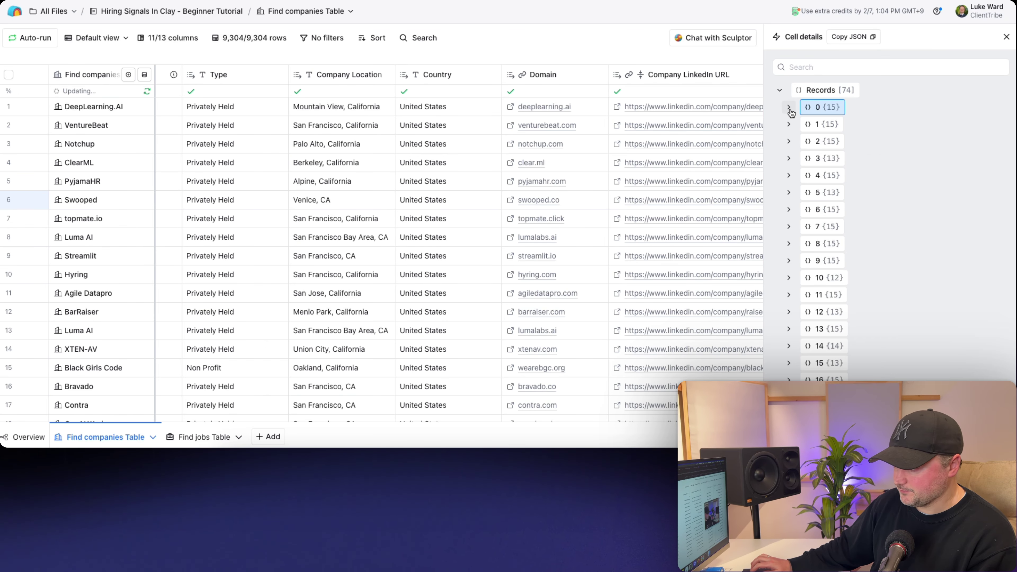
{"action": "left_click", "coordinate": [781, 92]}
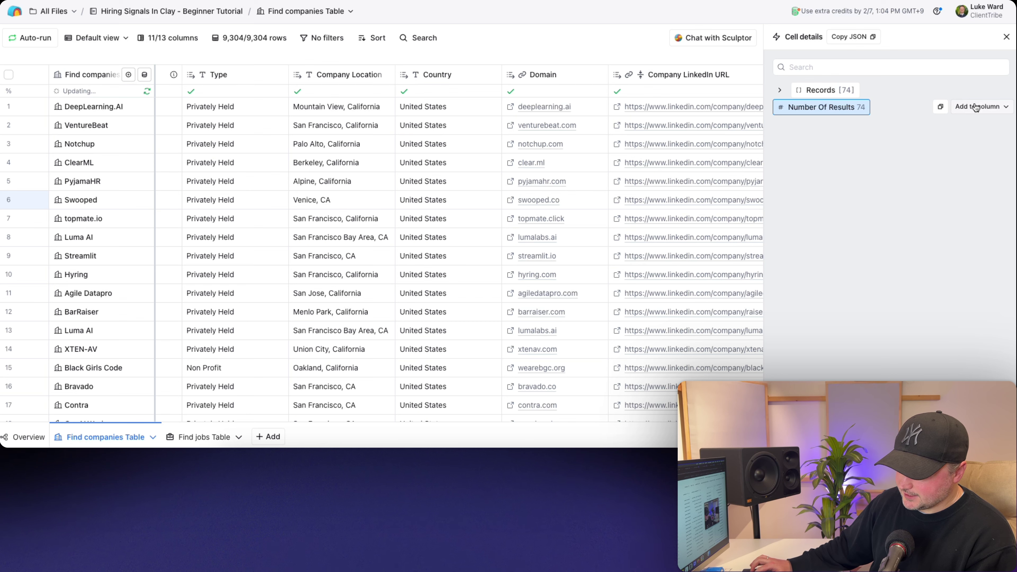
- Add Number Of Results to the table as a column named 'Number Of Jobs'
{"action": "left_click", "coordinate": [975, 107]}
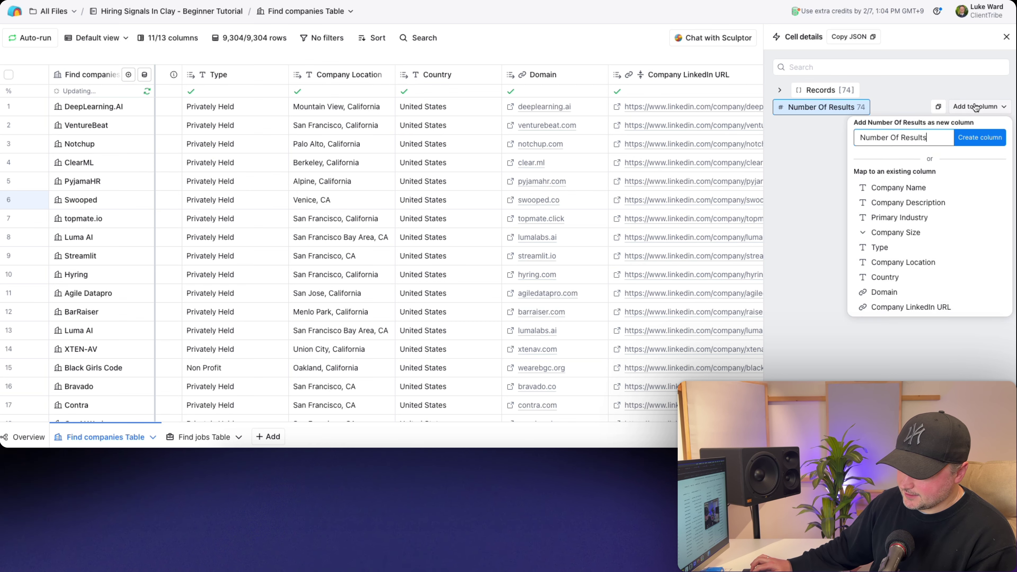
{"action": "double_click", "coordinate": [906, 137]}
{"action": "type", "text": "Jobs"}
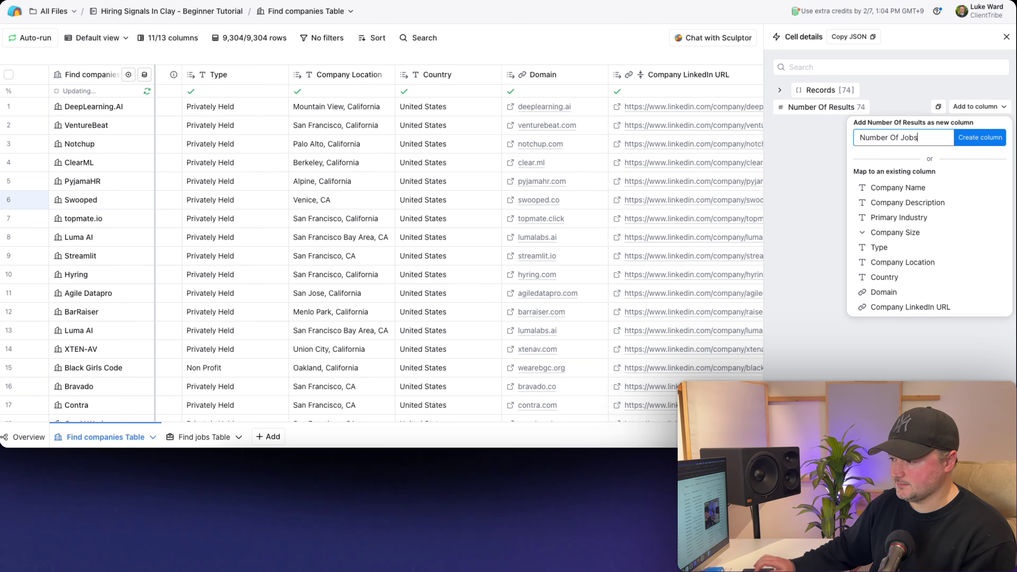
{"action": "left_click", "coordinate": [979, 137]}
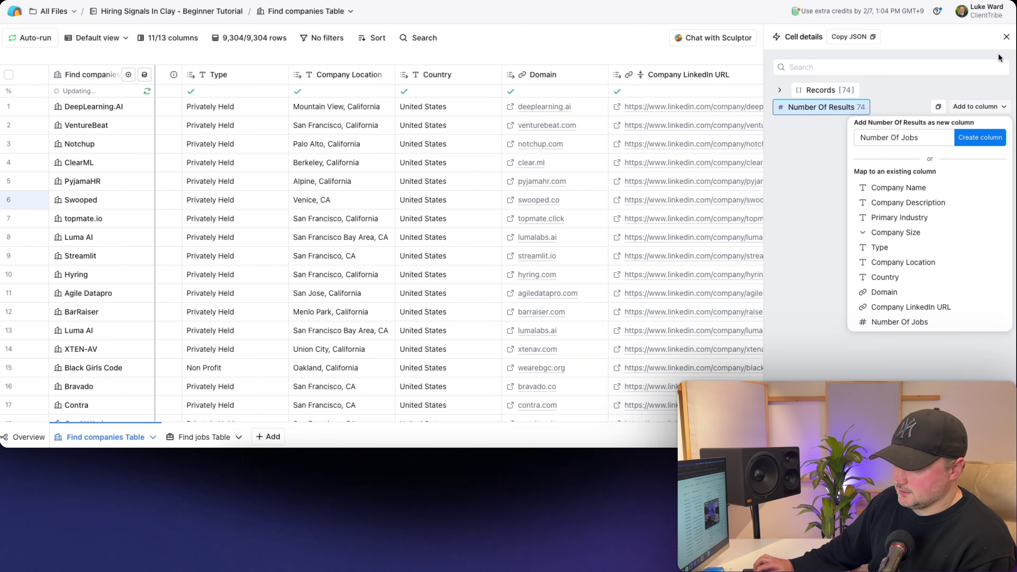
{"action": "left_click", "coordinate": [1006, 36]}
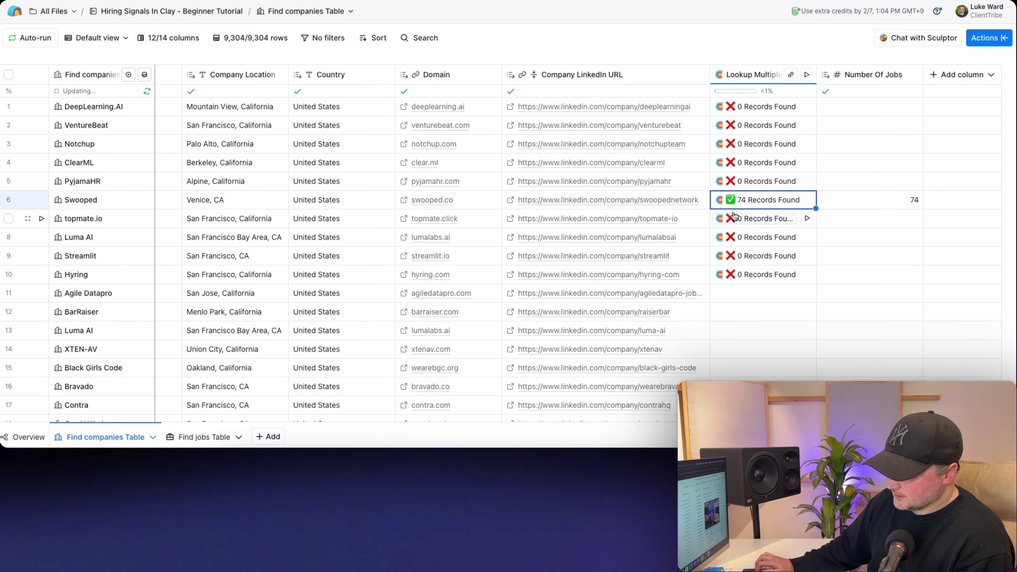
{"action": "left_click", "coordinate": [849, 198]}
{"action": "left_click", "coordinate": [863, 181]}
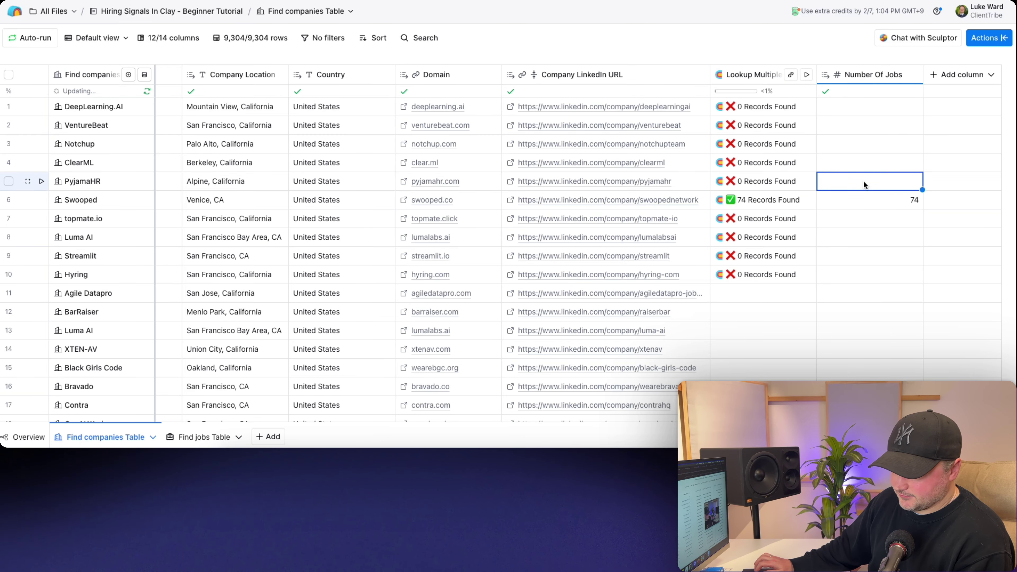
- Run the lookup column on all rows
{"action": "left_click", "coordinate": [743, 75]}
{"action": "mouse_move", "coordinate": [749, 257]}
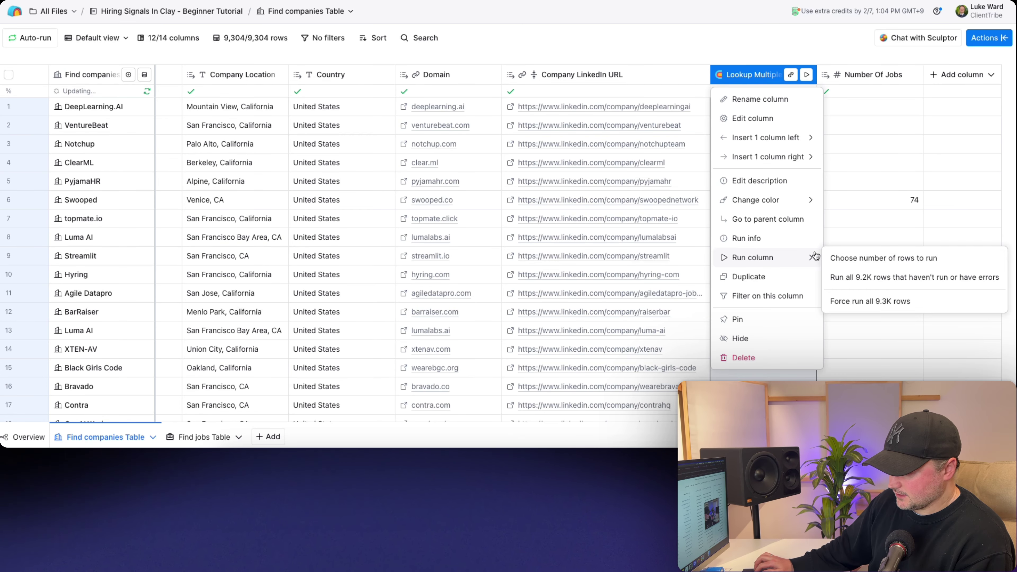
{"action": "left_click", "coordinate": [863, 279]}
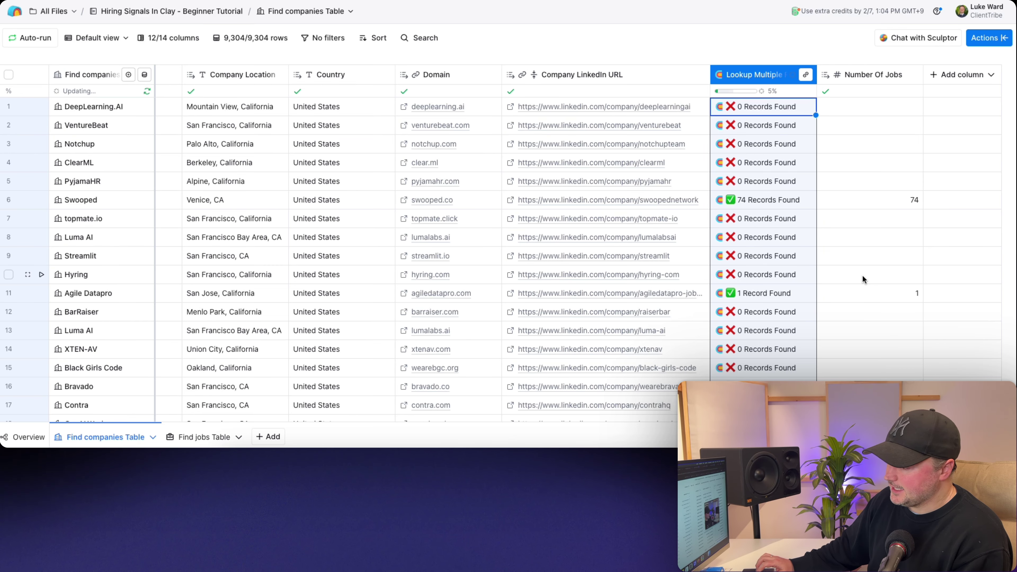
{"action": "scroll", "coordinate": [780, 240], "scroll_direction": "down", "scroll_amount": 7}
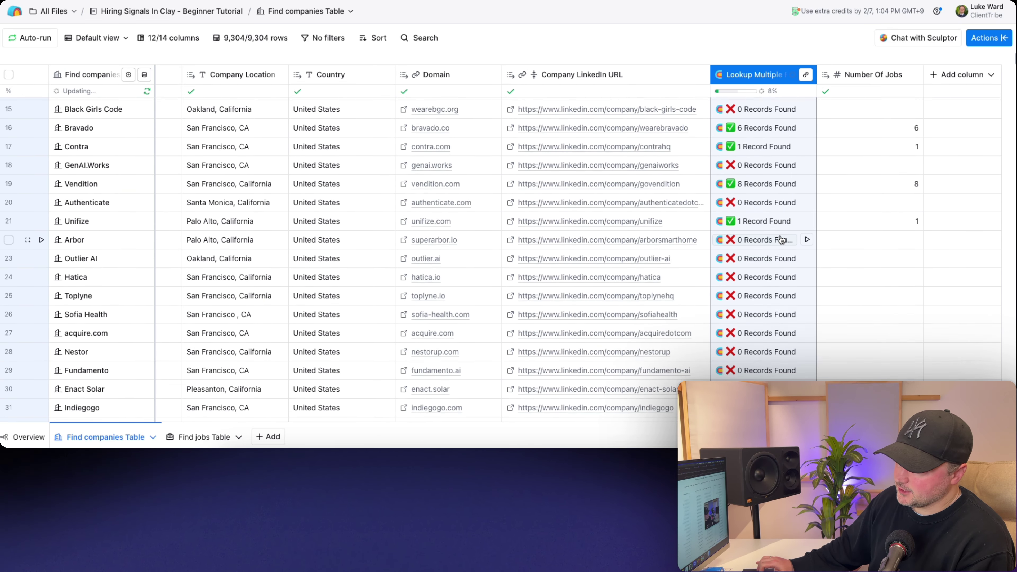
{"action": "scroll", "coordinate": [781, 240], "scroll_direction": "down", "scroll_amount": 14}
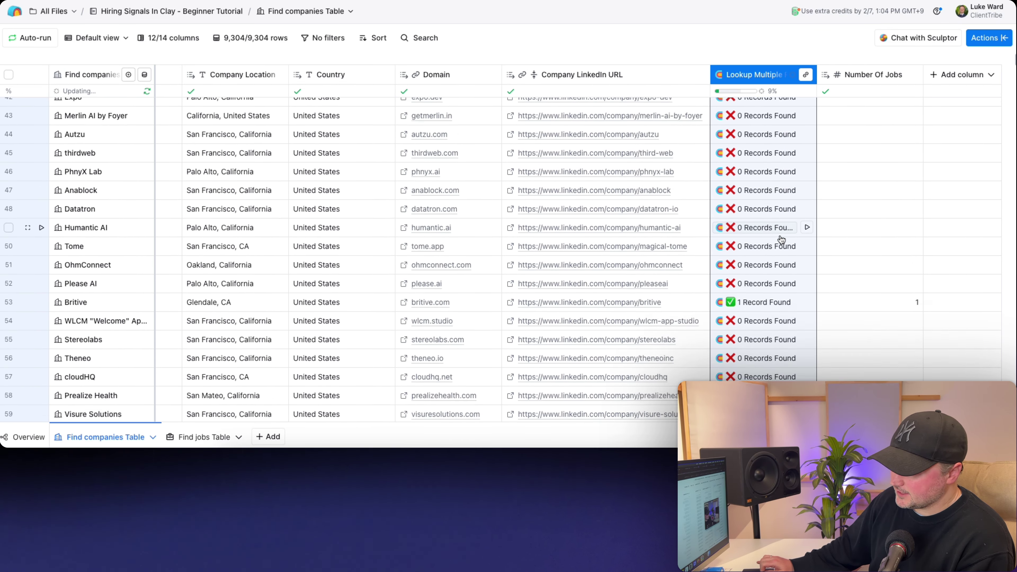
{"action": "scroll", "coordinate": [781, 239], "scroll_direction": "up", "scroll_amount": 20}
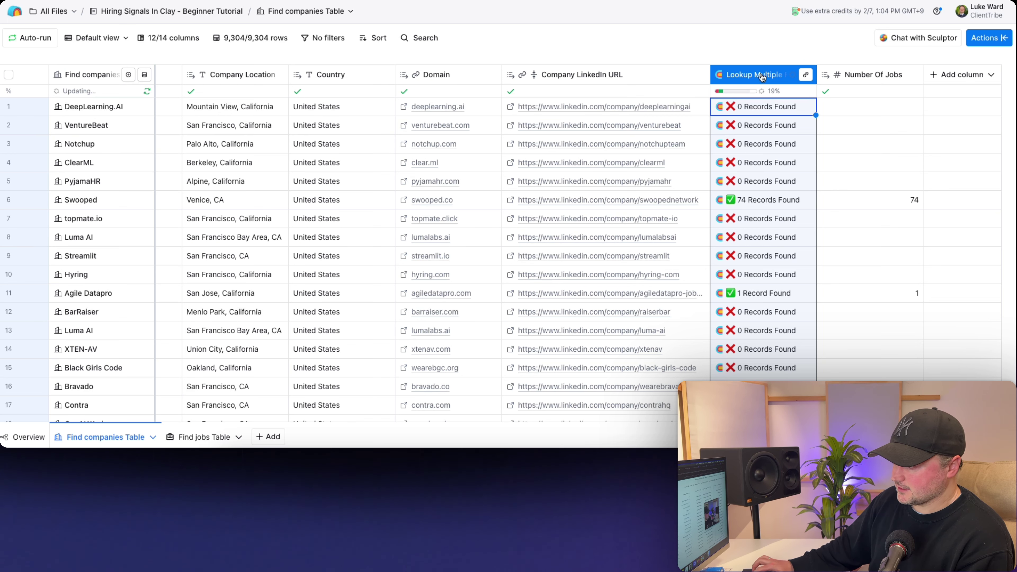
{"action": "left_click", "coordinate": [734, 40]}
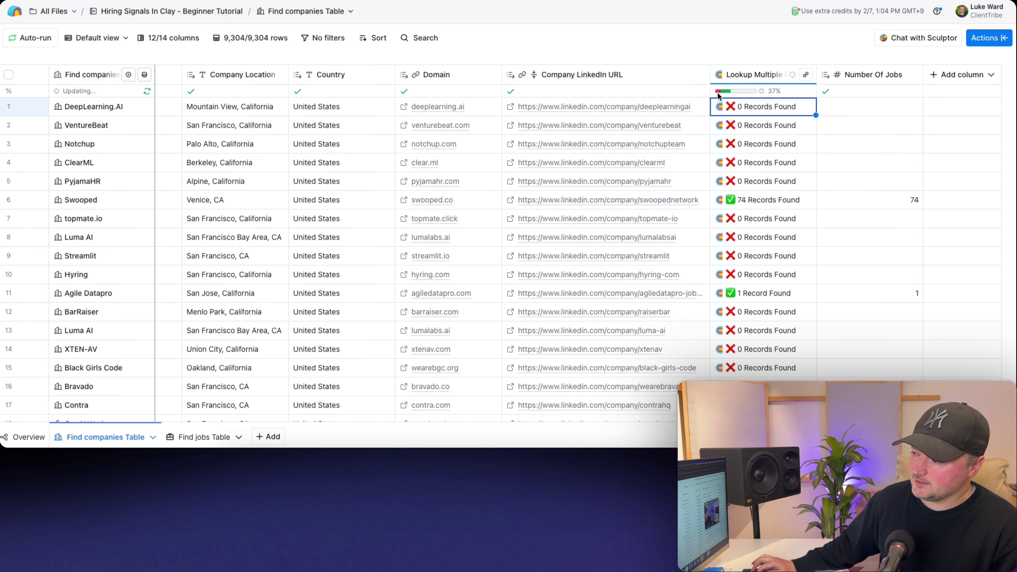
{"action": "mouse_move", "coordinate": [718, 94]}
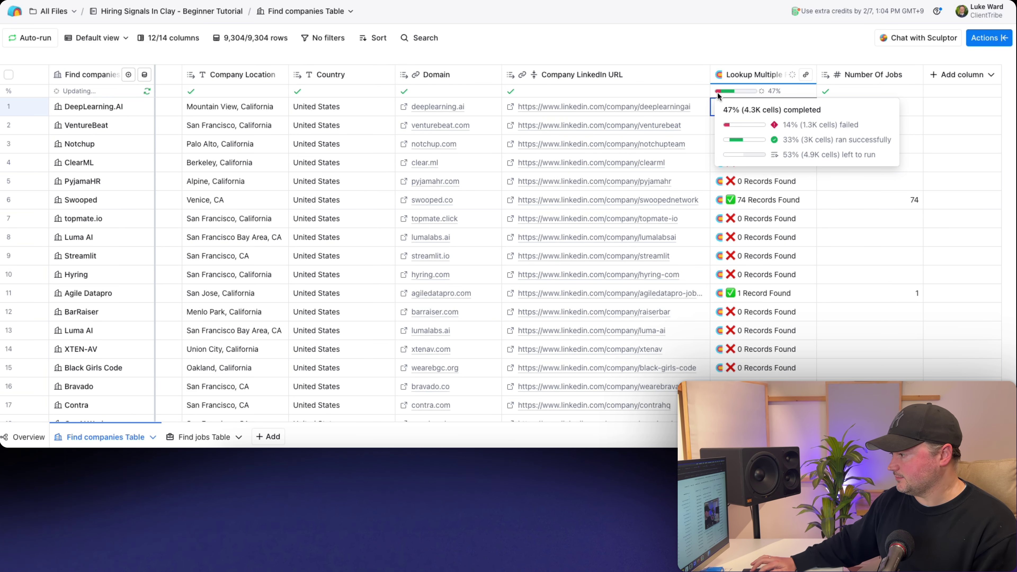
{"action": "left_click", "coordinate": [434, 75]}
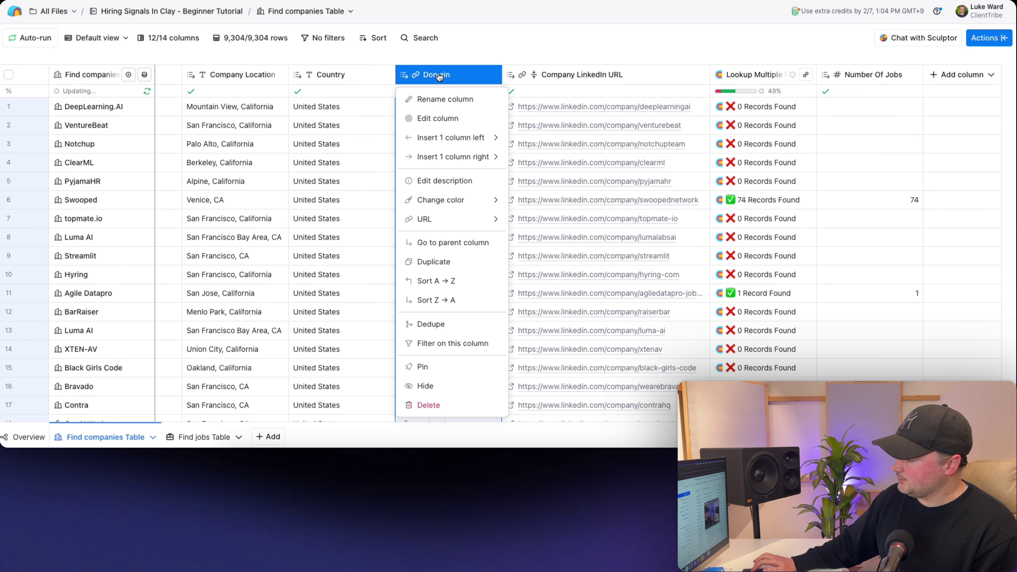
{"action": "left_click", "coordinate": [438, 343]}
{"action": "left_click", "coordinate": [320, 66]}
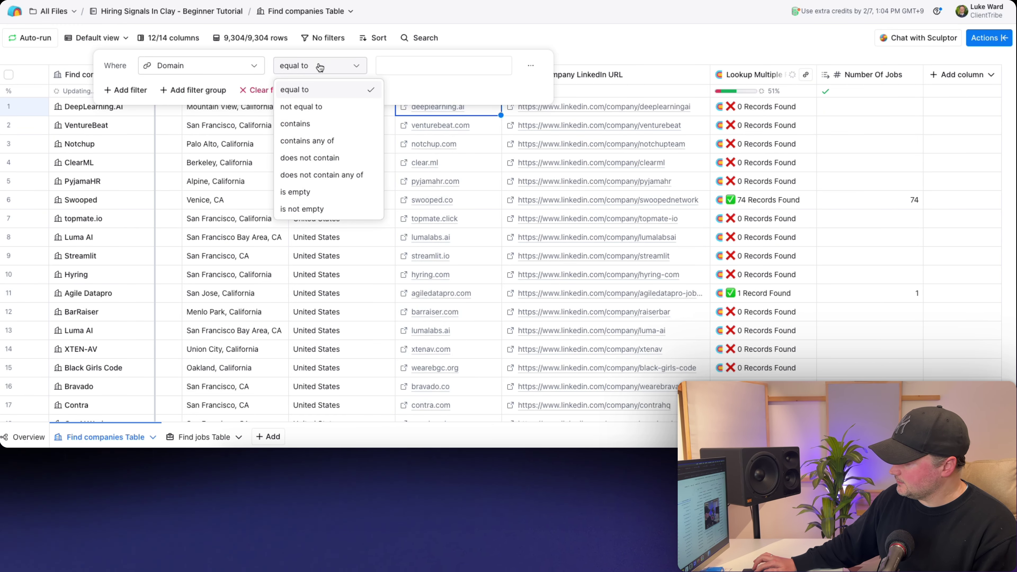
{"action": "left_click", "coordinate": [309, 193]}
{"action": "left_click", "coordinate": [489, 35]}
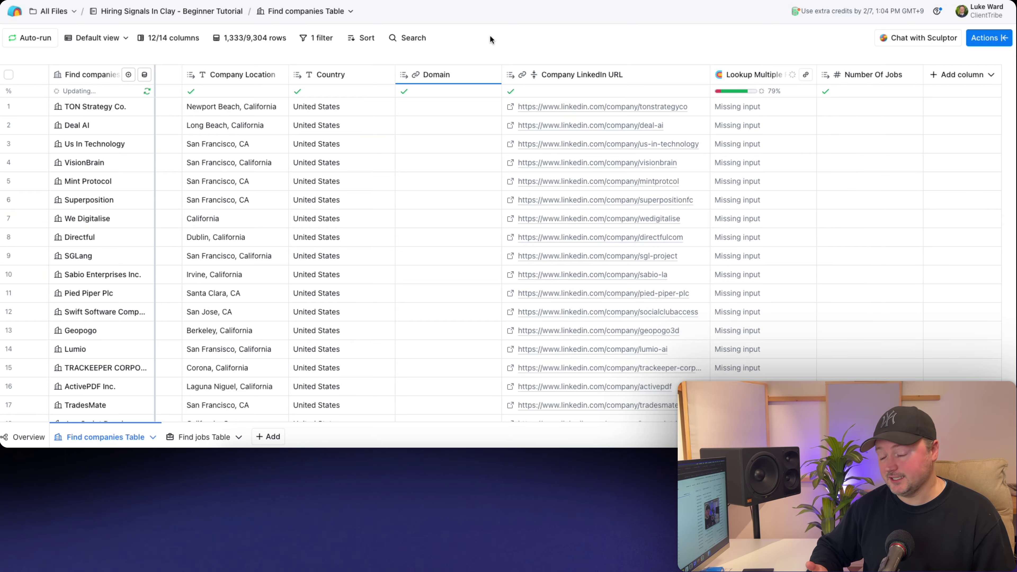
{"action": "left_click", "coordinate": [316, 37]}
{"action": "left_click", "coordinate": [337, 88]}
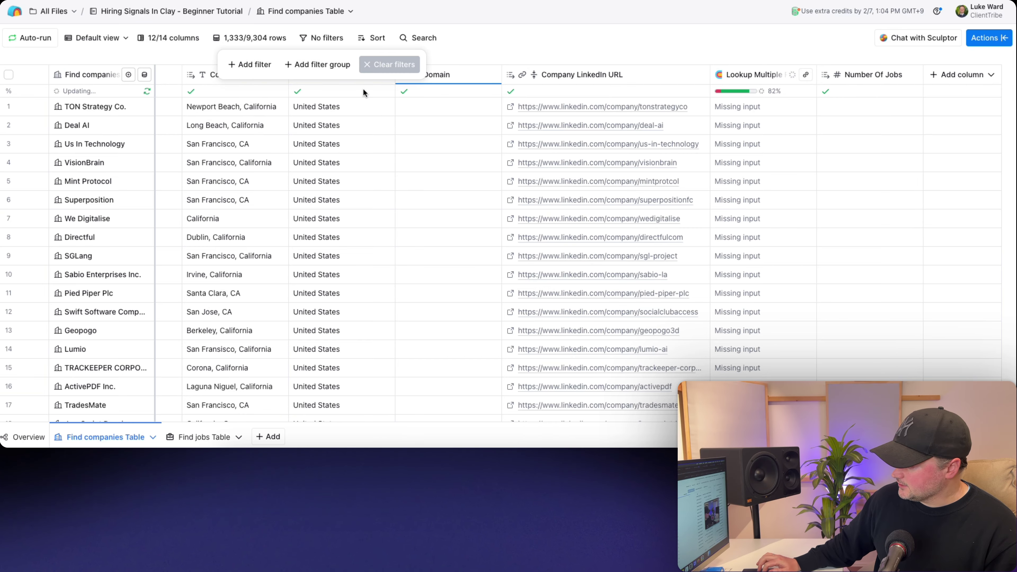
{"action": "left_click", "coordinate": [645, 133]}
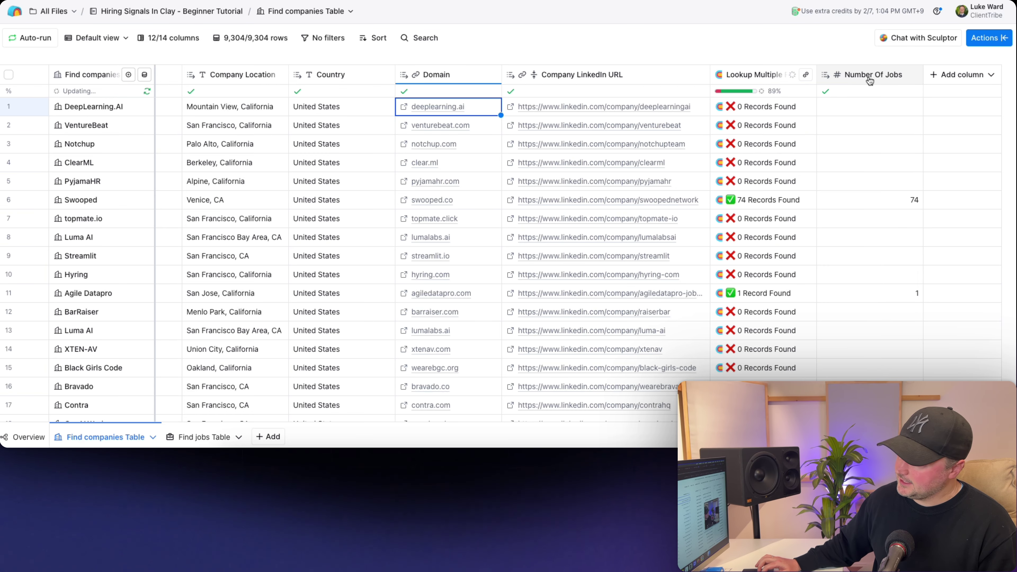
- Rename the duplicated view to 'Has Jobs' and open its 'No filters' settings
{"action": "left_click", "coordinate": [125, 39]}
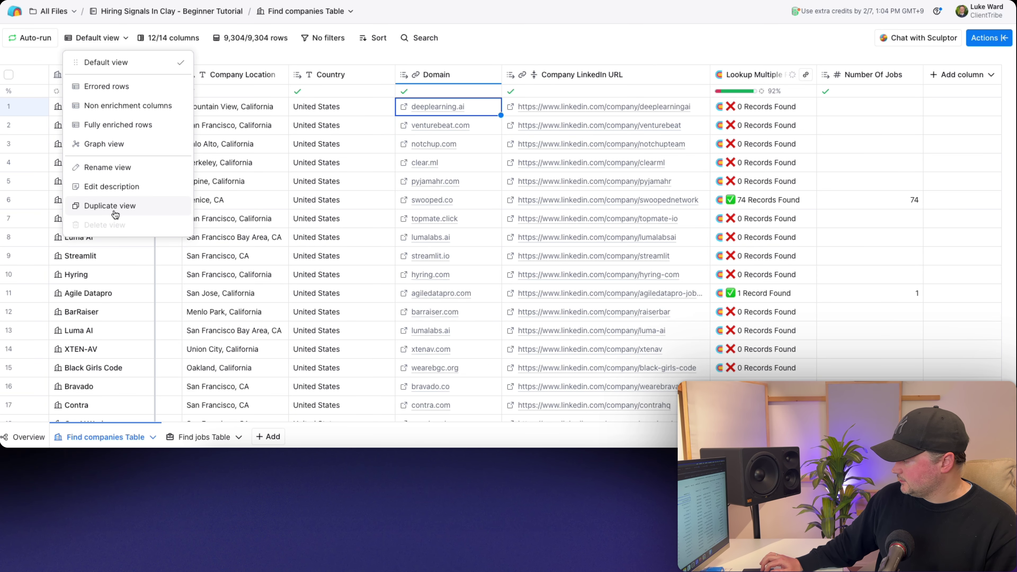
{"action": "key", "text": "Escape"}
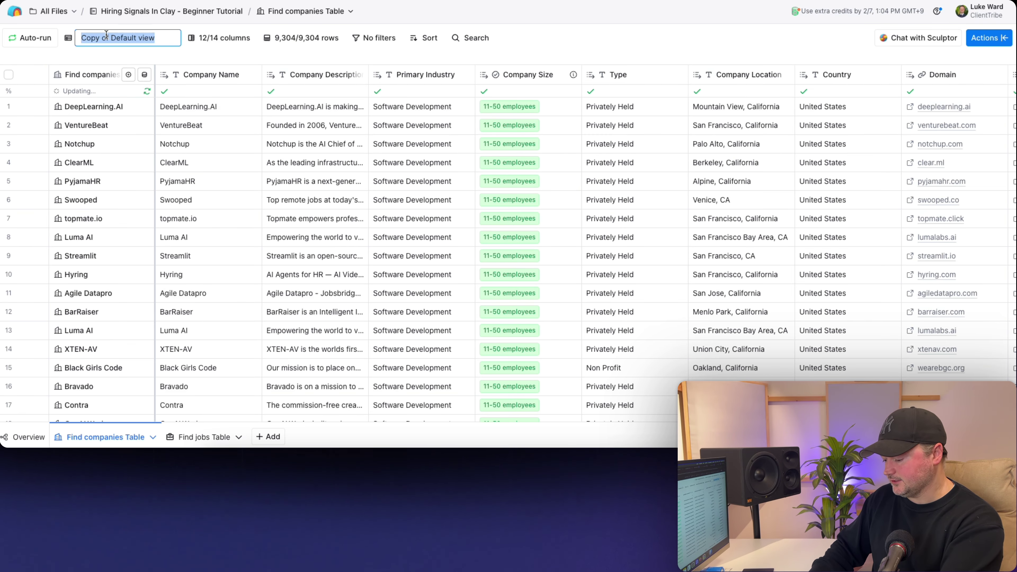
{"action": "type", "text": "Has Jobs"}
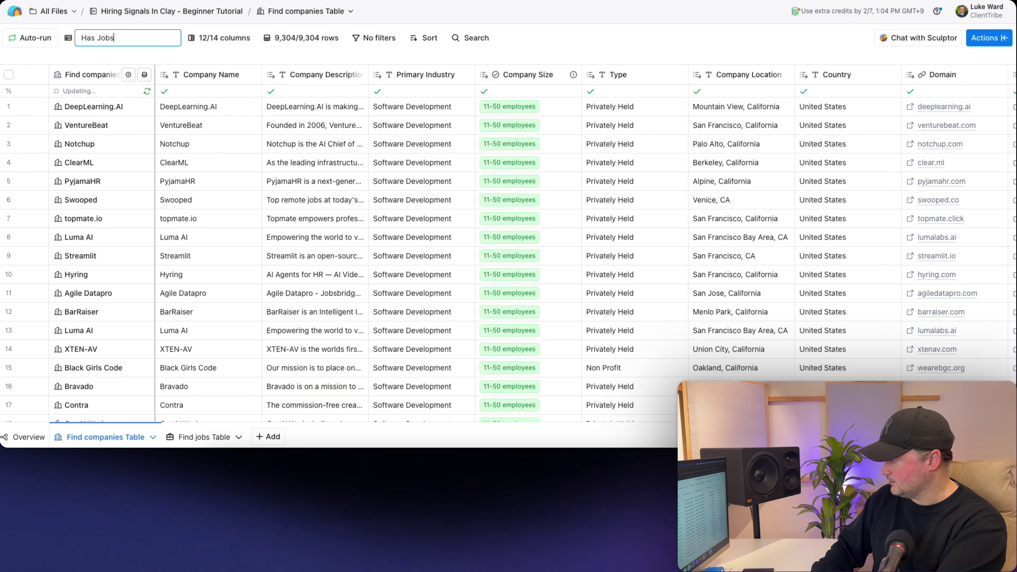
{"action": "key", "text": "Return"}
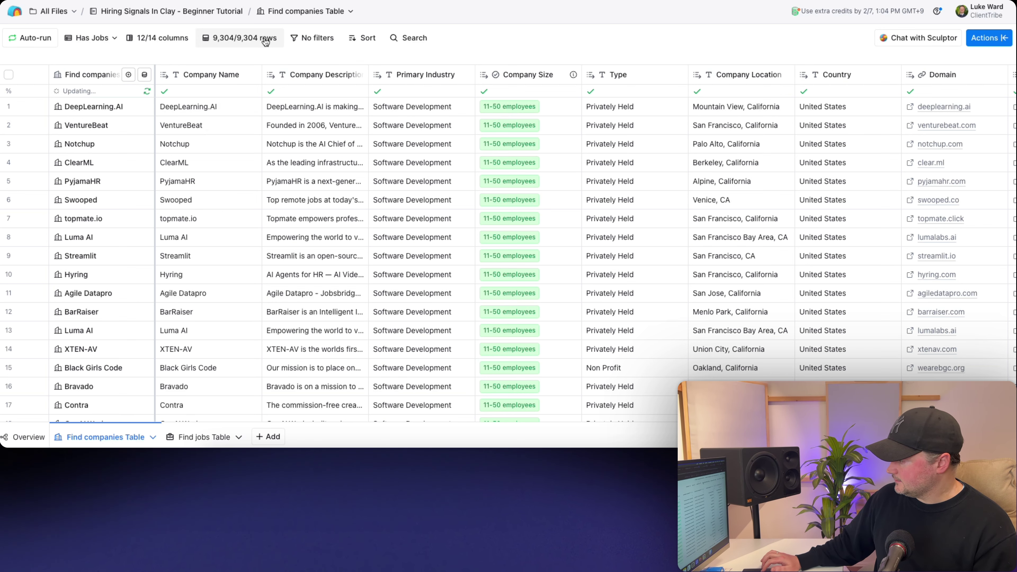
{"action": "left_click", "coordinate": [297, 38]}
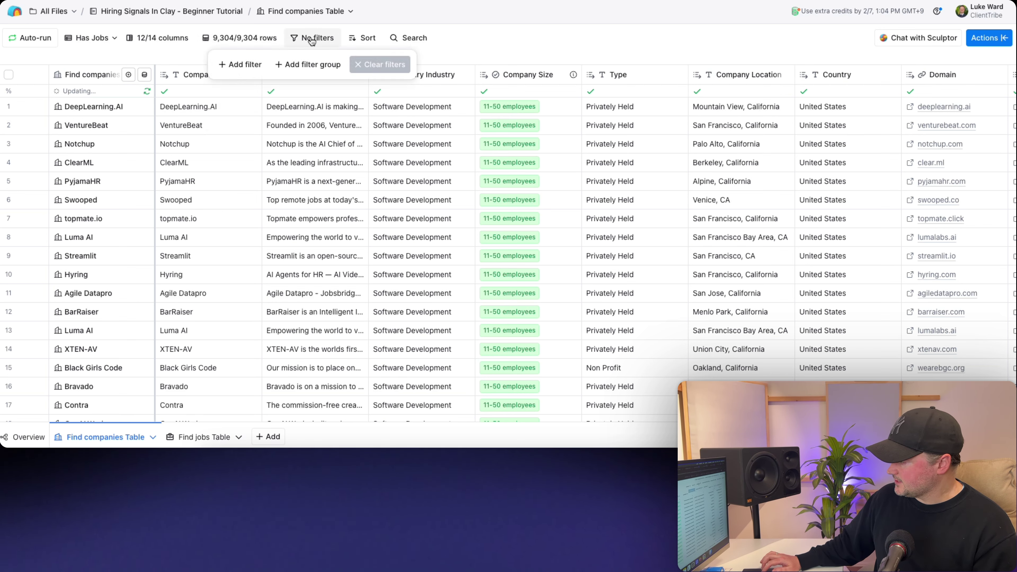
- Filter the view to rows where Number Of Jobs is not empty
{"action": "left_click", "coordinate": [242, 64]}
{"action": "left_click", "coordinate": [207, 65]}
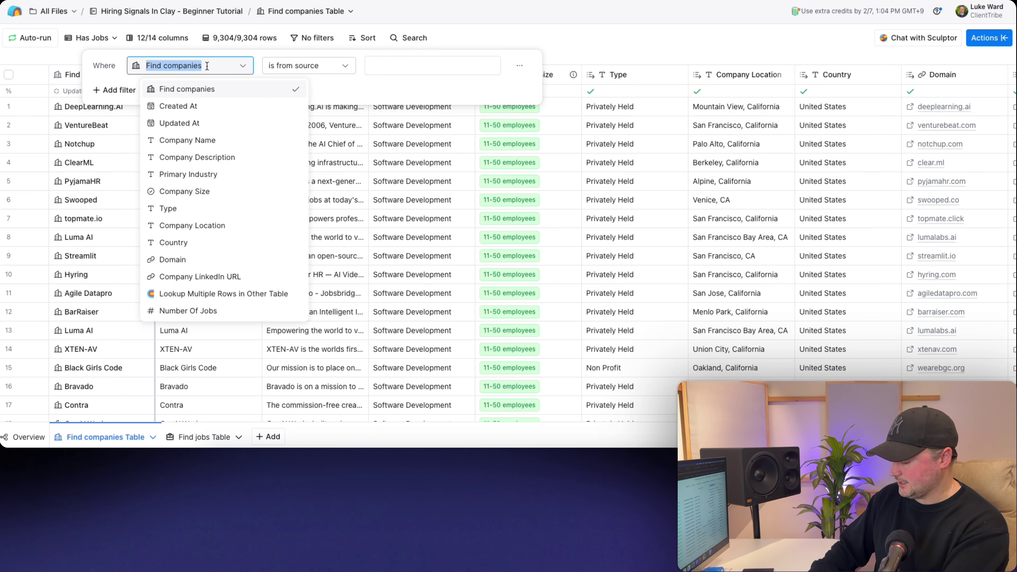
{"action": "type", "text": "numb"}
{"action": "left_click", "coordinate": [228, 91]}
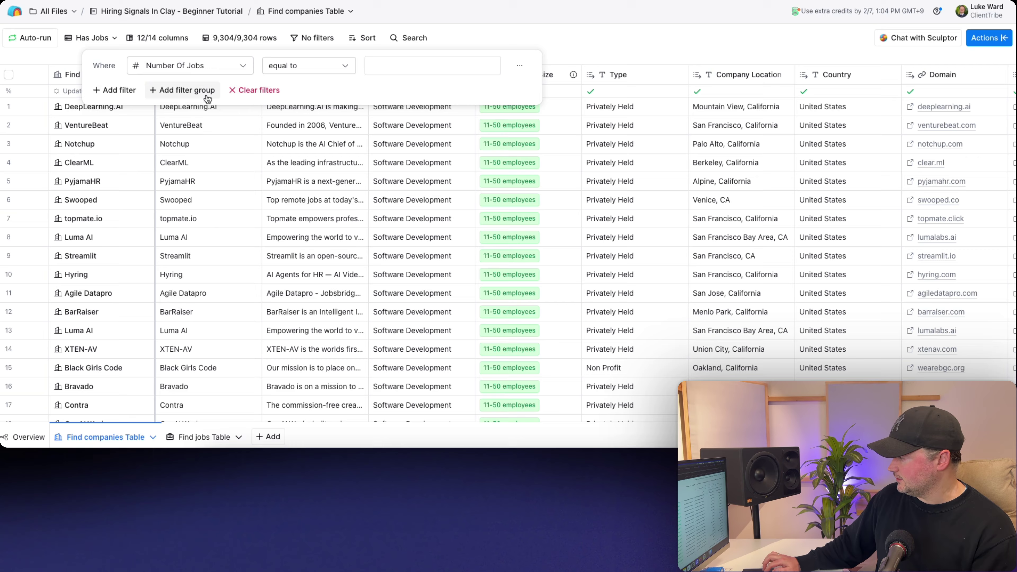
{"action": "left_click", "coordinate": [275, 75]}
{"action": "left_click", "coordinate": [291, 207]}
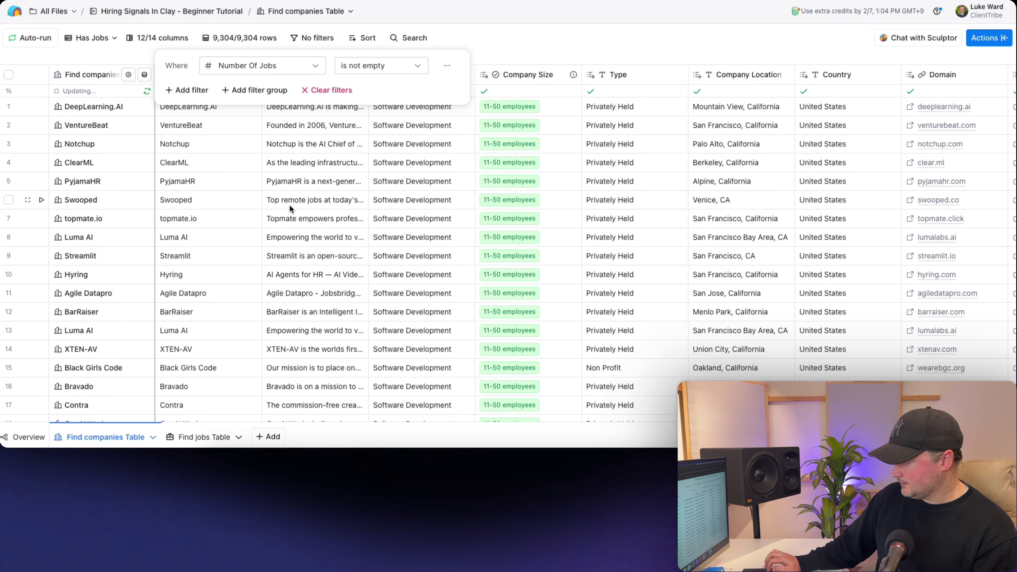
{"action": "left_click", "coordinate": [506, 25]}
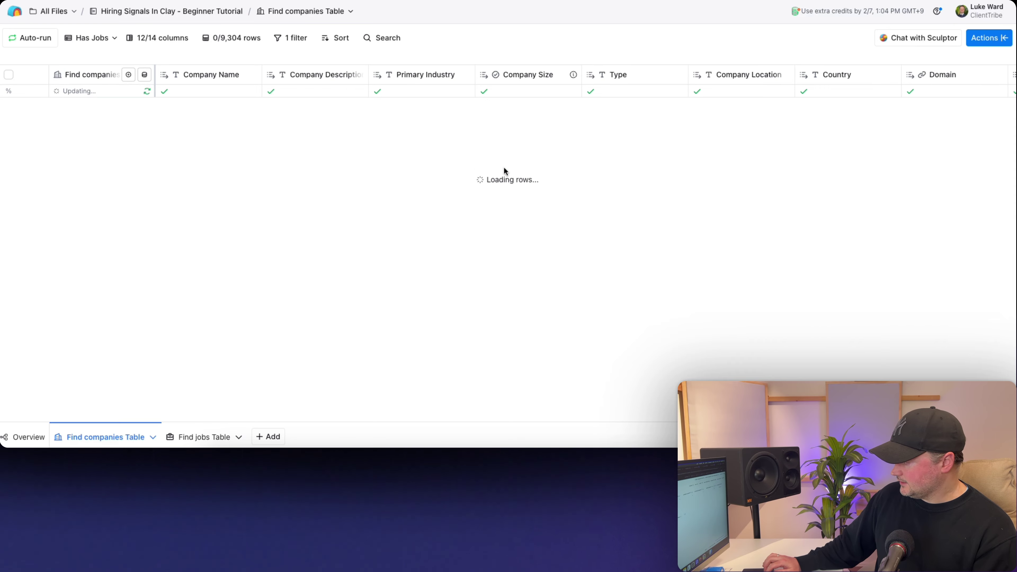
{"action": "scroll", "coordinate": [528, 169], "scroll_direction": "right", "scroll_amount": 10}
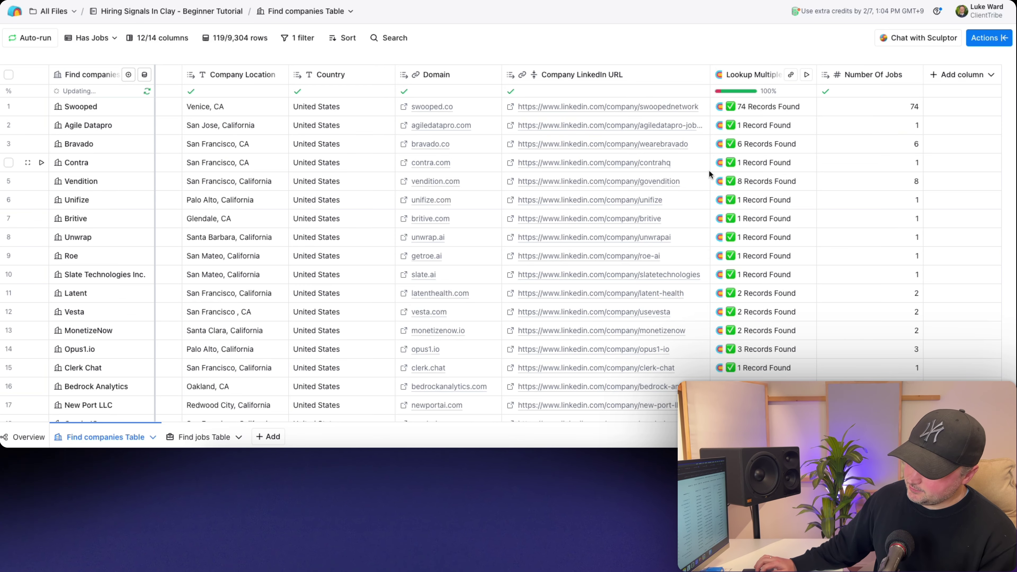
- Sort Number Of Jobs 9 → 0 so companies run from most jobs to fewest
{"action": "left_click", "coordinate": [854, 79]}
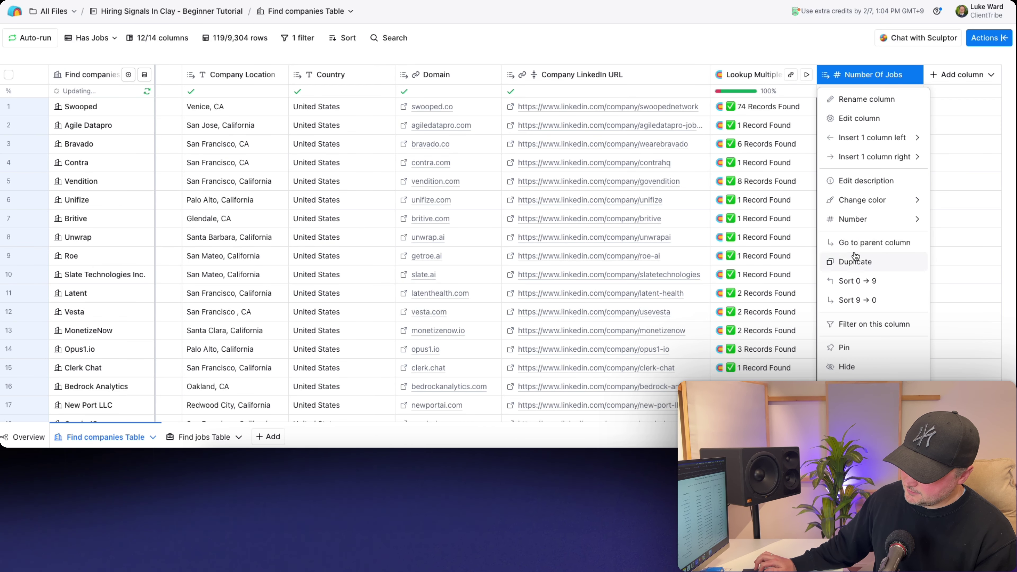
{"action": "left_click", "coordinate": [856, 301]}
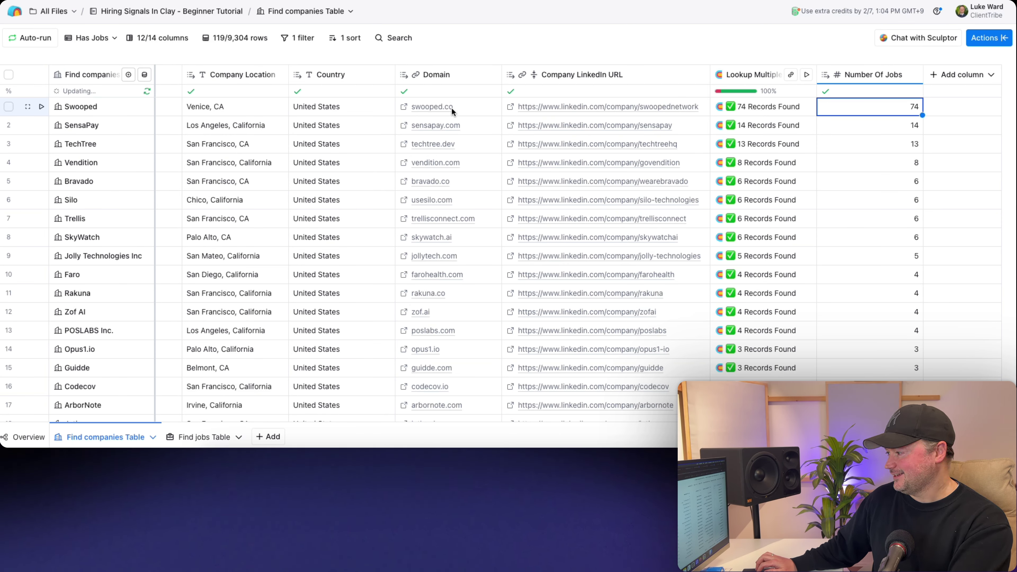
{"action": "left_click", "coordinate": [451, 107]}
{"action": "left_click", "coordinate": [420, 125]}
{"action": "left_click", "coordinate": [367, 132]}
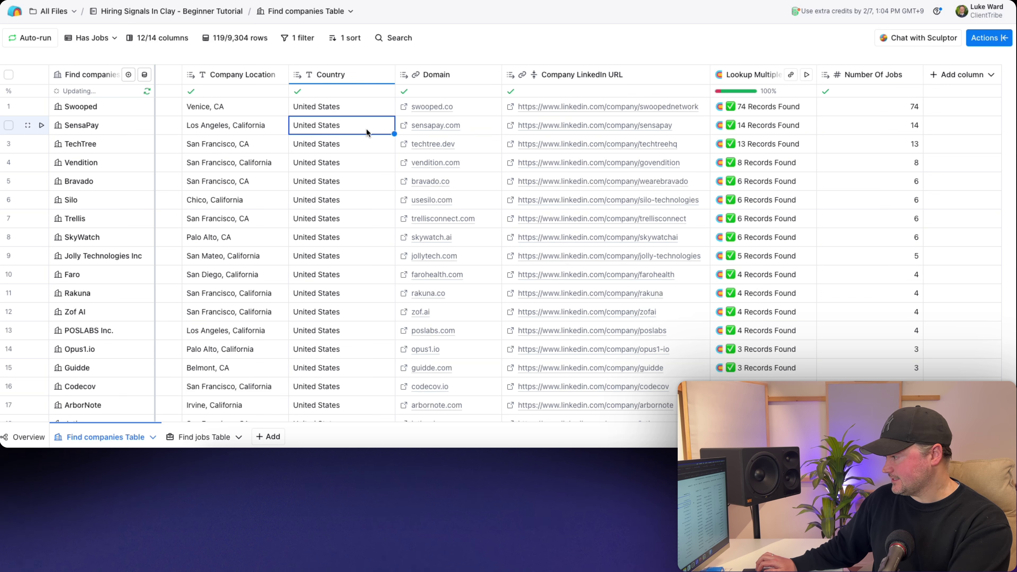
{"action": "key", "text": "Right"}
{"action": "key", "text": "Right"}
{"action": "key", "text": "Right"}
{"action": "key", "text": "Right"}
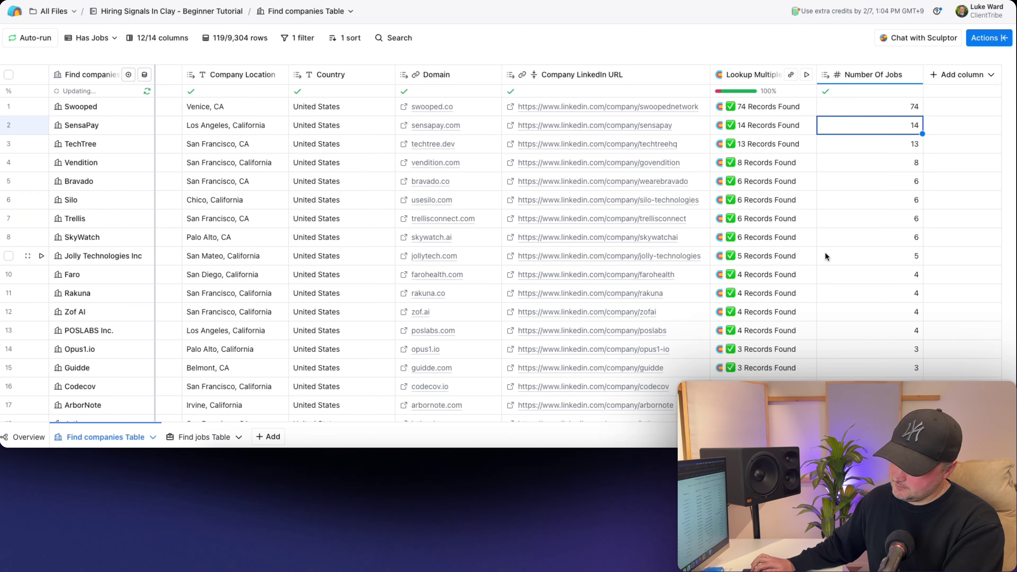
{"action": "scroll", "coordinate": [856, 231], "scroll_direction": "down", "scroll_amount": 6}
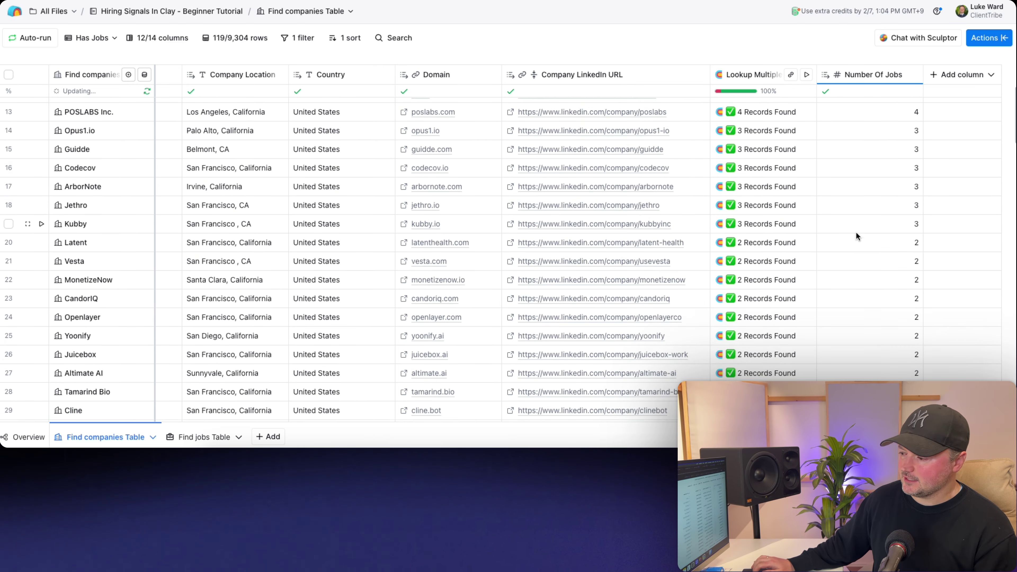
{"action": "scroll", "coordinate": [856, 236], "scroll_direction": "down", "scroll_amount": 7}
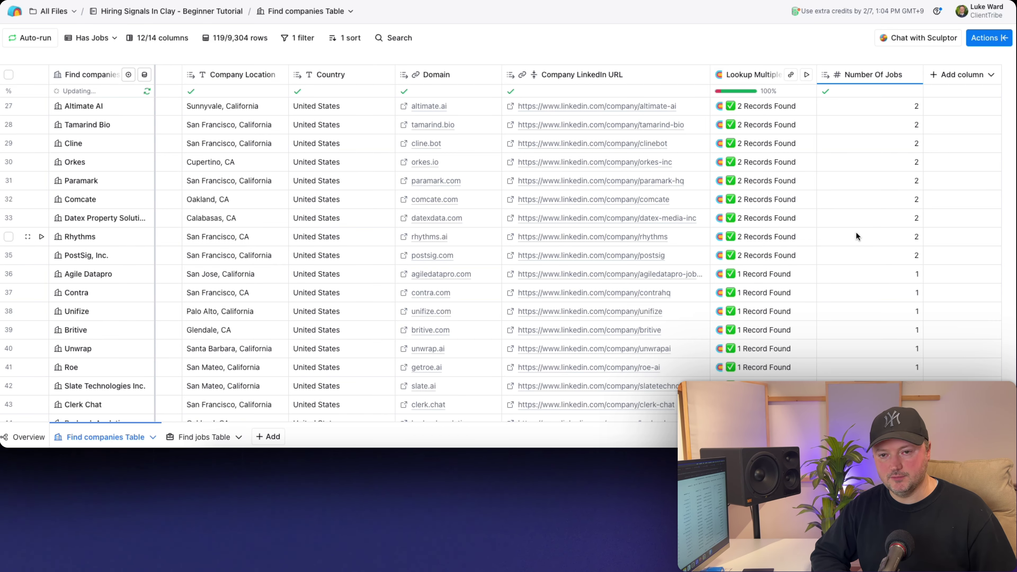
{"action": "scroll", "coordinate": [855, 236], "scroll_direction": "down", "scroll_amount": 2}
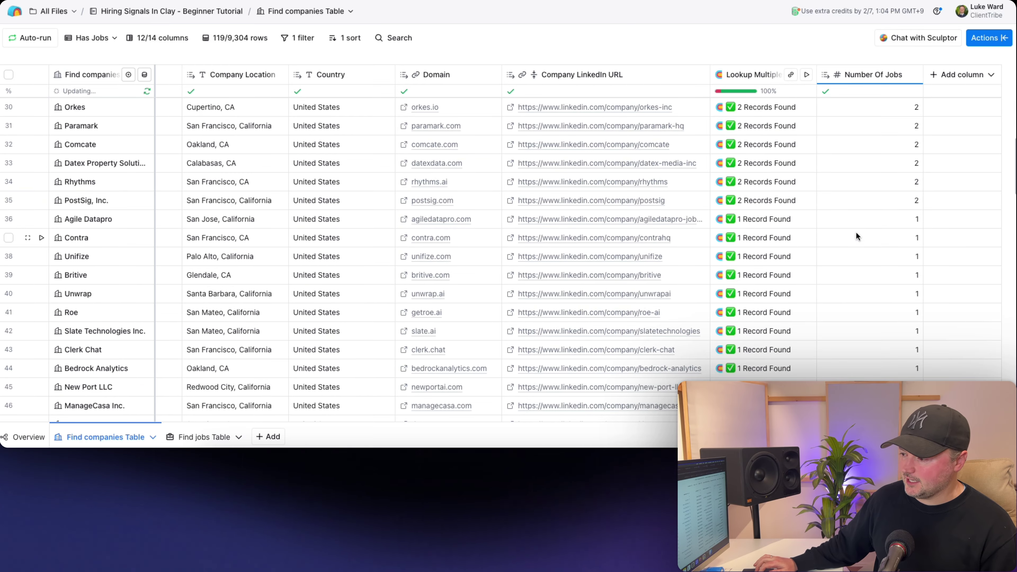
{"action": "left_click", "coordinate": [862, 220]}
{"action": "scroll", "coordinate": [861, 220], "scroll_direction": "down", "scroll_amount": 3}
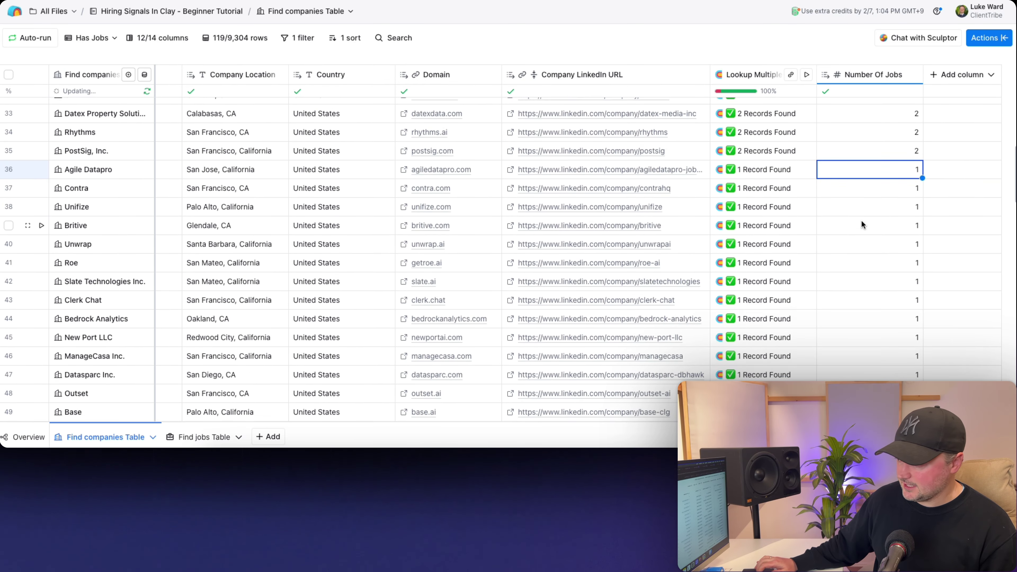
{"action": "left_click", "coordinate": [8, 170]}
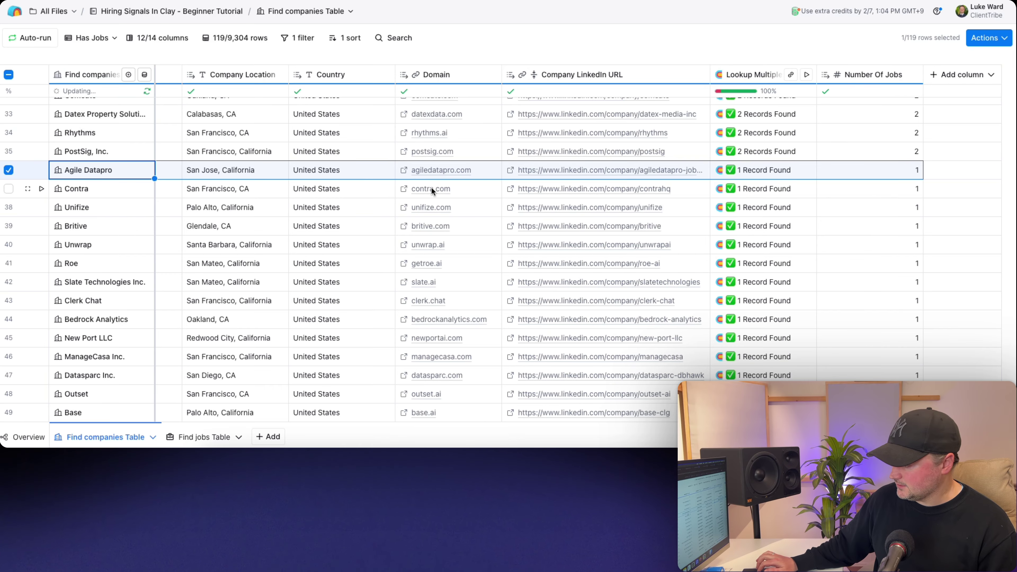
{"action": "scroll", "coordinate": [432, 187], "scroll_direction": "down", "scroll_amount": 10}
{"action": "scroll", "coordinate": [433, 189], "scroll_direction": "down", "scroll_amount": 20}
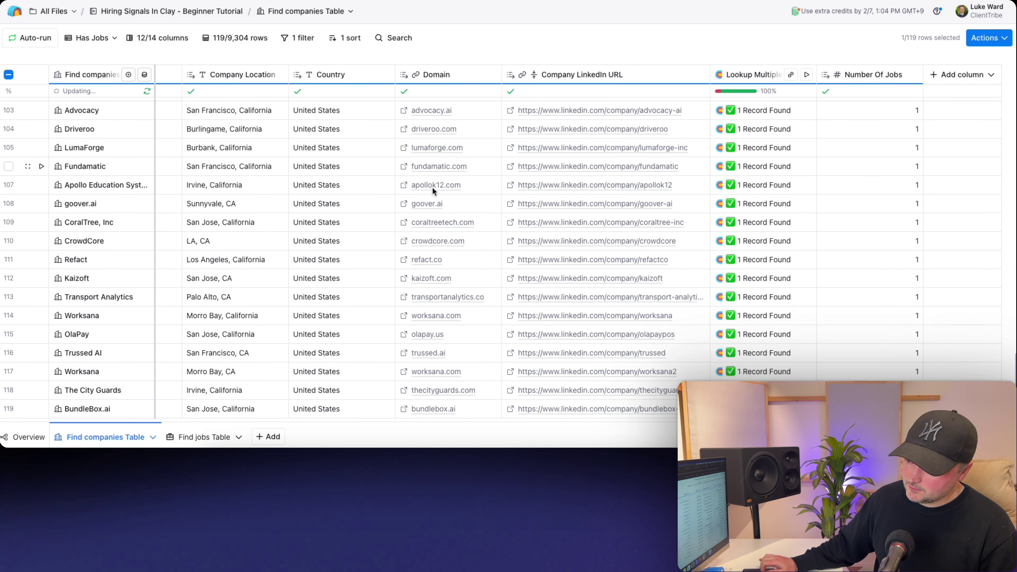
{"action": "scroll", "coordinate": [433, 188], "scroll_direction": "up", "scroll_amount": 20}
{"action": "scroll", "coordinate": [432, 184], "scroll_direction": "up", "scroll_amount": 15}
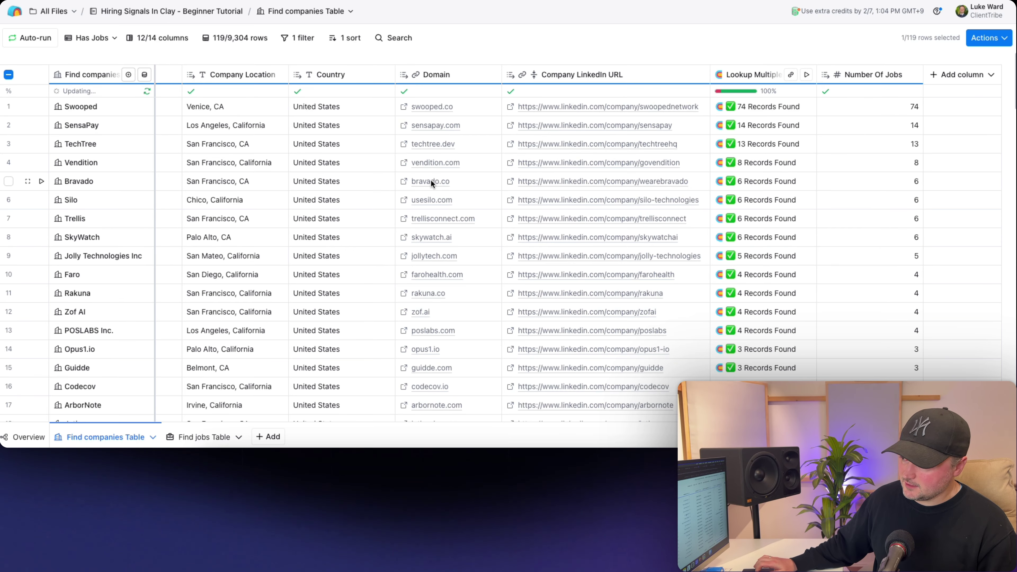
{"action": "left_click", "coordinate": [464, 107]}
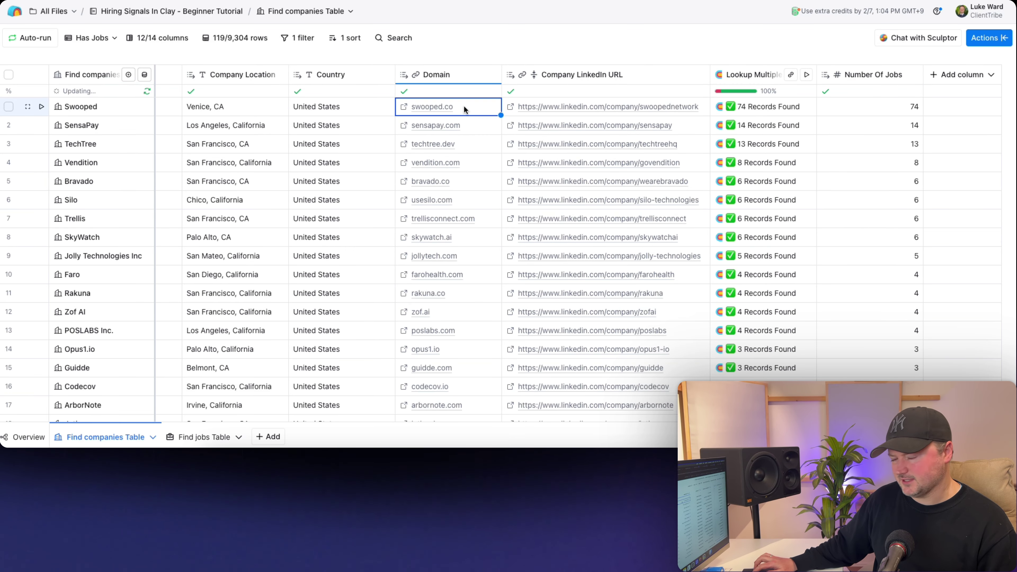
{"action": "scroll", "coordinate": [397, 142], "scroll_direction": "down", "scroll_amount": 6}
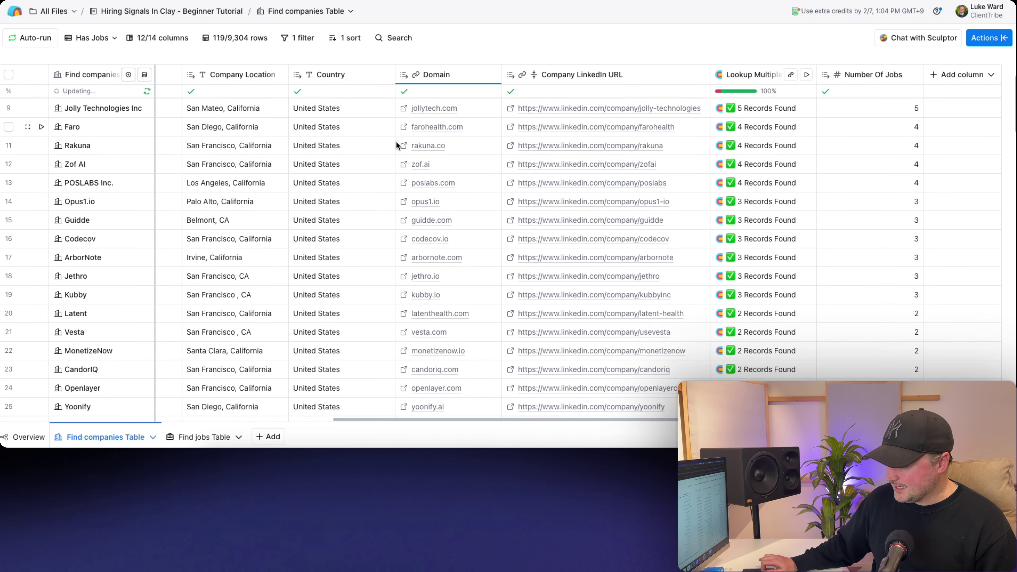
{"action": "scroll", "coordinate": [396, 141], "scroll_direction": "down", "scroll_amount": 4}
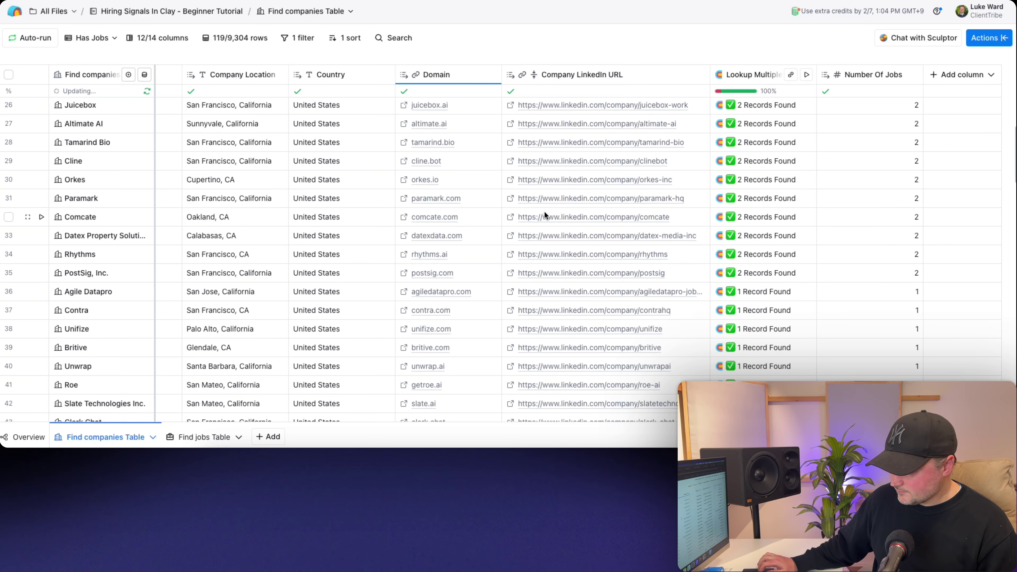
{"action": "left_click", "coordinate": [470, 278]}
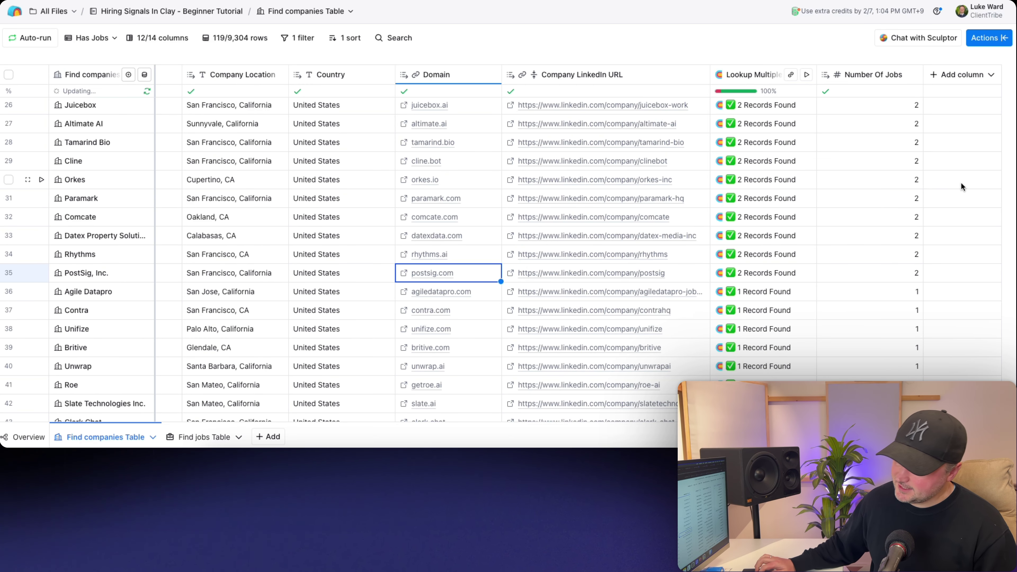
{"action": "left_click", "coordinate": [887, 274]}
{"action": "scroll", "coordinate": [888, 276], "scroll_direction": "up", "scroll_amount": 1}
{"action": "scroll", "coordinate": [887, 274], "scroll_direction": "up", "scroll_amount": 10}
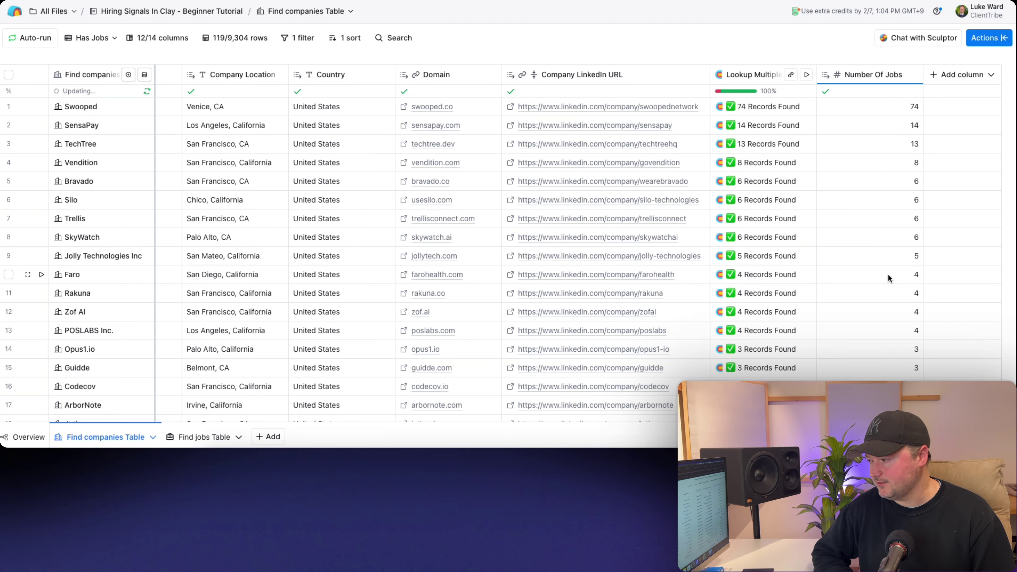
{"action": "scroll", "coordinate": [505, 256], "scroll_direction": "left", "scroll_amount": 10}
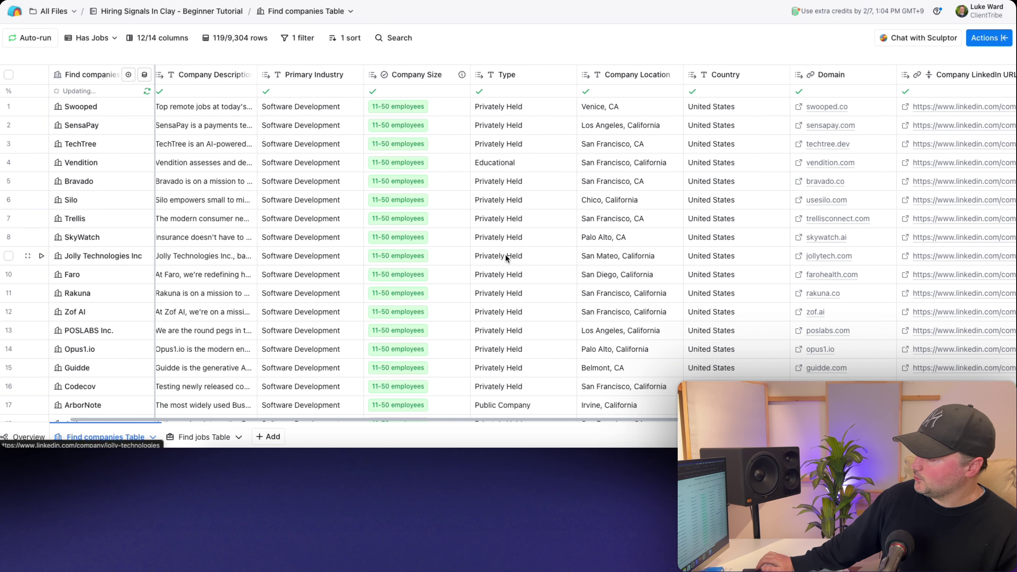
{"action": "scroll", "coordinate": [505, 256], "scroll_direction": "left", "scroll_amount": 3}
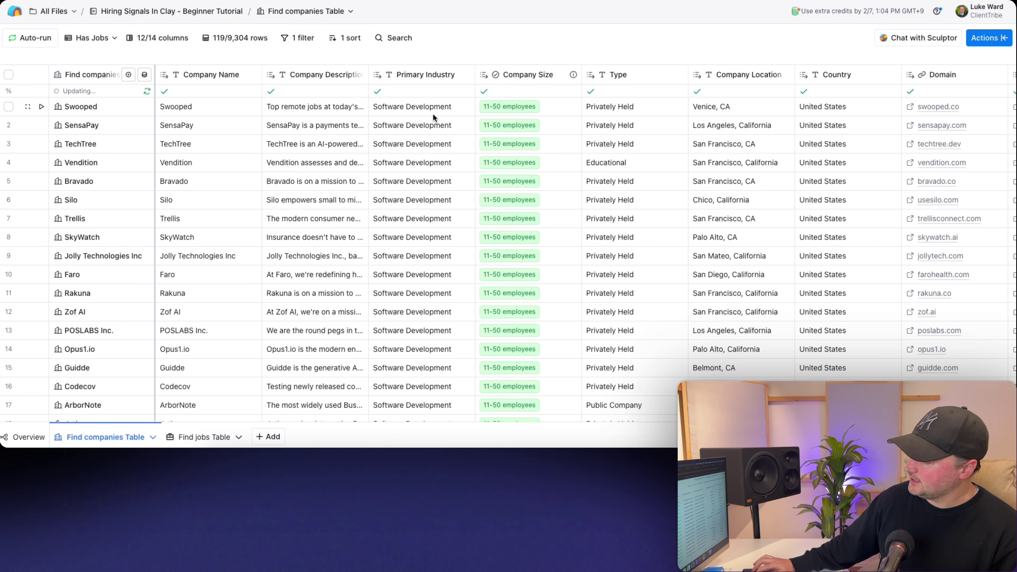
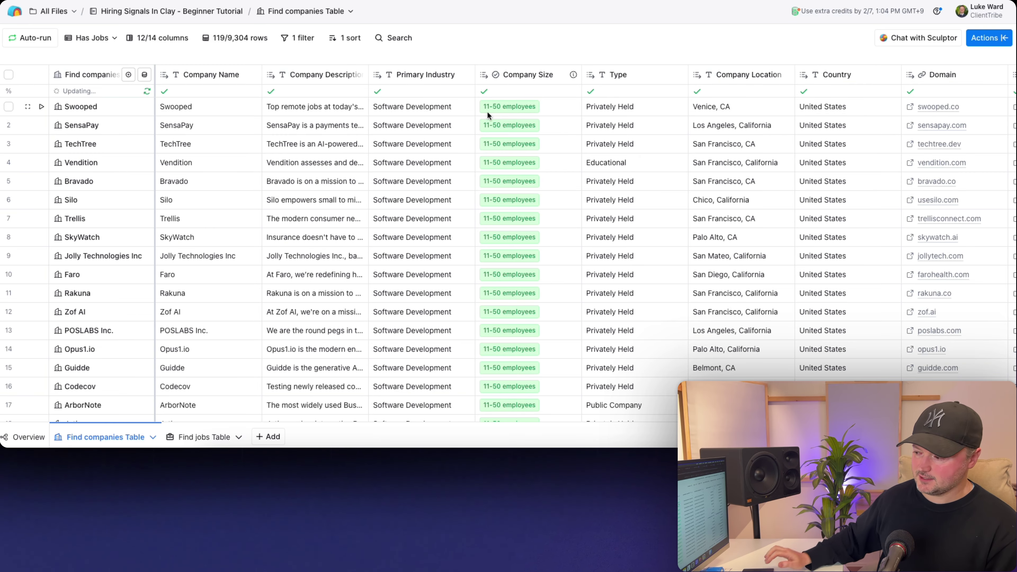
- Review the Number Of Jobs counts from Swooped's 74 down to Vendition
{"action": "scroll", "coordinate": [640, 163], "scroll_direction": "right", "scroll_amount": 10}
{"action": "left_click", "coordinate": [834, 108]}
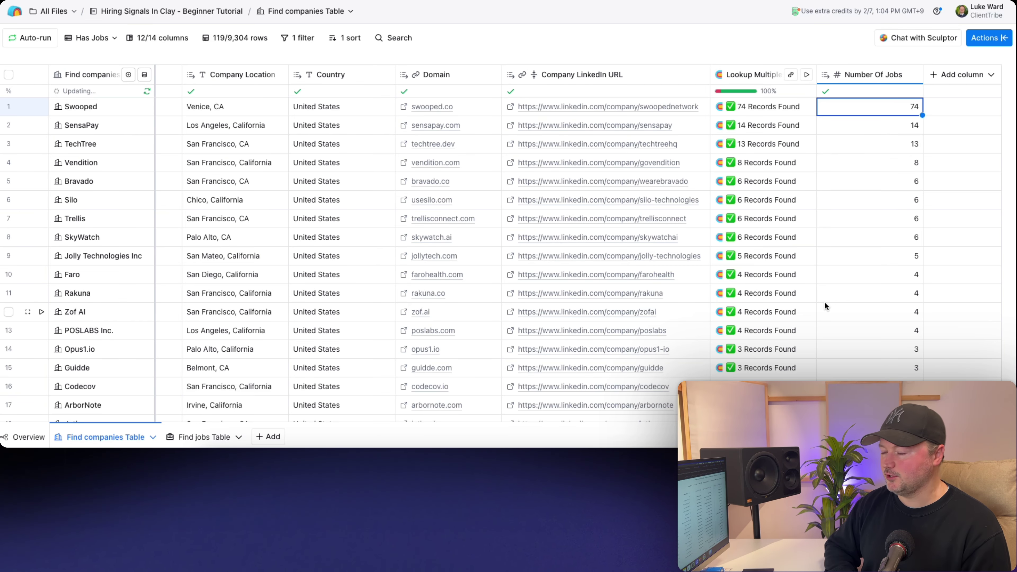
{"action": "key", "text": "Down"}
{"action": "key", "text": "Down"}
{"action": "key", "text": "Down"}
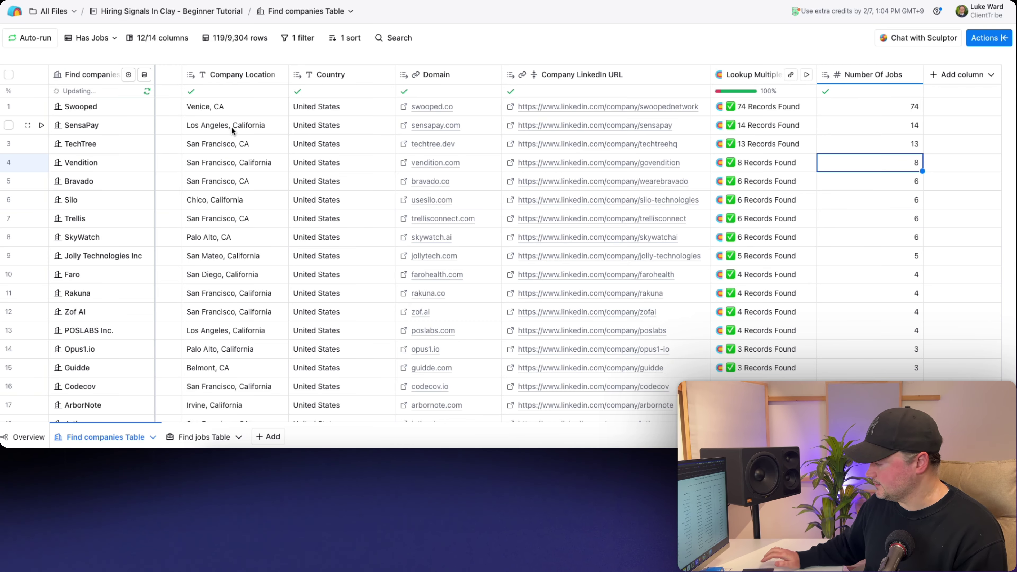
- Start a new Find people search that takes companies from the Has Jobs view
{"action": "left_click", "coordinate": [269, 436]}
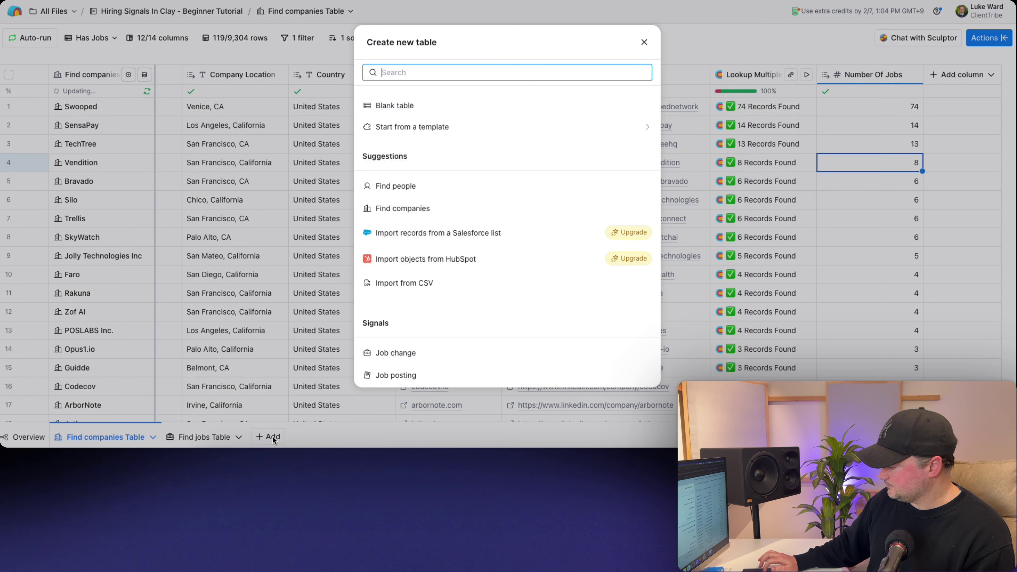
{"action": "left_click", "coordinate": [412, 188]}
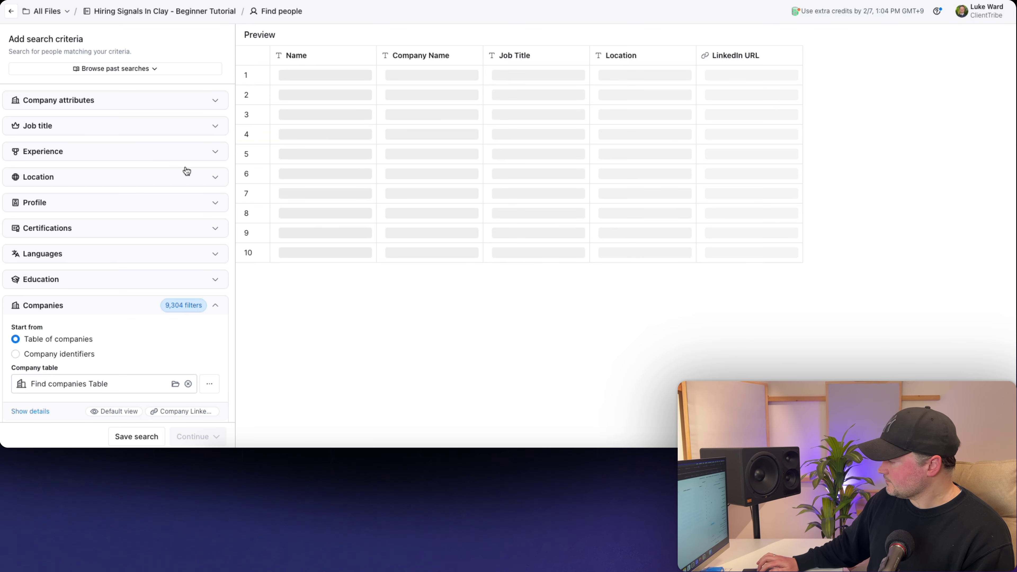
{"action": "scroll", "coordinate": [127, 159], "scroll_direction": "down", "scroll_amount": 3}
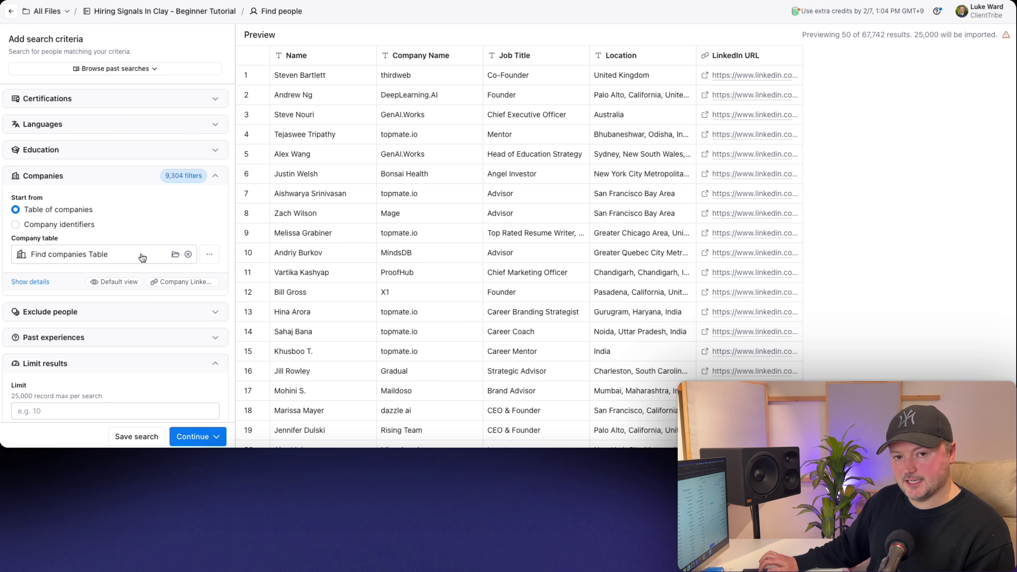
{"action": "left_click", "coordinate": [28, 282]}
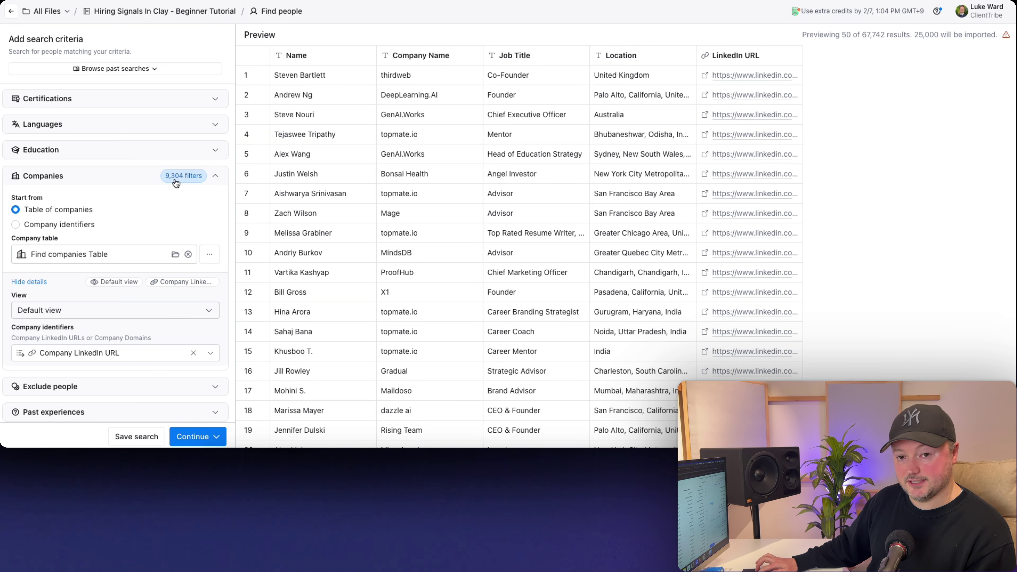
{"action": "left_click", "coordinate": [112, 316]}
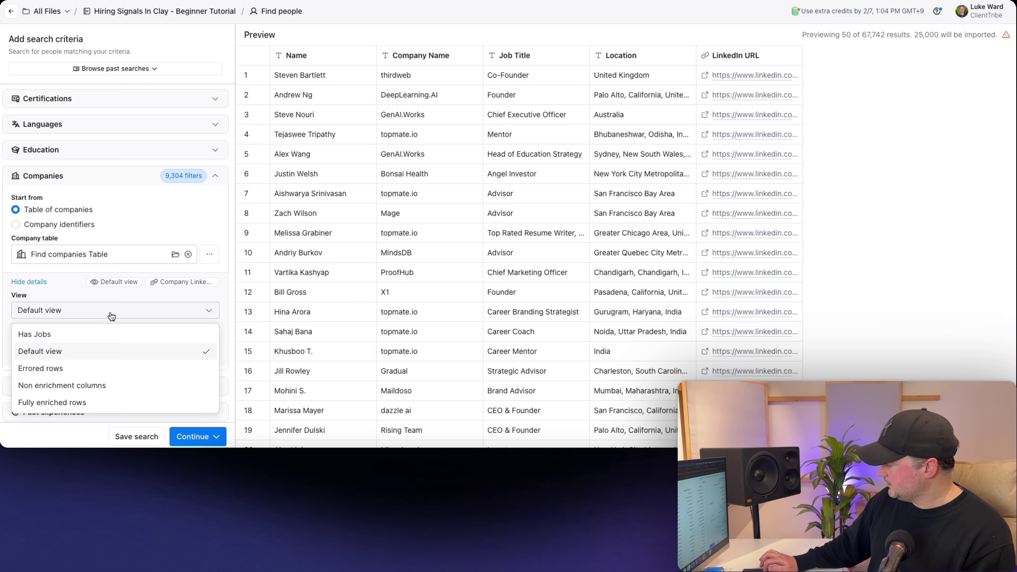
{"action": "left_click", "coordinate": [71, 333]}
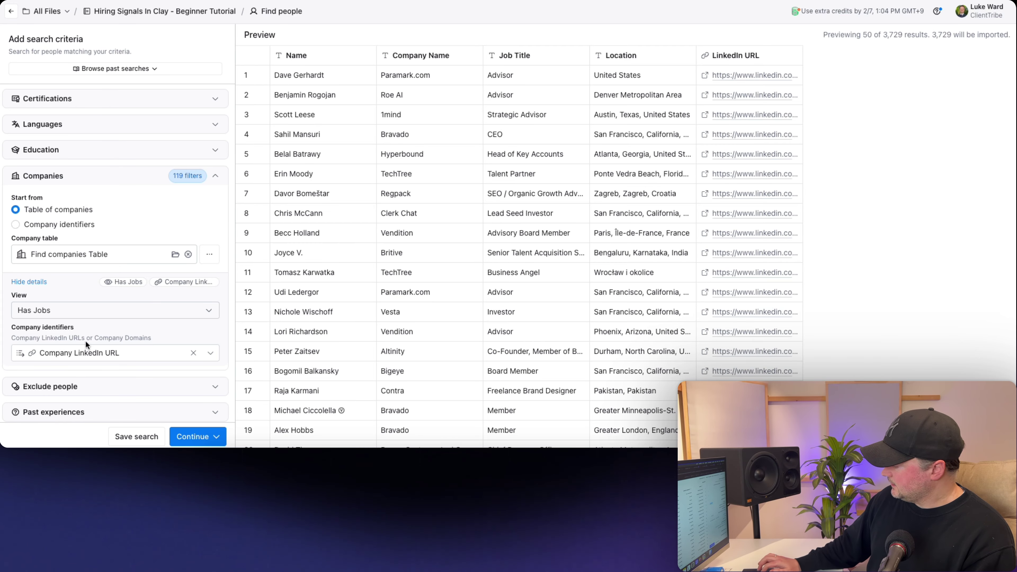
- Note the 3,729 matching people and expand the Job title criteria
{"action": "mouse_move", "coordinate": [102, 358]}
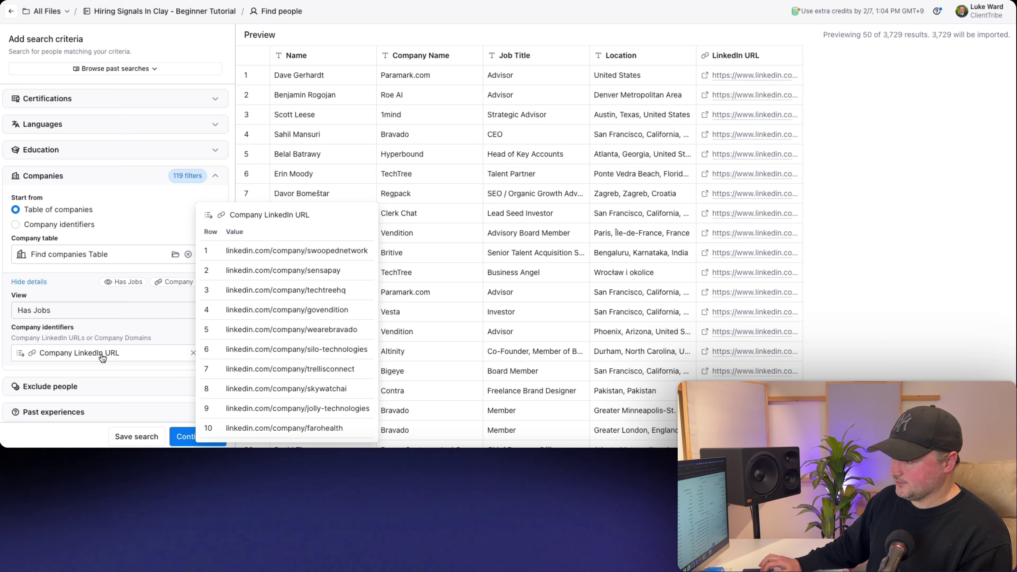
{"action": "double_click", "coordinate": [893, 35]}
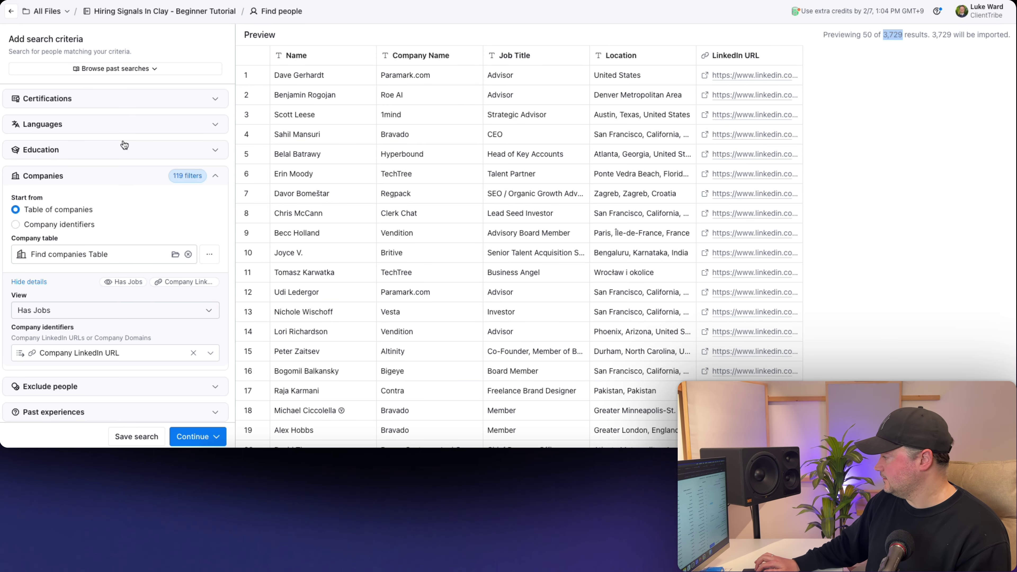
{"action": "scroll", "coordinate": [105, 178], "scroll_direction": "up", "scroll_amount": 5}
{"action": "left_click", "coordinate": [35, 126]}
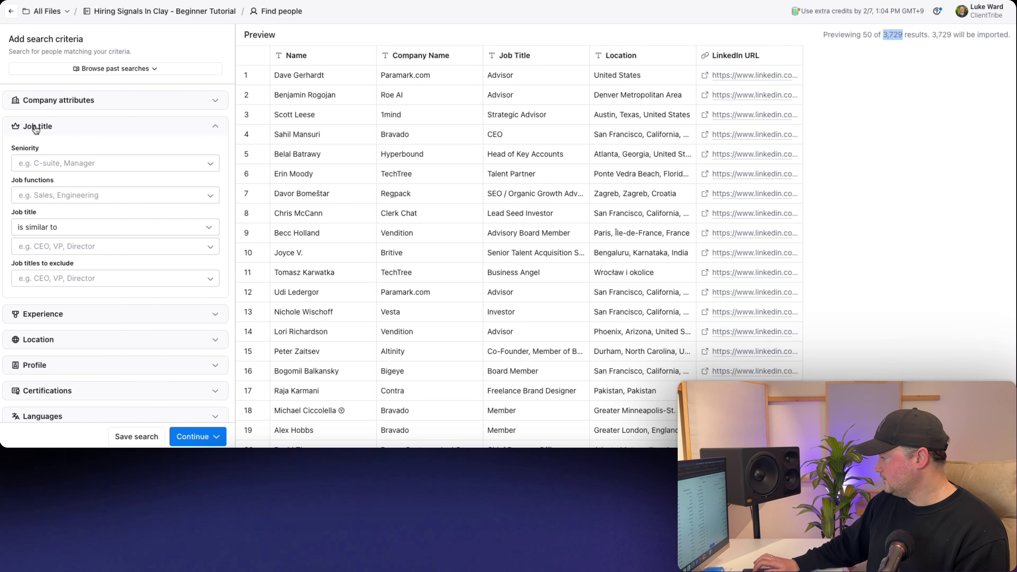
- Add job titles SVP Sales, SVP of Sales, Head of Sales and Sales Director, leaving 44 people
{"action": "left_click", "coordinate": [48, 243]}
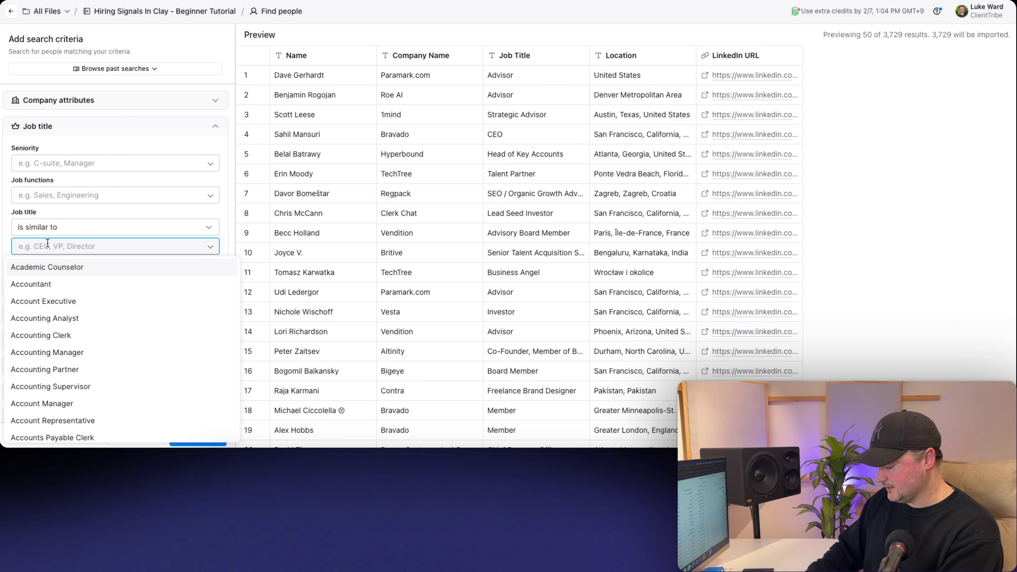
{"action": "type", "text": "SVP Sales"}
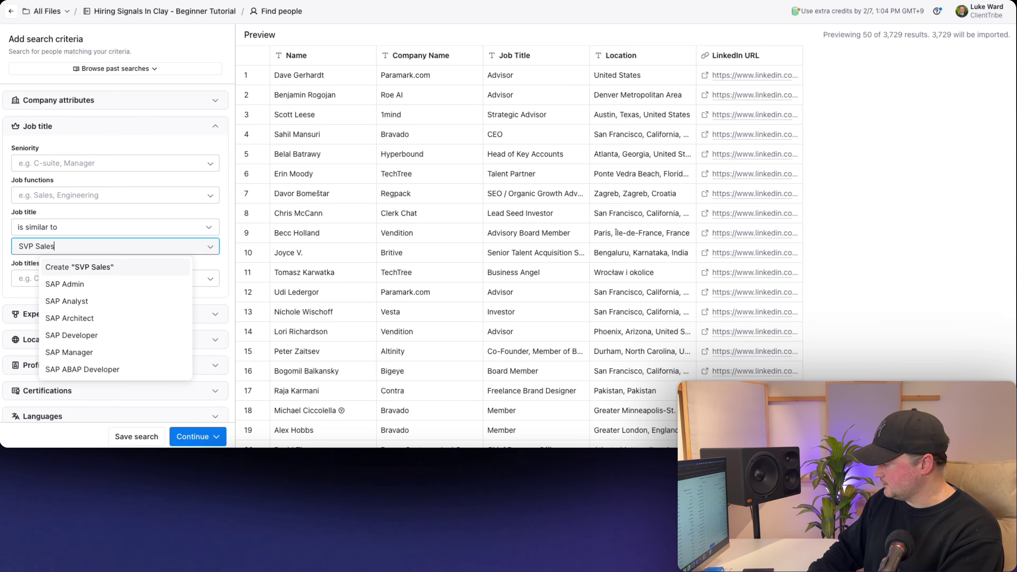
{"action": "key", "text": "Return"}
{"action": "type", "text": "SVP "}
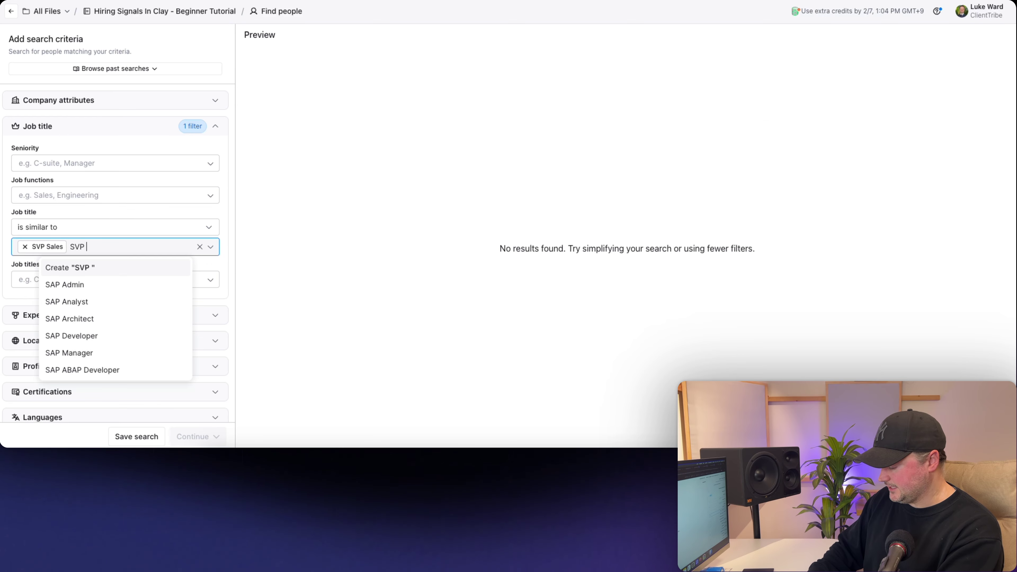
{"action": "type", "text": "of Sales"}
{"action": "key", "text": "Return"}
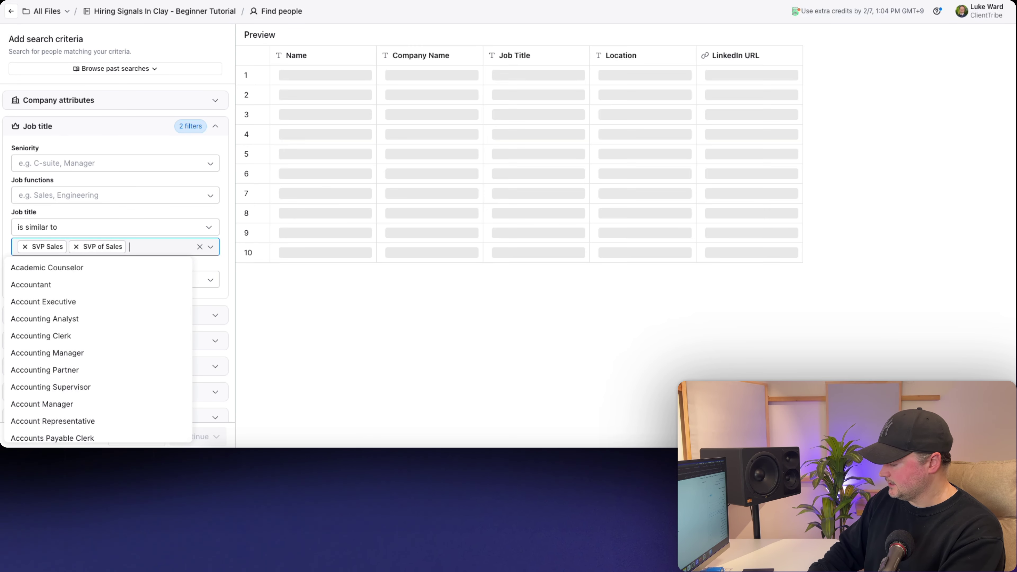
{"action": "type", "text": "Head of Sales"}
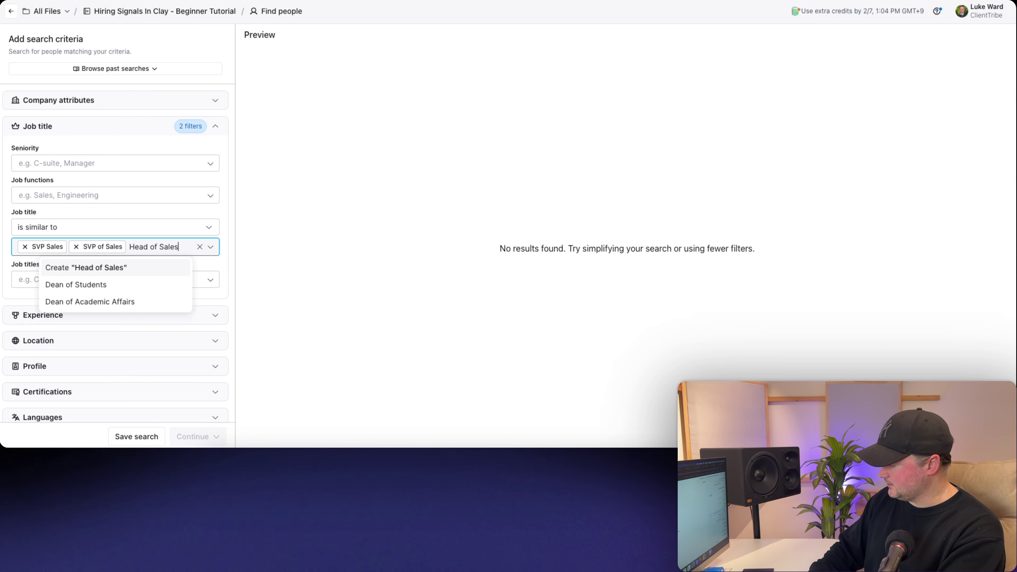
{"action": "key", "text": "Return"}
{"action": "type", "text": "Sales Direc"}
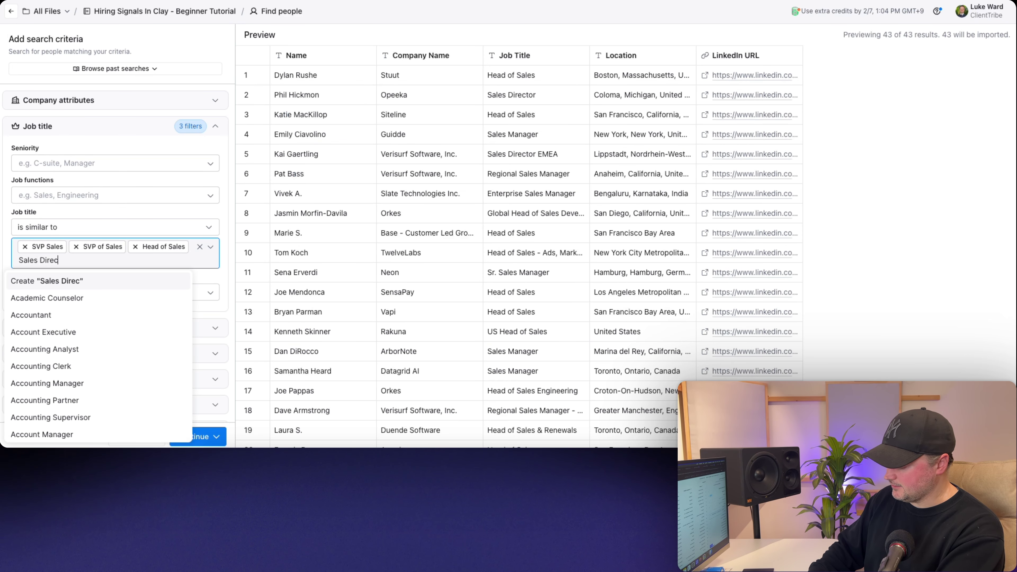
{"action": "type", "text": "tor"}
{"action": "key", "text": "Return"}
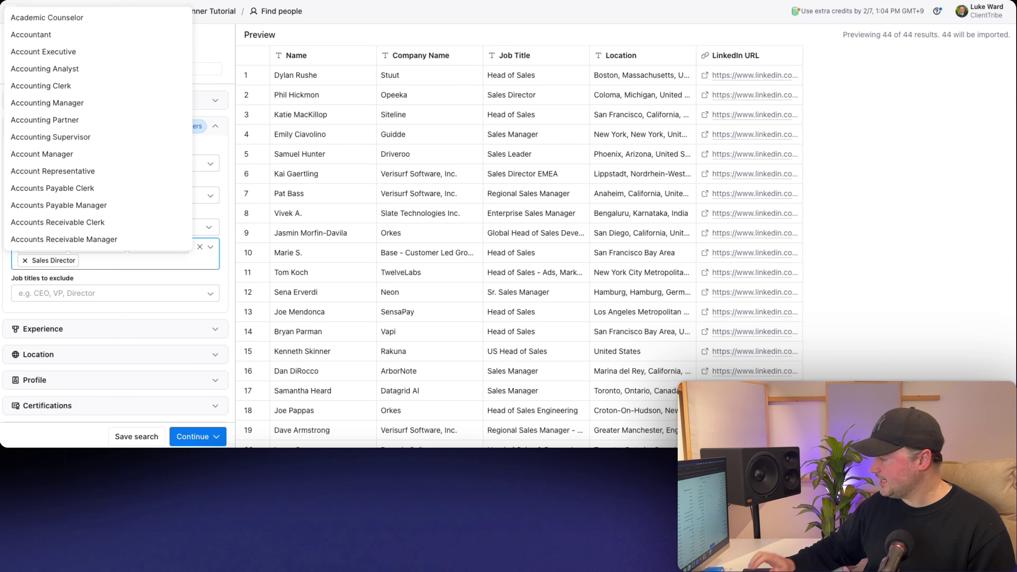
{"action": "left_click", "coordinate": [43, 295]}
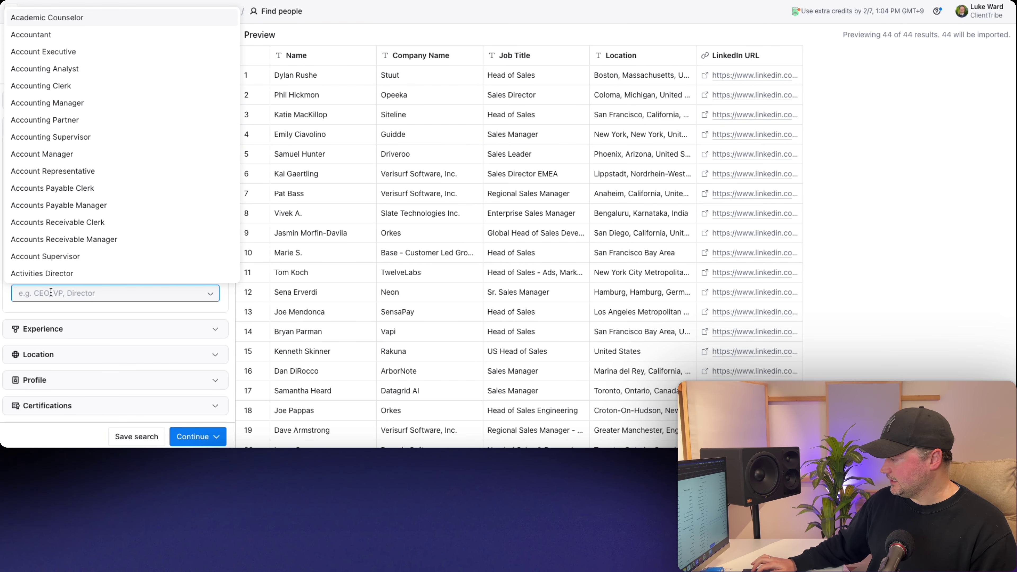
{"action": "key", "text": "Escape"}
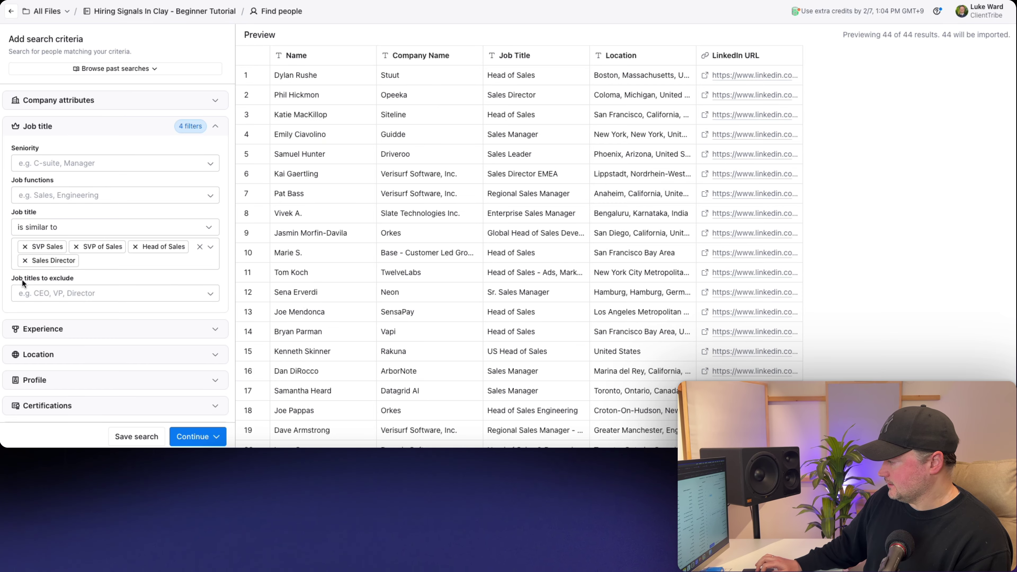
- Switch job title matching to 'contains' and add CEO and Founder as titles
{"action": "left_click", "coordinate": [68, 227]}
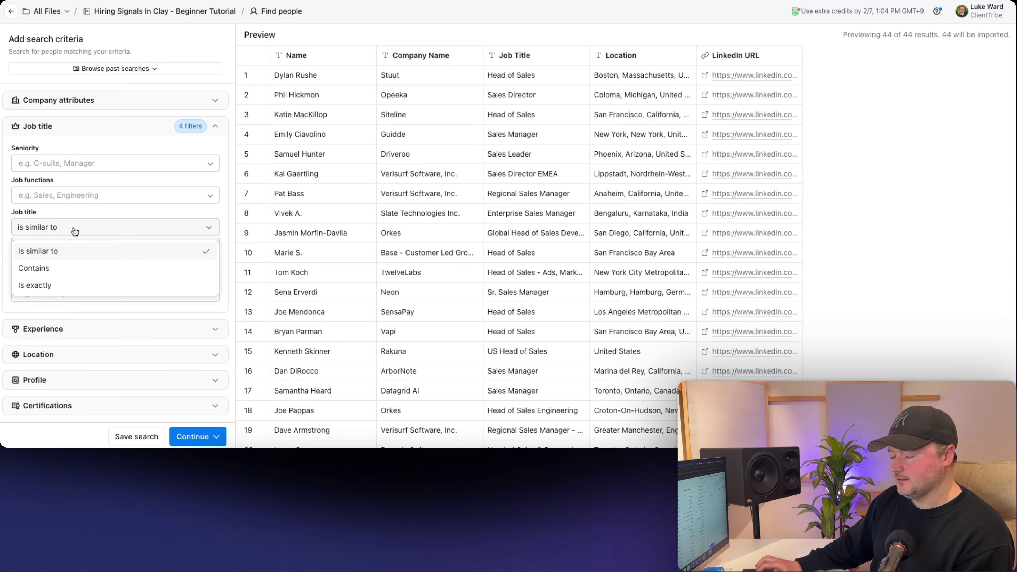
{"action": "left_click", "coordinate": [52, 266]}
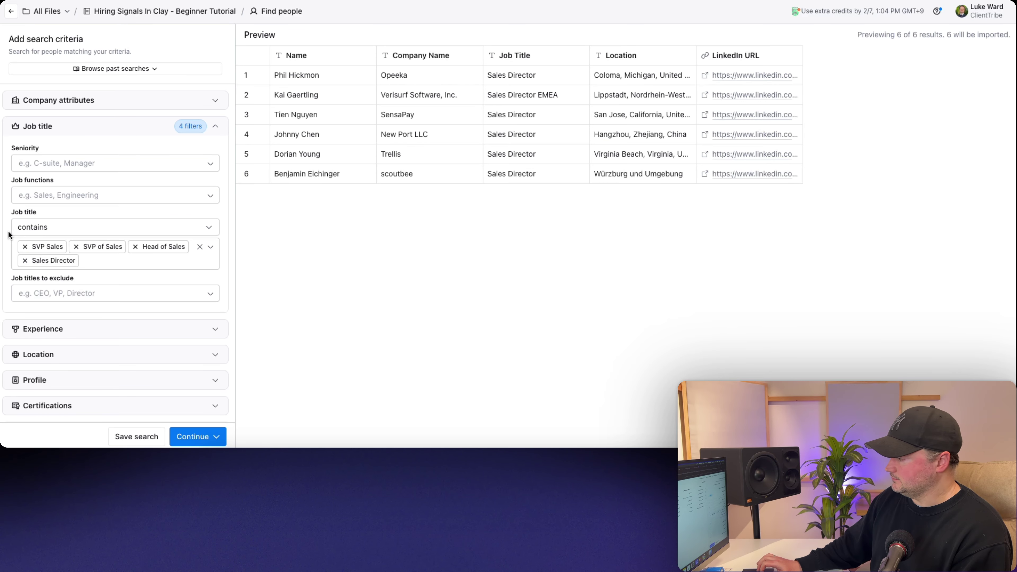
{"action": "left_click", "coordinate": [104, 252]}
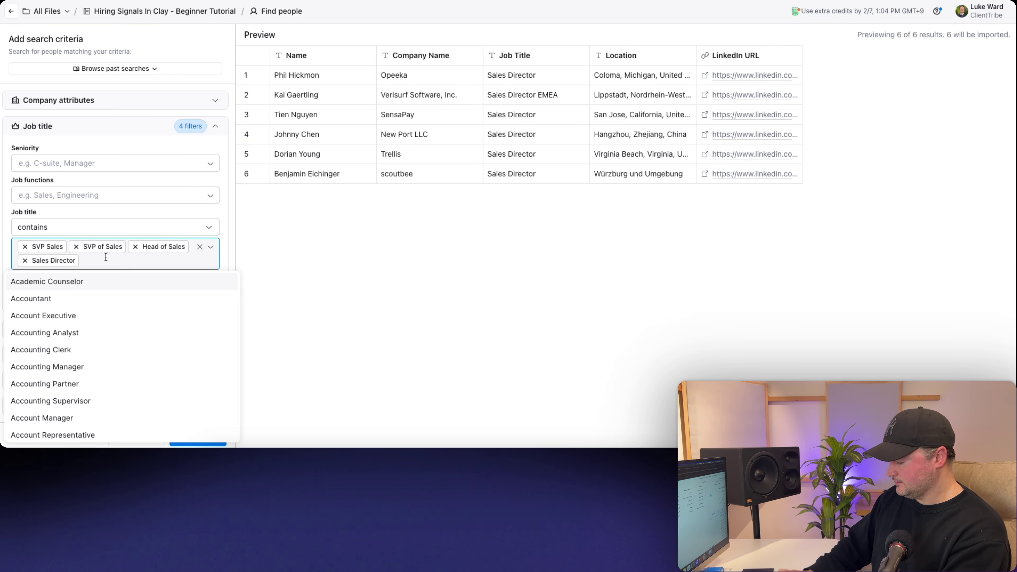
{"action": "type", "text": "CEO"}
{"action": "key", "text": "Return"}
{"action": "type", "text": "Founder"}
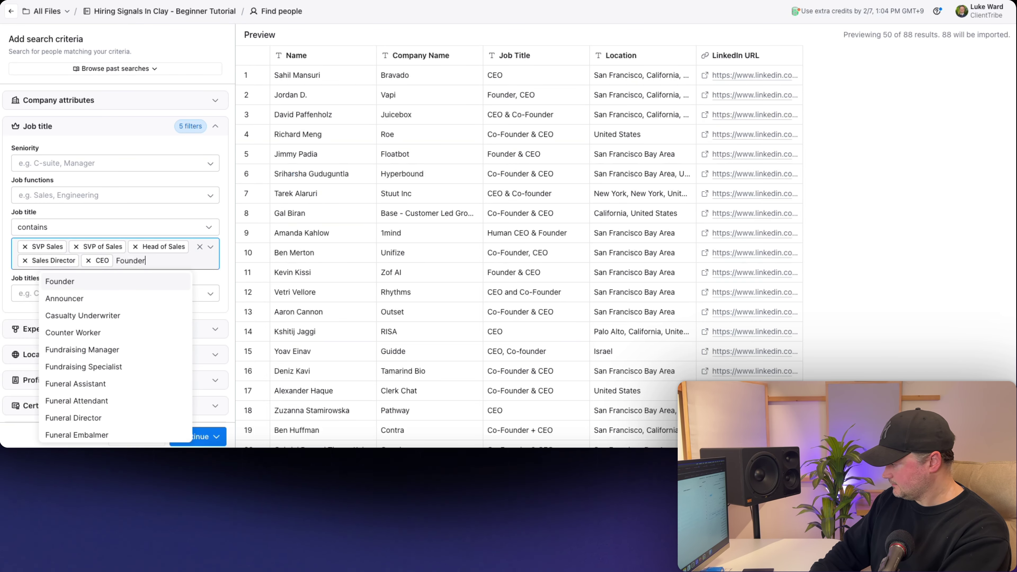
{"action": "key", "text": "Return"}
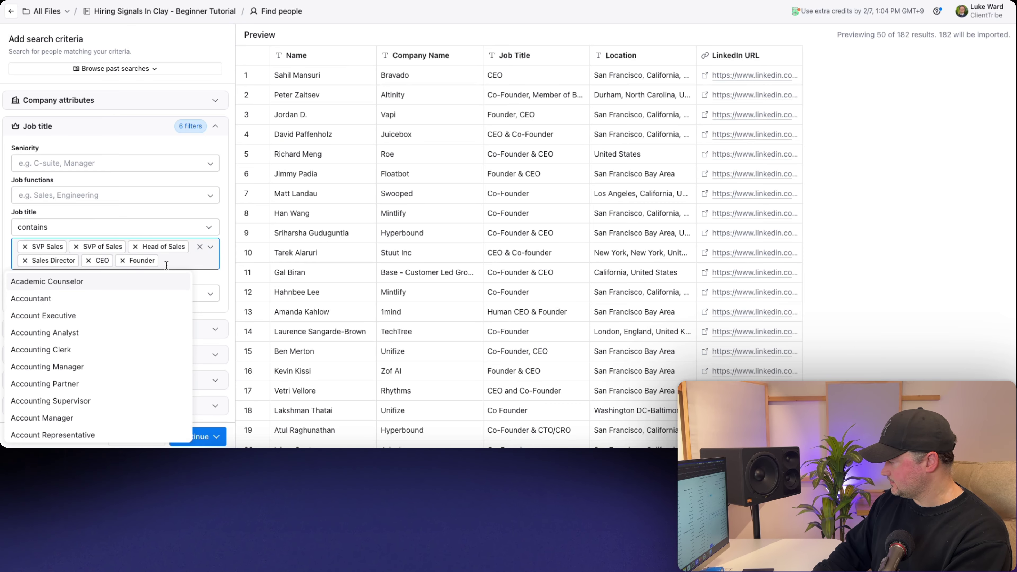
- Drop Head of Sales and add Chief Sales Officer, leaving 182 people to import
{"action": "type", "text": "Head of "}
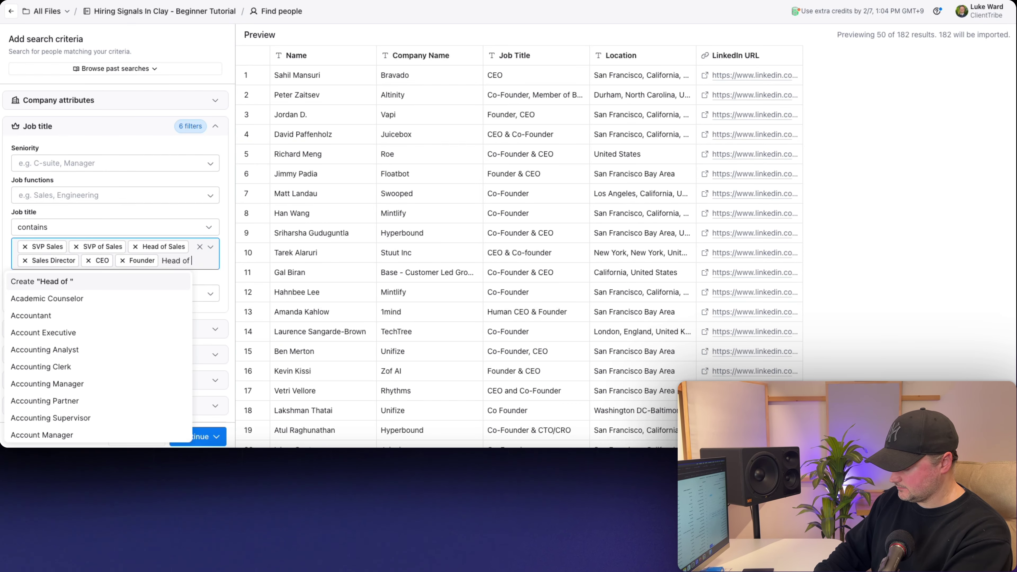
{"action": "type", "text": "Sales"}
{"action": "key", "text": "Return"}
{"action": "type", "text": "Chie"}
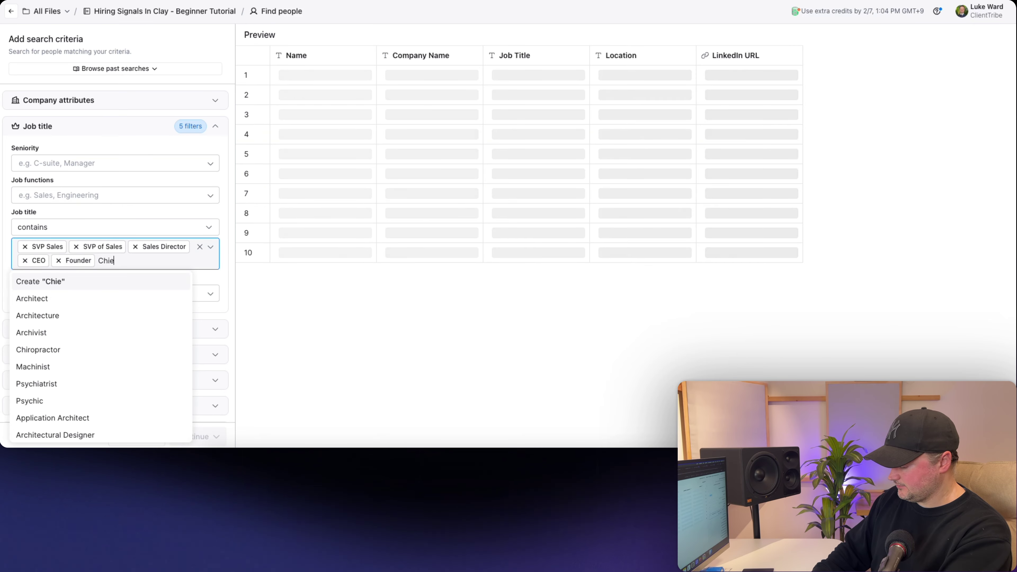
{"action": "type", "text": "f Sales Officer"}
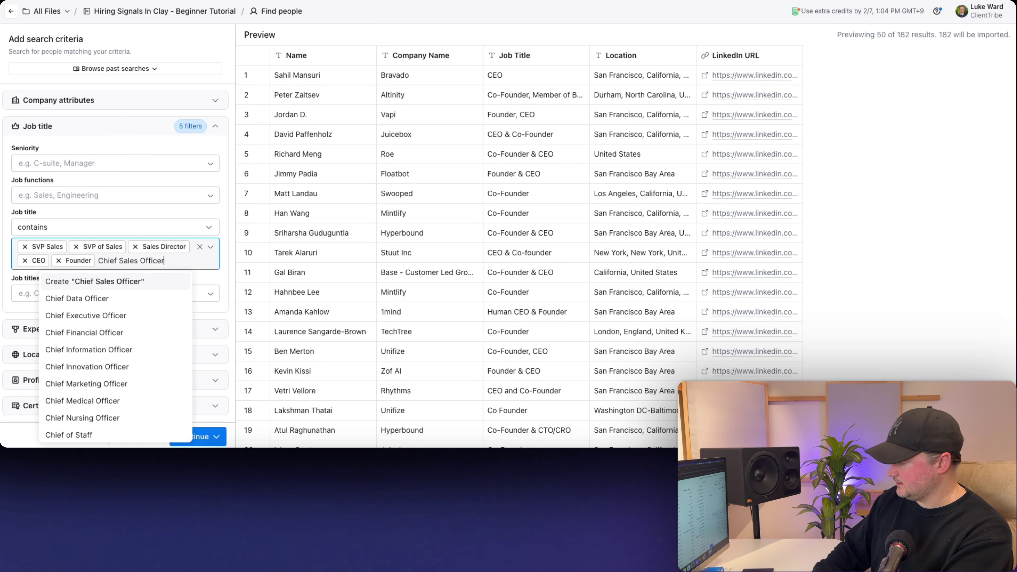
{"action": "key", "text": "Return"}
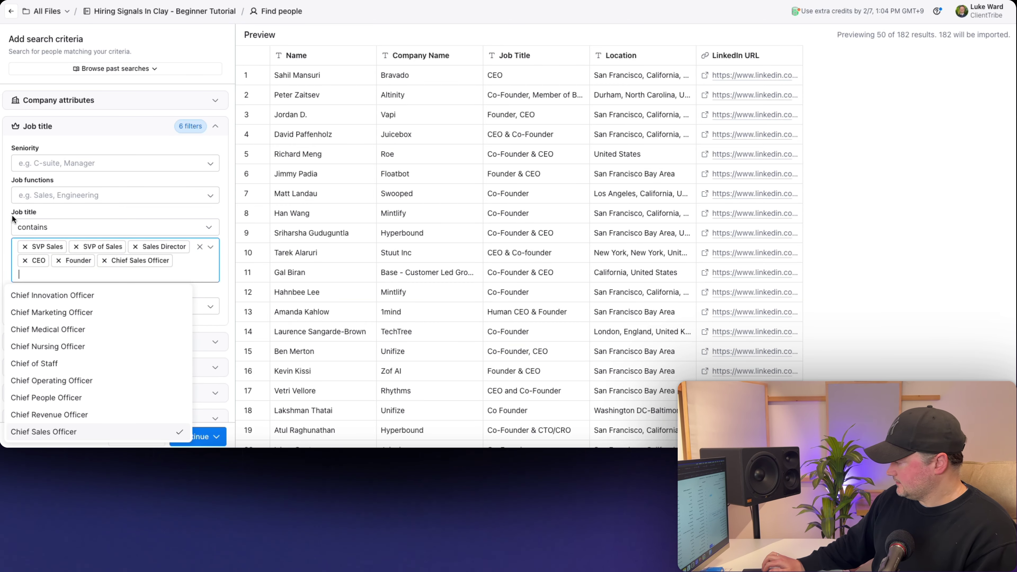
{"action": "left_click", "coordinate": [2, 223]}
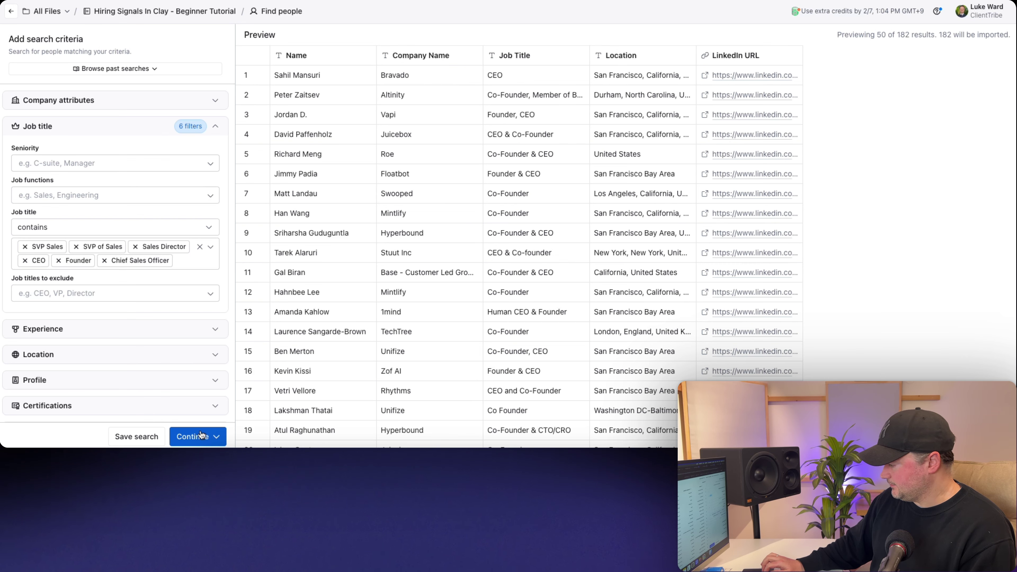
{"action": "left_click", "coordinate": [193, 436]}
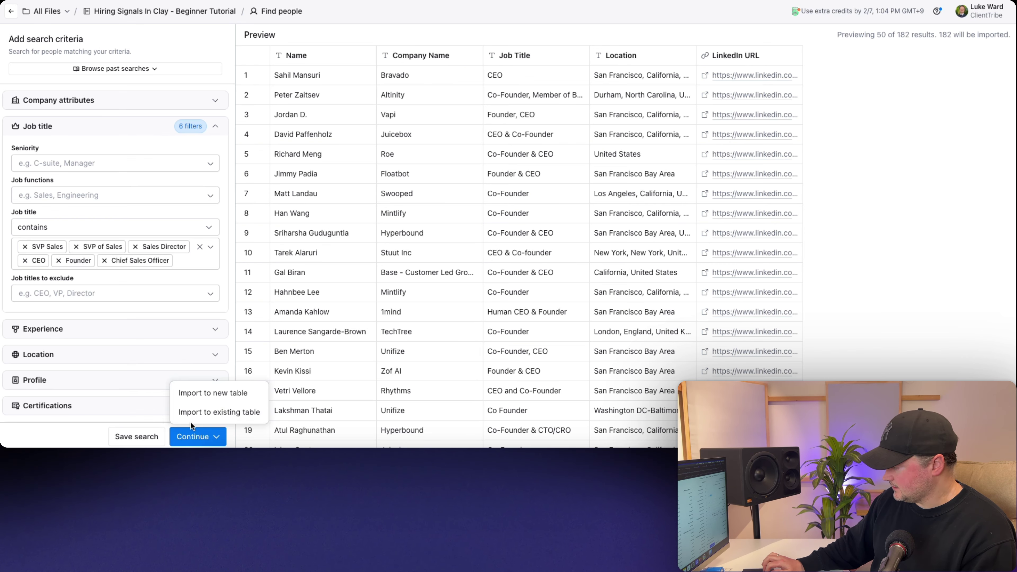
- Import the 182 people into a new Find people Table and collapse the Actions panel
{"action": "left_click", "coordinate": [203, 391]}
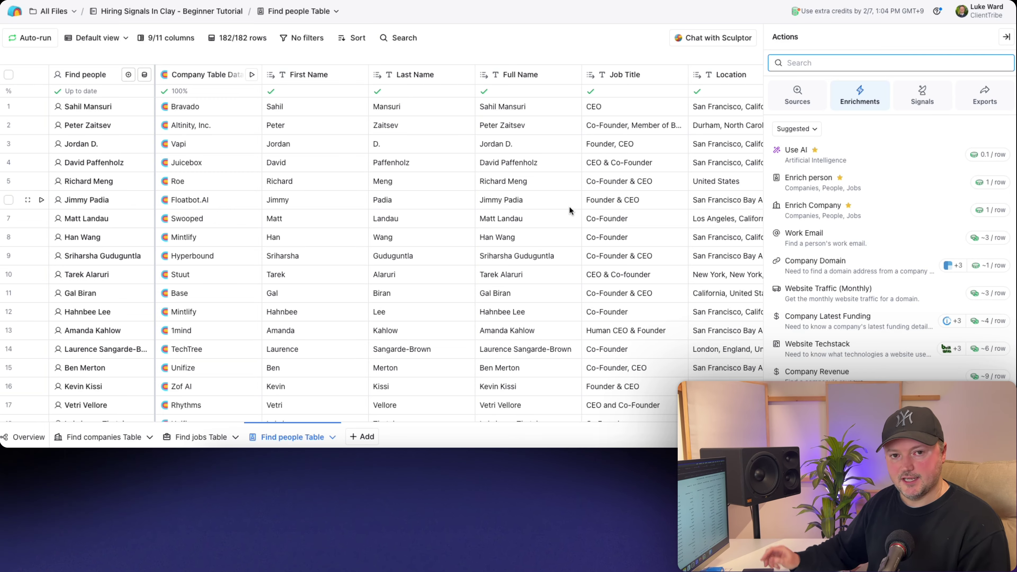
{"action": "left_click", "coordinate": [1005, 37]}
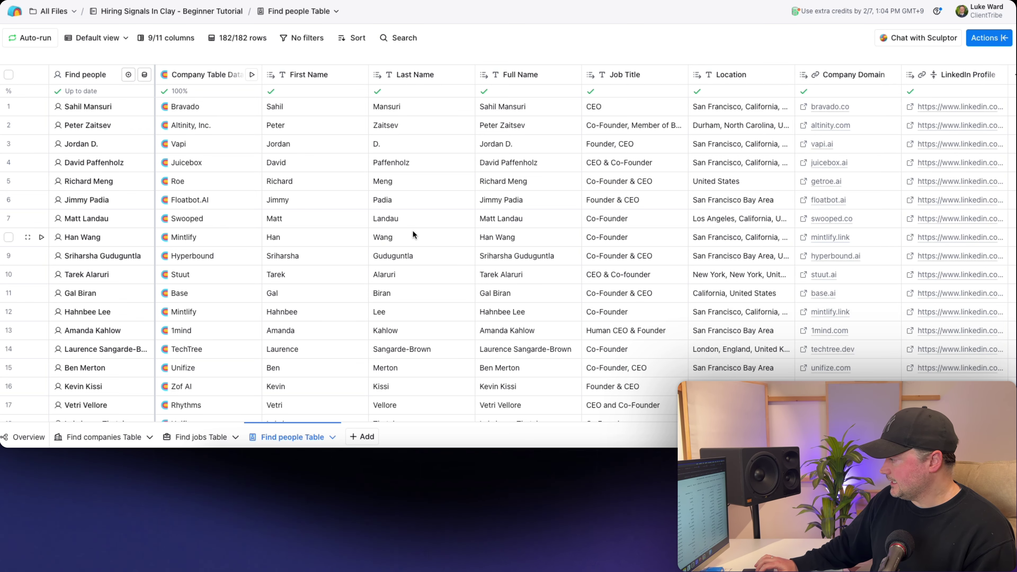
{"action": "left_click", "coordinate": [89, 108]}
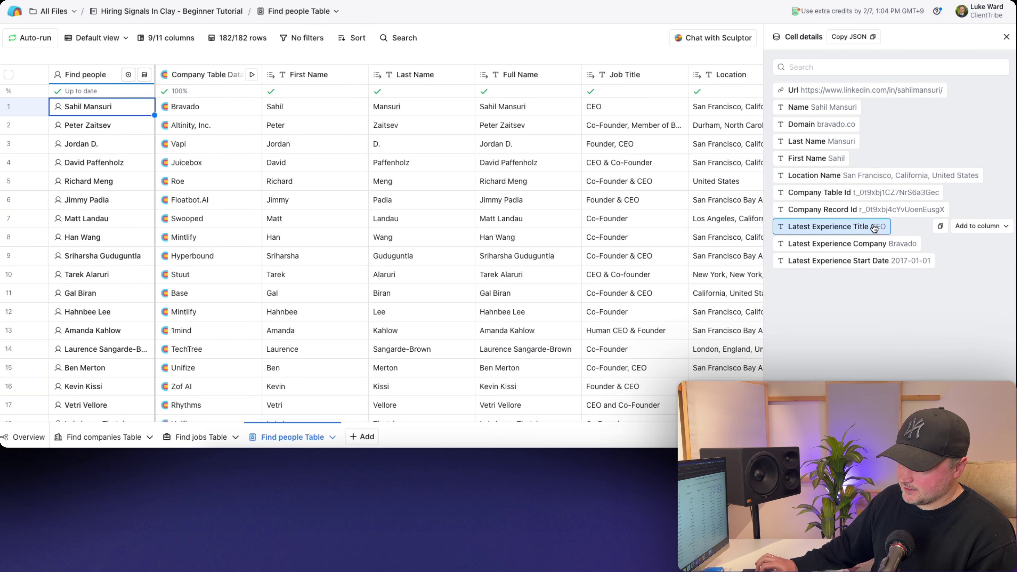
- From Bravado's company data, add a Company Description column to the people table
{"action": "scroll", "coordinate": [416, 237], "scroll_direction": "right", "scroll_amount": 5}
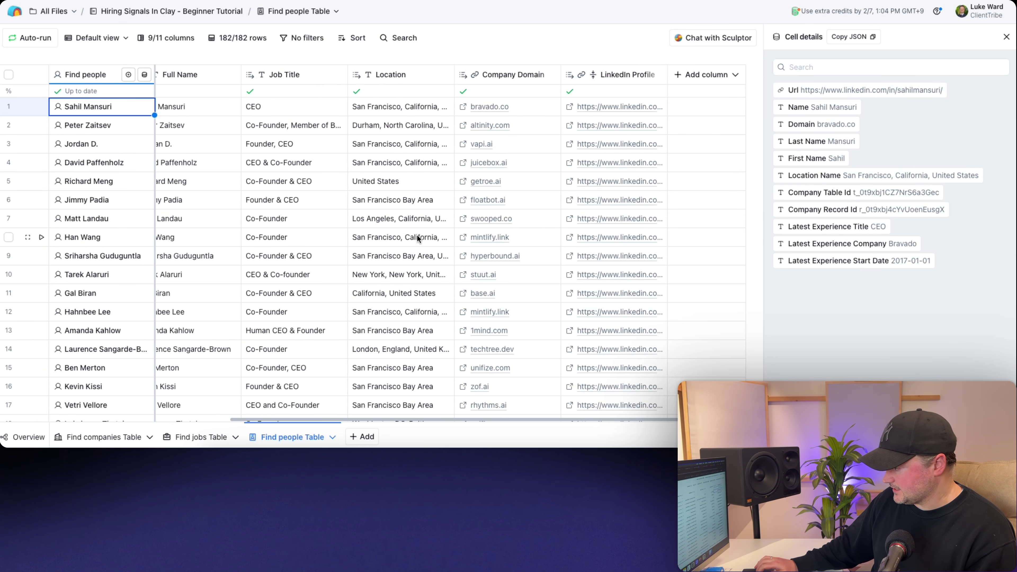
{"action": "scroll", "coordinate": [416, 234], "scroll_direction": "left", "scroll_amount": 5}
{"action": "mouse_move", "coordinate": [861, 267]}
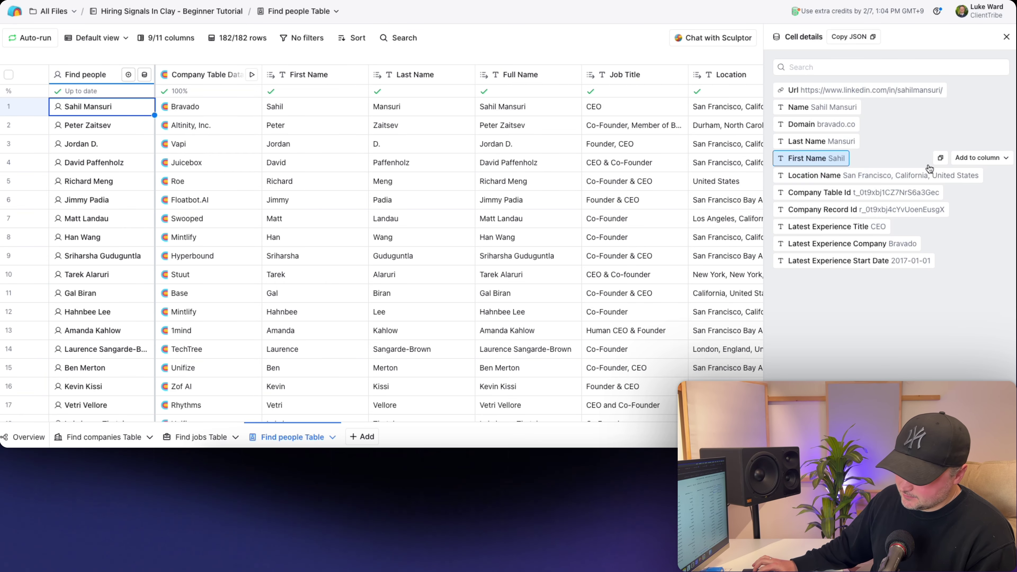
{"action": "left_click", "coordinate": [1005, 39]}
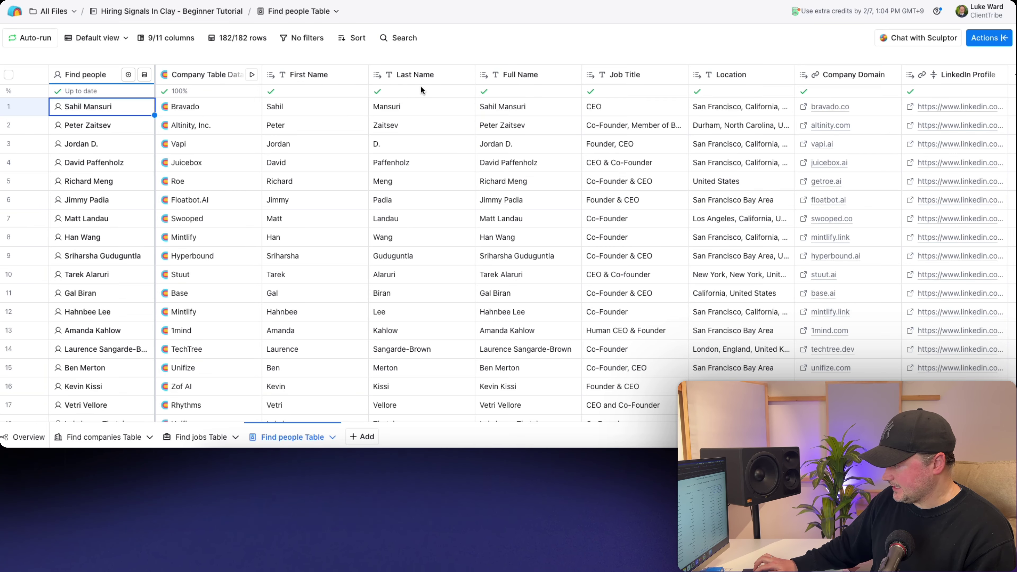
{"action": "left_click", "coordinate": [188, 107]}
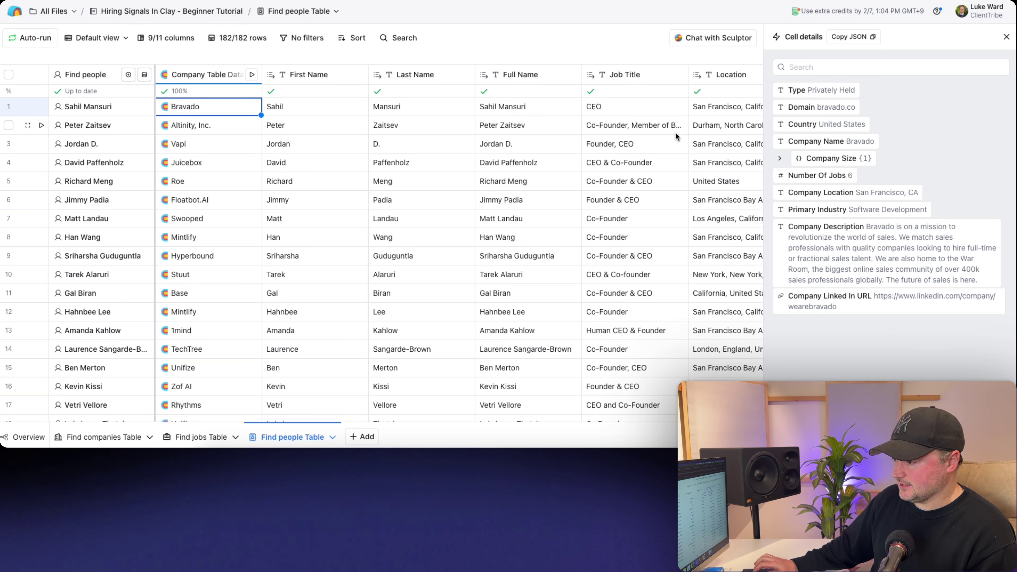
{"action": "left_click", "coordinate": [978, 227]}
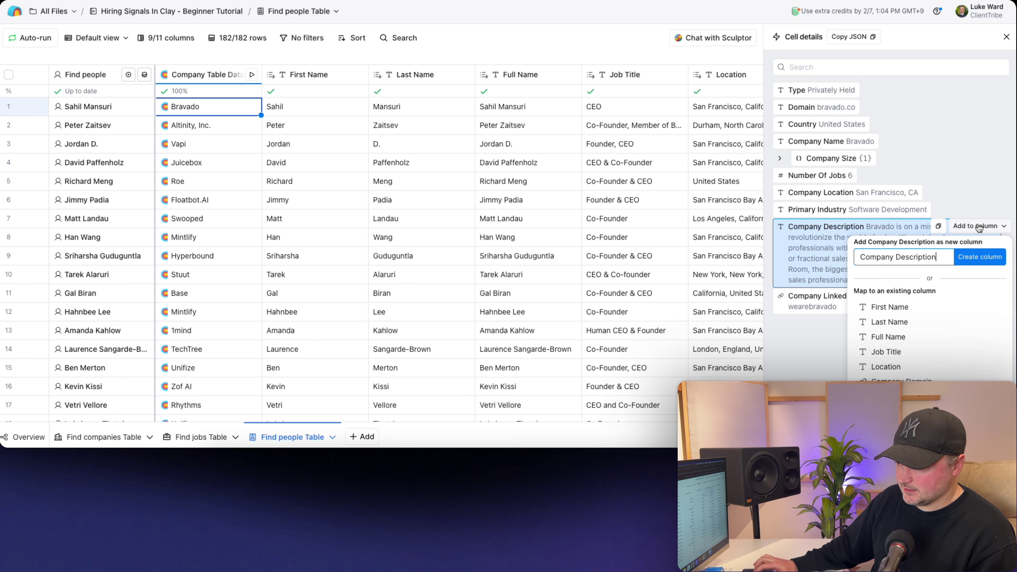
{"action": "left_click", "coordinate": [978, 257]}
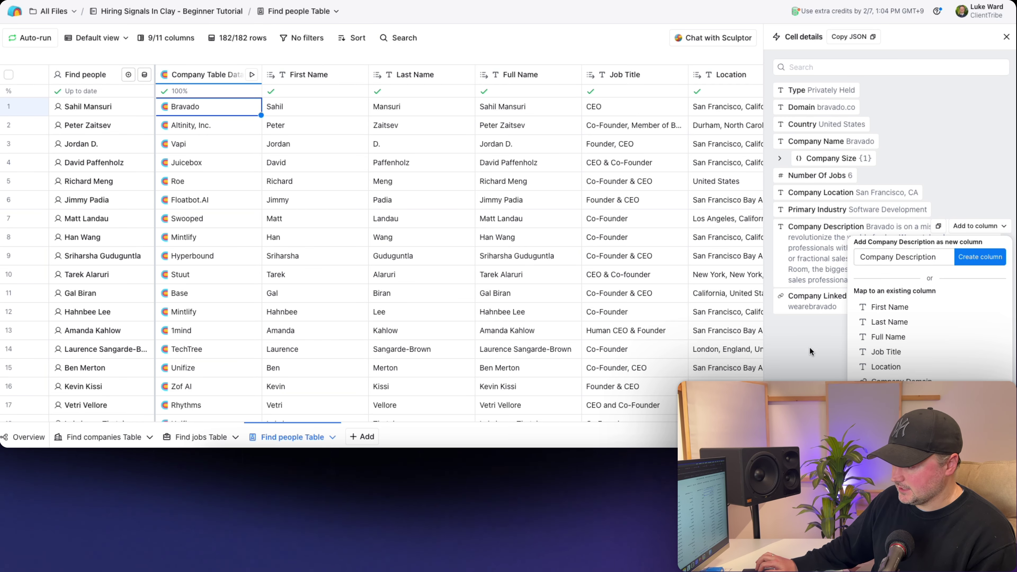
- Add a Company LinkedIn URL column, renamed without the space, and a Number Of Jobs column
{"action": "left_click", "coordinate": [968, 301]}
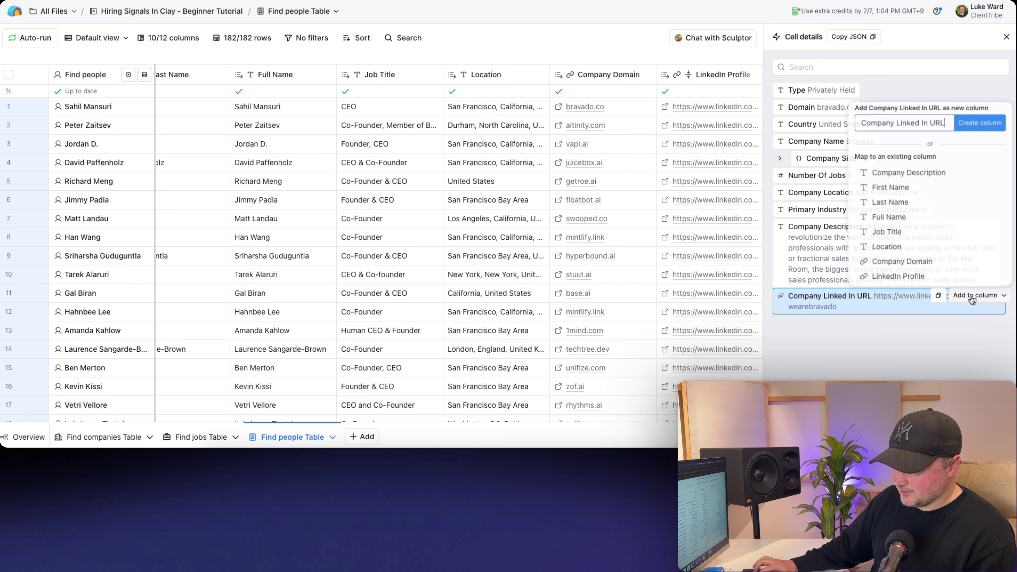
{"action": "left_click", "coordinate": [922, 121]}
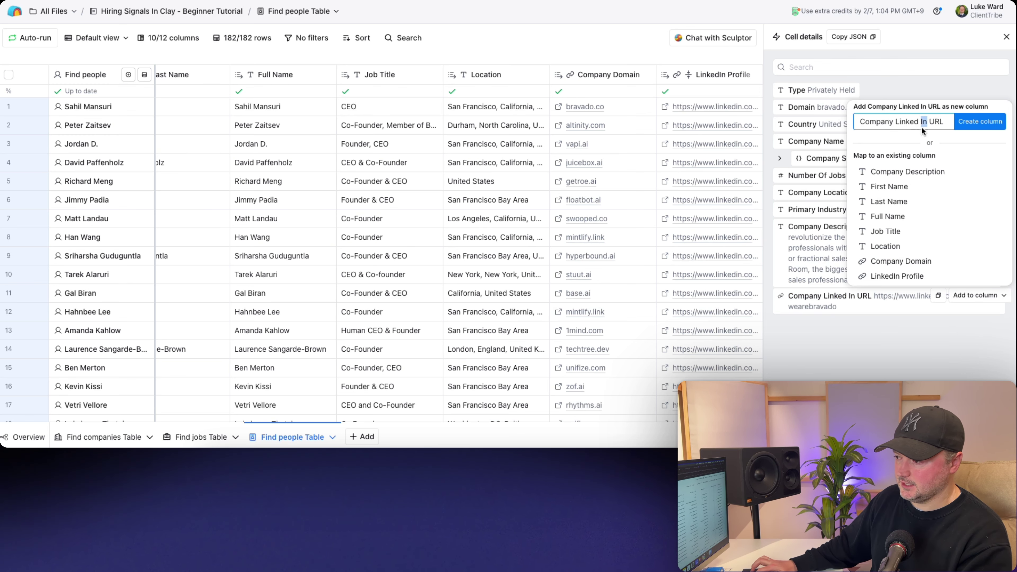
{"action": "key", "text": "BackSpace"}
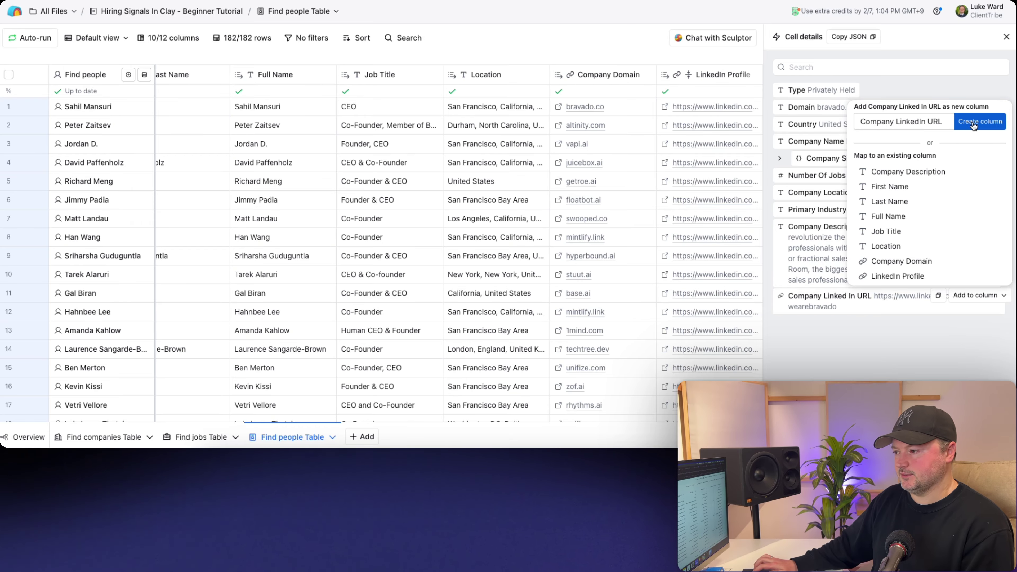
{"action": "left_click", "coordinate": [974, 122]}
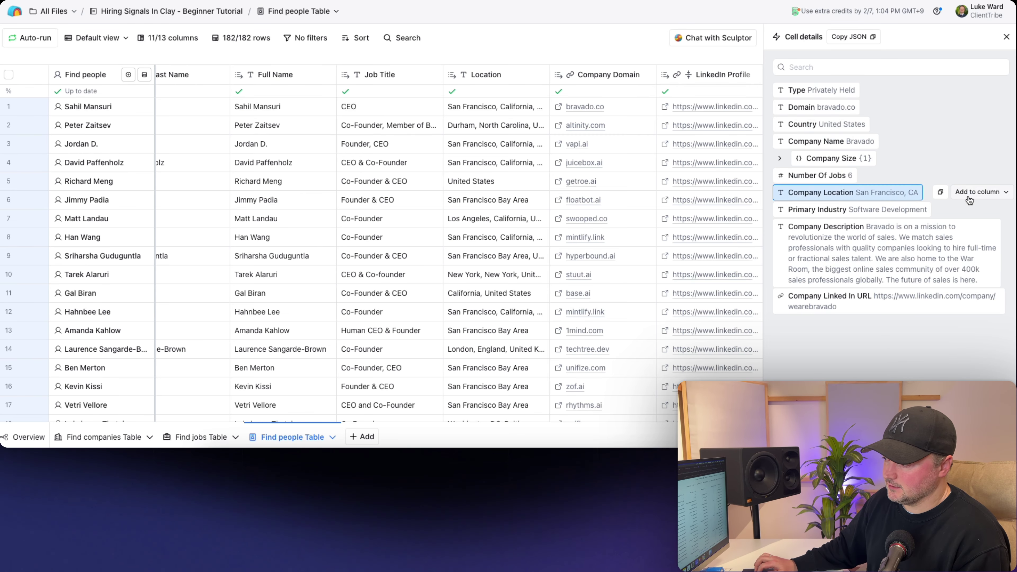
{"action": "left_click", "coordinate": [803, 182]}
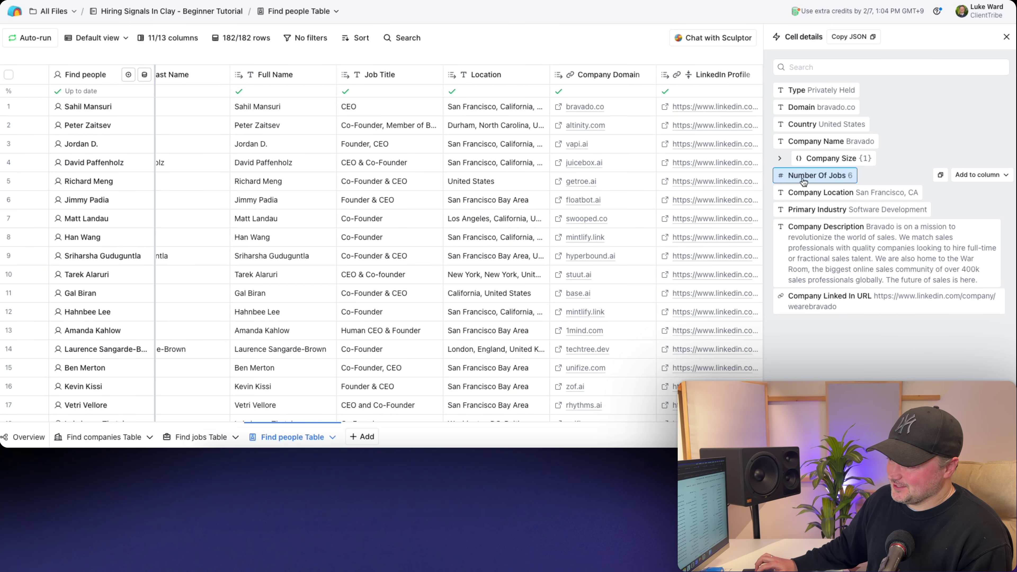
{"action": "left_click", "coordinate": [972, 176]}
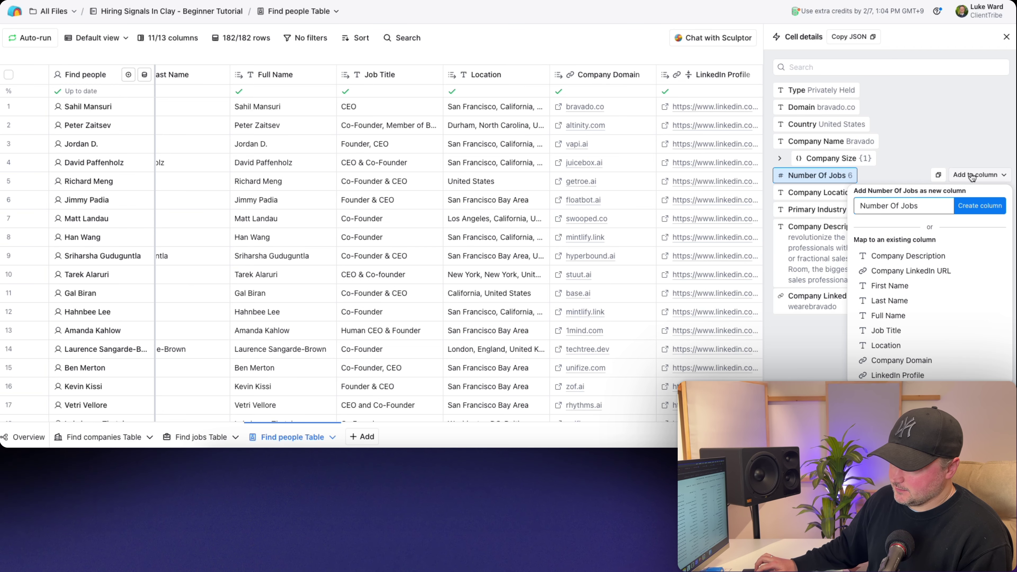
{"action": "left_click", "coordinate": [972, 207]}
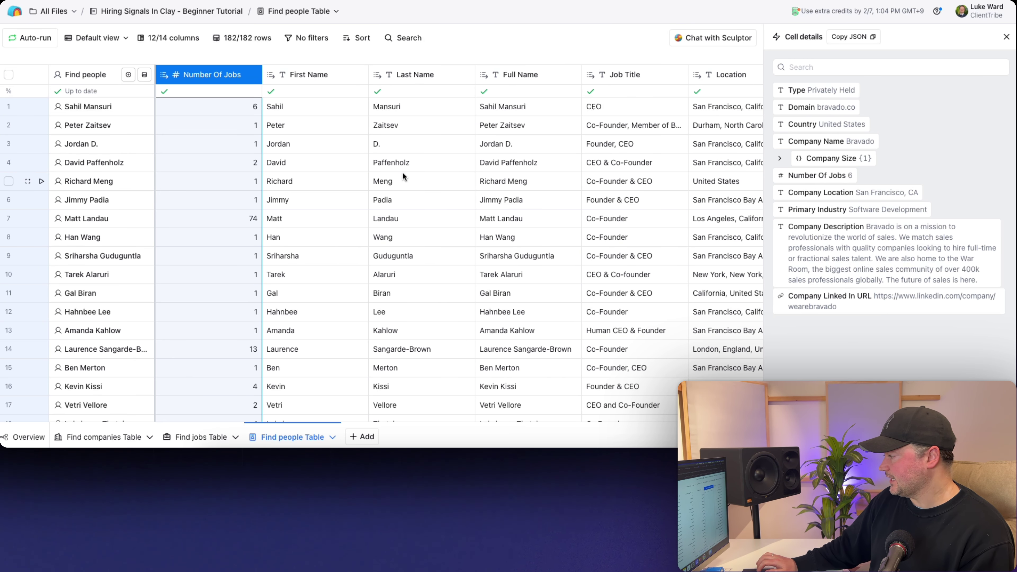
- Check the first row's new job count in the table, then reopen Bravado's company data
{"action": "left_click", "coordinate": [1006, 37]}
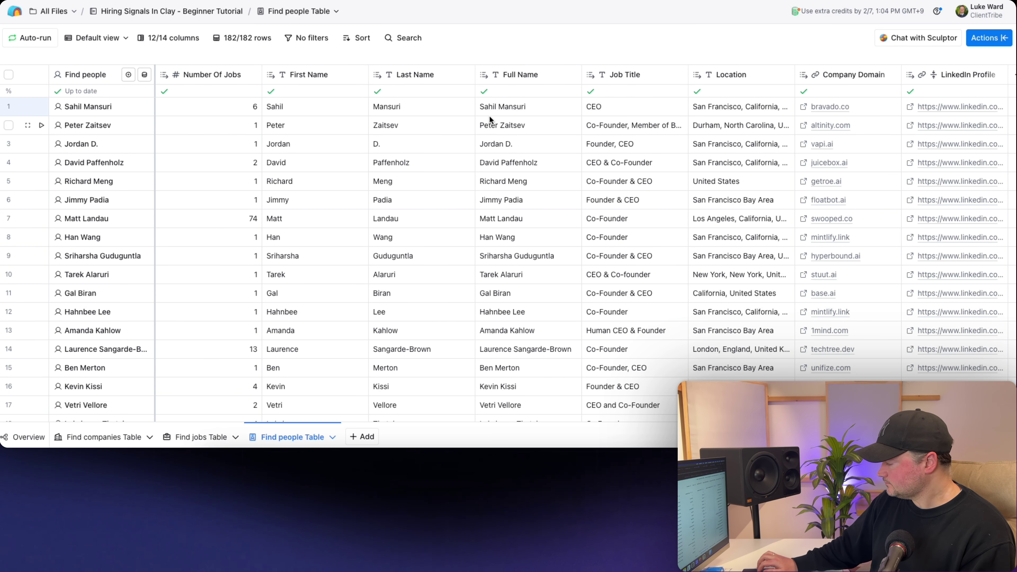
{"action": "scroll", "coordinate": [272, 192], "scroll_direction": "left", "scroll_amount": 3}
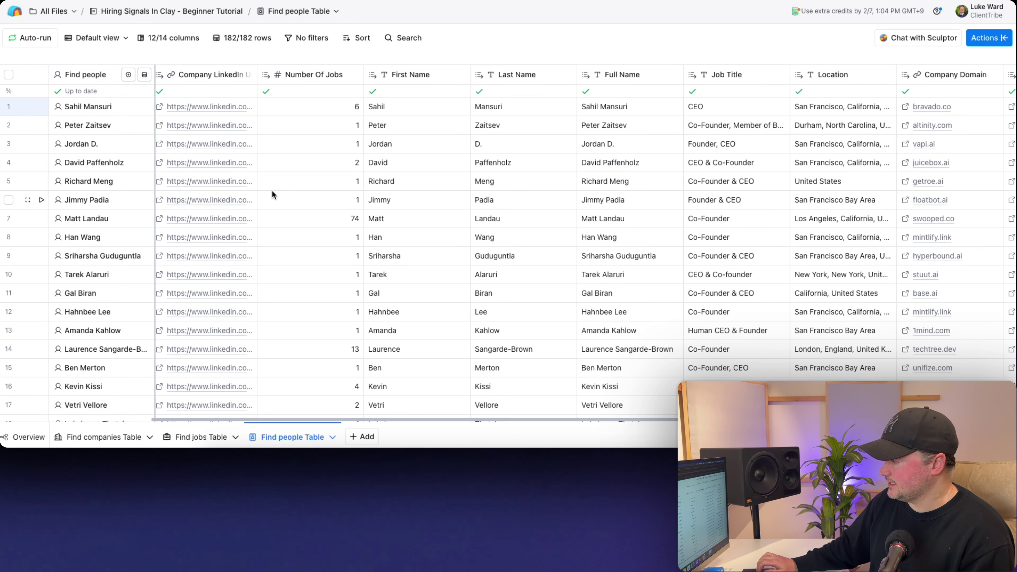
{"action": "left_click", "coordinate": [320, 113]}
{"action": "left_click", "coordinate": [384, 109]}
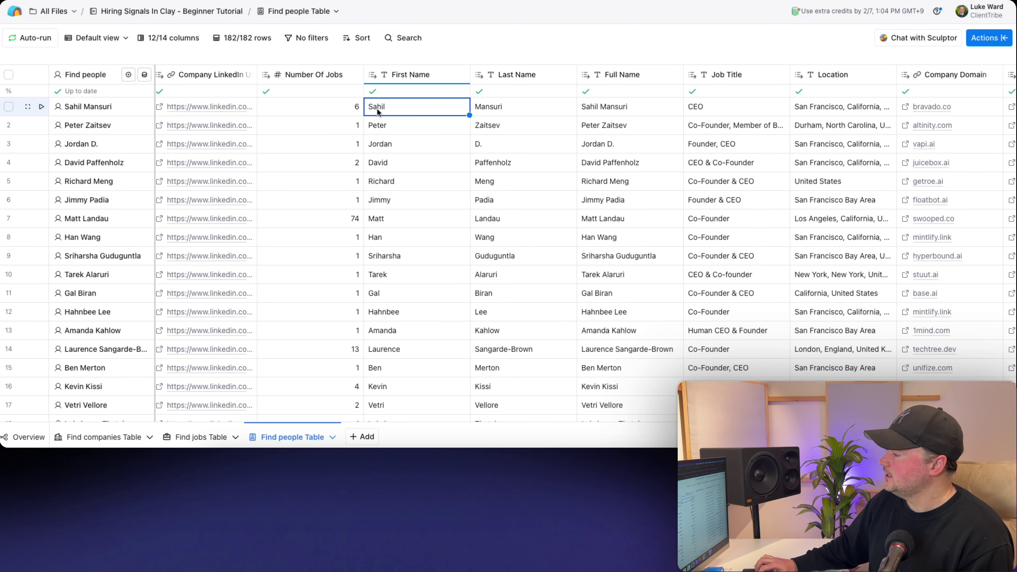
{"action": "left_click", "coordinate": [326, 108]}
{"action": "scroll", "coordinate": [326, 113], "scroll_direction": "left", "scroll_amount": 2}
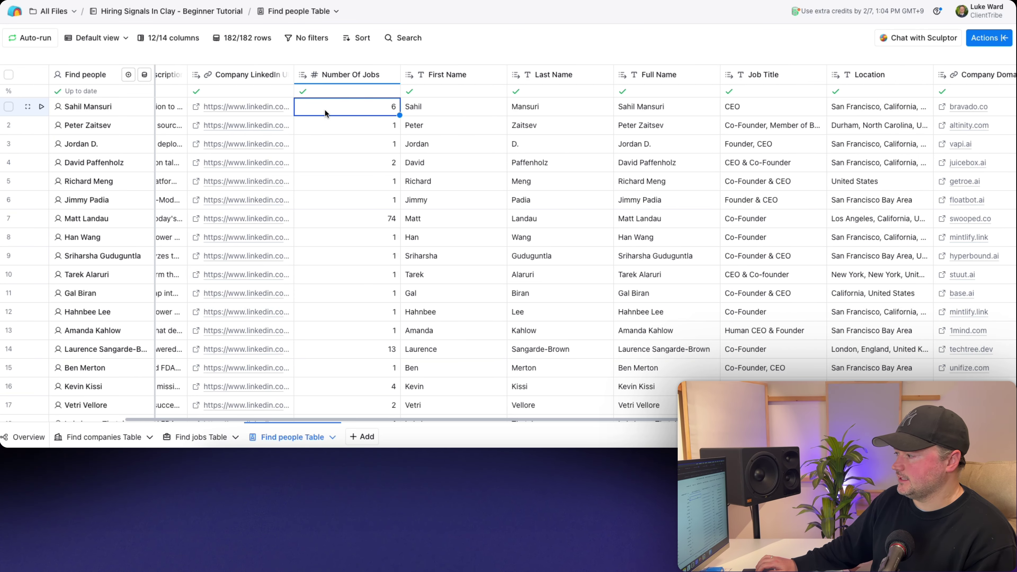
{"action": "scroll", "coordinate": [325, 112], "scroll_direction": "left", "scroll_amount": 2}
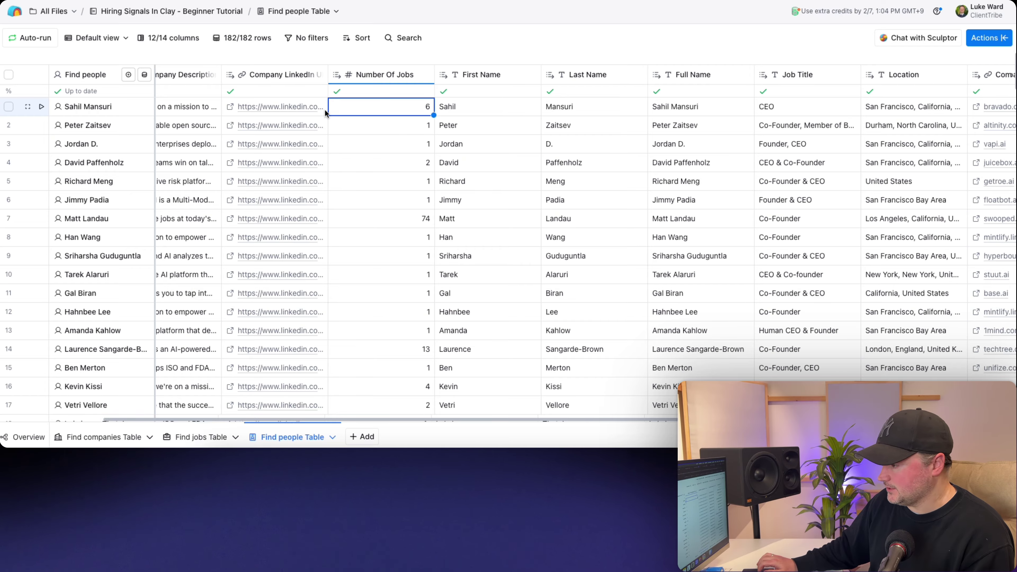
{"action": "scroll", "coordinate": [324, 108], "scroll_direction": "right", "scroll_amount": 5}
{"action": "scroll", "coordinate": [325, 109], "scroll_direction": "right", "scroll_amount": 2}
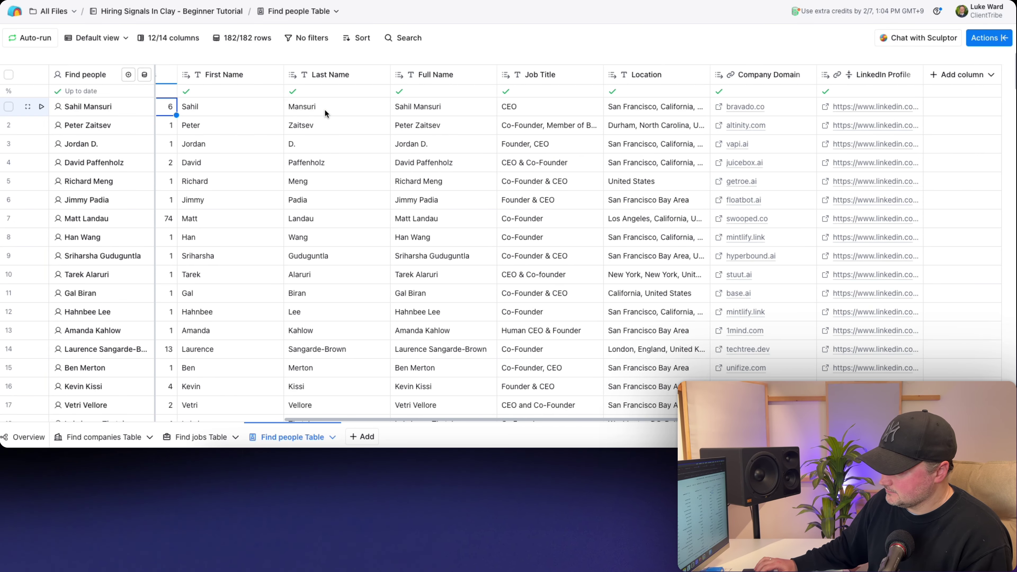
{"action": "scroll", "coordinate": [325, 109], "scroll_direction": "left", "scroll_amount": 8}
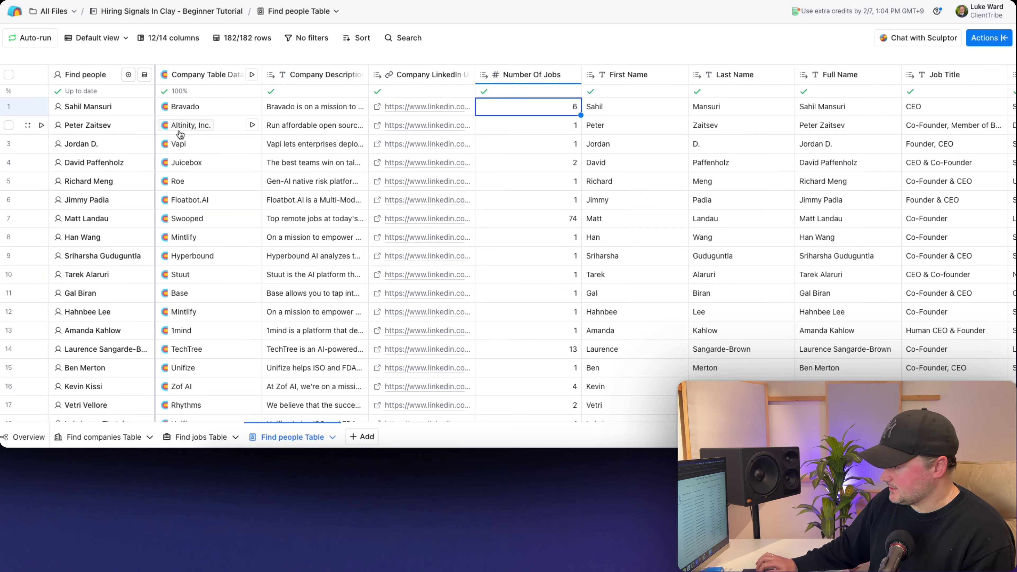
{"action": "left_click", "coordinate": [182, 107]}
- Add a Company Name column from the company data and close the cell details
{"action": "mouse_move", "coordinate": [808, 129]}
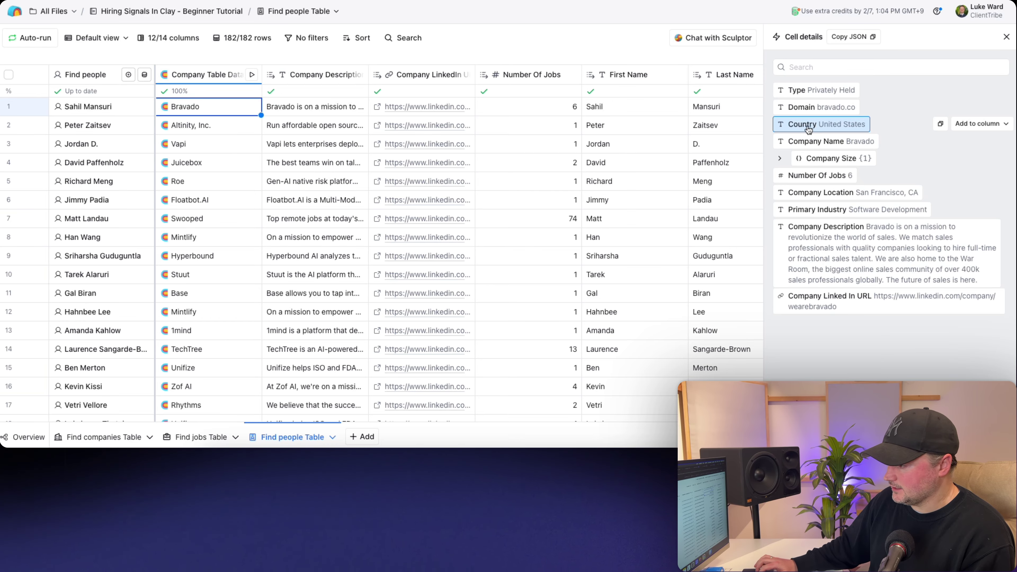
{"action": "left_click", "coordinate": [965, 141]}
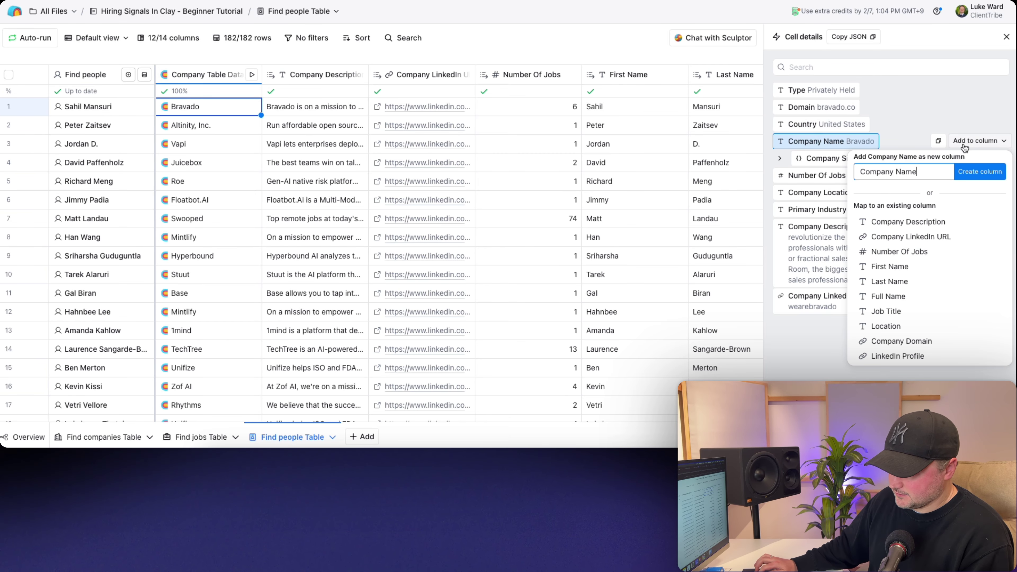
{"action": "left_click", "coordinate": [980, 172]}
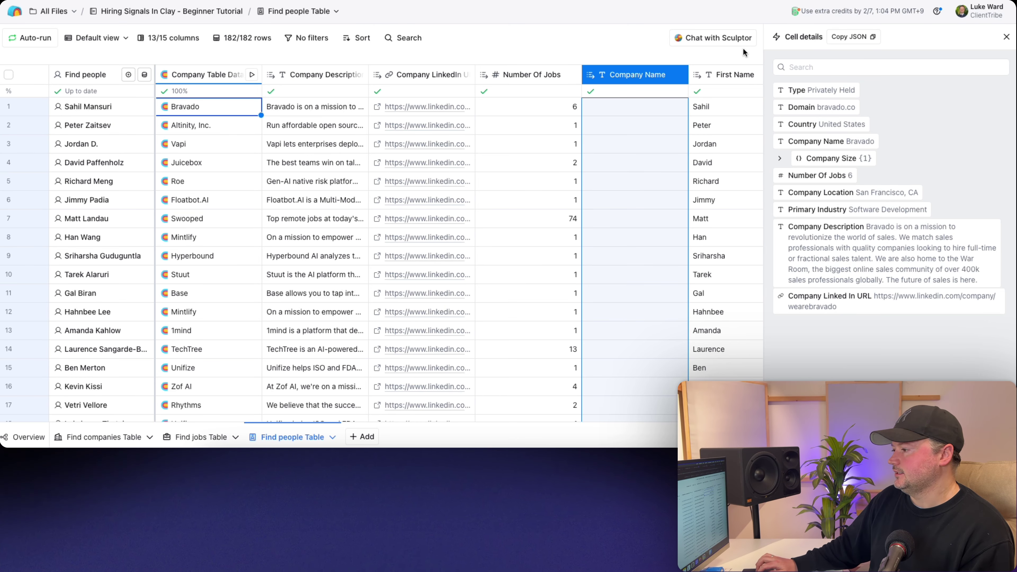
{"action": "left_click", "coordinate": [1006, 36]}
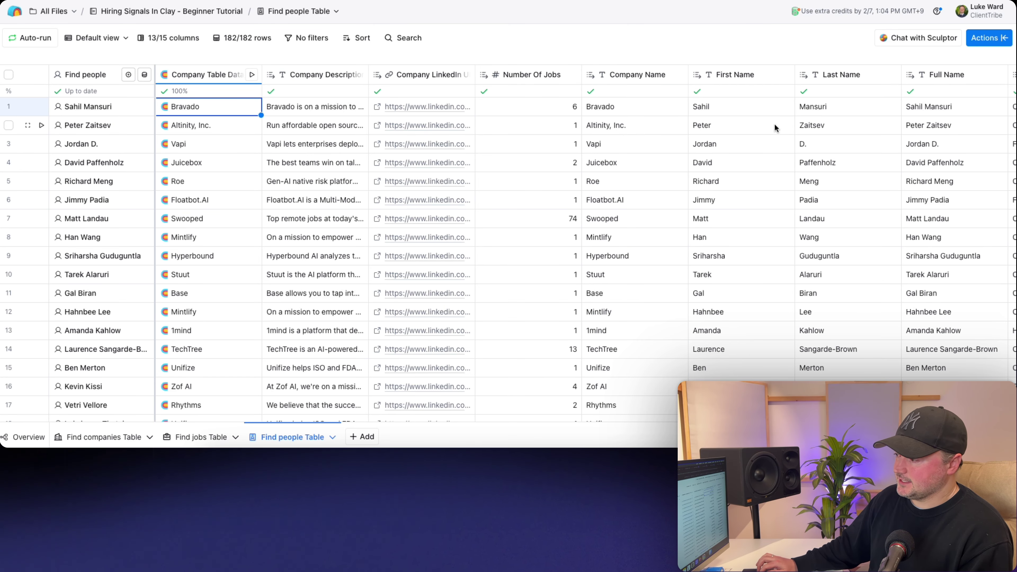
- Verify Company Name is filled for rows 1 and 2 and browse the table's columns
{"action": "left_click", "coordinate": [599, 113]}
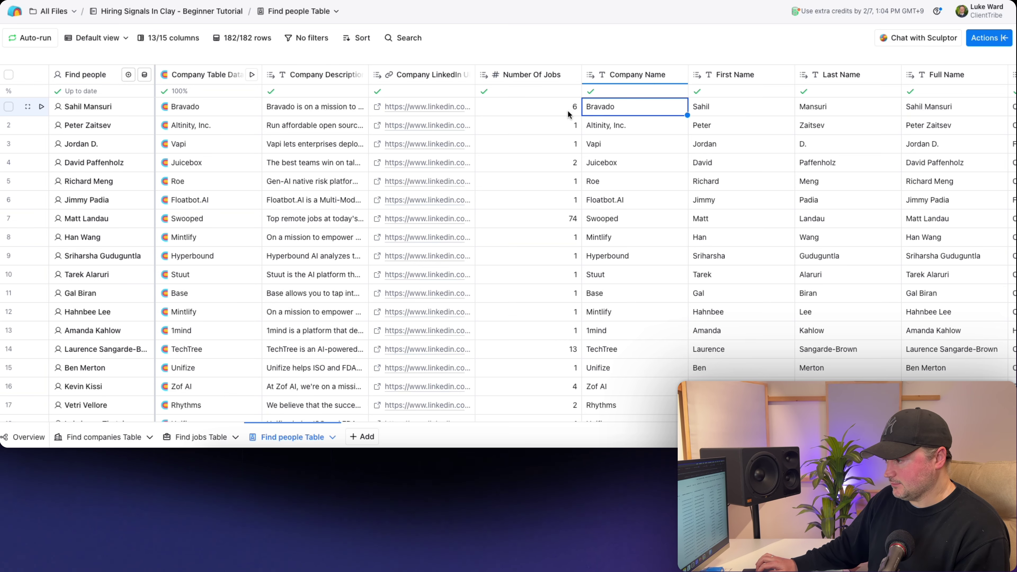
{"action": "scroll", "coordinate": [521, 136], "scroll_direction": "right", "scroll_amount": 10}
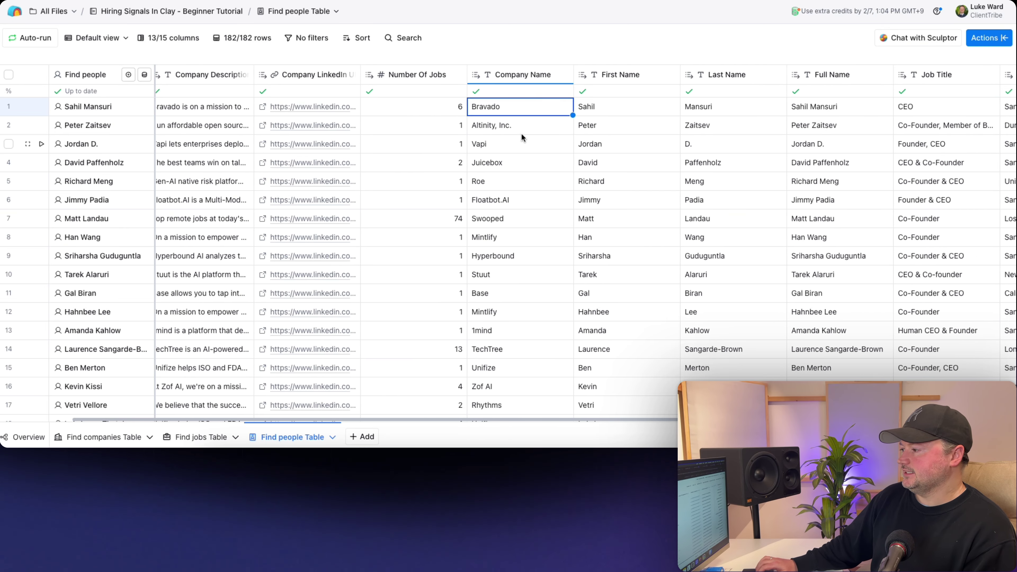
{"action": "scroll", "coordinate": [521, 135], "scroll_direction": "right", "scroll_amount": 2}
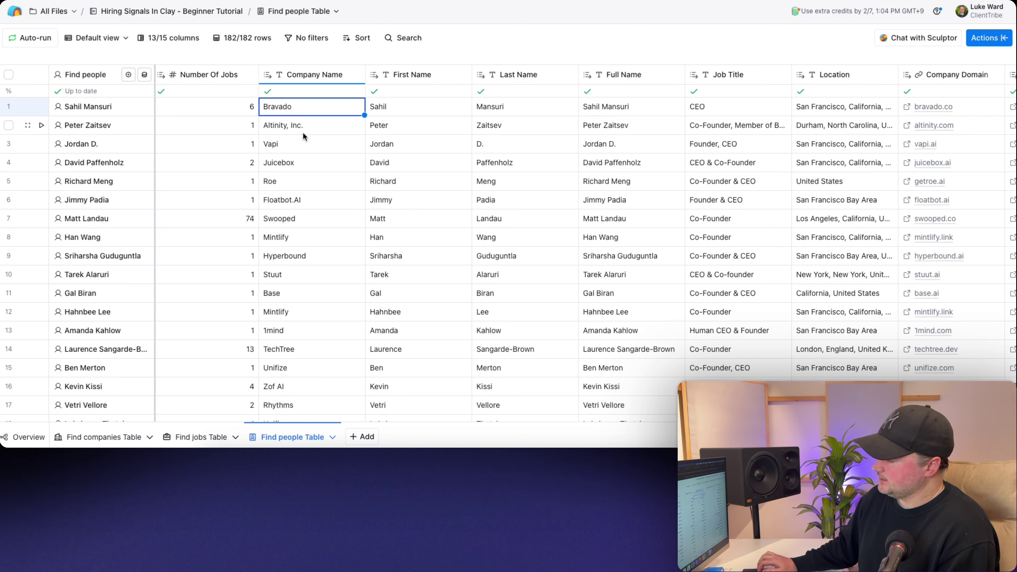
{"action": "left_click", "coordinate": [295, 128]}
{"action": "scroll", "coordinate": [295, 129], "scroll_direction": "left", "scroll_amount": 3}
{"action": "scroll", "coordinate": [294, 128], "scroll_direction": "left", "scroll_amount": 7}
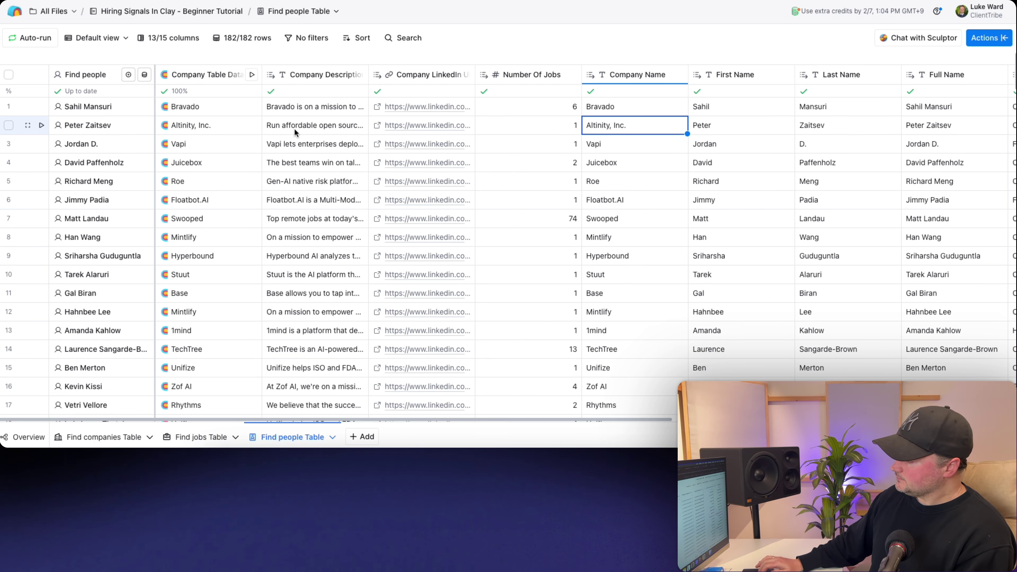
{"action": "scroll", "coordinate": [294, 128], "scroll_direction": "right", "scroll_amount": 10}
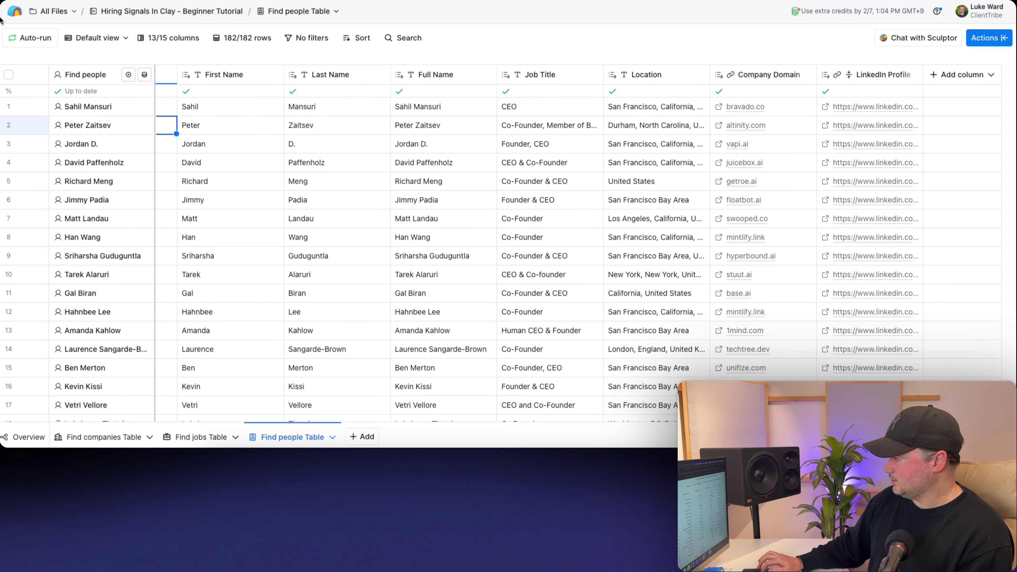
- From the home page, create a workbook 'Start from Jobs Search' and choose Find jobs as its source
{"action": "left_click", "coordinate": [14, 19]}
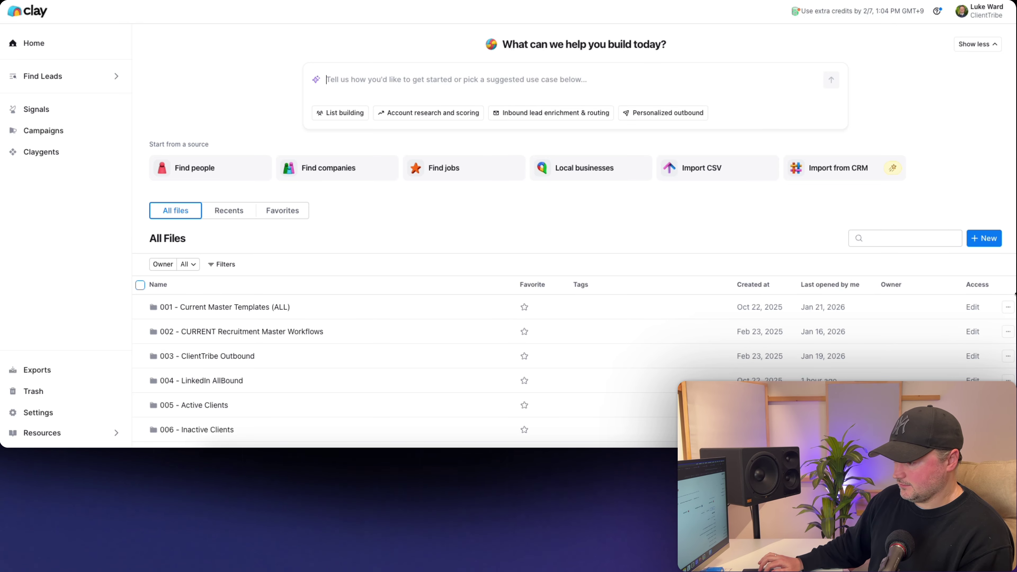
{"action": "left_click", "coordinate": [979, 241]}
{"action": "left_click", "coordinate": [960, 263]}
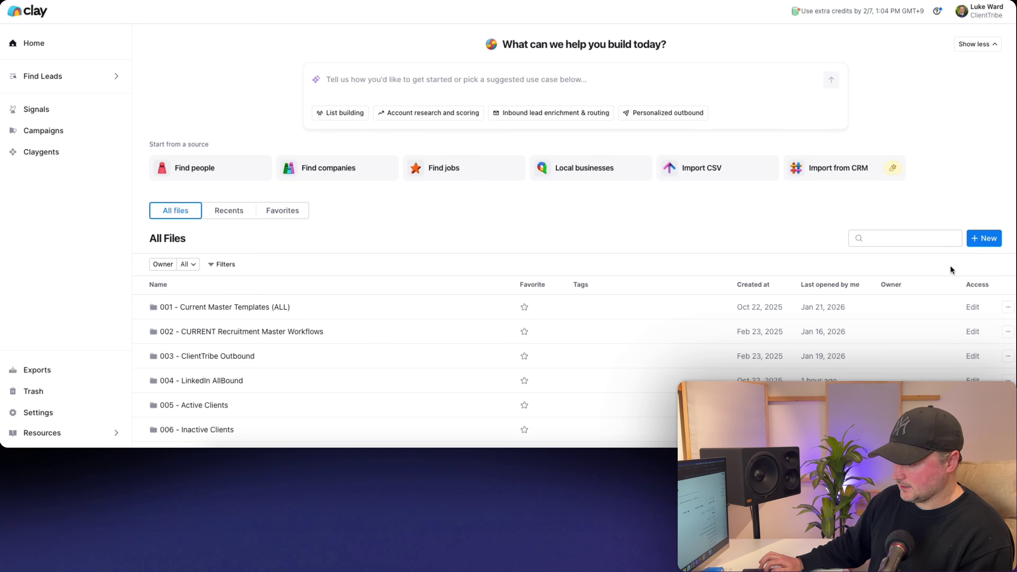
{"action": "type", "text": "Start fr"}
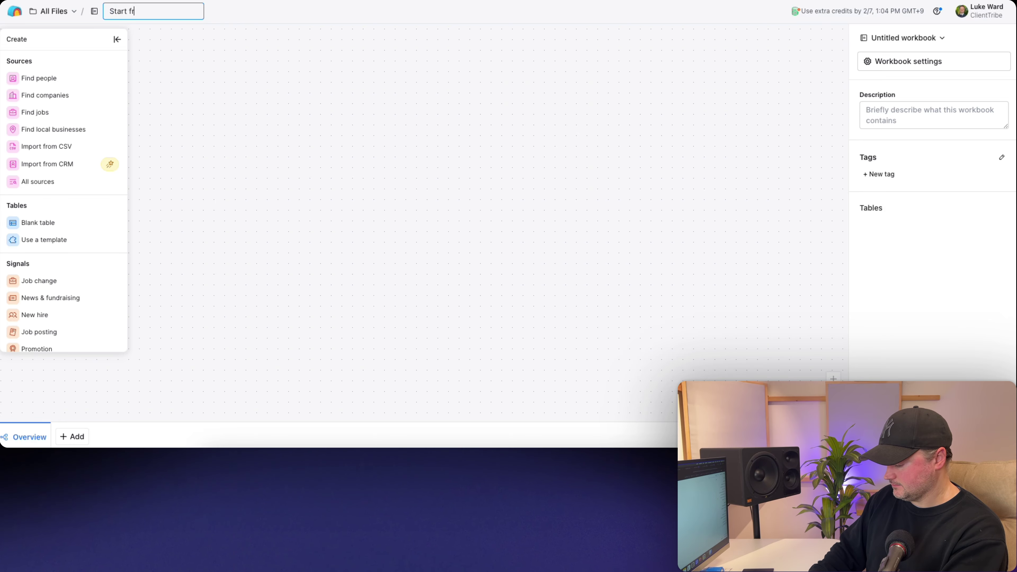
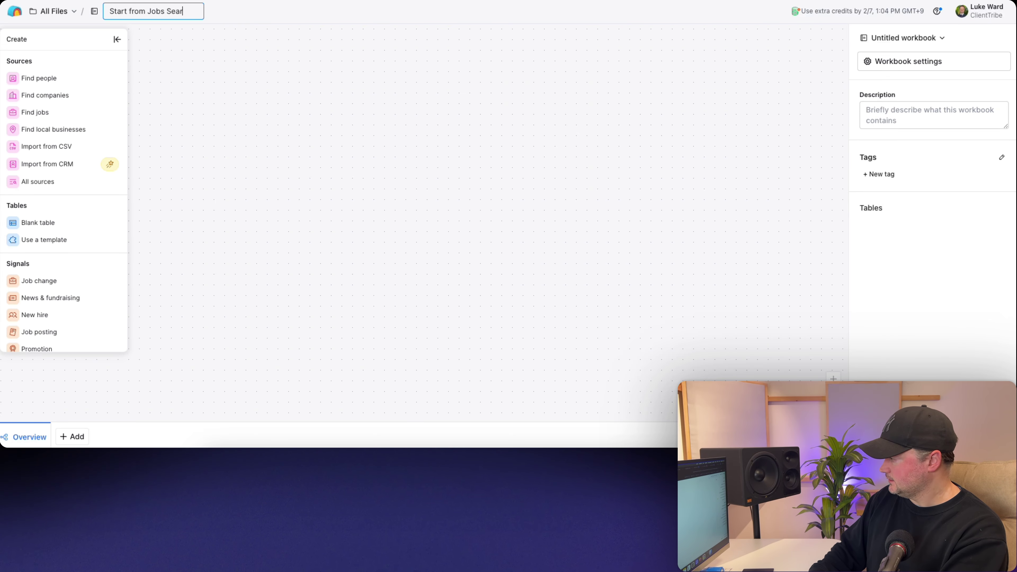
{"action": "key", "text": "Escape"}
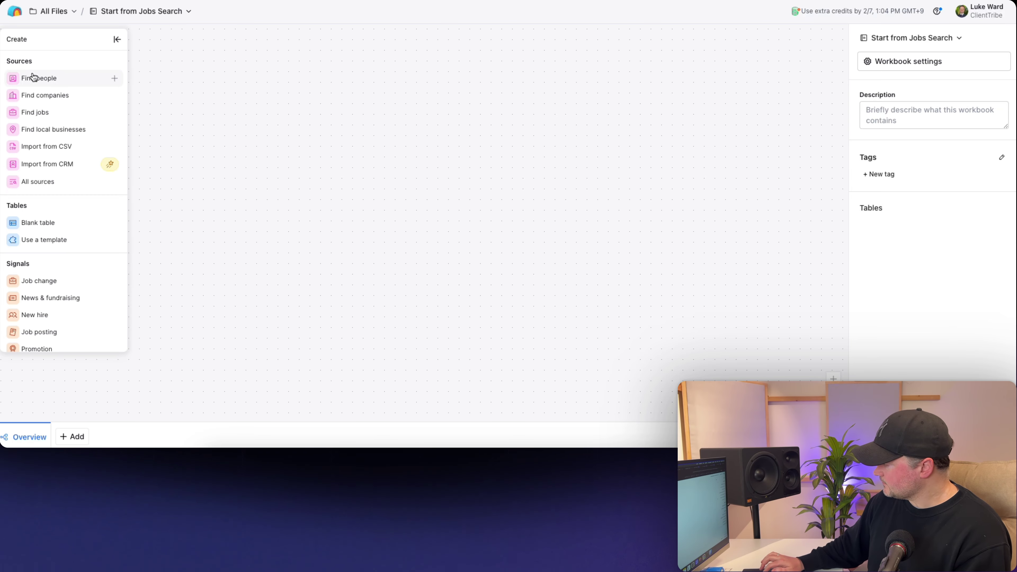
{"action": "left_click", "coordinate": [39, 112]}
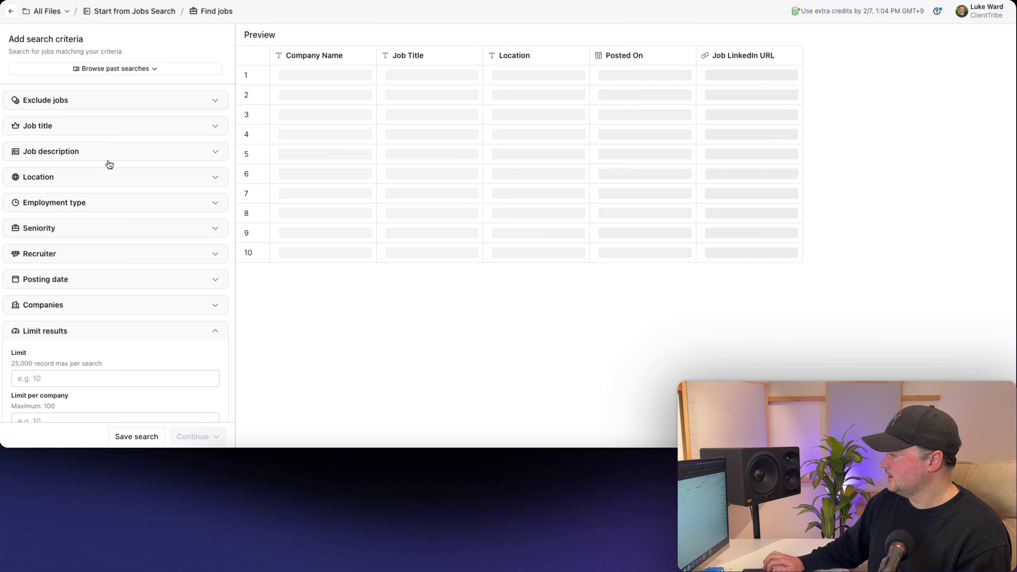
{"action": "scroll", "coordinate": [114, 250], "scroll_direction": "down", "scroll_amount": 1}
{"action": "left_click", "coordinate": [64, 284]}
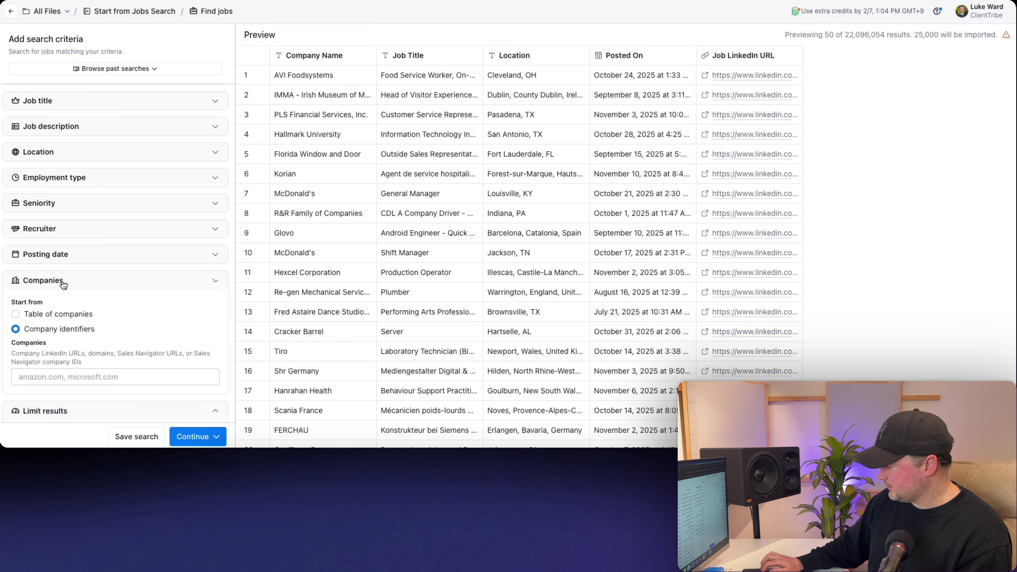
{"action": "scroll", "coordinate": [63, 283], "scroll_direction": "down", "scroll_amount": 3}
{"action": "scroll", "coordinate": [60, 281], "scroll_direction": "up", "scroll_amount": 3}
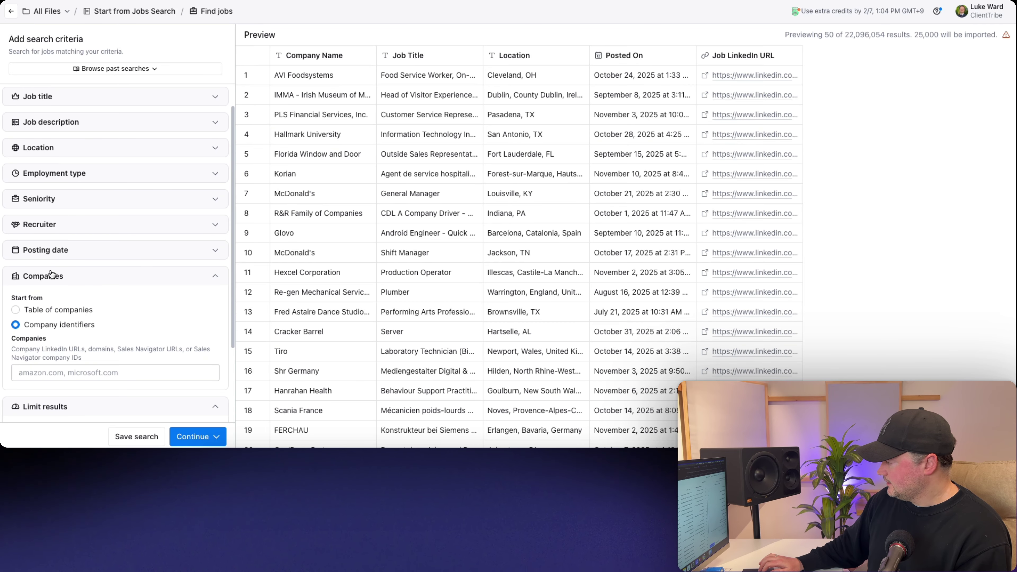
{"action": "left_click", "coordinate": [52, 277]}
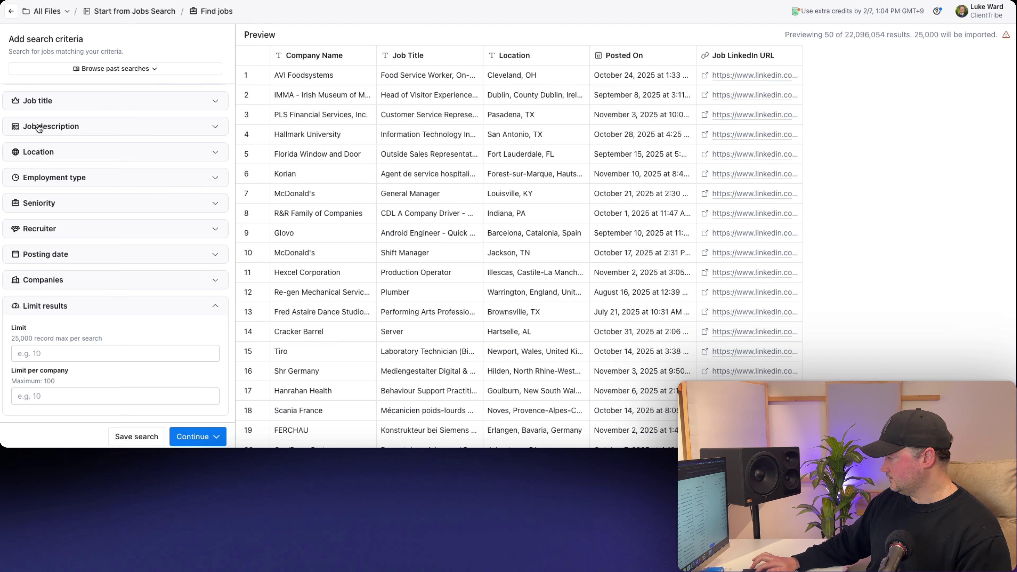
{"action": "scroll", "coordinate": [72, 173], "scroll_direction": "up", "scroll_amount": 1}
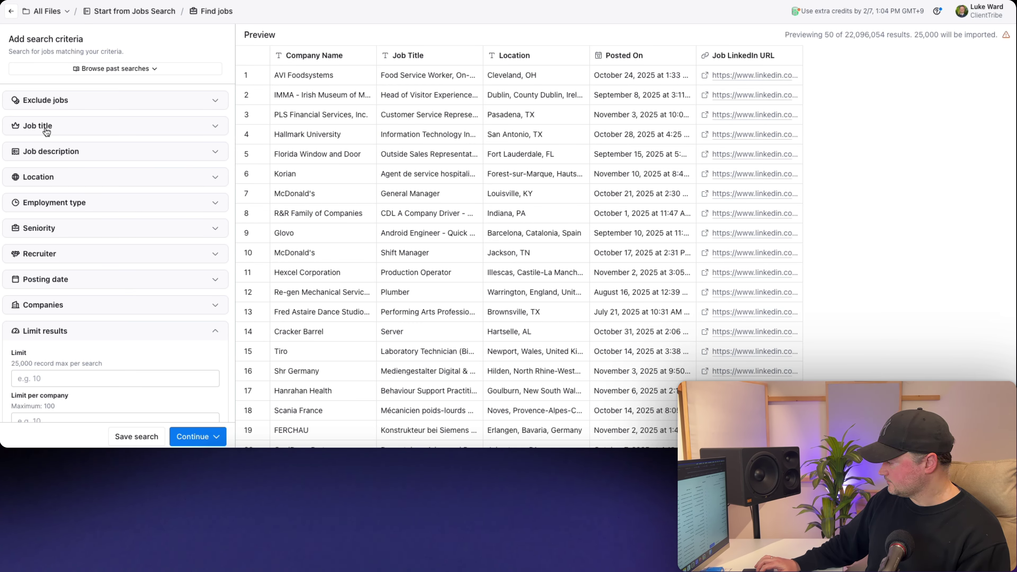
{"action": "left_click", "coordinate": [43, 305]}
{"action": "scroll", "coordinate": [49, 276], "scroll_direction": "down", "scroll_amount": 3}
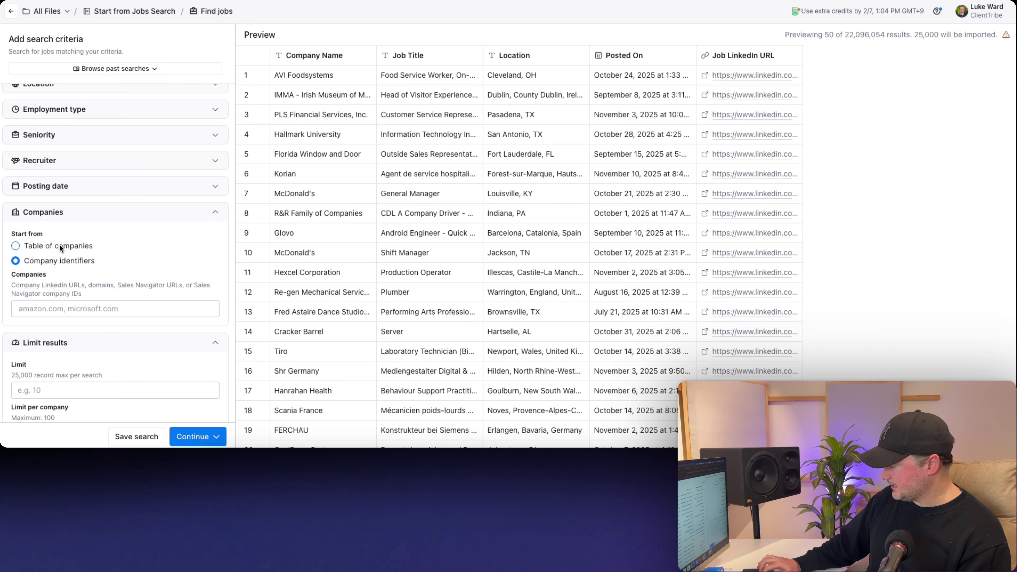
{"action": "scroll", "coordinate": [44, 253], "scroll_direction": "up", "scroll_amount": 3}
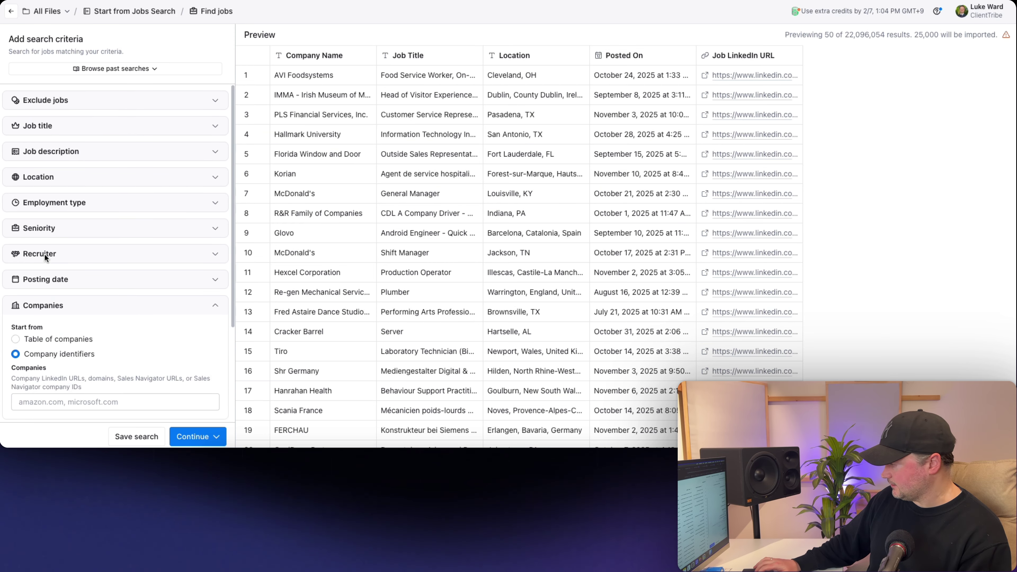
- Add Sales as a job title to include in the jobs search
{"action": "left_click", "coordinate": [40, 128]}
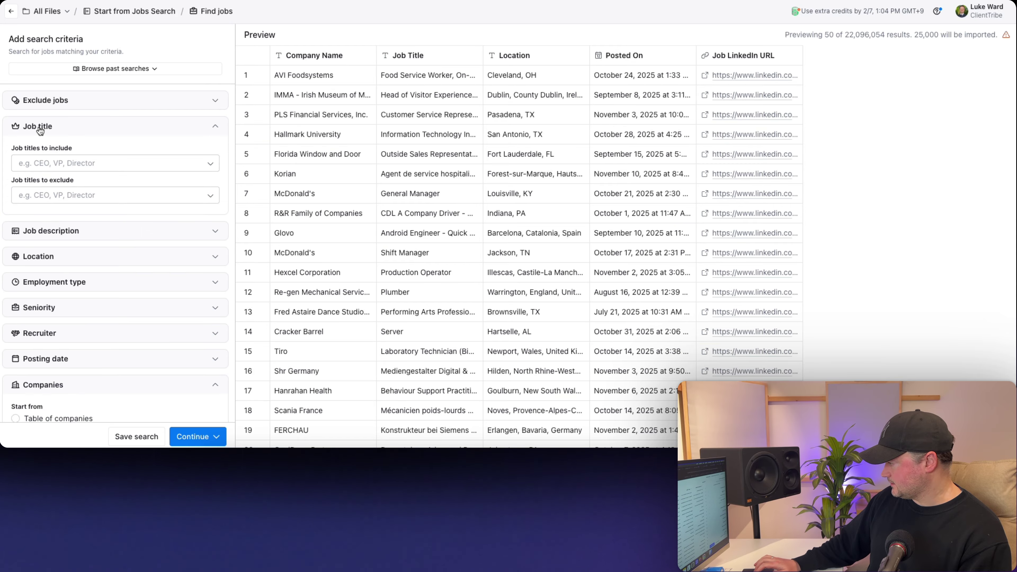
{"action": "left_click", "coordinate": [47, 161]}
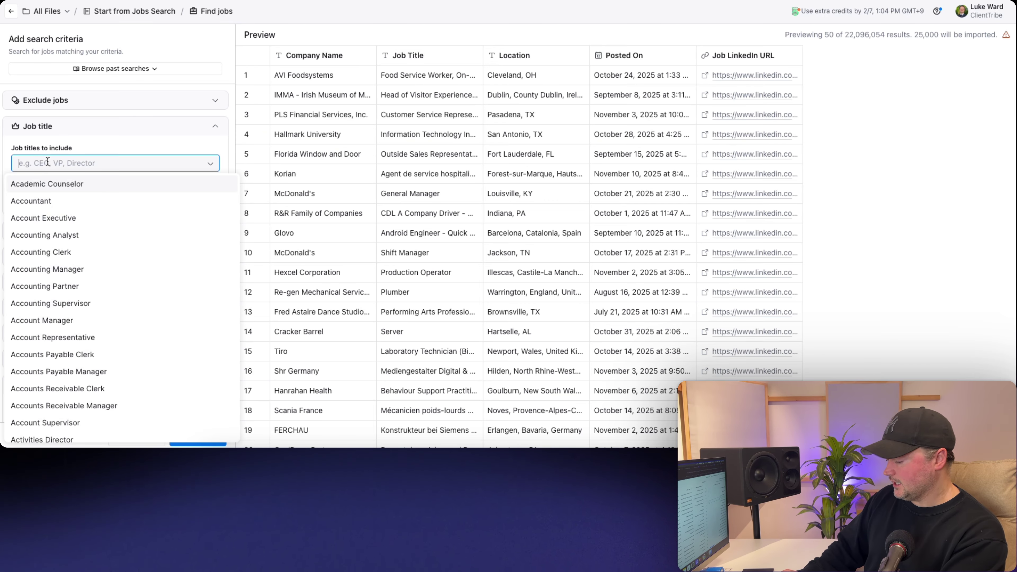
{"action": "type", "text": "sales"}
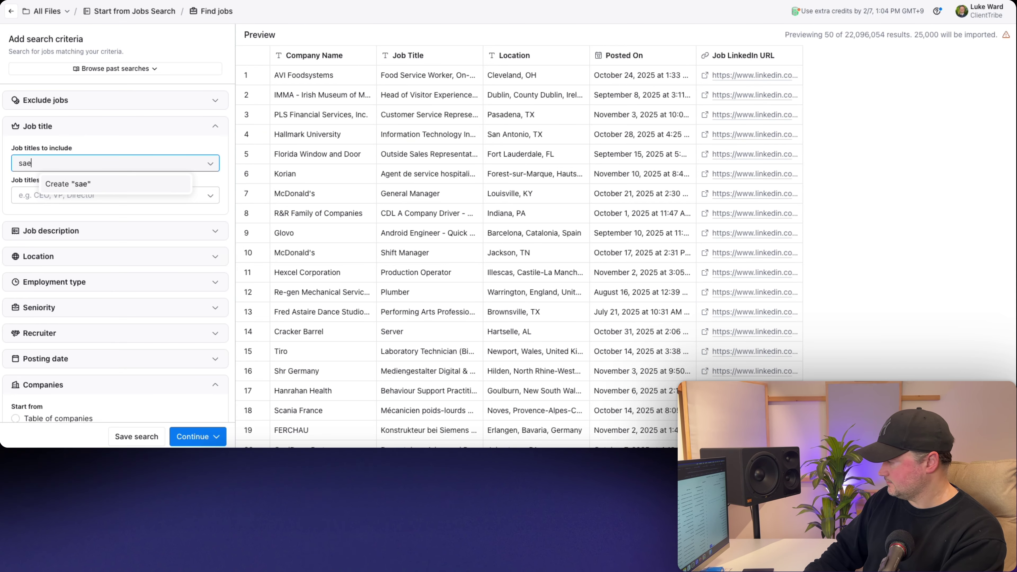
{"action": "key", "text": "Return"}
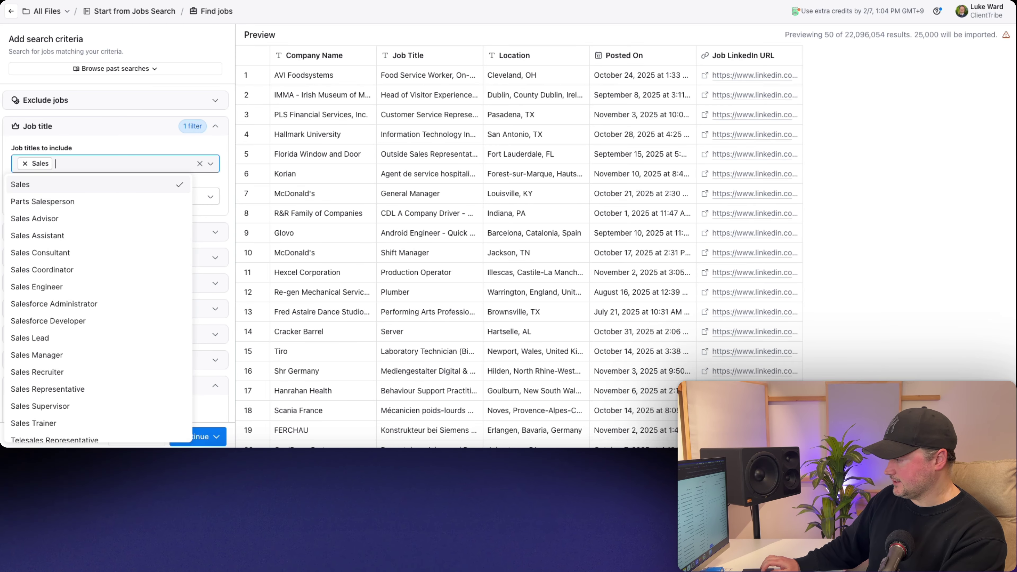
{"action": "left_click", "coordinate": [115, 133]}
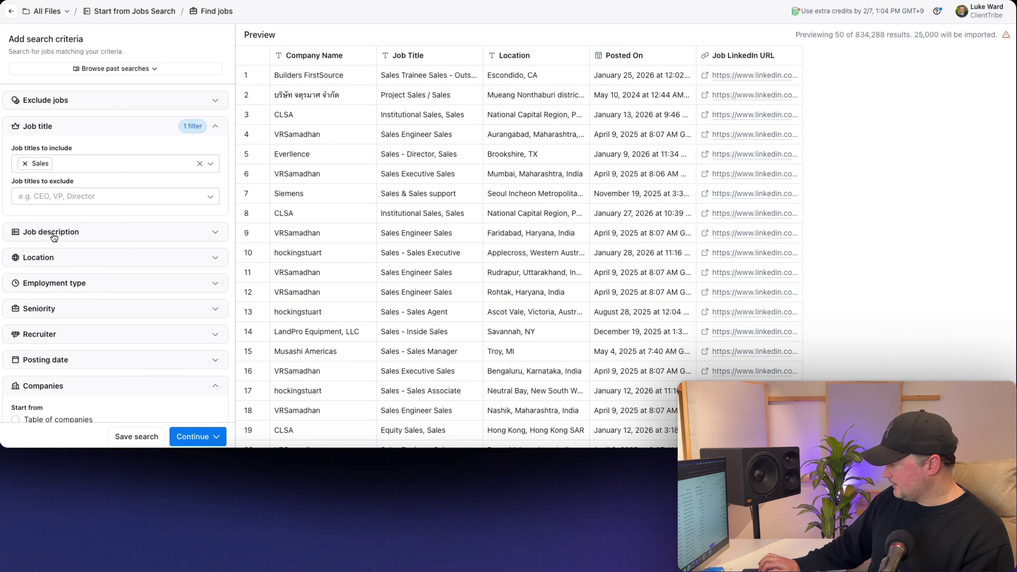
- Limit job location to California, leaving 44,863 results, and expand Job description
{"action": "left_click", "coordinate": [40, 257]}
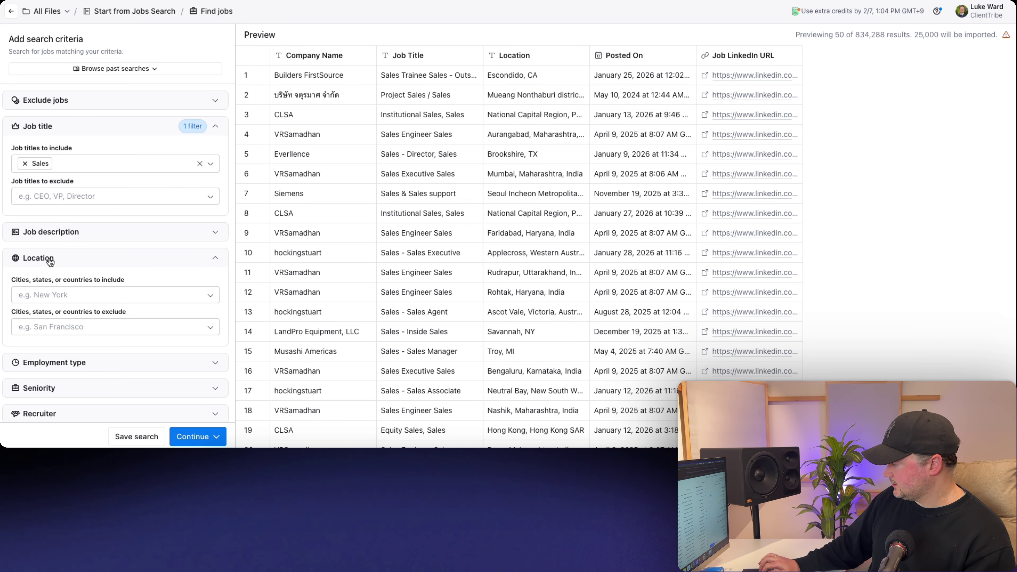
{"action": "left_click", "coordinate": [40, 297]}
{"action": "type", "text": "calif"}
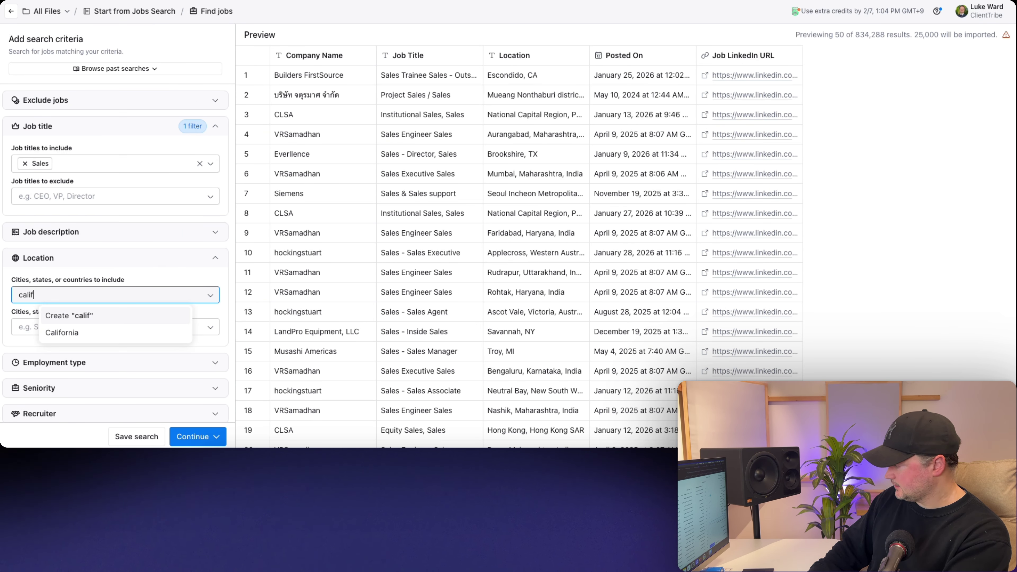
{"action": "left_click", "coordinate": [61, 332]}
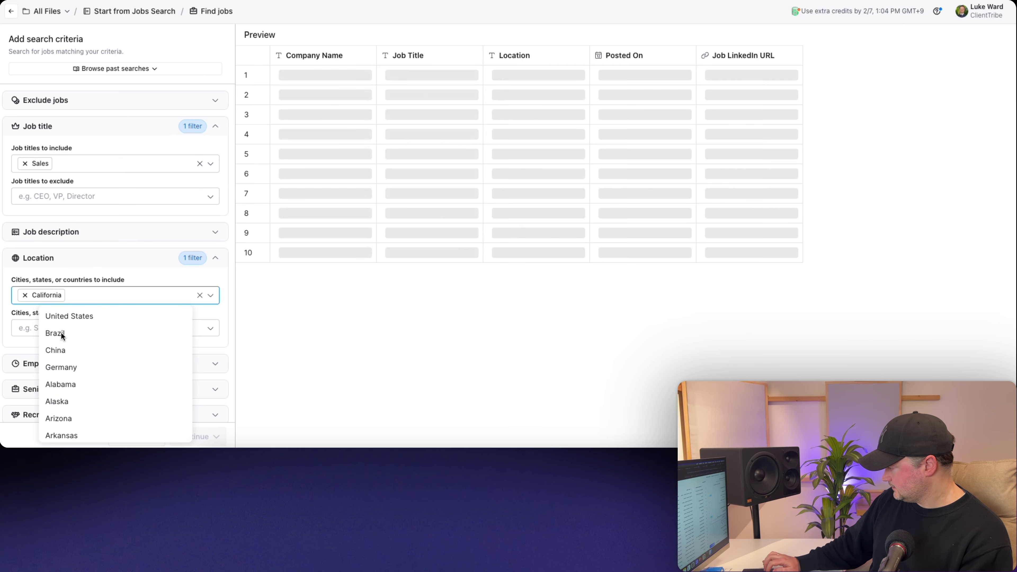
{"action": "left_click", "coordinate": [4, 272]}
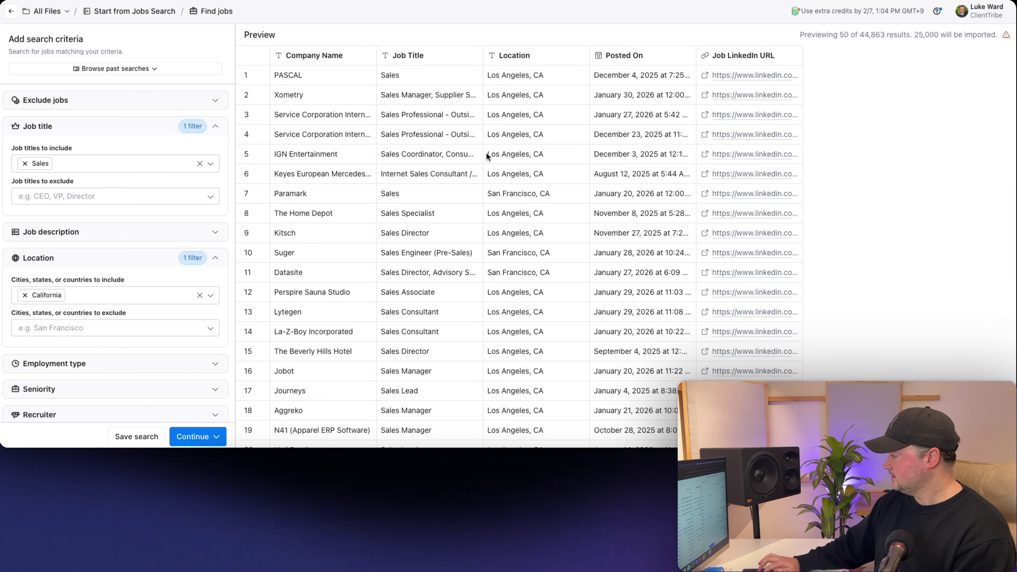
{"action": "left_click", "coordinate": [65, 236]}
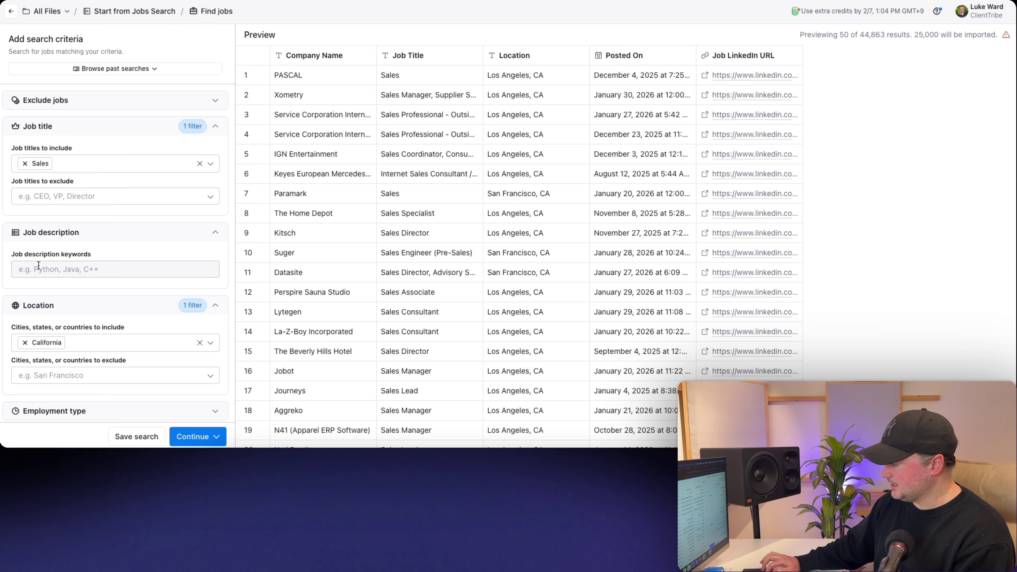
- Add job description keywords startup, start up, start-up, pre-seed, preseed and seed funded, leaving 1,236 jobs
{"action": "left_click", "coordinate": [46, 270]}
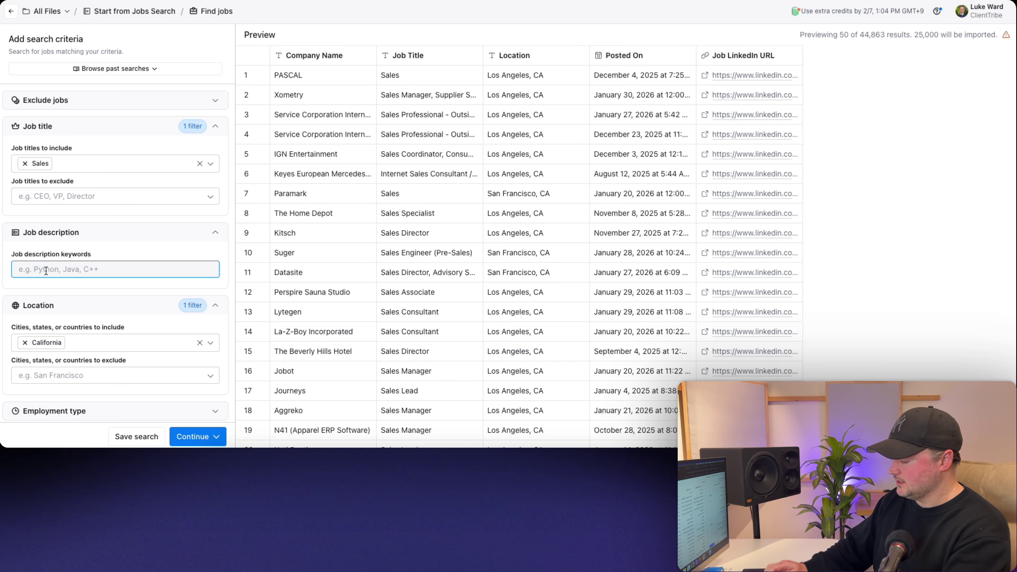
{"action": "type", "text": "startup"}
{"action": "key", "text": "Return"}
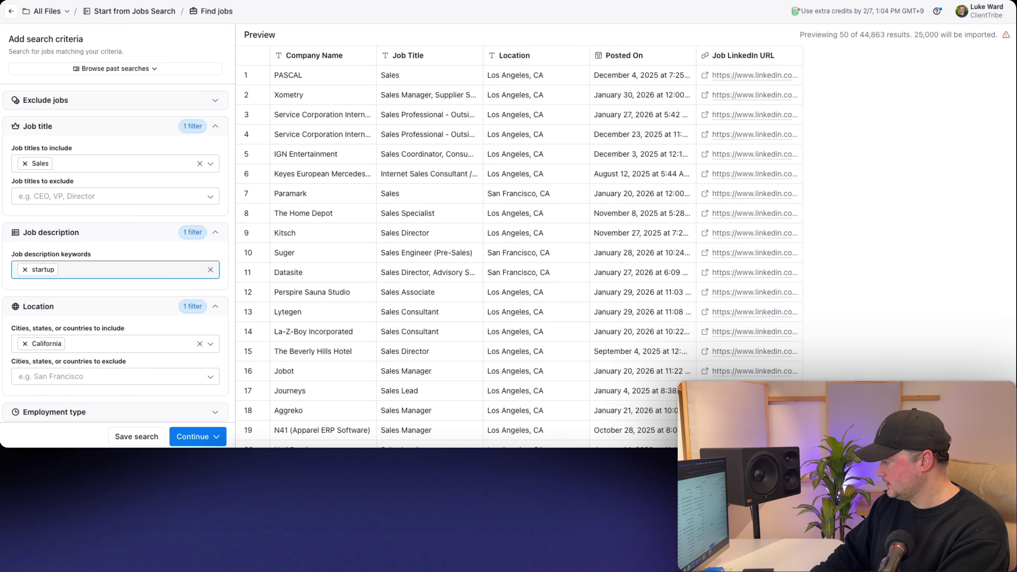
{"action": "type", "text": "start up"}
{"action": "key", "text": "Return"}
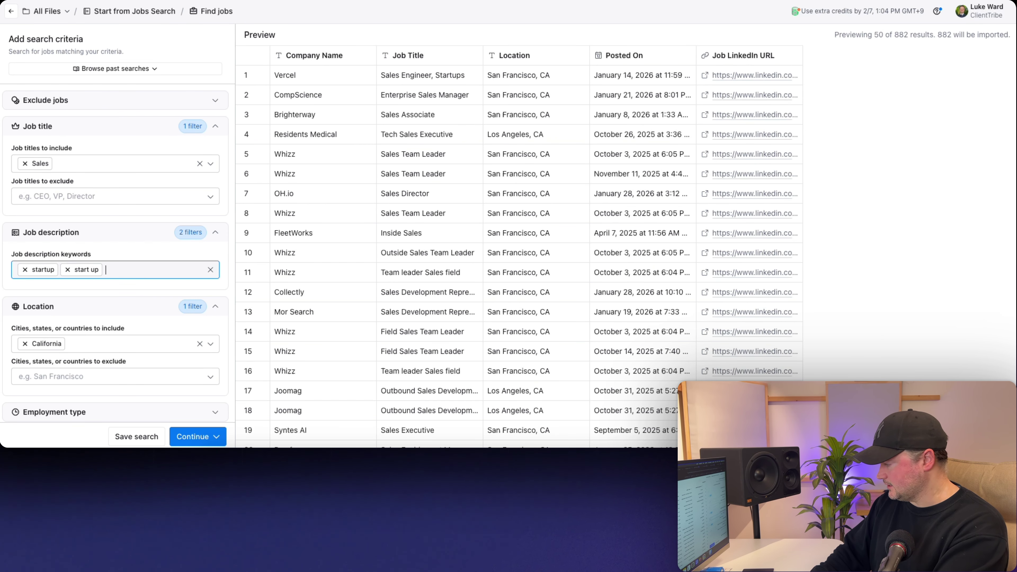
{"action": "type", "text": "start-u"}
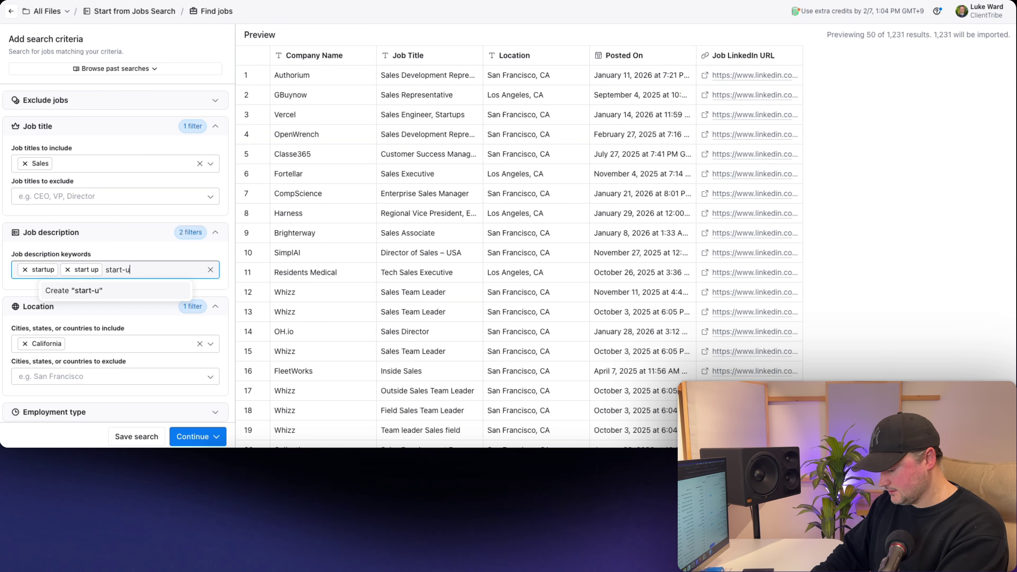
{"action": "type", "text": "p"}
{"action": "key", "text": "Return"}
{"action": "type", "text": "pre-"}
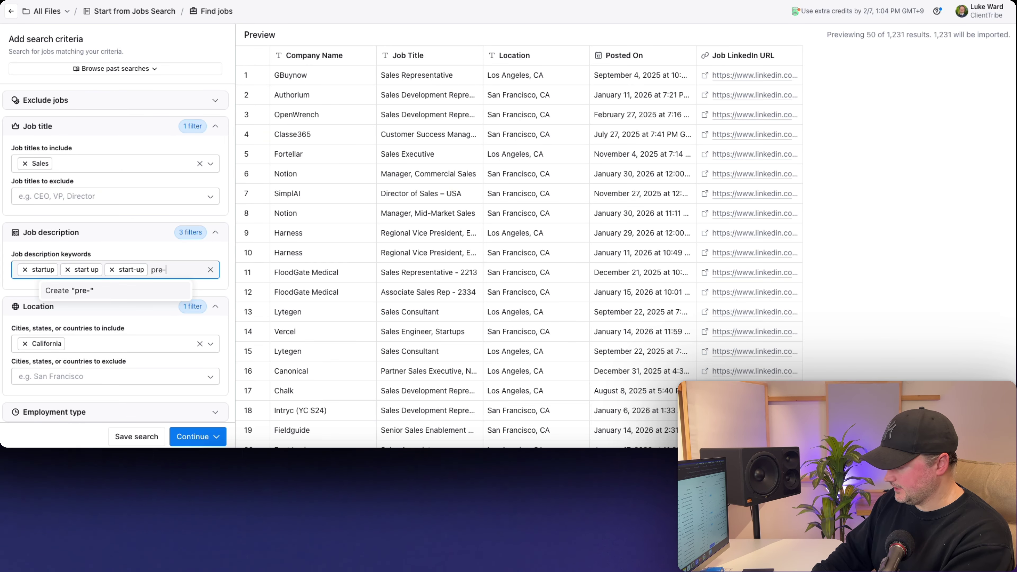
{"action": "type", "text": "seed"}
{"action": "key", "text": "Return"}
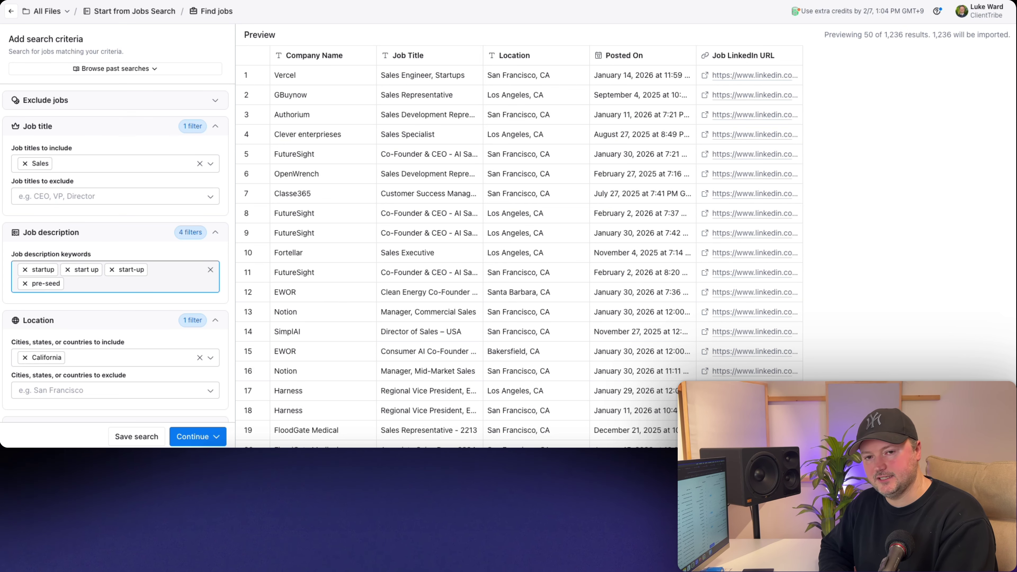
{"action": "type", "text": "preseed"}
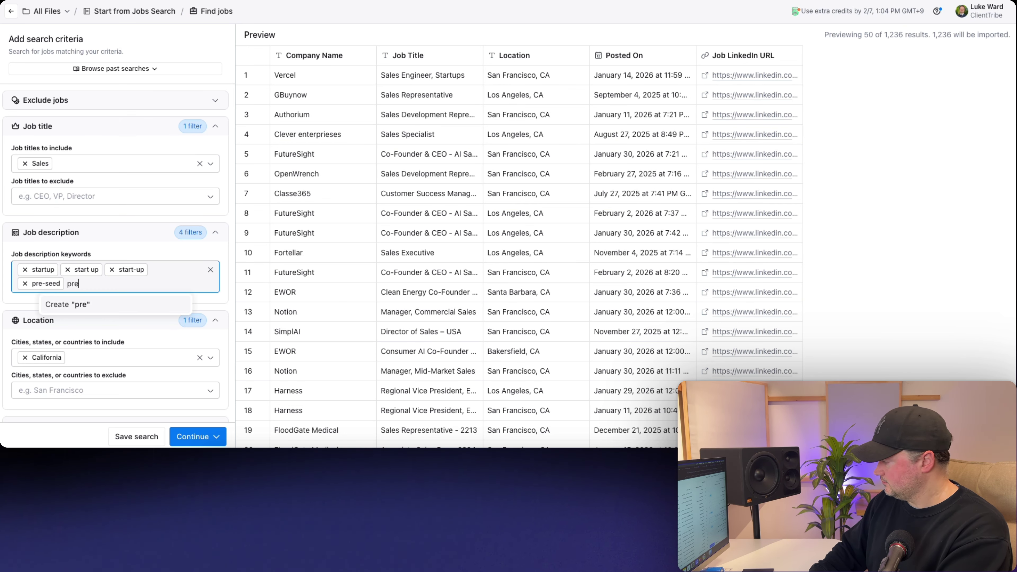
{"action": "key", "text": "Return"}
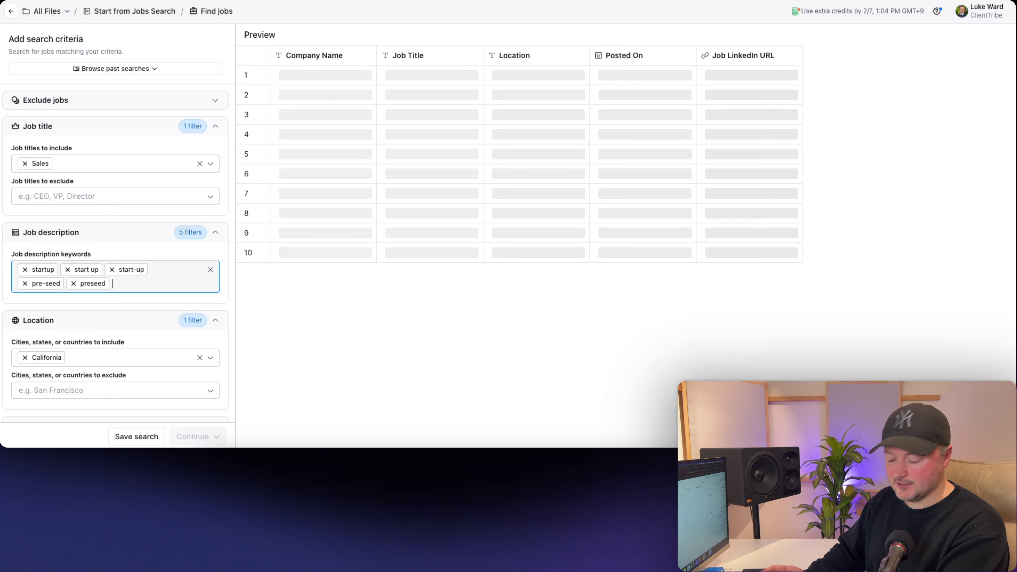
{"action": "type", "text": "seed funded"}
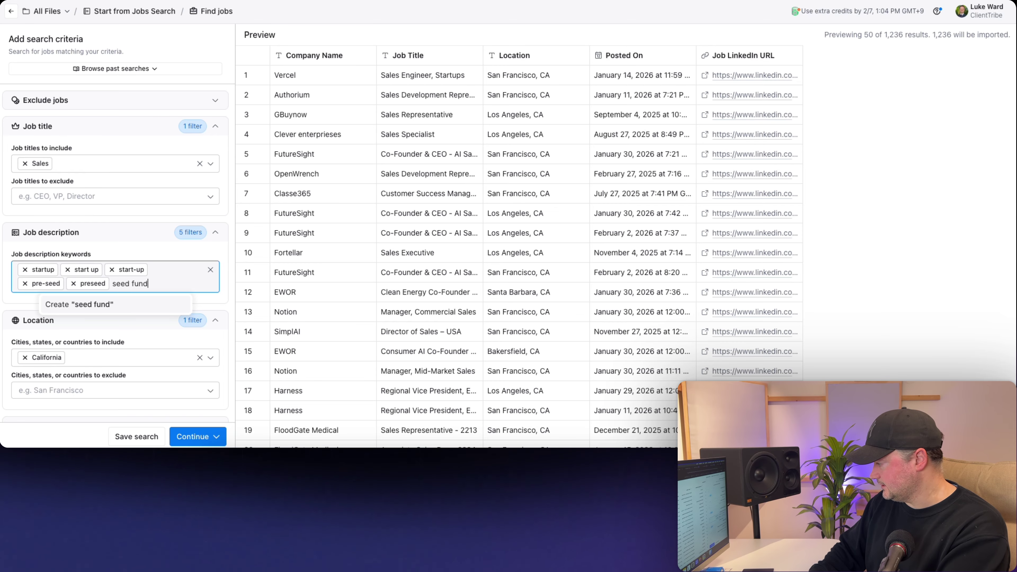
{"action": "key", "text": "Return"}
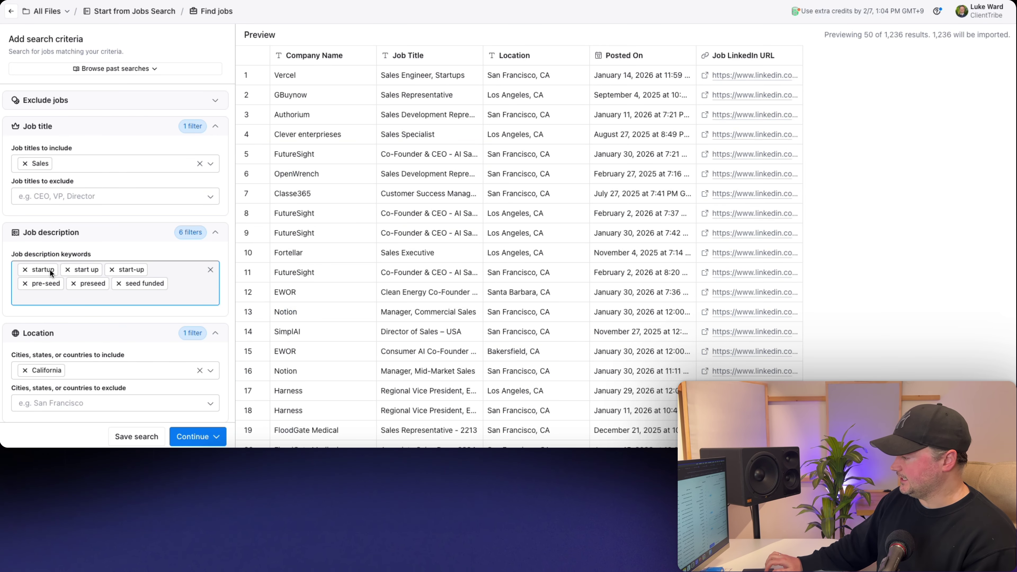
{"action": "left_click", "coordinate": [11, 260]}
{"action": "scroll", "coordinate": [10, 260], "scroll_direction": "down", "scroll_amount": 2}
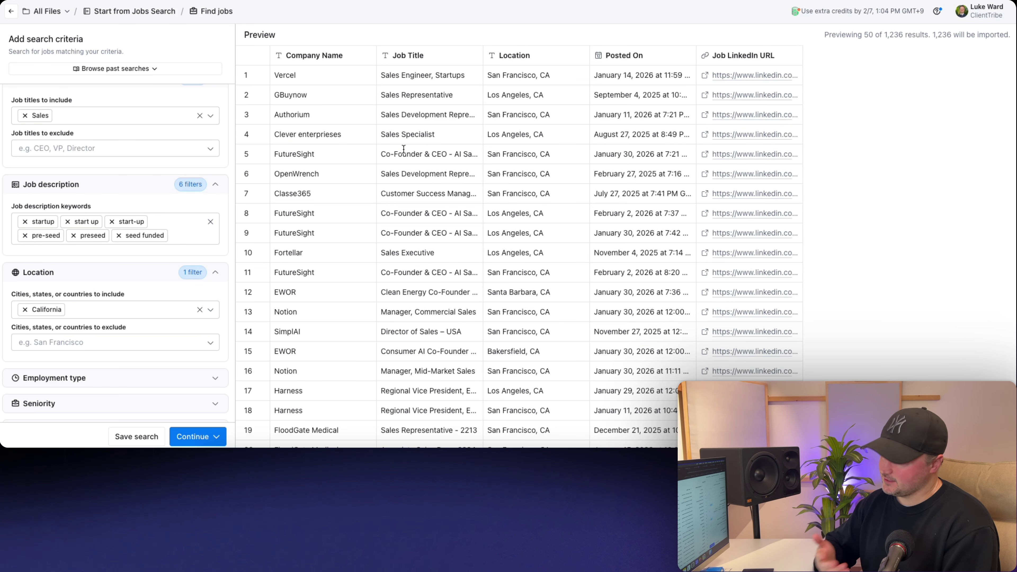
- Set the Posting date filter to a maximum of 30 days since posted, giving 617 results
{"action": "scroll", "coordinate": [84, 240], "scroll_direction": "down", "scroll_amount": 5}
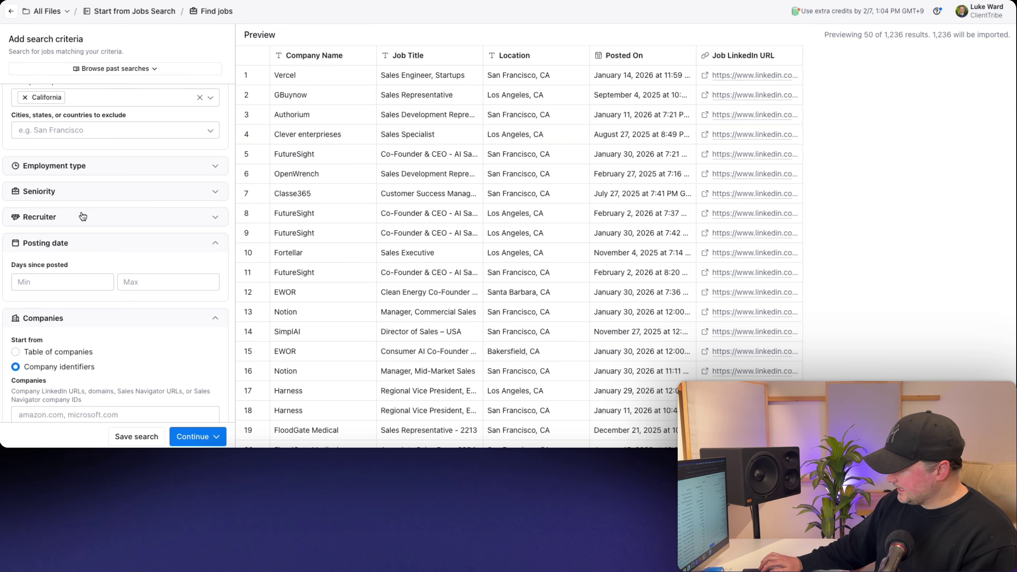
{"action": "scroll", "coordinate": [81, 213], "scroll_direction": "down", "scroll_amount": 2}
{"action": "left_click", "coordinate": [52, 201]}
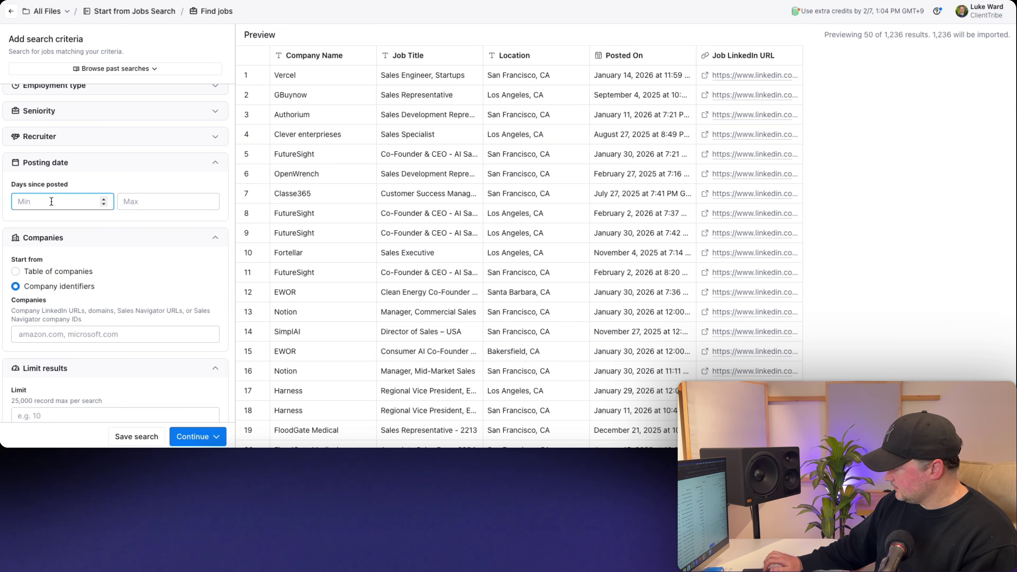
{"action": "left_click", "coordinate": [144, 203]}
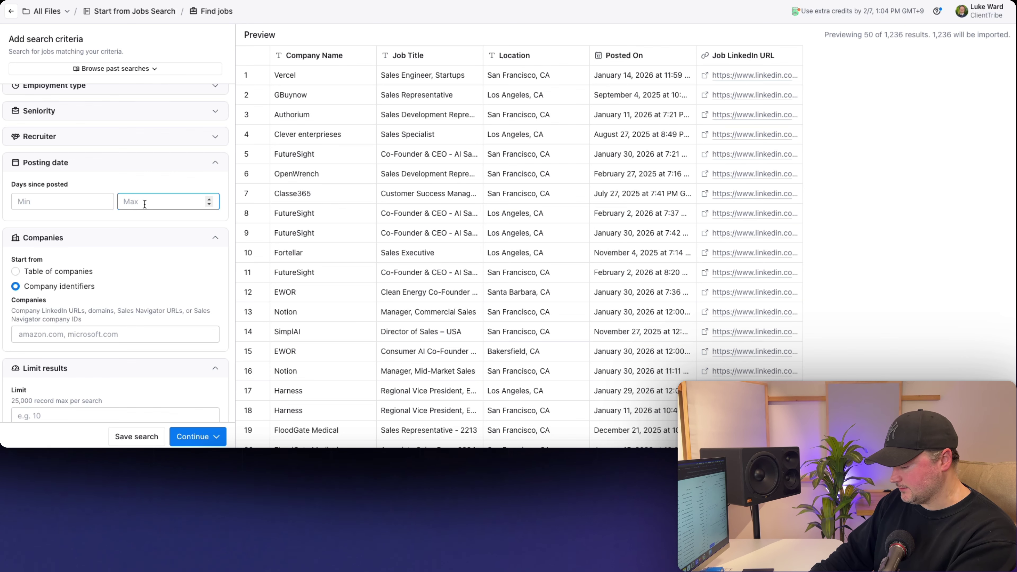
{"action": "type", "text": "30"}
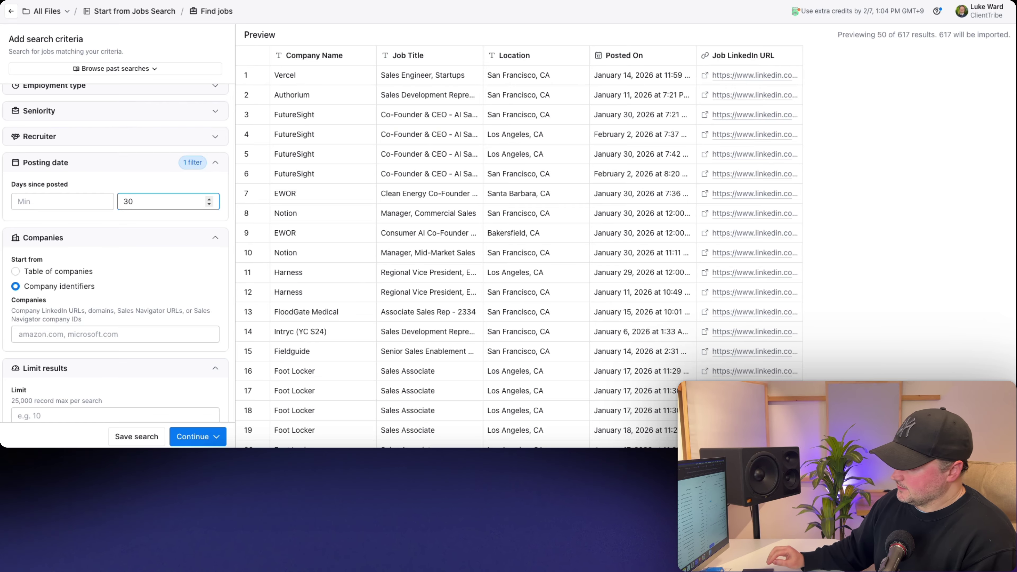
{"action": "double_click", "coordinate": [904, 35]}
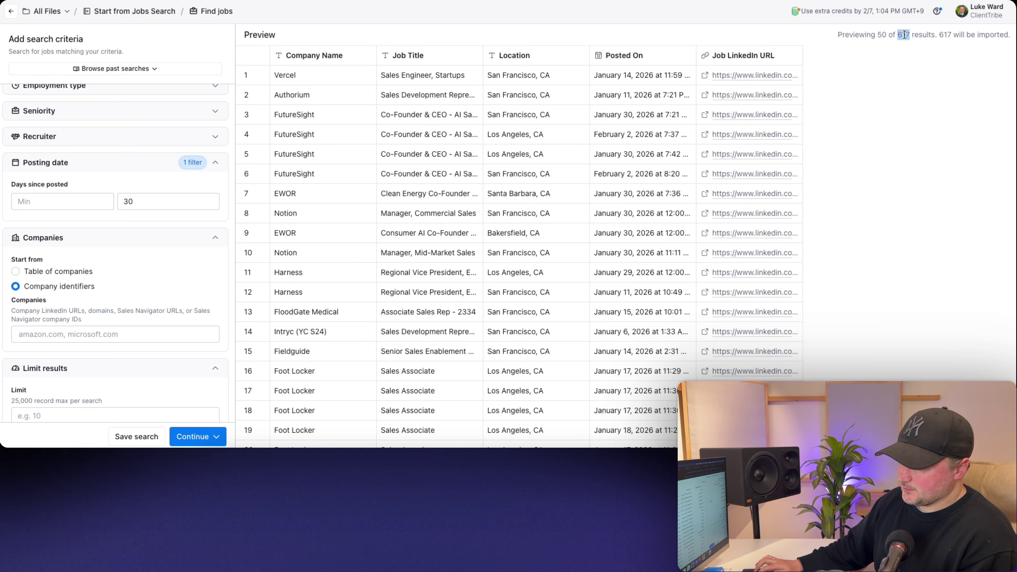
{"action": "left_click", "coordinate": [135, 200]}
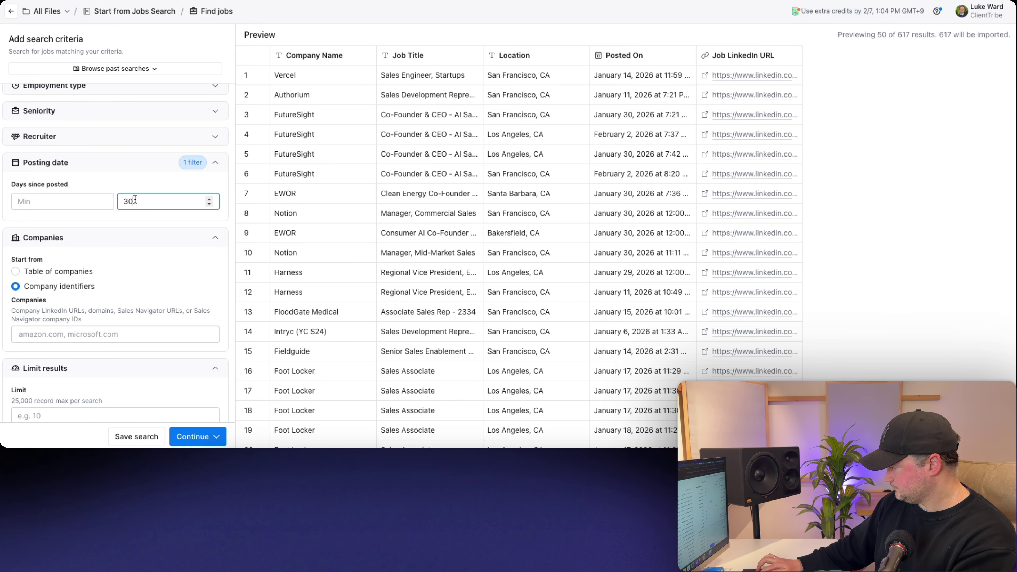
{"action": "key", "text": "BackSpace"}
{"action": "key", "text": "BackSpace"}
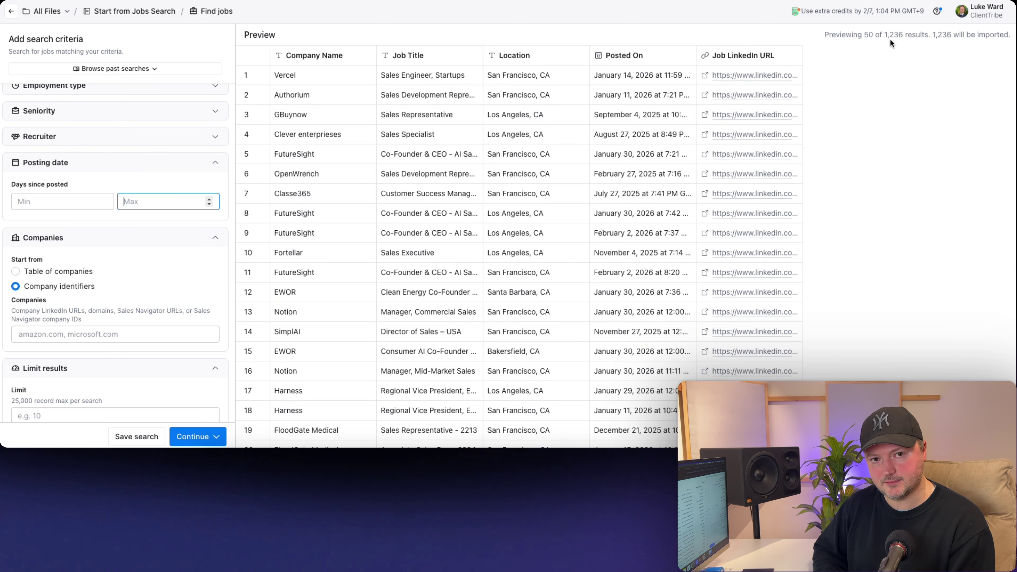
{"action": "type", "text": "30"}
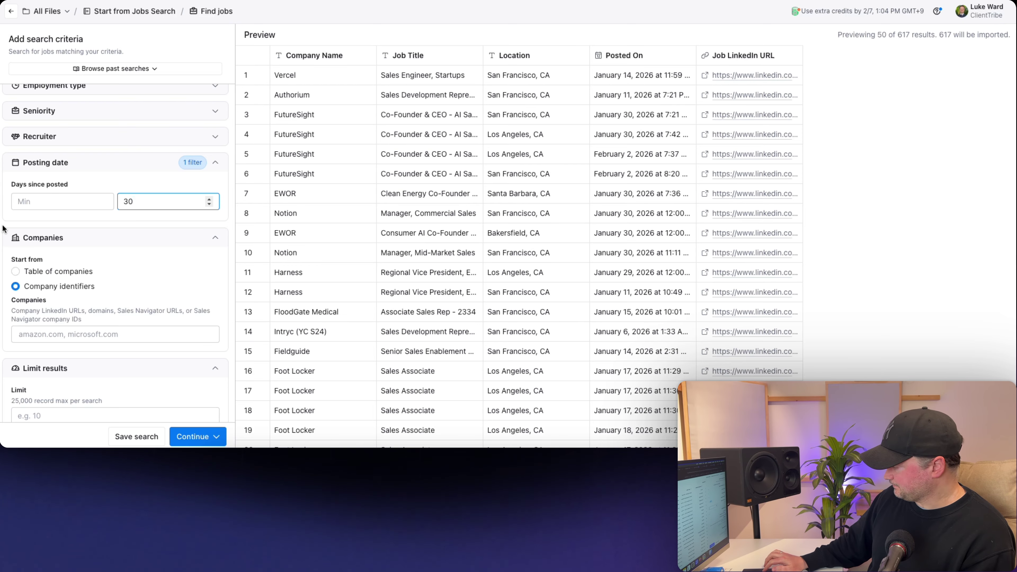
{"action": "scroll", "coordinate": [91, 181], "scroll_direction": "up", "scroll_amount": 8}
- Import the 617 job results into a new table and close the Actions panel
{"action": "left_click", "coordinate": [202, 434]}
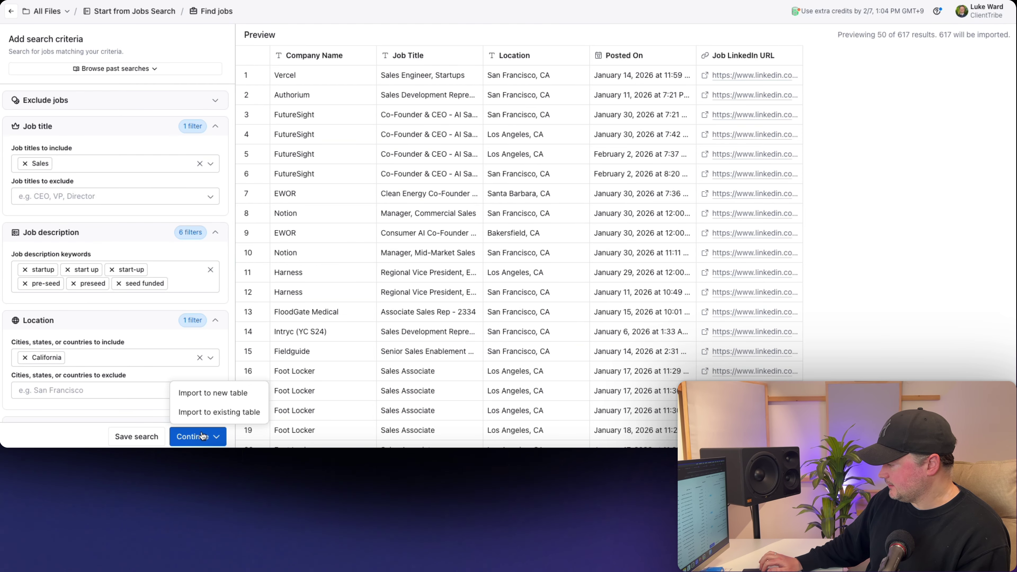
{"action": "left_click", "coordinate": [203, 391]}
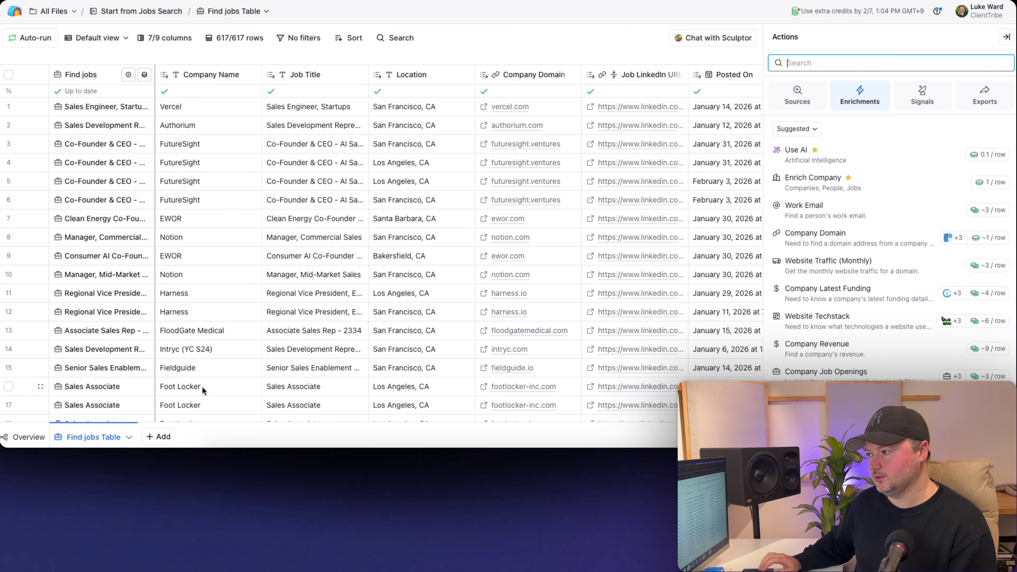
{"action": "left_click", "coordinate": [1006, 37]}
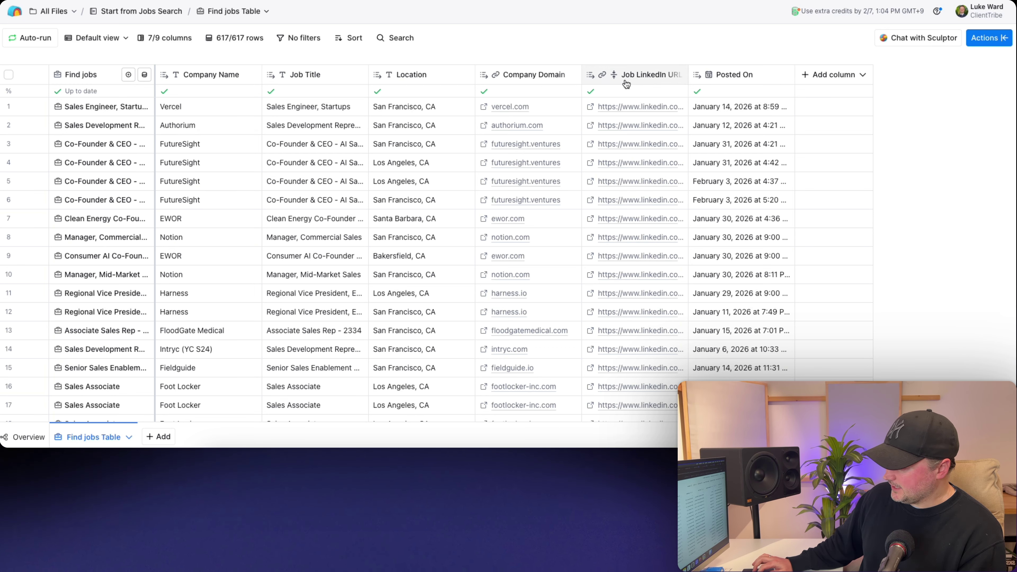
- From row 1's cell details, add Company Url as a new 'Company LinkedIn URL' column
{"action": "left_click", "coordinate": [99, 105]}
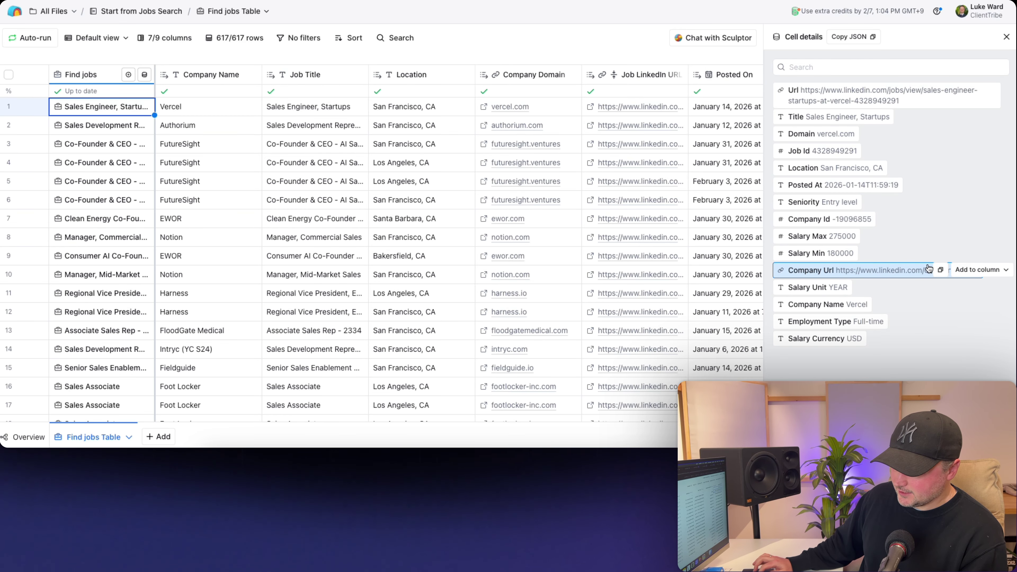
{"action": "left_click", "coordinate": [965, 270]}
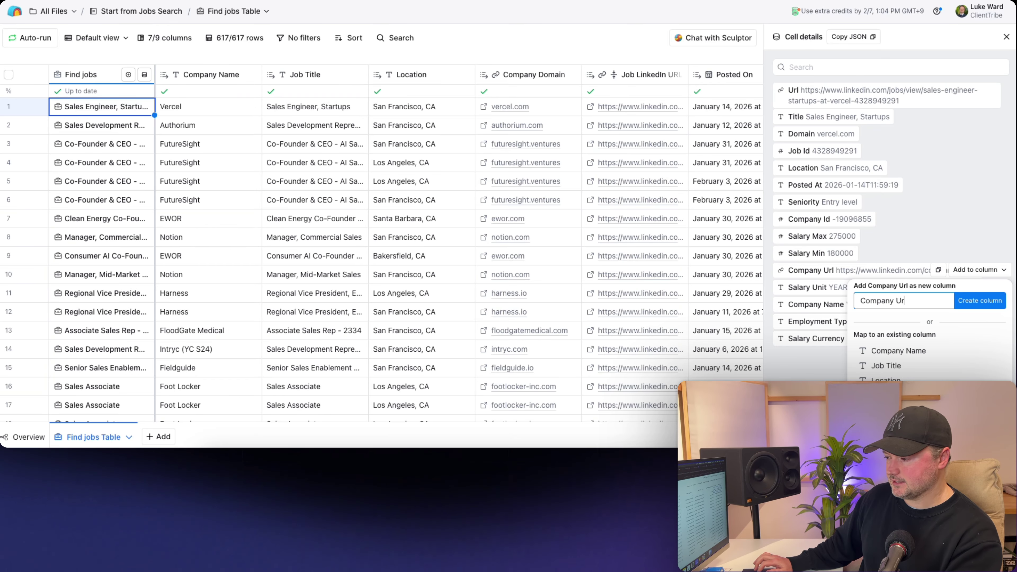
{"action": "key", "text": "BackSpace"}
{"action": "key", "text": "BackSpace"}
{"action": "type", "text": "LinkedI"}
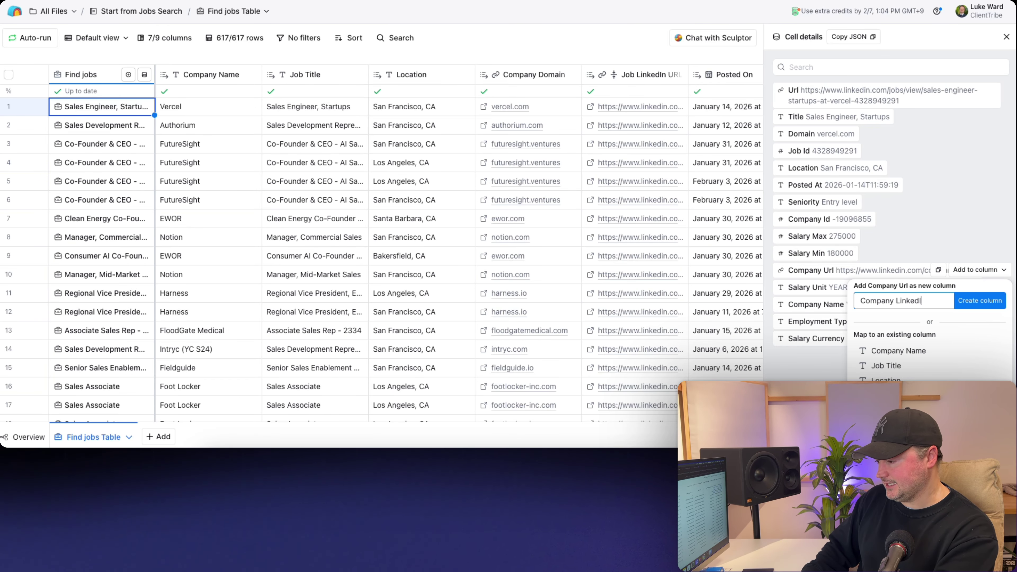
{"action": "type", "text": "RL"}
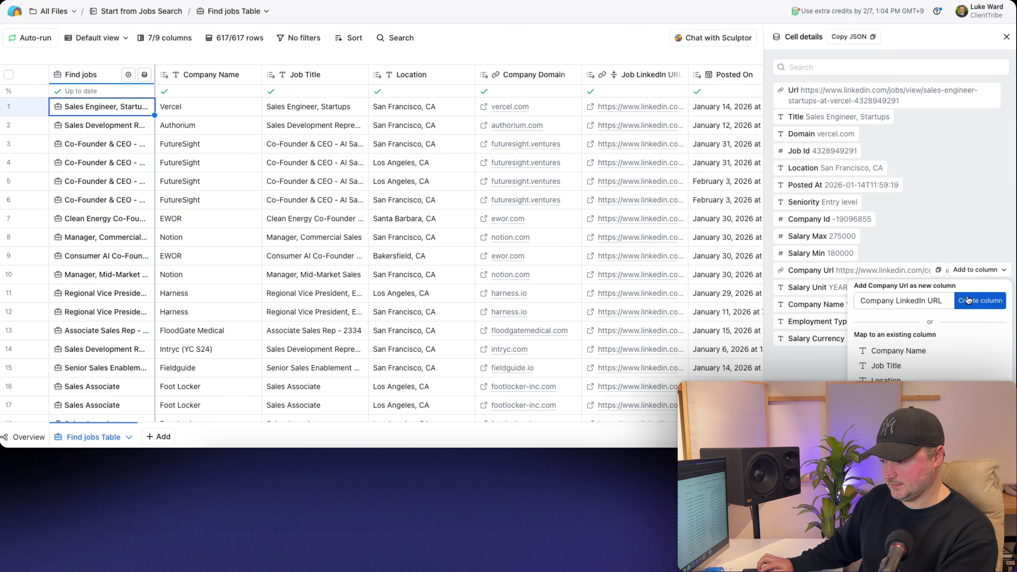
{"action": "left_click", "coordinate": [968, 300]}
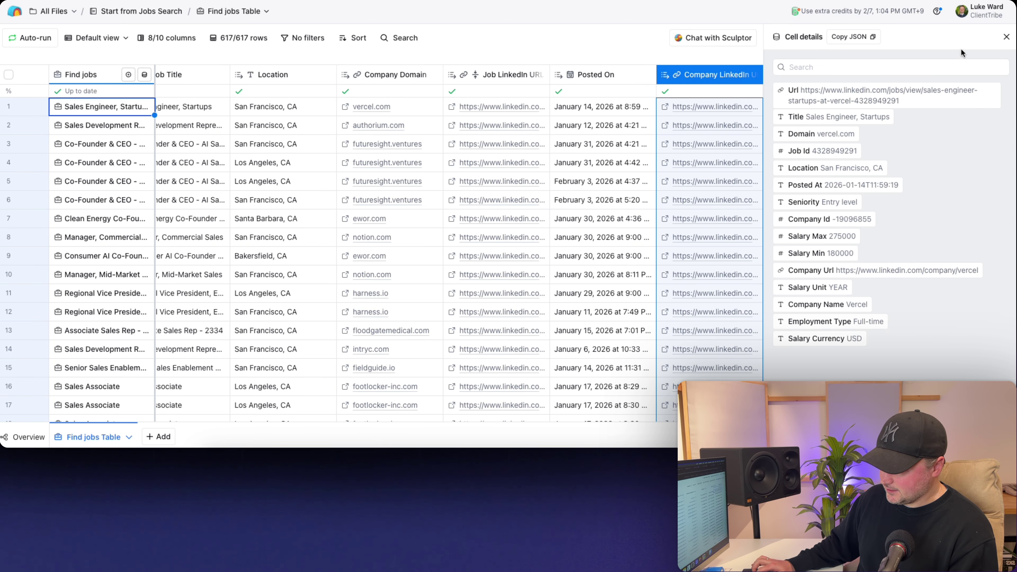
{"action": "left_click", "coordinate": [1006, 37]}
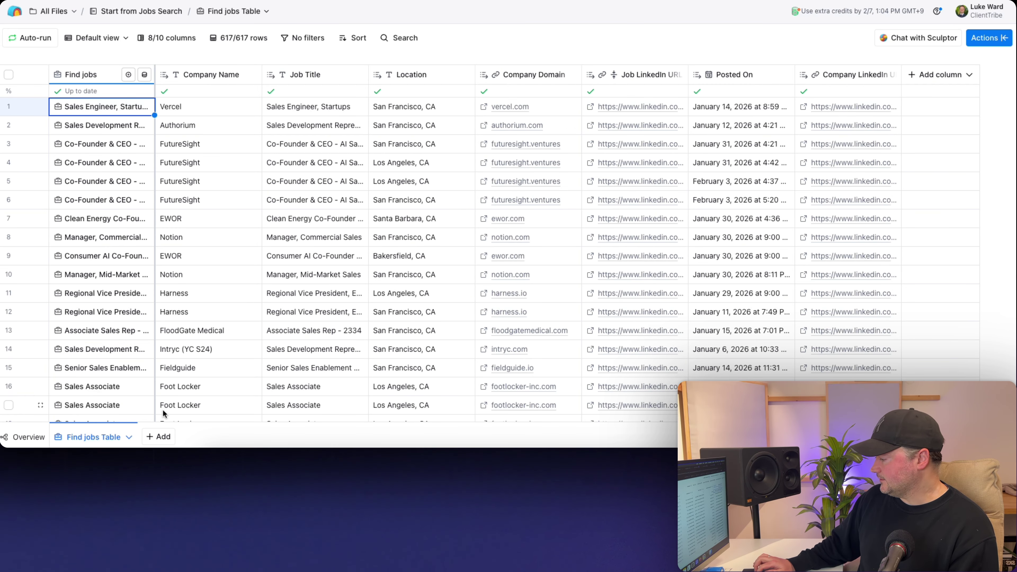
- Start a new Find companies search and filter its location to California
{"action": "left_click", "coordinate": [160, 438]}
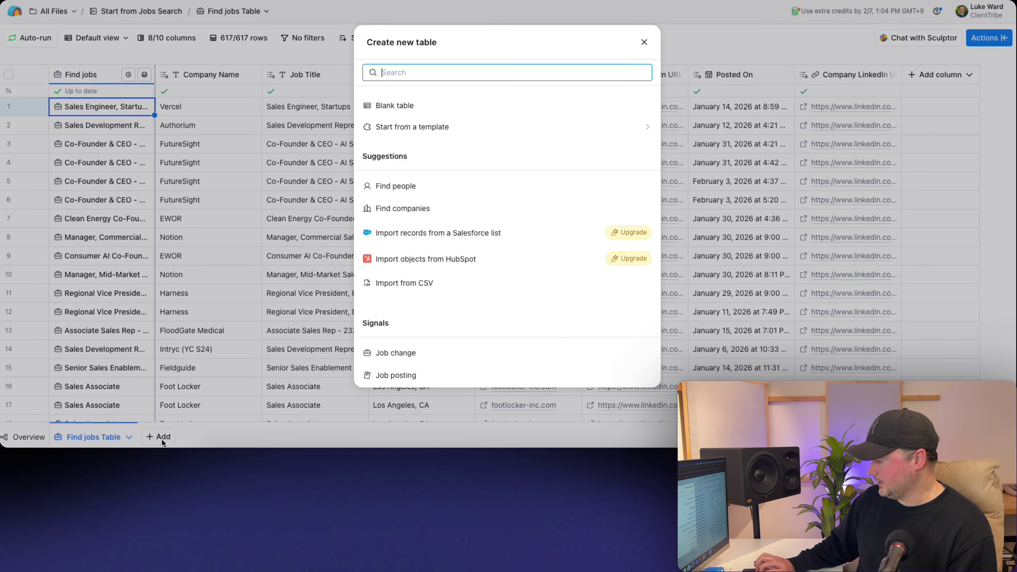
{"action": "left_click", "coordinate": [387, 209]}
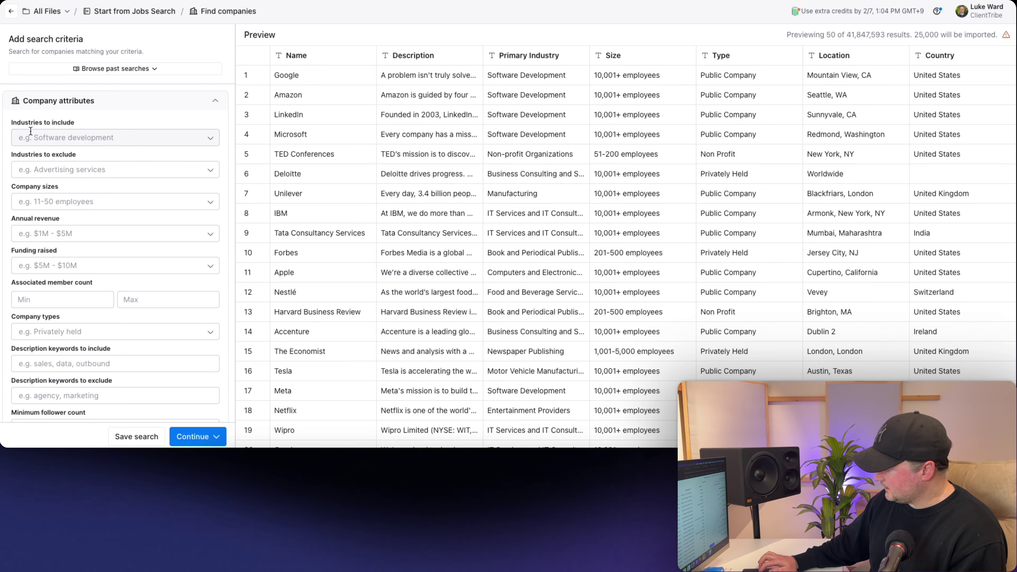
{"action": "scroll", "coordinate": [46, 214], "scroll_direction": "down", "scroll_amount": 5}
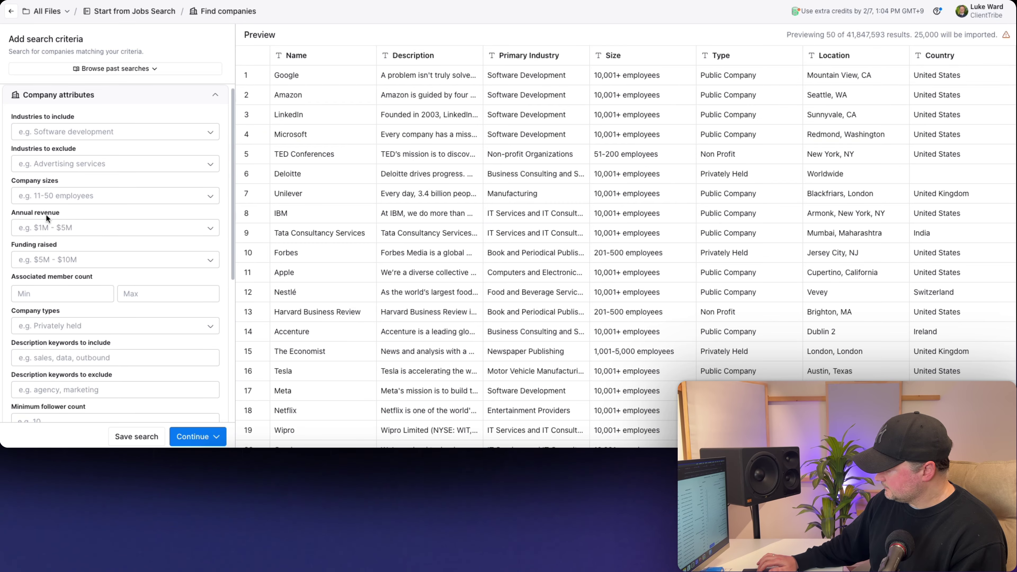
{"action": "scroll", "coordinate": [46, 214], "scroll_direction": "down", "scroll_amount": 2}
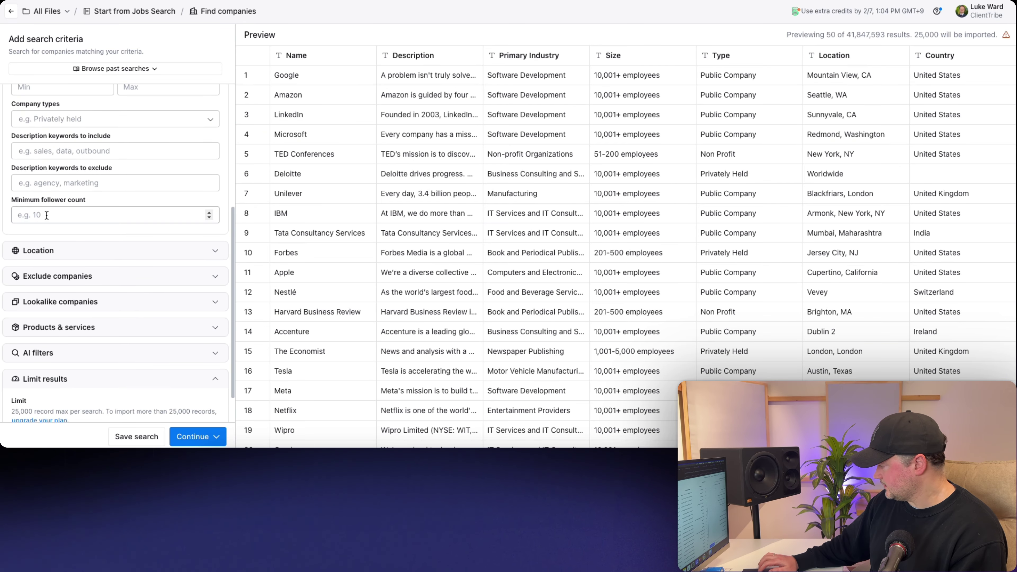
{"action": "left_click", "coordinate": [48, 255]}
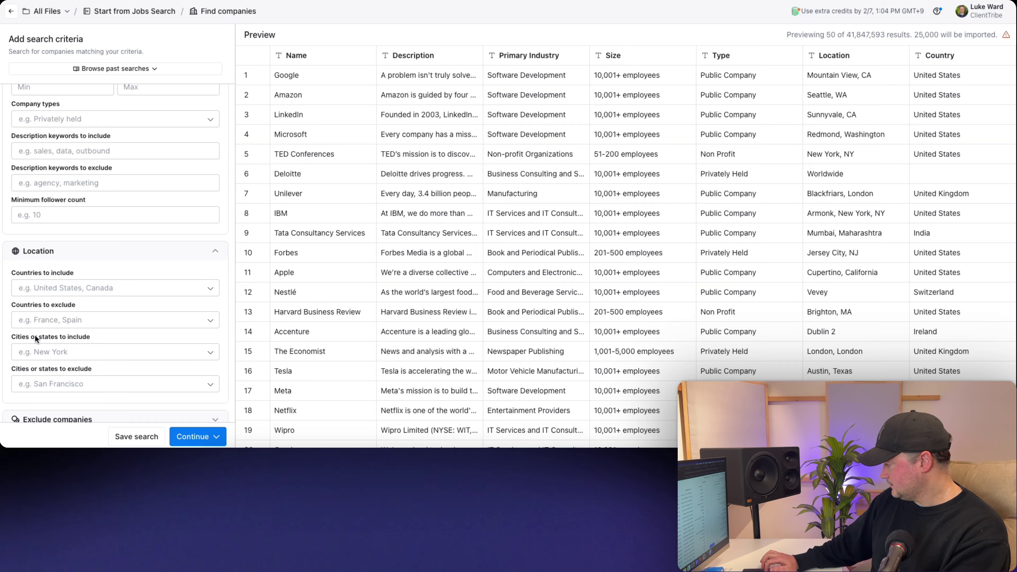
{"action": "left_click", "coordinate": [44, 351]}
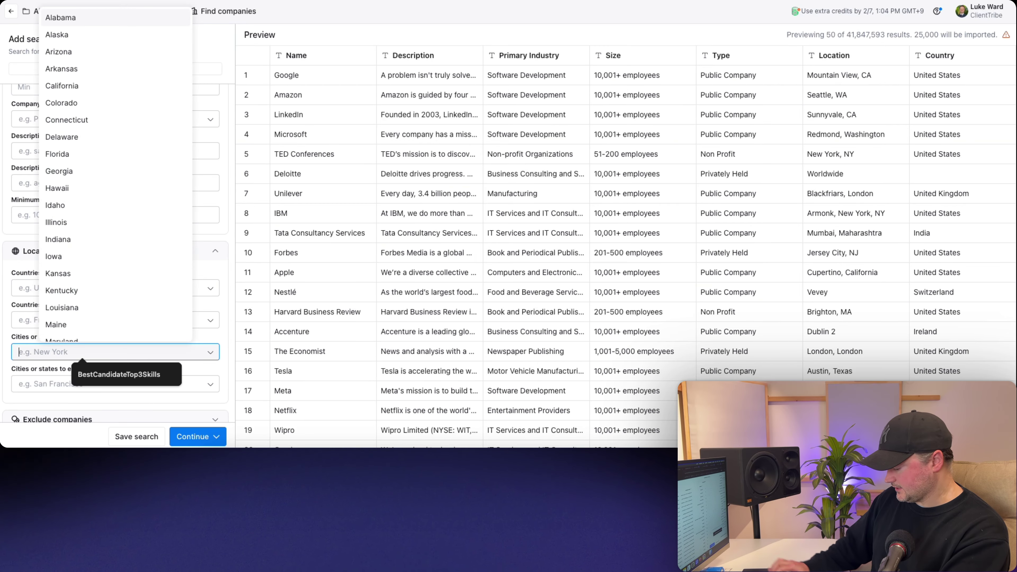
{"action": "type", "text": "calif"}
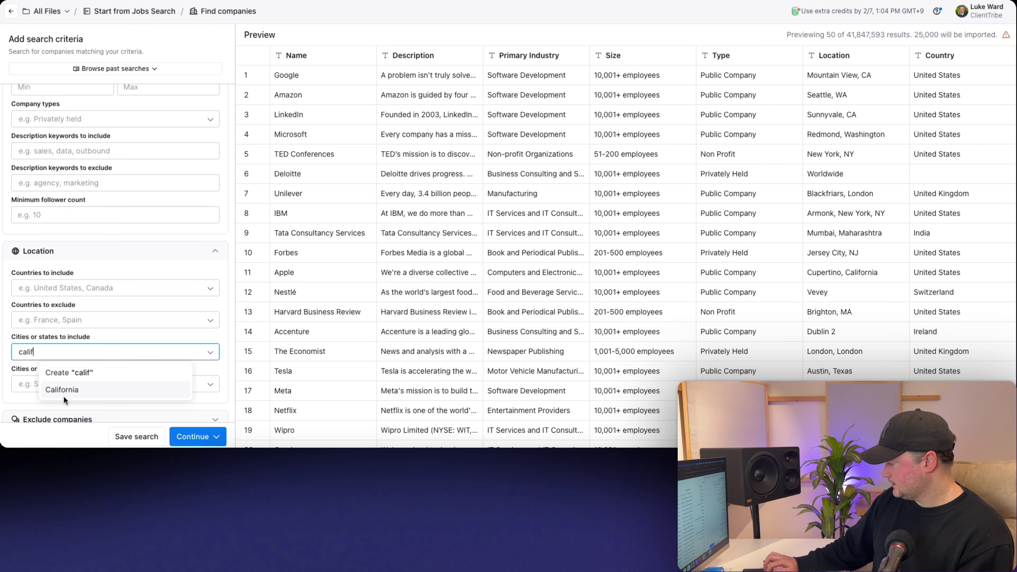
{"action": "left_click", "coordinate": [62, 392]}
{"action": "scroll", "coordinate": [93, 253], "scroll_direction": "up", "scroll_amount": 5}
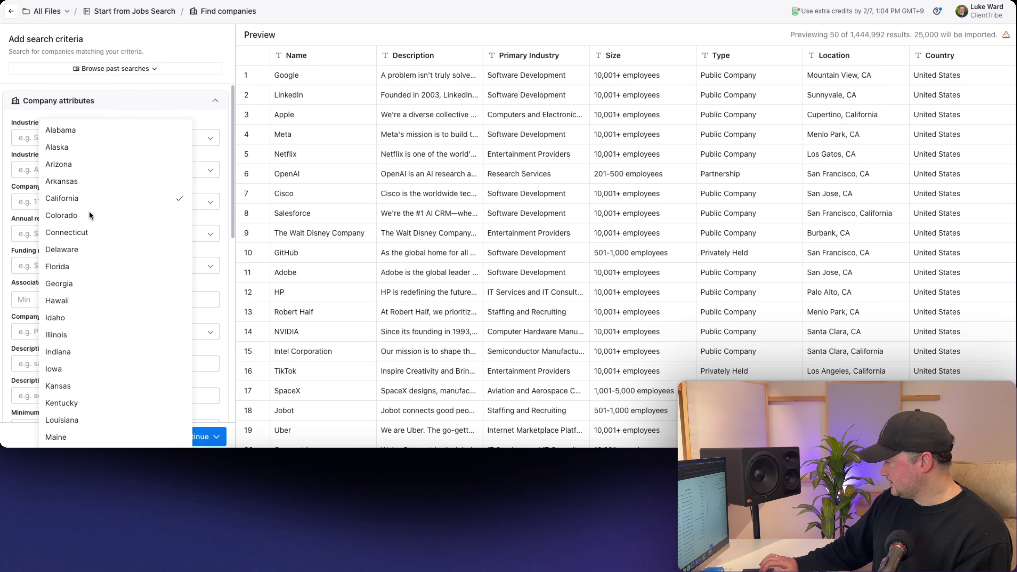
- Add the 1,001-5,000, 5,001-10,000 and 10,001+ employee company size filters
{"action": "left_click", "coordinate": [180, 83]}
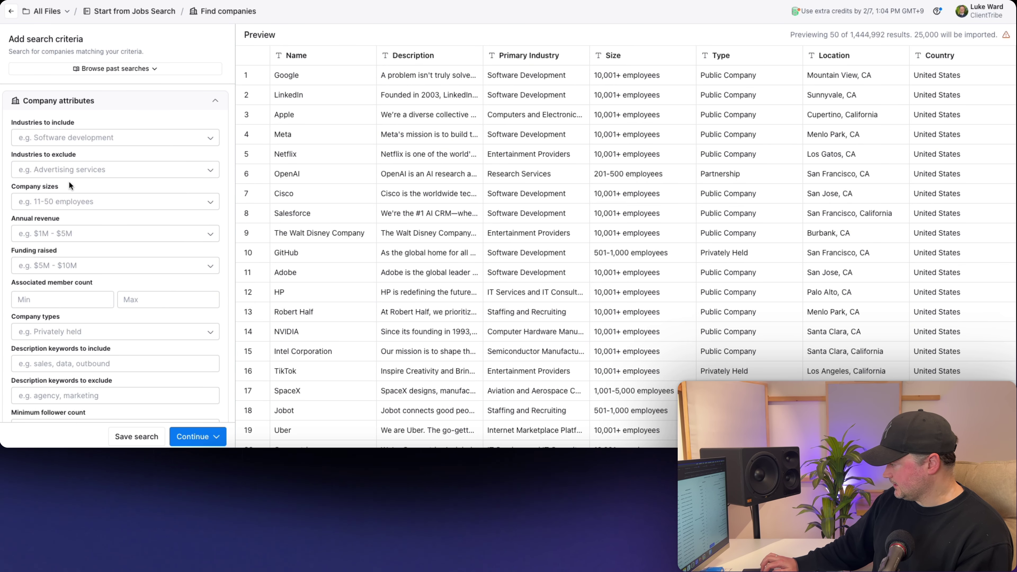
{"action": "left_click", "coordinate": [69, 202]}
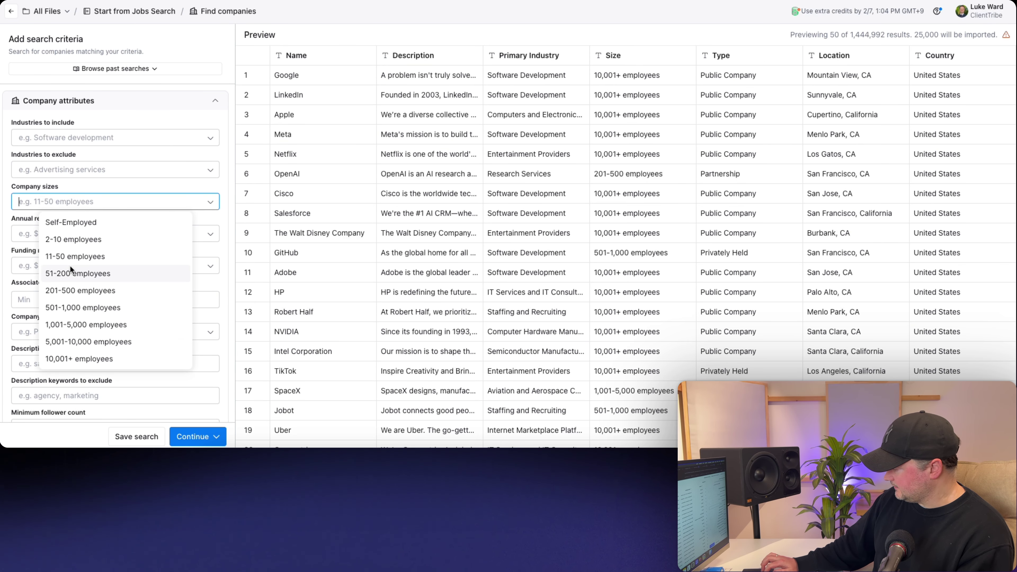
{"action": "left_click", "coordinate": [80, 325]}
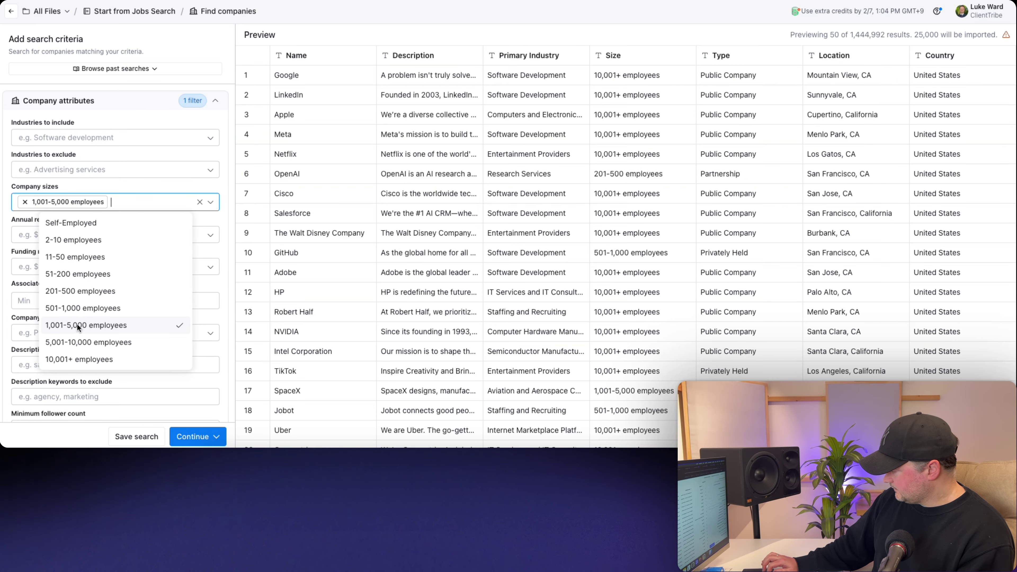
{"action": "left_click", "coordinate": [82, 341]}
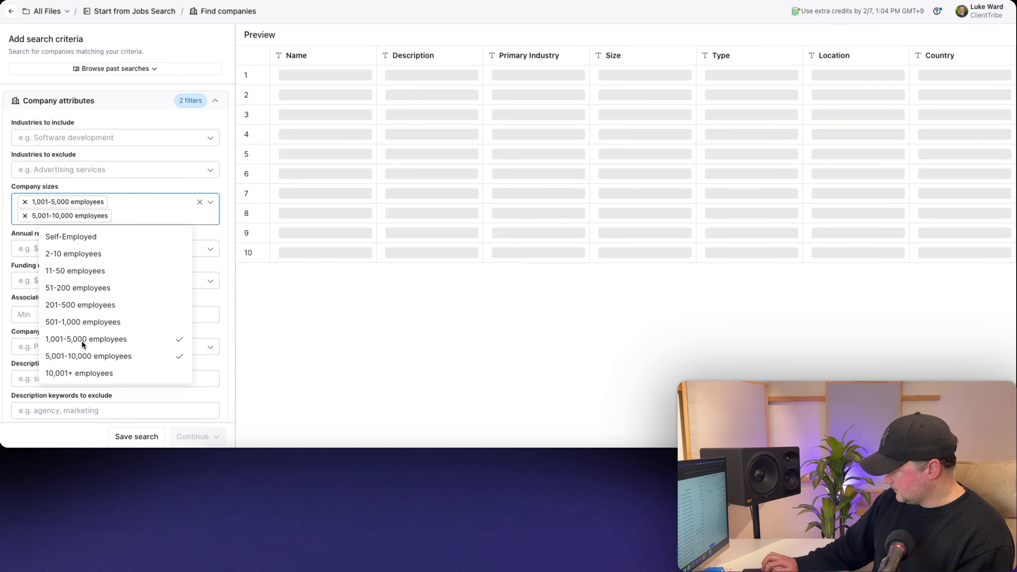
{"action": "left_click", "coordinate": [88, 374]}
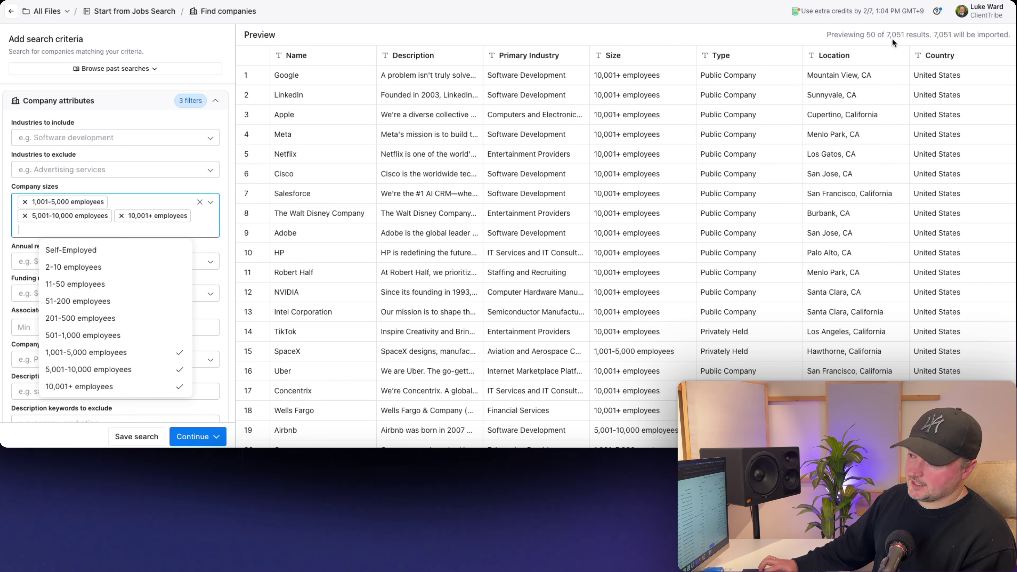
{"action": "left_click", "coordinate": [580, 38]}
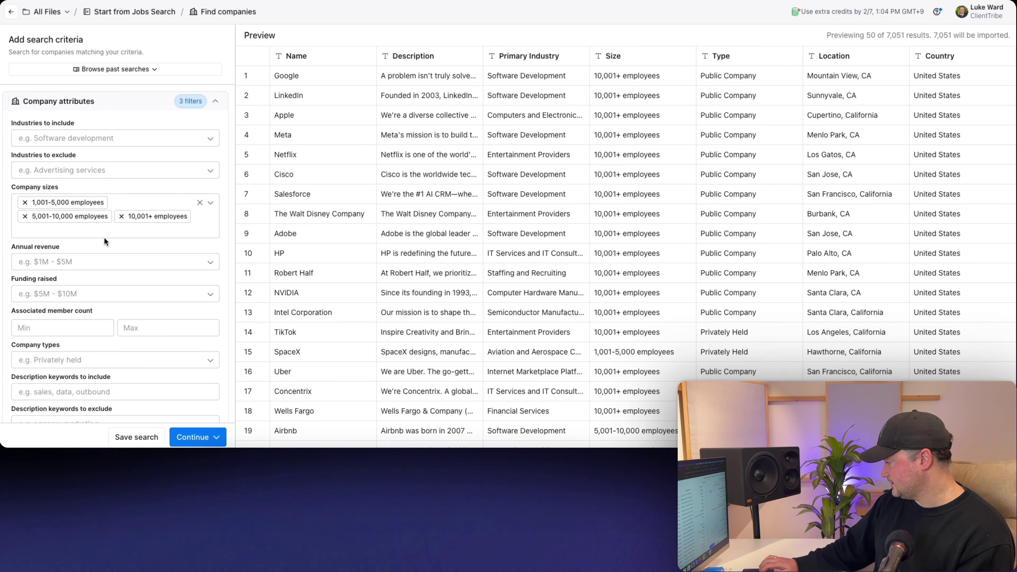
- Also include the 501-1,000 employees size band, narrowing the preview to 12,108 companies
{"action": "scroll", "coordinate": [105, 237], "scroll_direction": "down", "scroll_amount": 10}
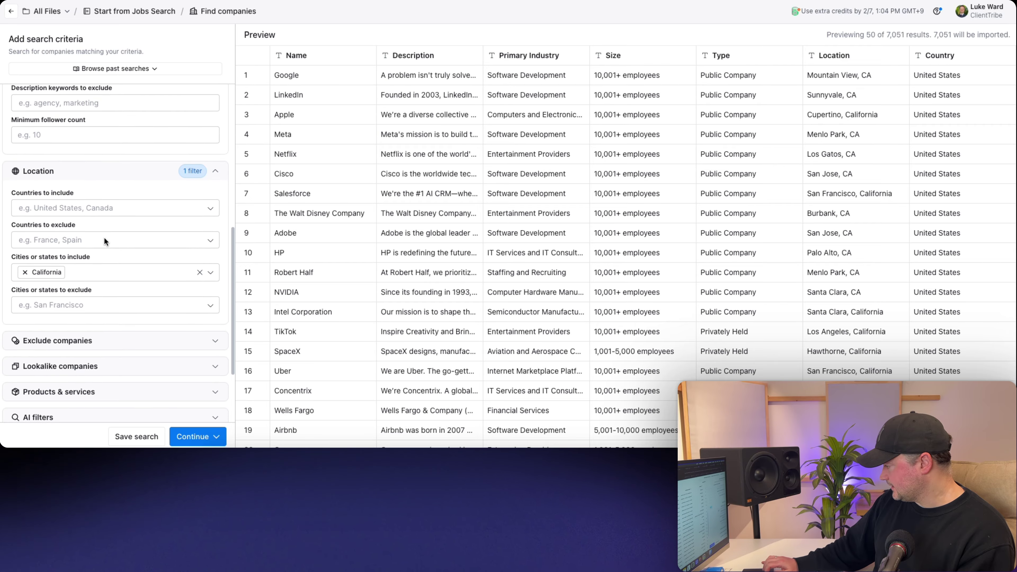
{"action": "scroll", "coordinate": [104, 237], "scroll_direction": "up", "scroll_amount": 10}
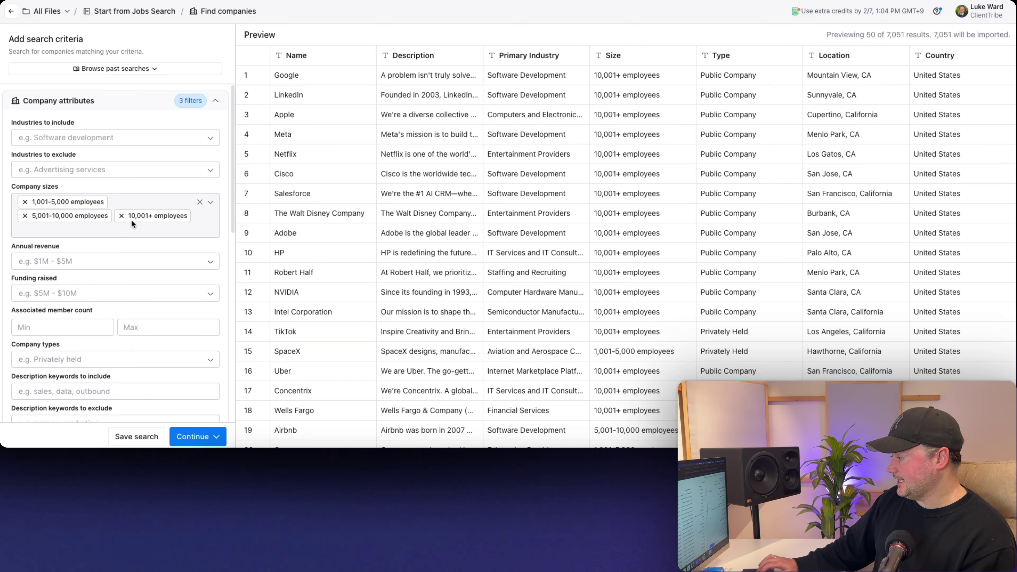
{"action": "scroll", "coordinate": [131, 219], "scroll_direction": "down", "scroll_amount": 5}
{"action": "scroll", "coordinate": [131, 219], "scroll_direction": "down", "scroll_amount": 5}
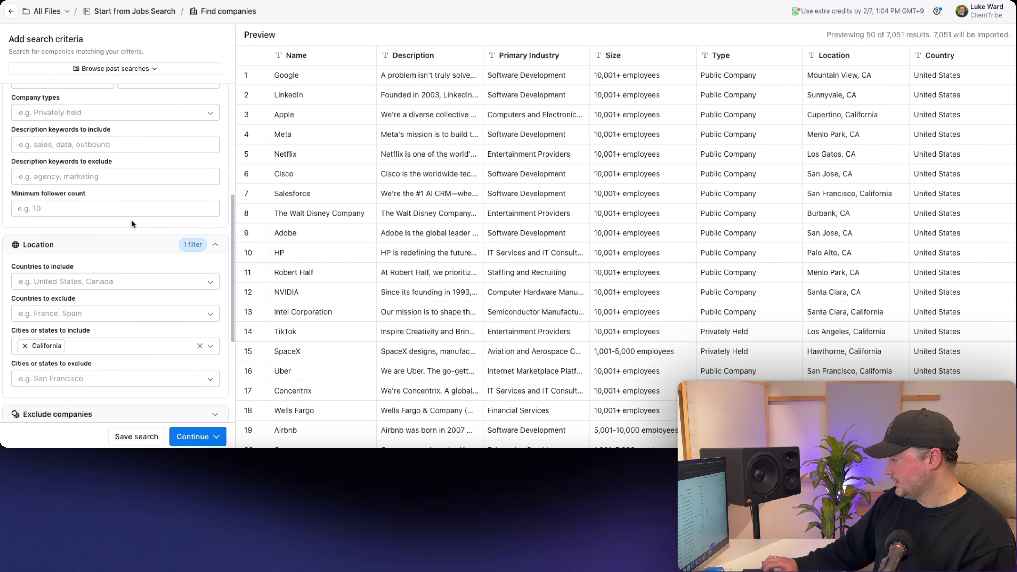
{"action": "scroll", "coordinate": [130, 220], "scroll_direction": "down", "scroll_amount": 2}
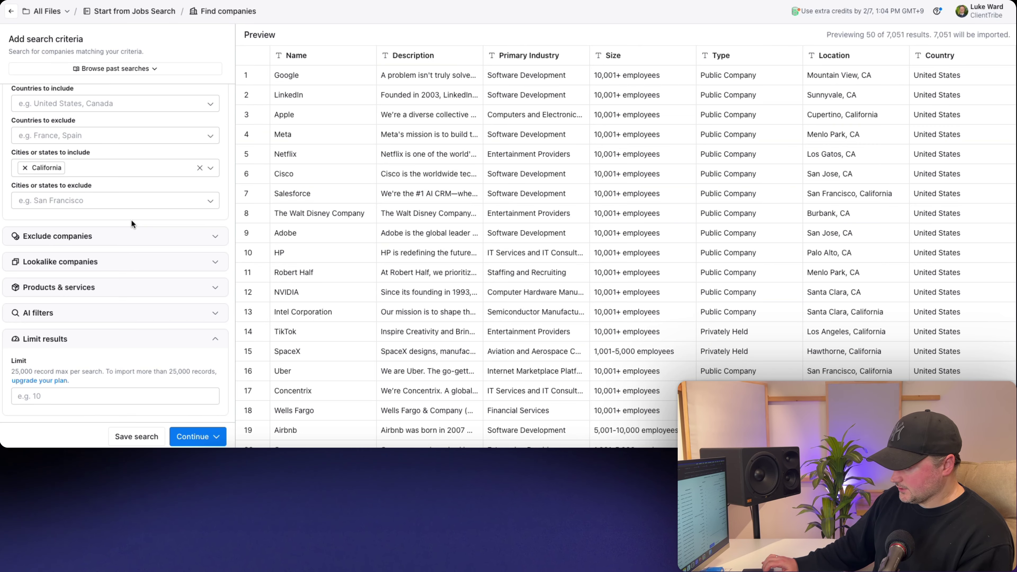
{"action": "scroll", "coordinate": [131, 220], "scroll_direction": "up", "scroll_amount": 10}
{"action": "left_click", "coordinate": [95, 227]}
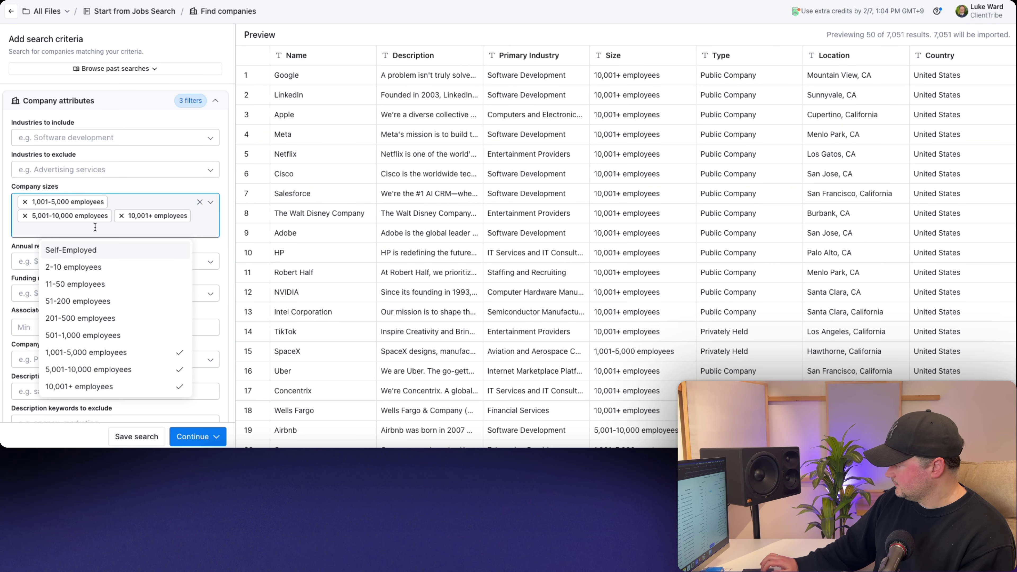
{"action": "left_click", "coordinate": [90, 335]}
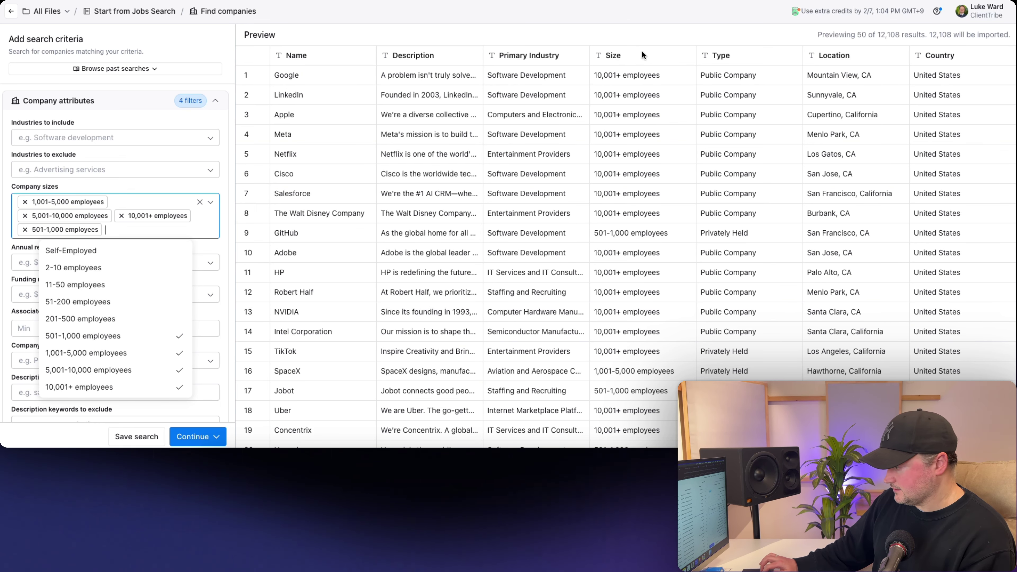
{"action": "left_click", "coordinate": [577, 33]}
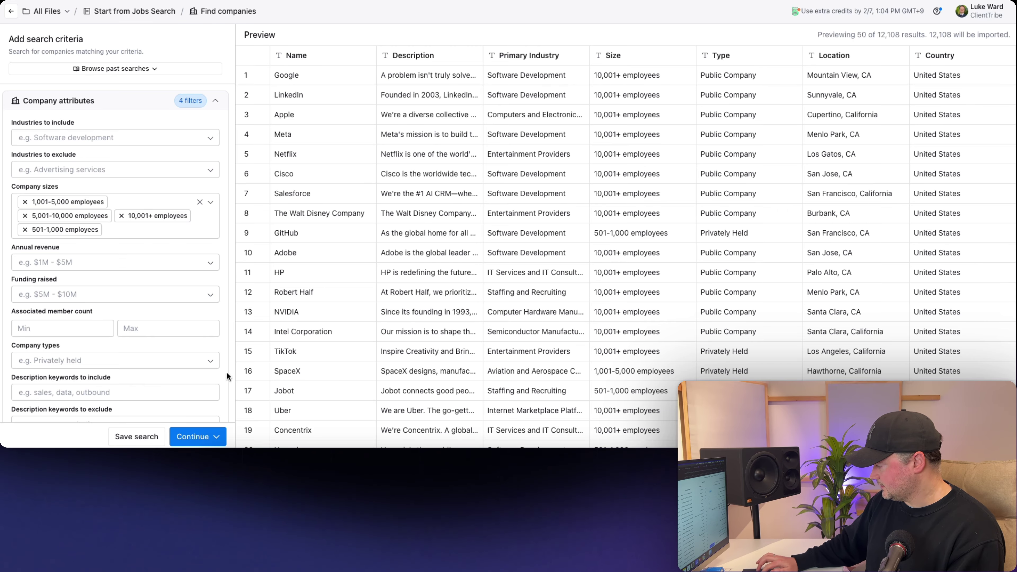
- Import the filtered California company results into a new table and collapse the Actions panel
{"action": "left_click", "coordinate": [189, 434]}
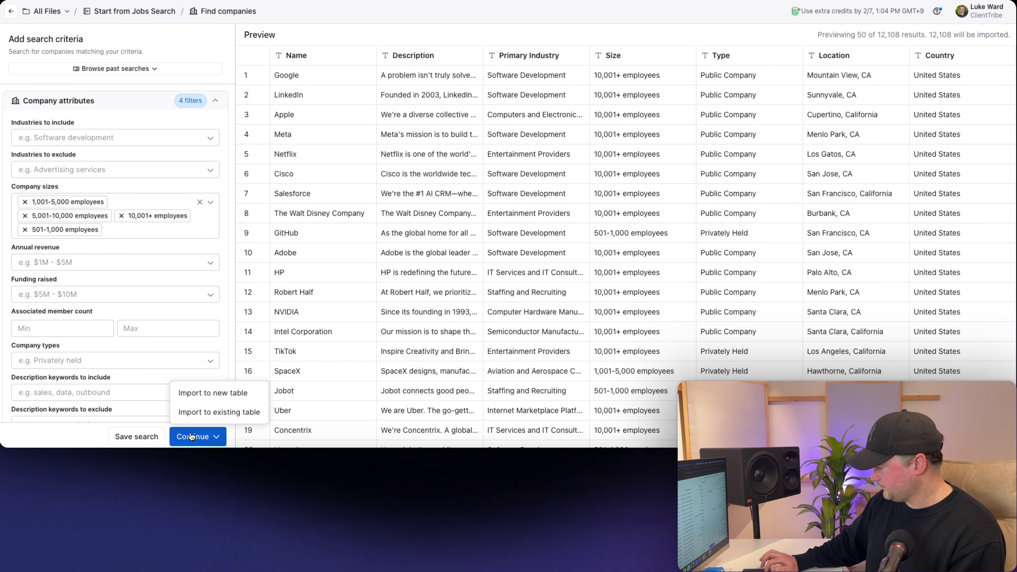
{"action": "left_click", "coordinate": [201, 391]}
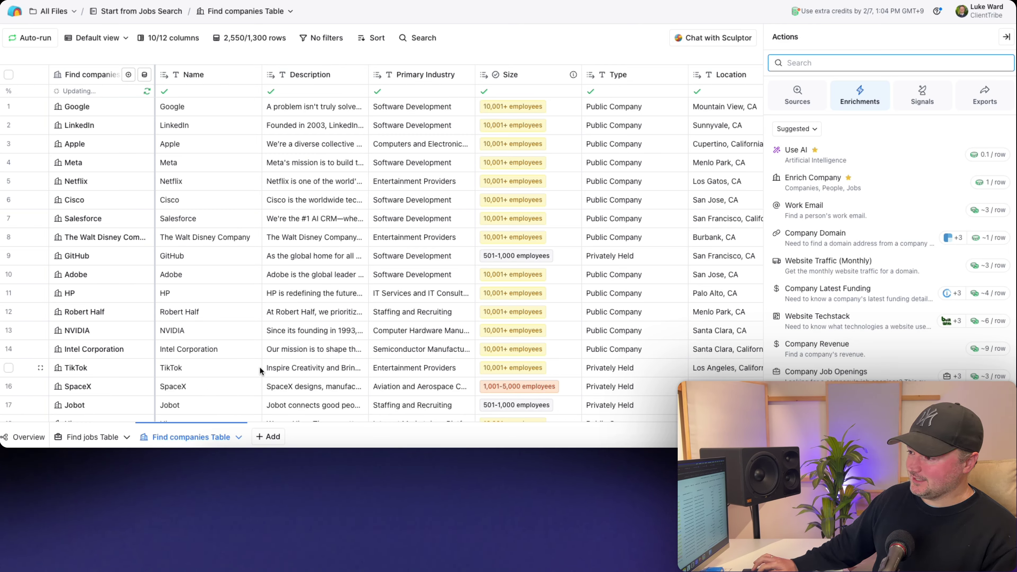
{"action": "left_click", "coordinate": [1006, 36]}
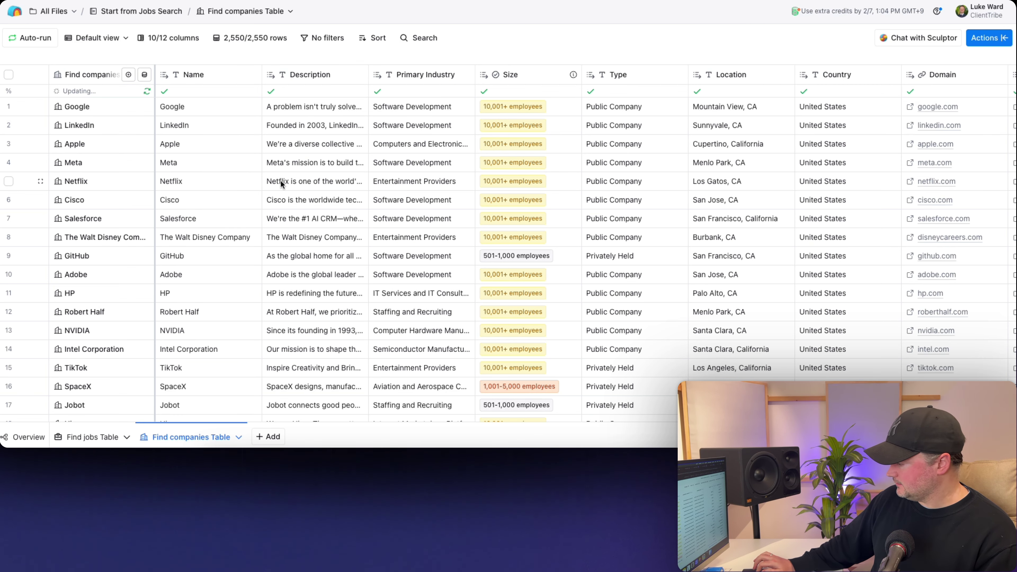
- Rename the Find companies Table to 'Unwanted companies Table'
{"action": "left_click", "coordinate": [238, 437]}
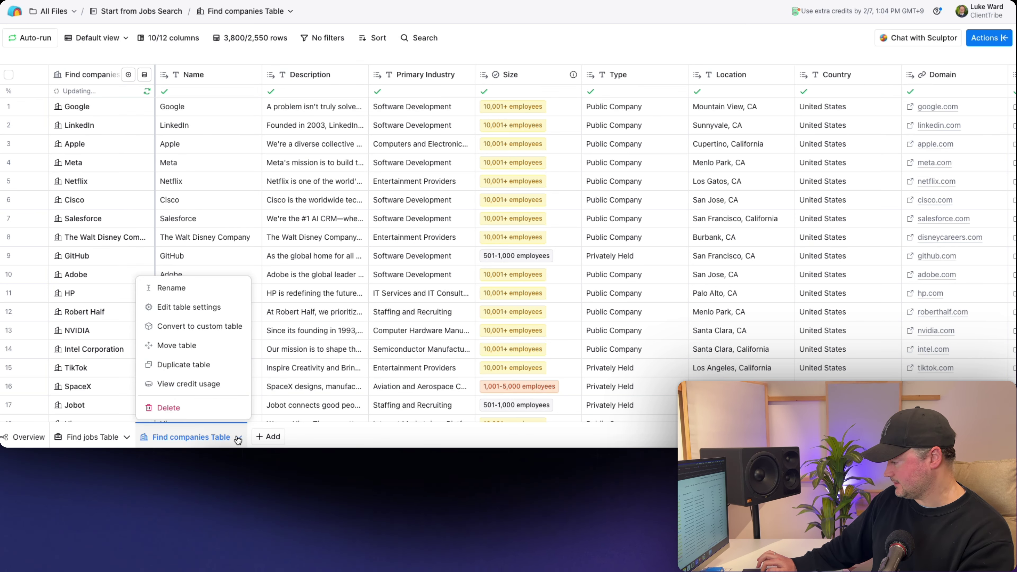
{"action": "left_click", "coordinate": [172, 288]}
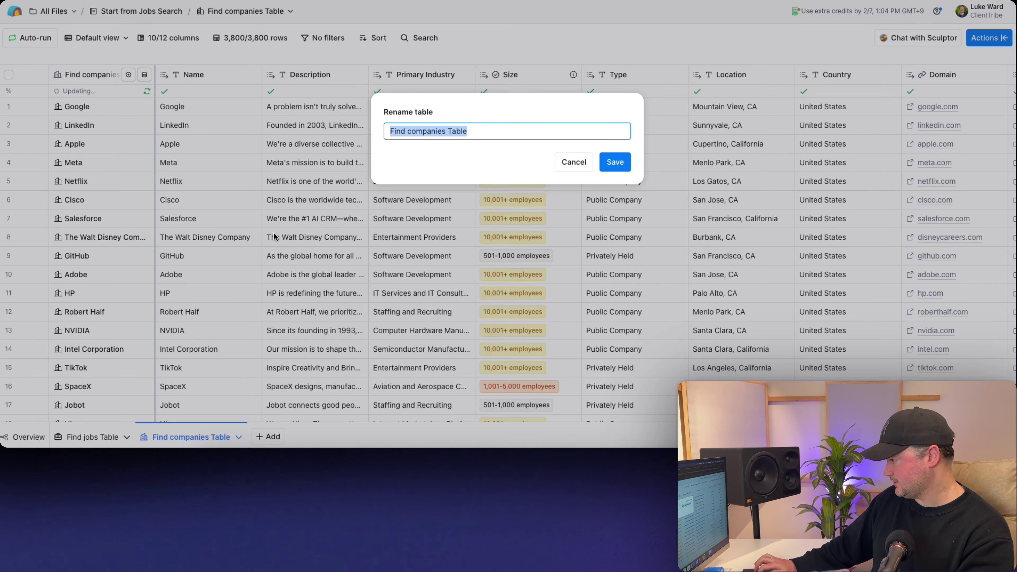
{"action": "left_click", "coordinate": [390, 133]}
{"action": "double_click", "coordinate": [391, 131]}
{"action": "type", "text": "Unw"}
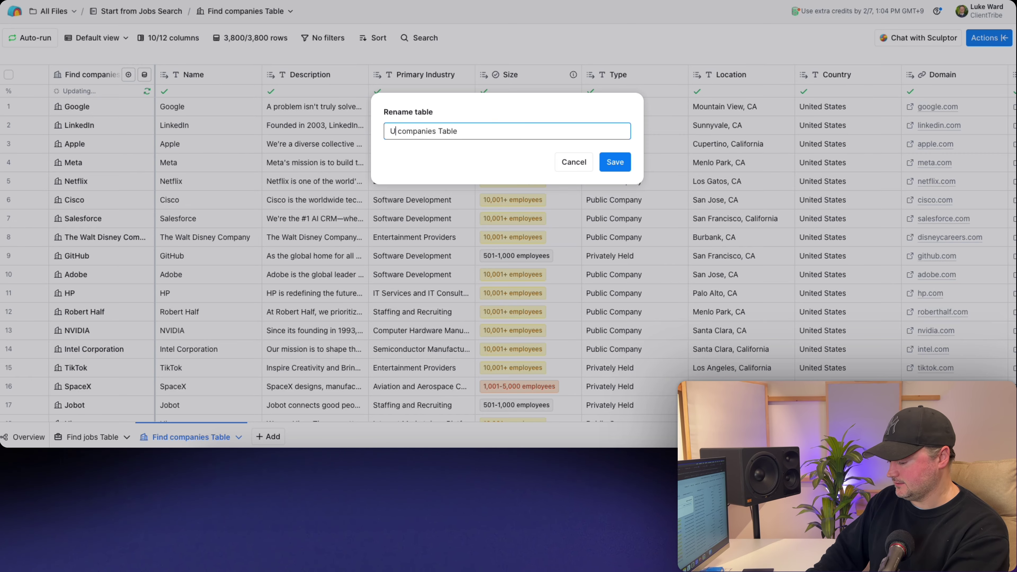
{"action": "type", "text": "anted"}
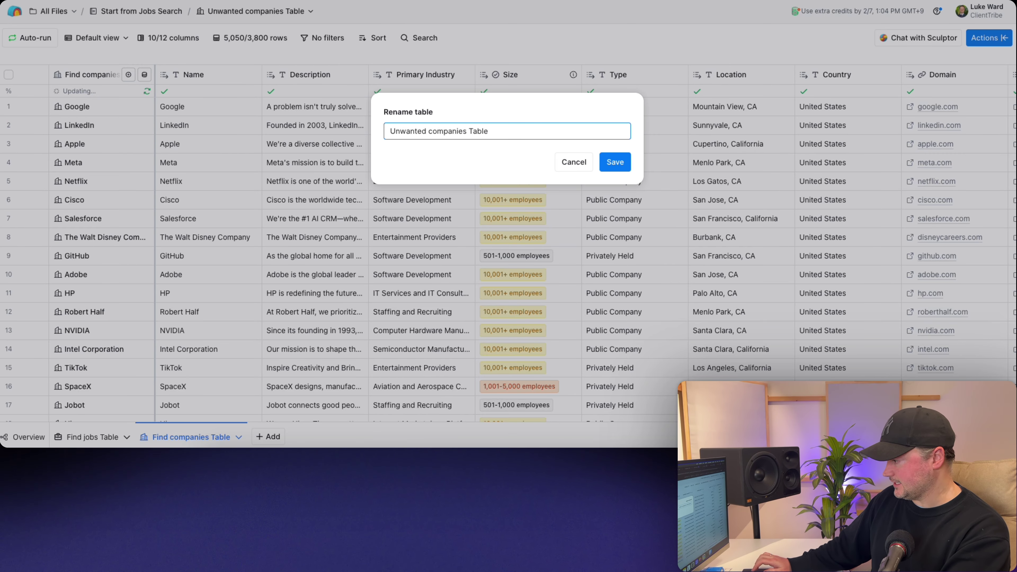
{"action": "left_click", "coordinate": [617, 158]}
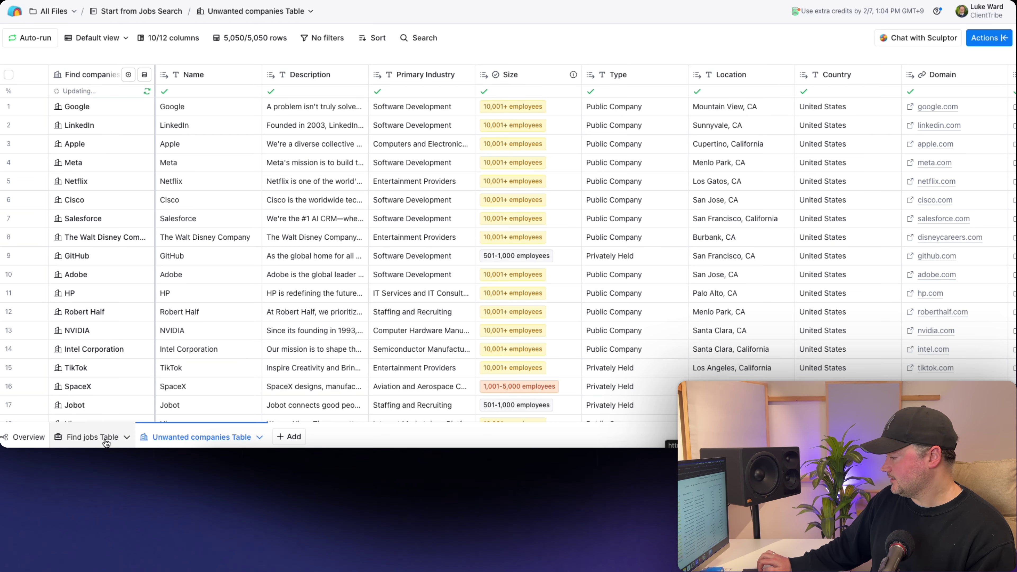
- Rename the LinkedIn URL column to 'Company LinkedIn URL', then return to the Find jobs Table
{"action": "scroll", "coordinate": [432, 176], "scroll_direction": "right", "scroll_amount": 1}
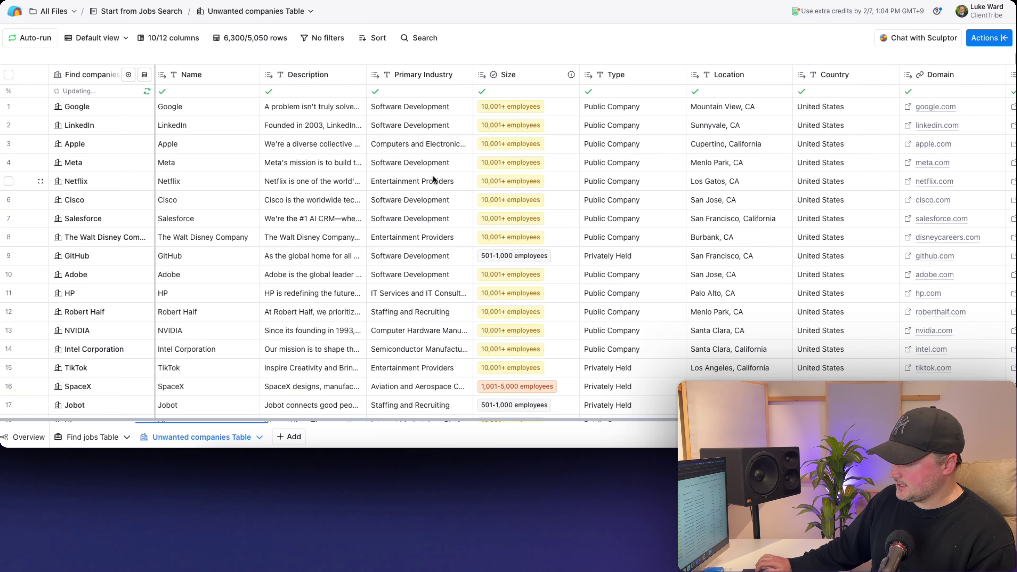
{"action": "scroll", "coordinate": [433, 179], "scroll_direction": "right", "scroll_amount": 5}
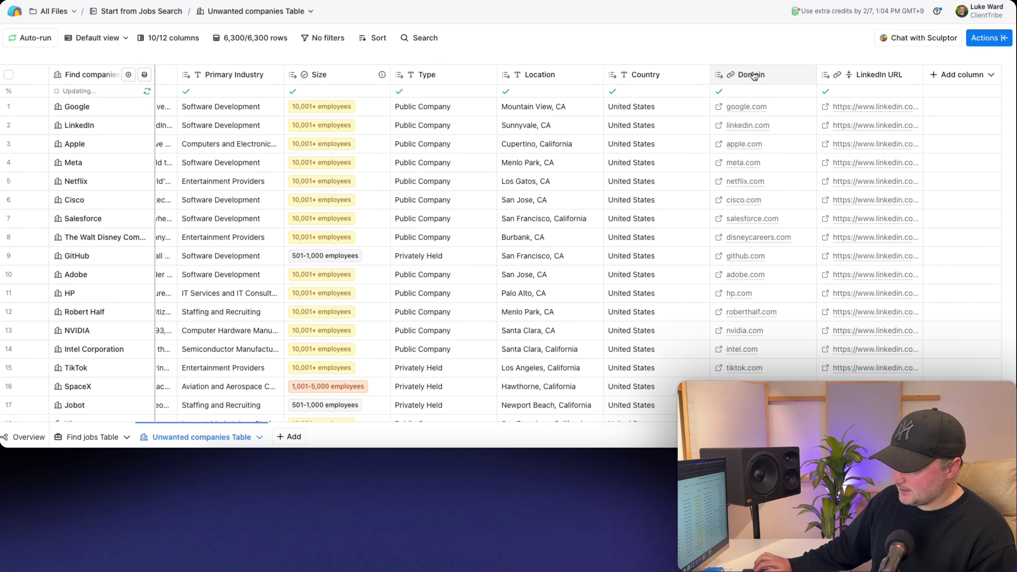
{"action": "left_click", "coordinate": [873, 74]}
{"action": "left_click", "coordinate": [857, 99]}
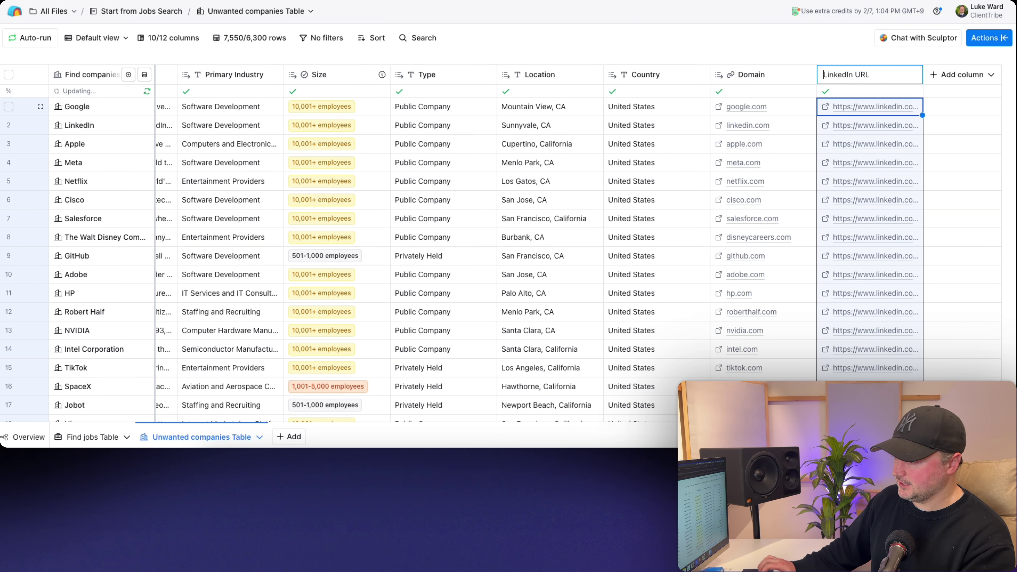
{"action": "type", "text": "Company"}
{"action": "key", "text": "Escape"}
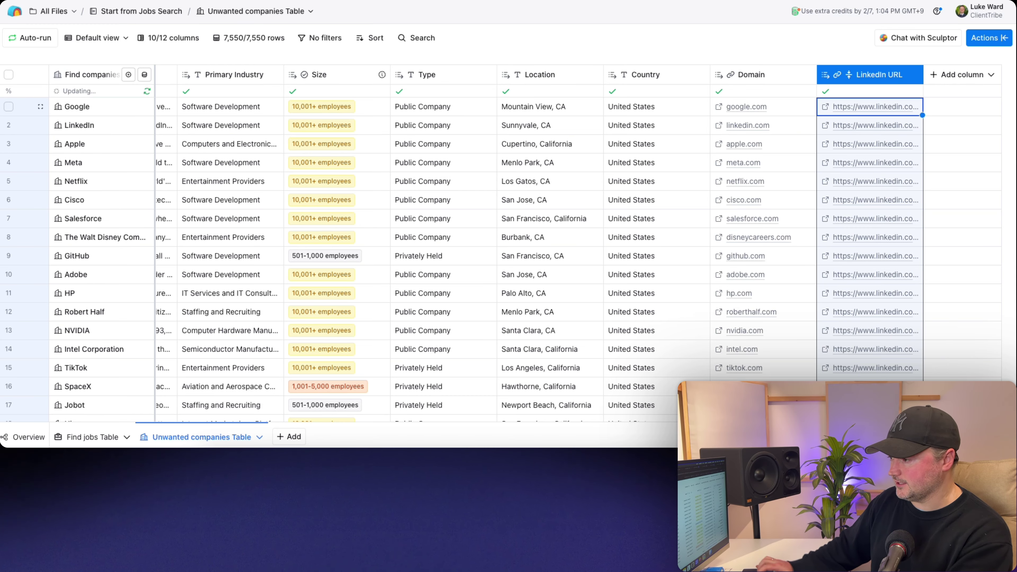
{"action": "left_click", "coordinate": [81, 438]}
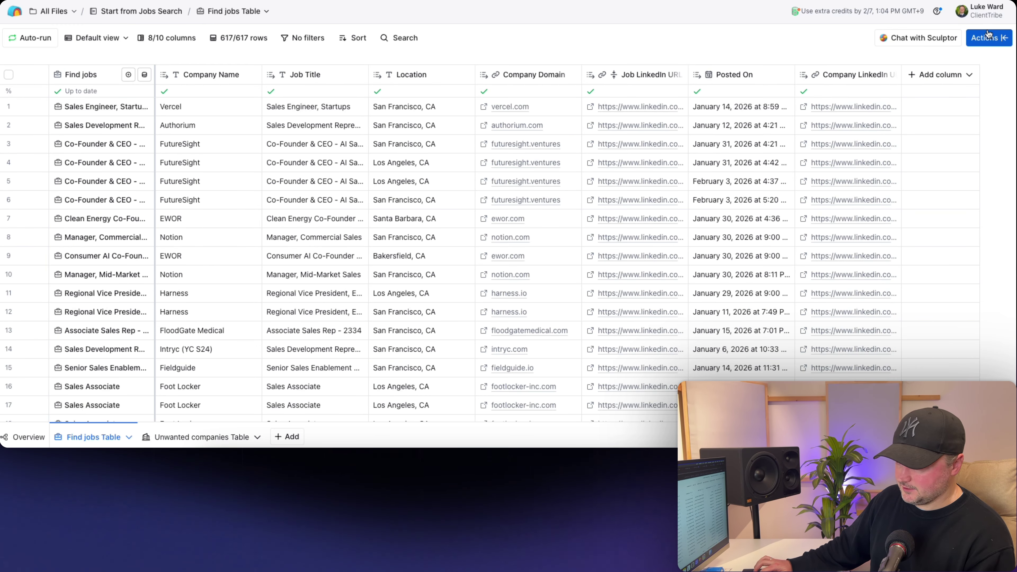
- Search actions for 'look' and choose Lookup Single Row in Other Table
{"action": "left_click", "coordinate": [983, 38]}
{"action": "type", "text": "lookup single"}
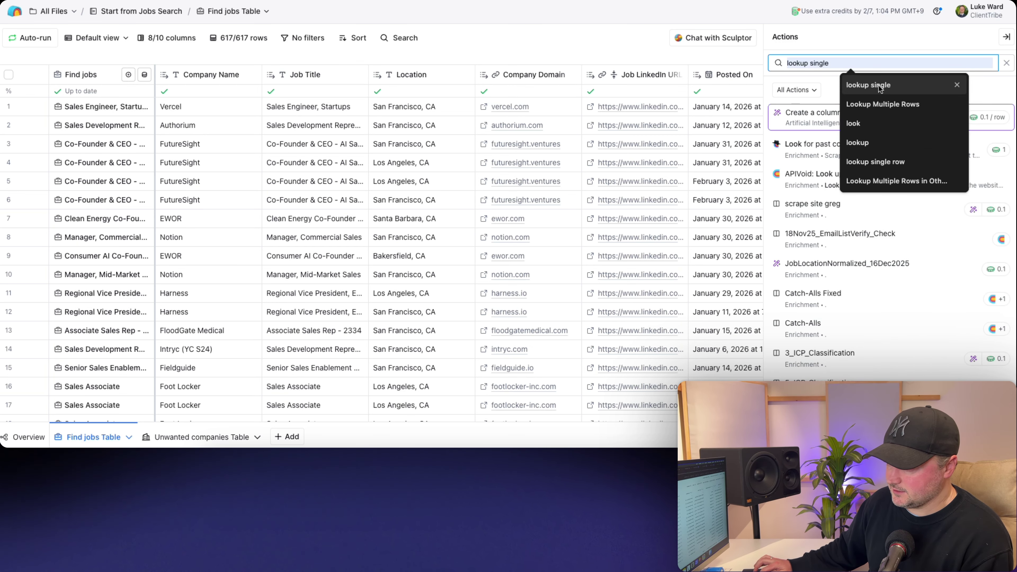
{"action": "left_click", "coordinate": [878, 86]}
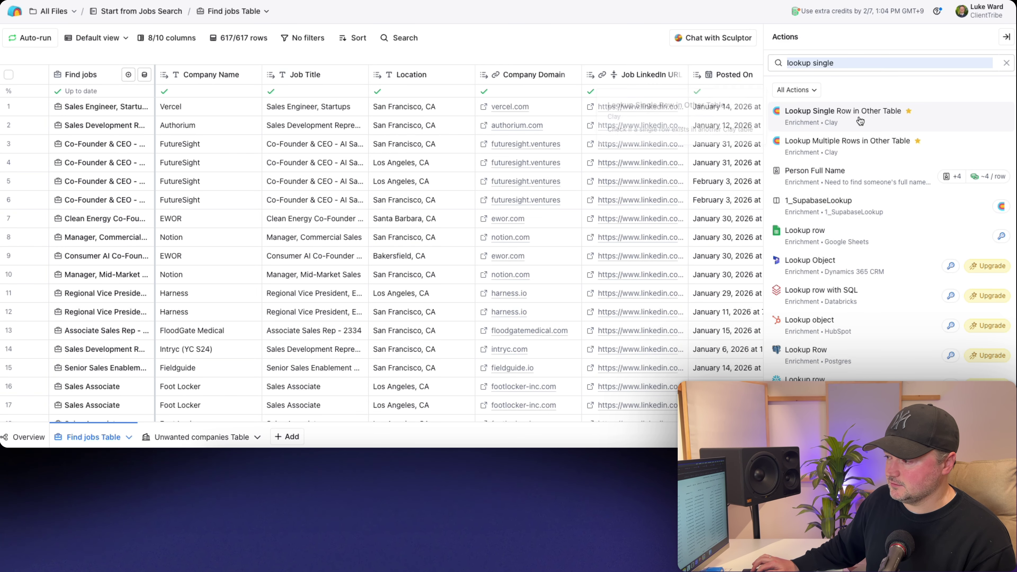
{"action": "left_click", "coordinate": [859, 122]}
- Point the lookup at the Unwanted companies Table, matching on its Company LinkedIn URL column
{"action": "left_click", "coordinate": [834, 119]}
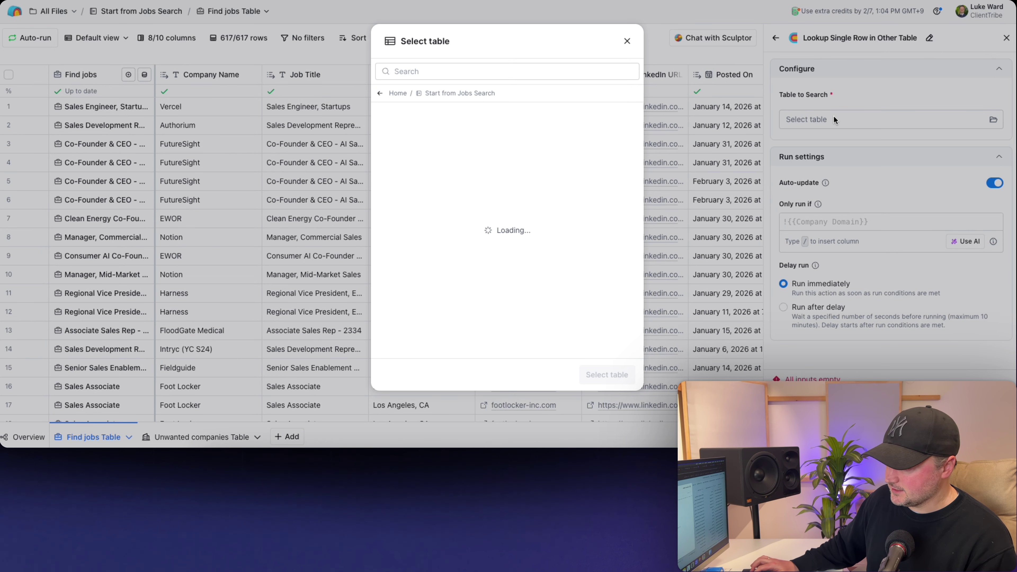
{"action": "left_click", "coordinate": [460, 136]}
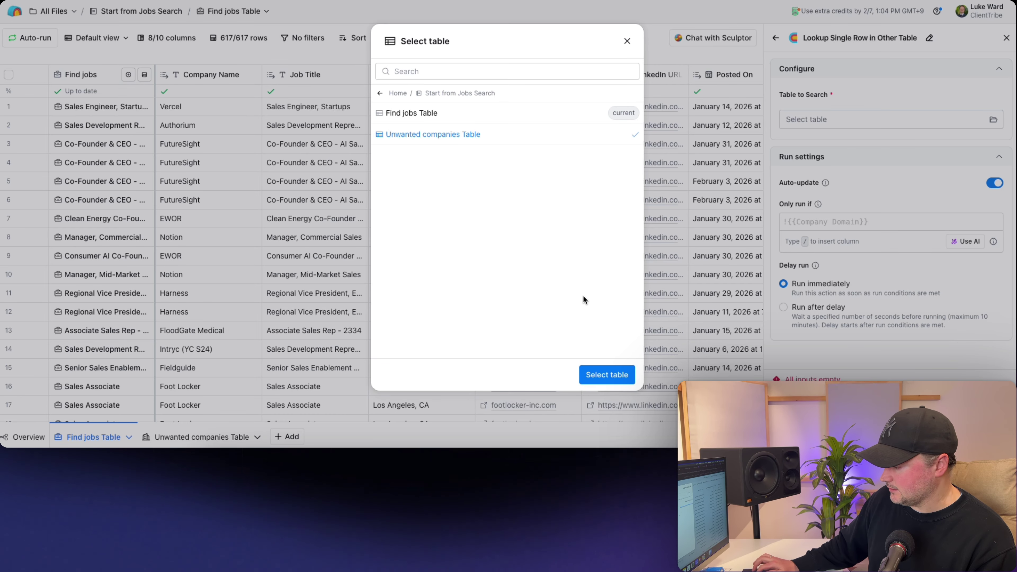
{"action": "left_click", "coordinate": [600, 371]}
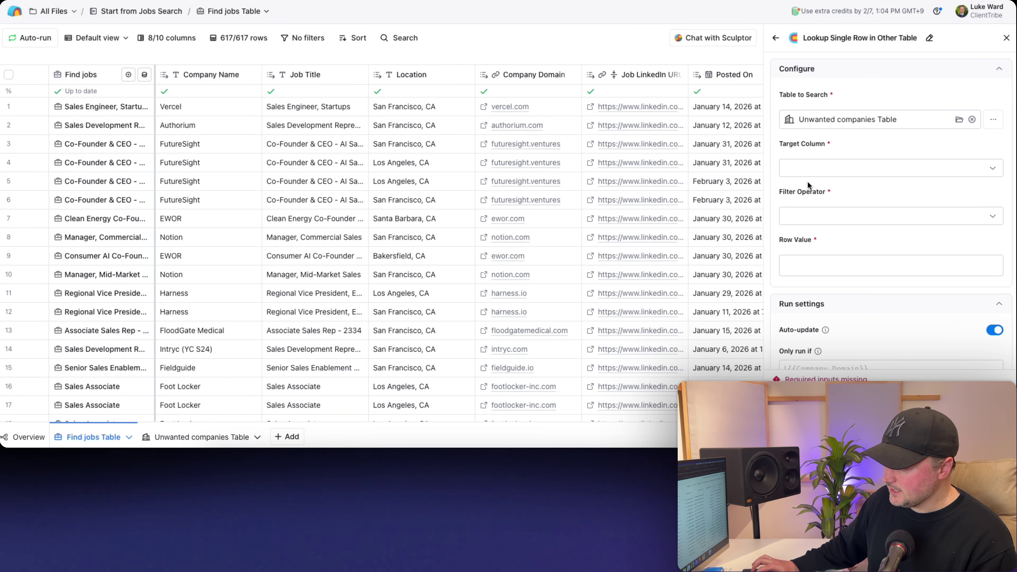
{"action": "left_click", "coordinate": [807, 170]}
{"action": "type", "text": "compan"}
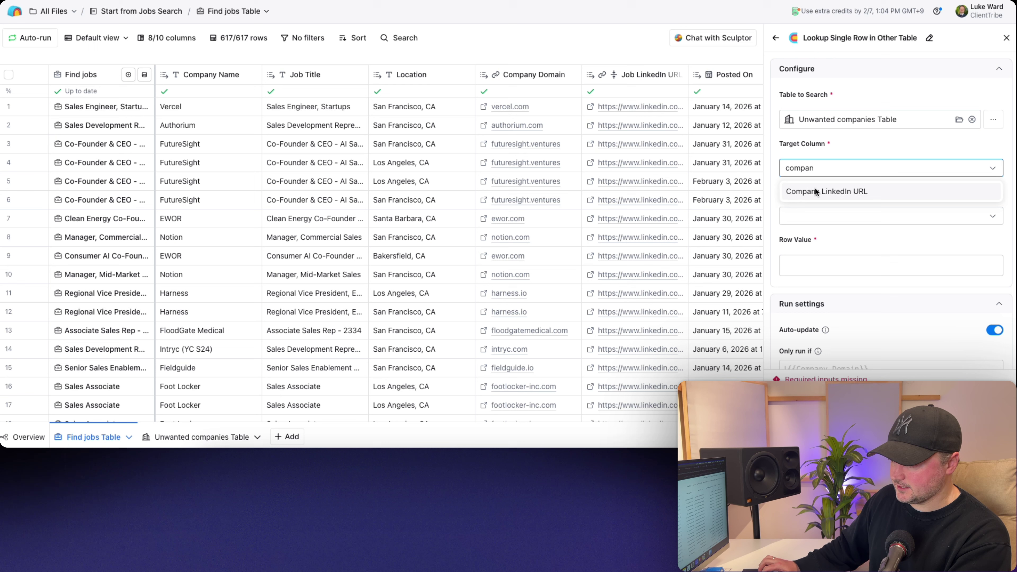
{"action": "left_click", "coordinate": [815, 189]}
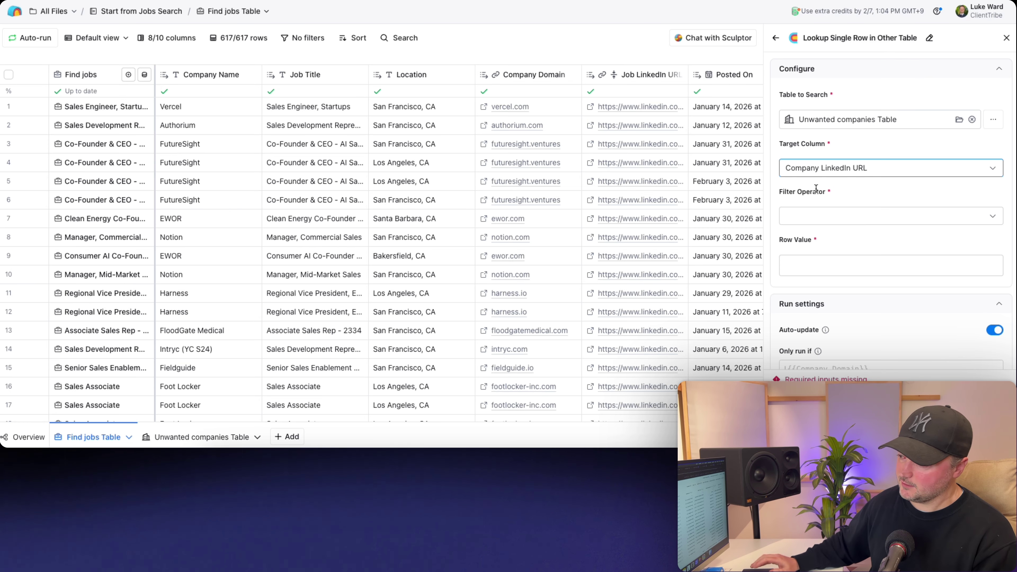
- Set operator Equals with row value /Company LinkedIn URL, then save and run 10 rows
{"action": "left_click", "coordinate": [811, 213]}
{"action": "left_click", "coordinate": [798, 239]}
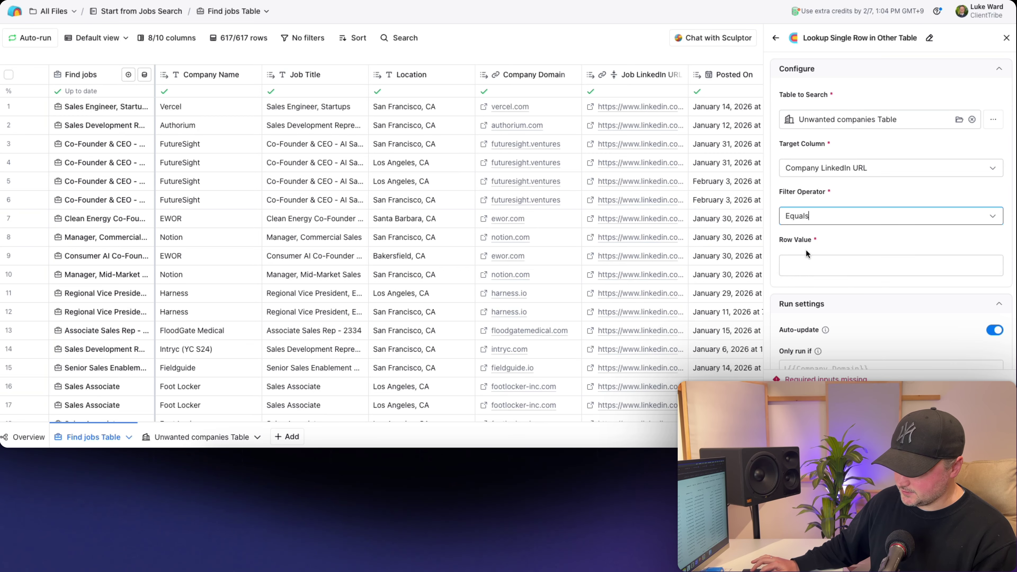
{"action": "left_click", "coordinate": [806, 263]}
{"action": "type", "text": "/link"}
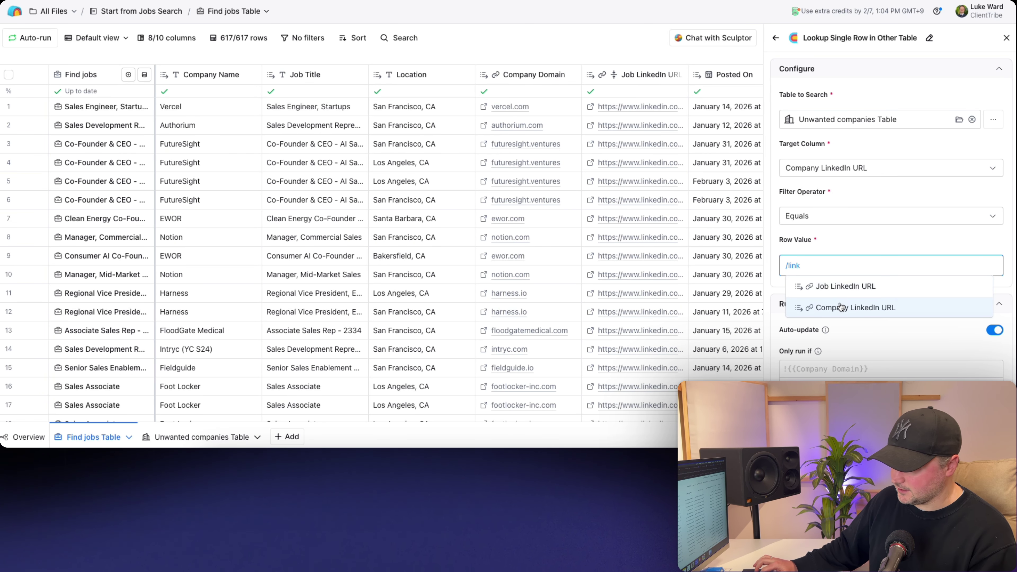
{"action": "left_click", "coordinate": [841, 307]}
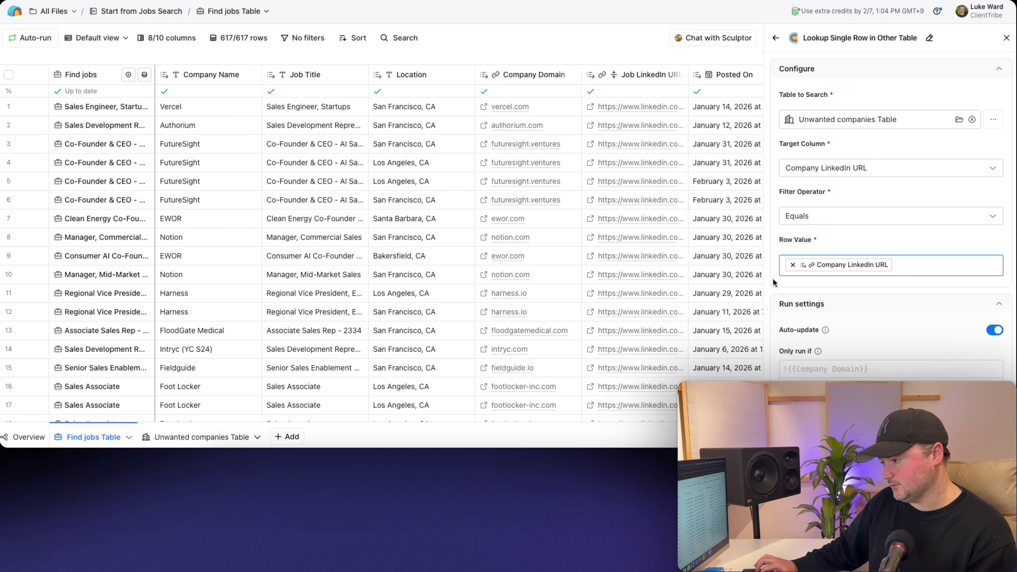
{"action": "scroll", "coordinate": [777, 284], "scroll_direction": "down", "scroll_amount": 3}
{"action": "left_click", "coordinate": [929, 396]}
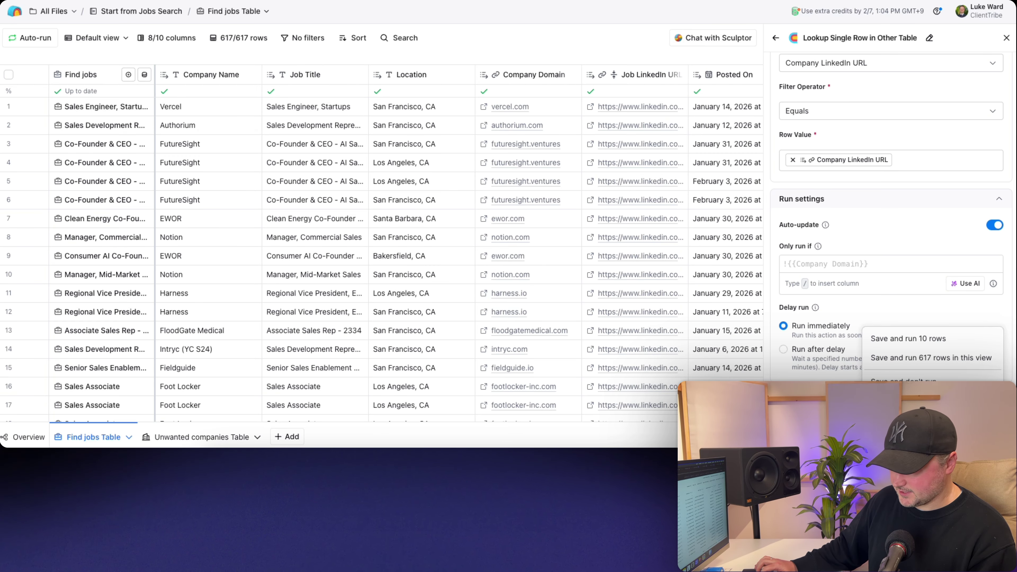
{"action": "left_click", "coordinate": [928, 339]}
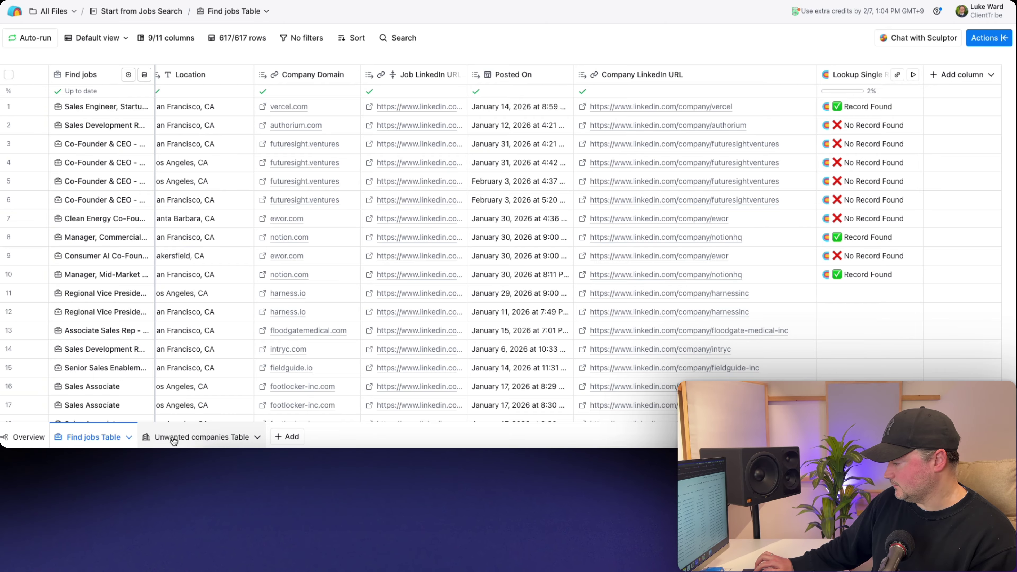
- From row 1's lookup record, add the matched Name as an 'Unwanted Company' column
{"action": "left_click", "coordinate": [863, 106]}
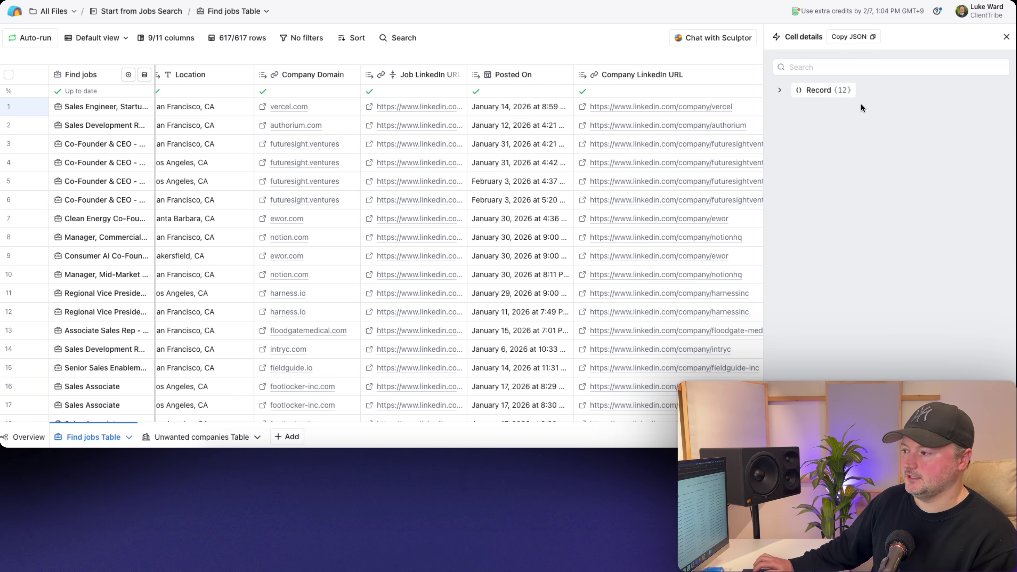
{"action": "left_click", "coordinate": [1007, 39]}
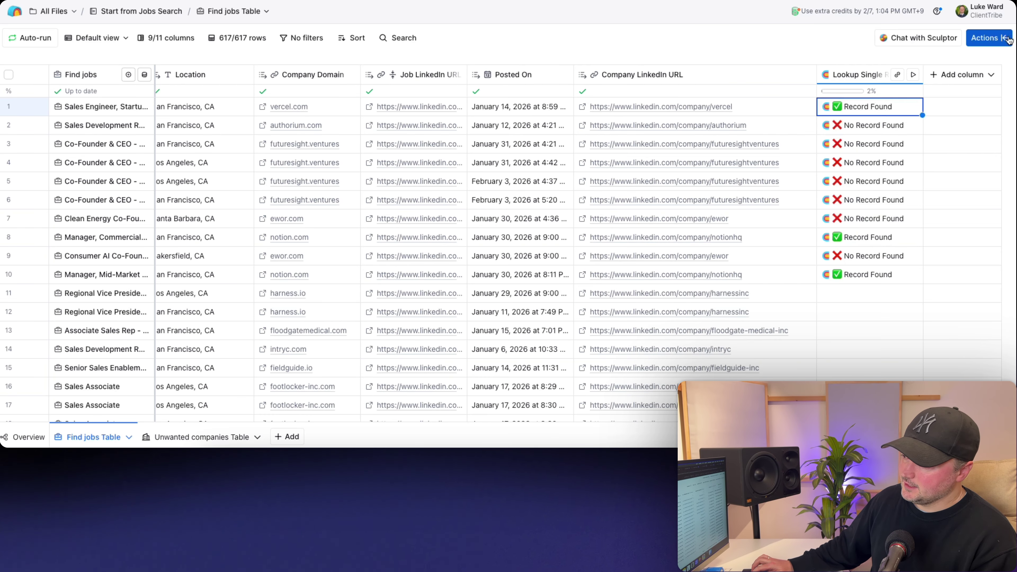
{"action": "left_click", "coordinate": [863, 108]}
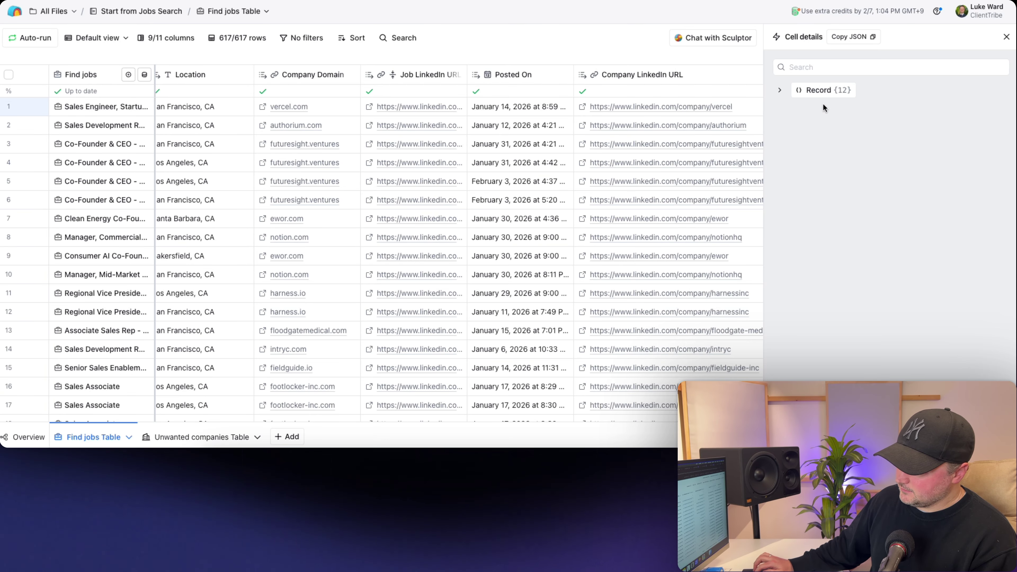
{"action": "left_click", "coordinate": [780, 92]}
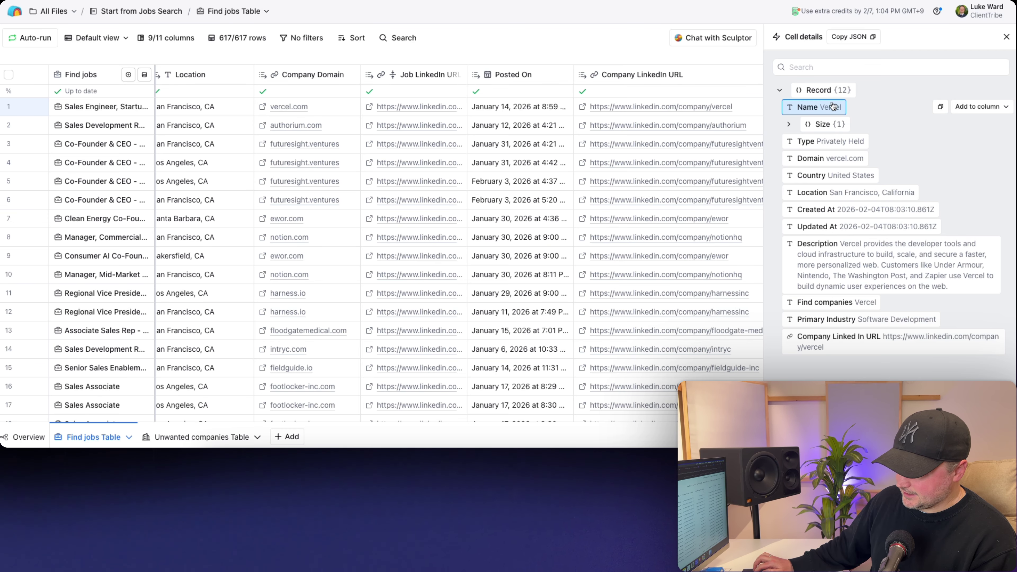
{"action": "left_click", "coordinate": [976, 107]}
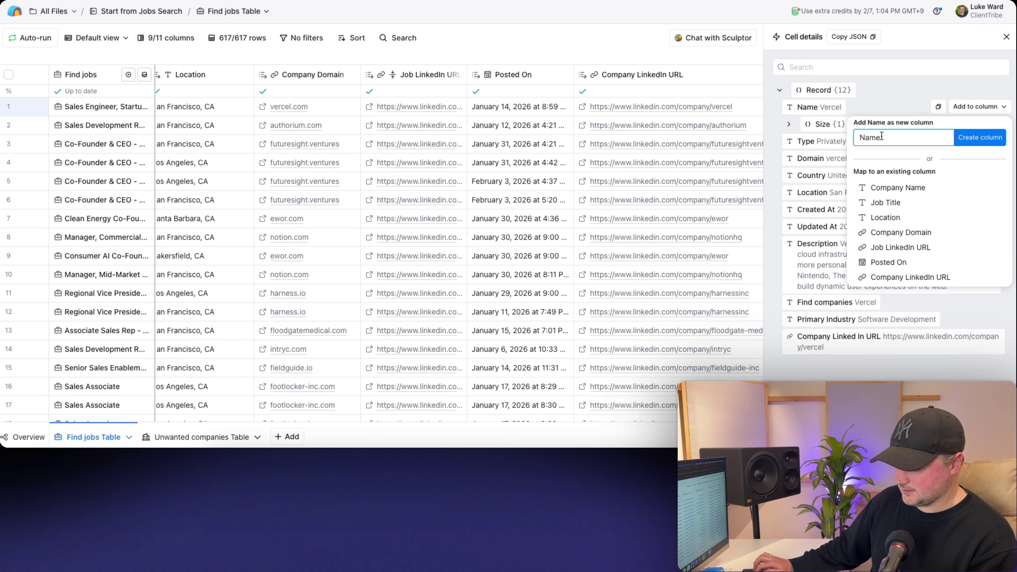
{"action": "type", "text": "Unwante"}
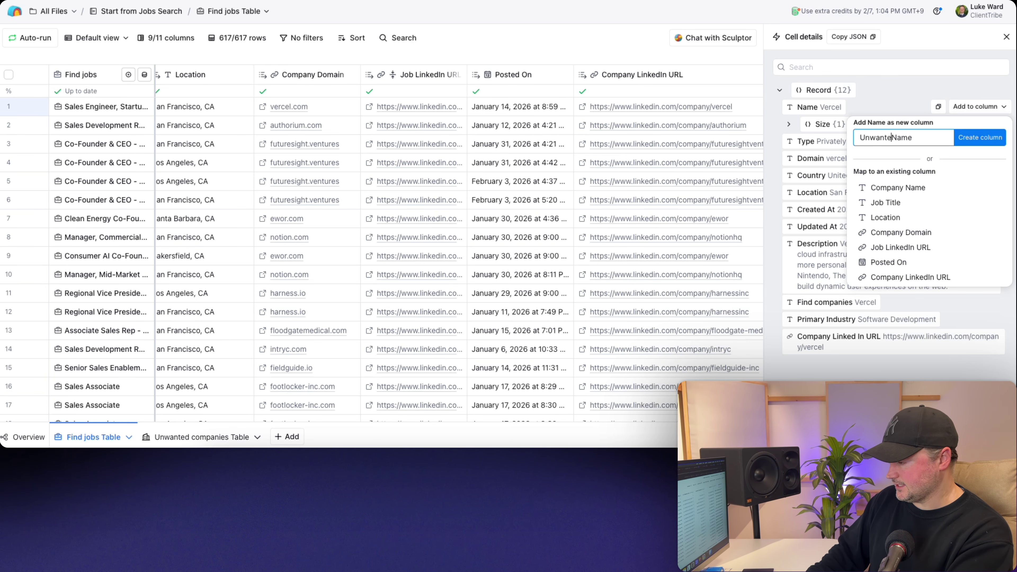
{"action": "type", "text": "d Company"}
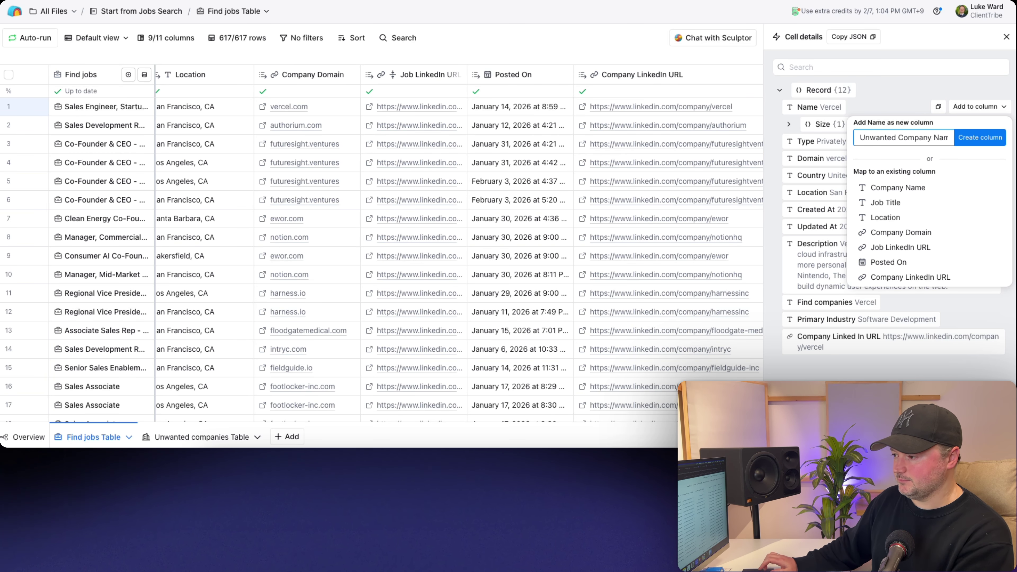
{"action": "key", "text": "Return"}
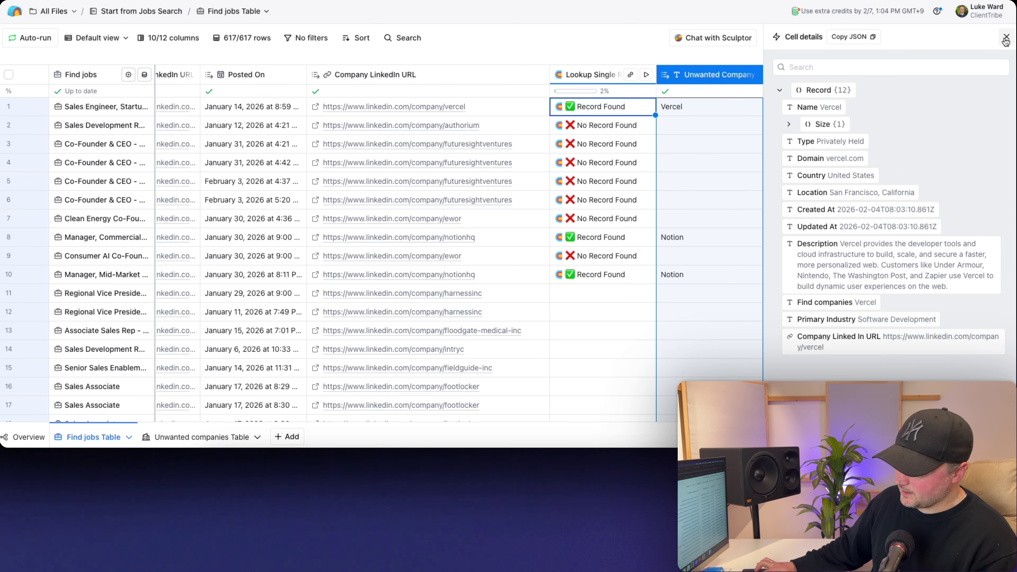
{"action": "left_click", "coordinate": [1006, 38]}
- Run the Unwanted Company lookup on all remaining Find jobs rows
{"action": "left_click", "coordinate": [766, 78]}
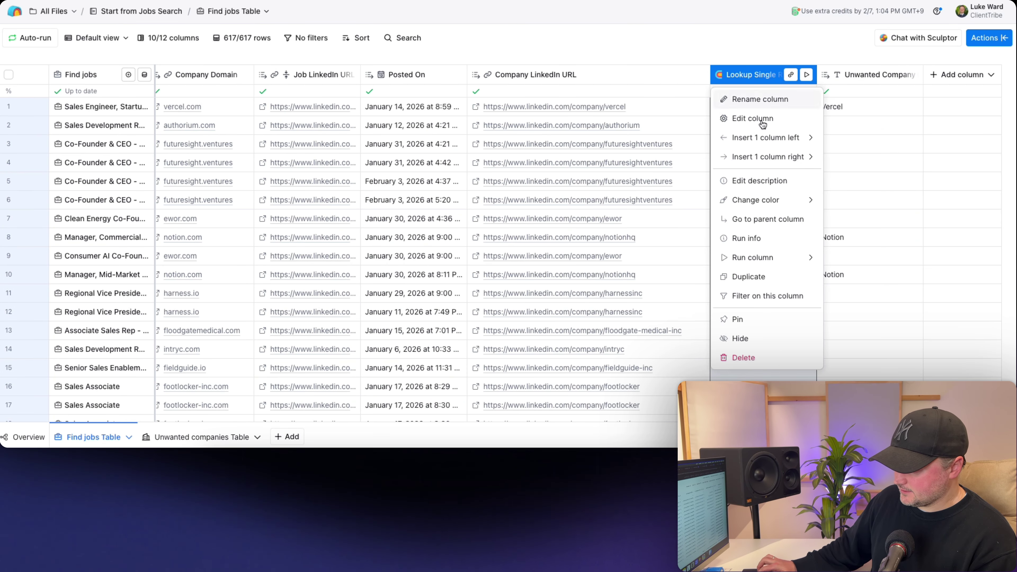
{"action": "mouse_move", "coordinate": [772, 257]}
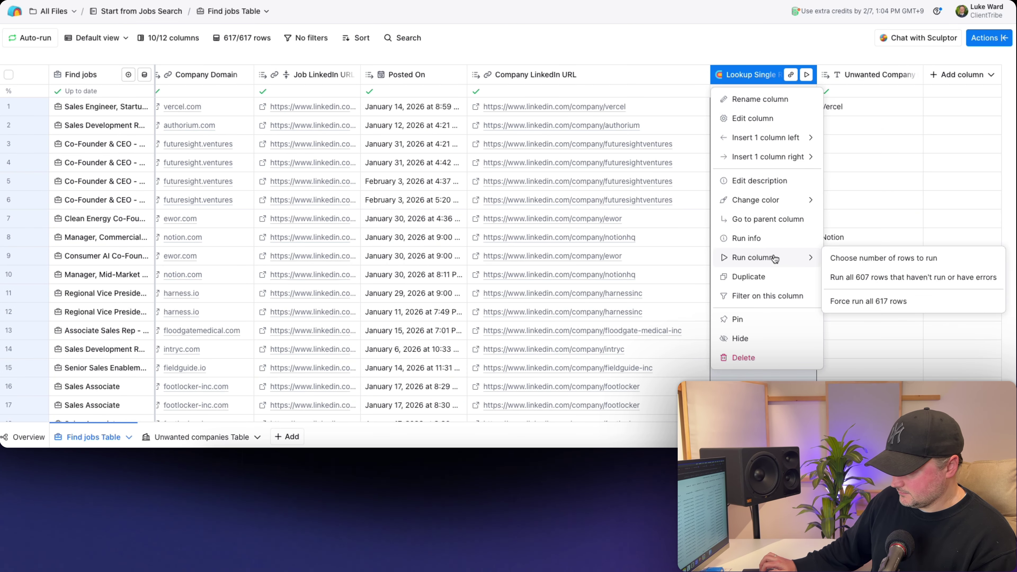
{"action": "left_click", "coordinate": [880, 279]}
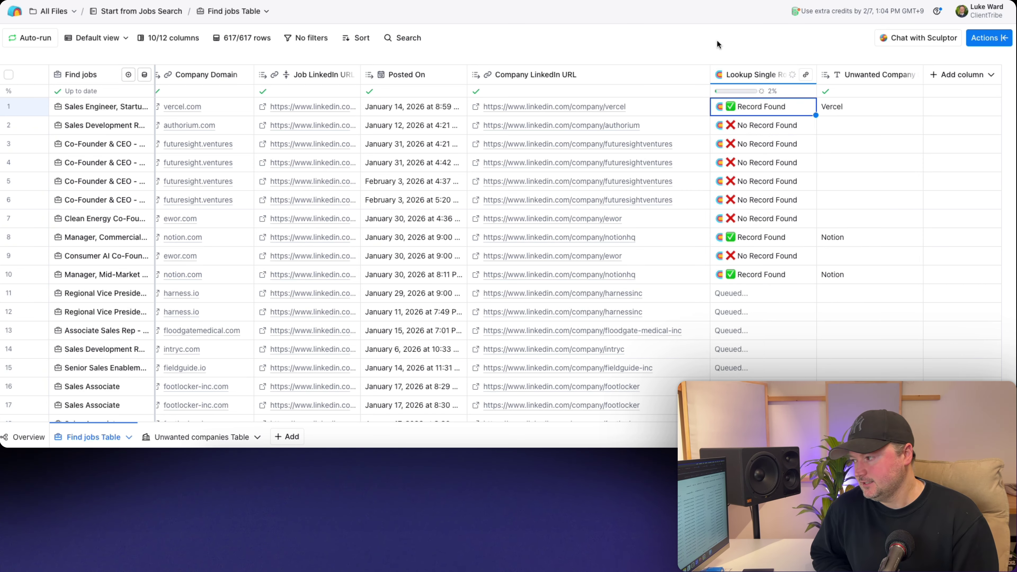
- Review the matched companies (Harness, Rippling, TikTok, DoorDash, Visa) and bring up the view menu
{"action": "scroll", "coordinate": [749, 256], "scroll_direction": "down", "scroll_amount": 10}
{"action": "scroll", "coordinate": [749, 256], "scroll_direction": "up", "scroll_amount": 10}
{"action": "scroll", "coordinate": [749, 256], "scroll_direction": "down", "scroll_amount": 5}
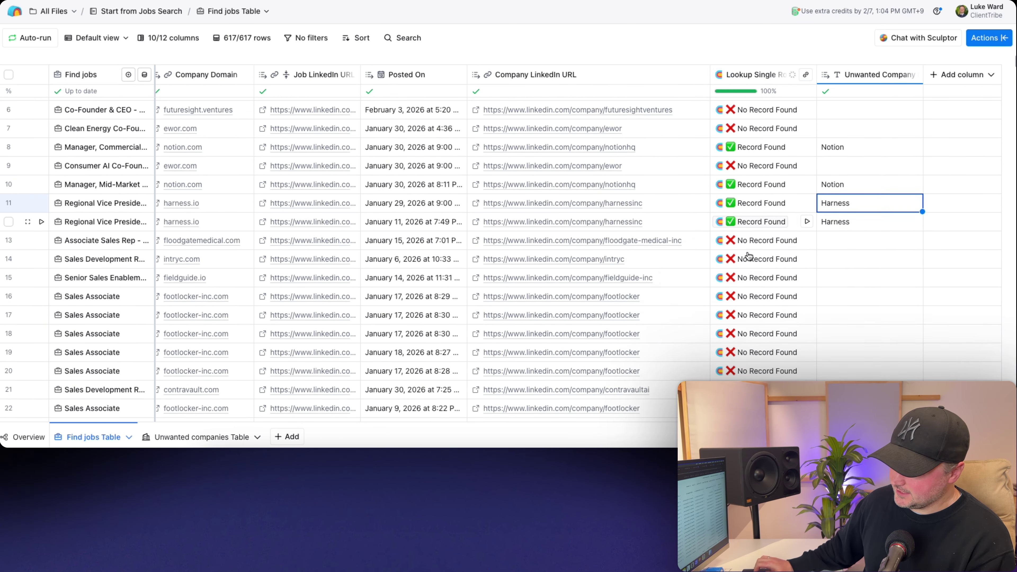
{"action": "scroll", "coordinate": [748, 256], "scroll_direction": "down", "scroll_amount": 15}
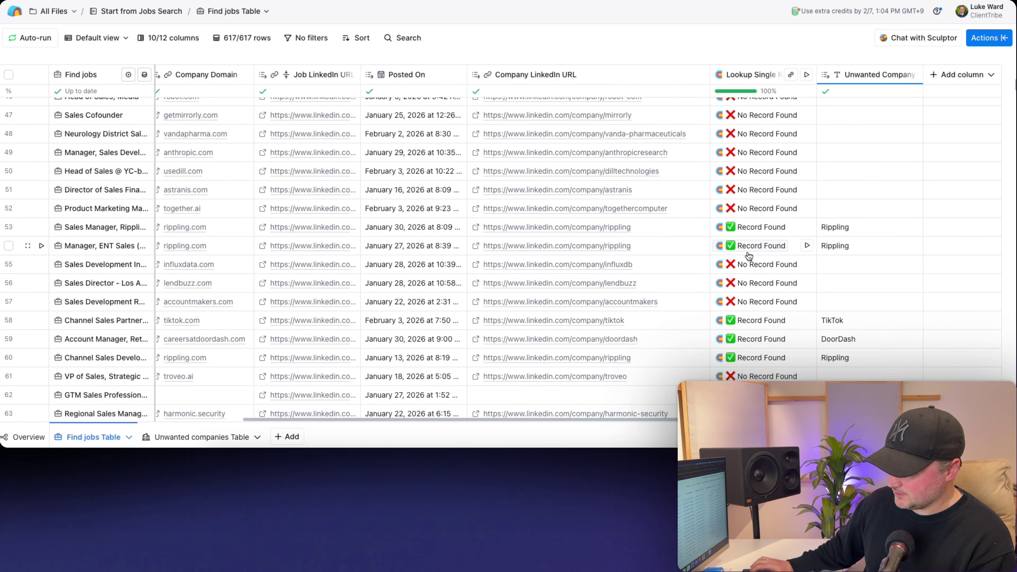
{"action": "scroll", "coordinate": [749, 256], "scroll_direction": "down", "scroll_amount": 4}
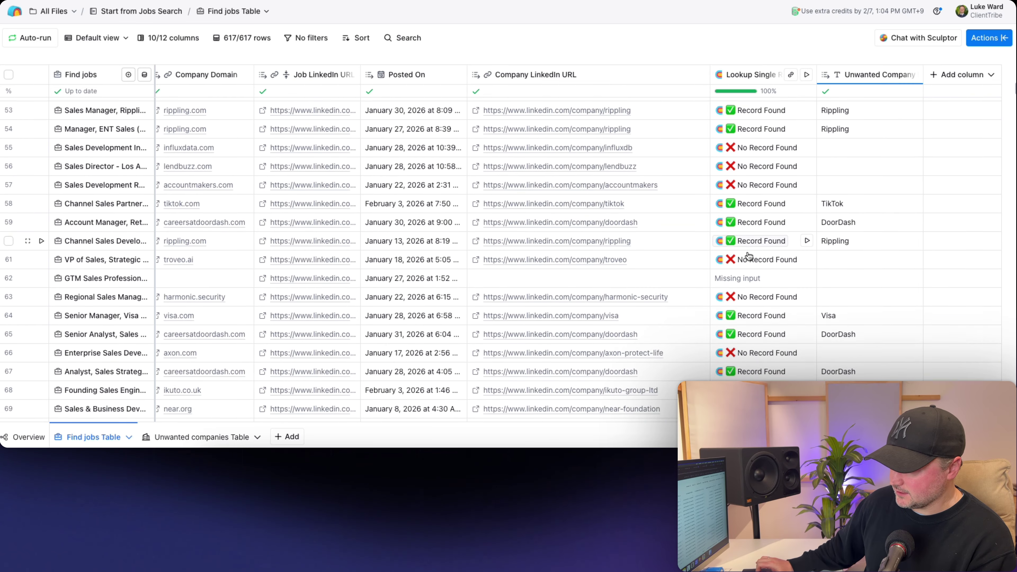
{"action": "scroll", "coordinate": [749, 255], "scroll_direction": "up", "scroll_amount": 20}
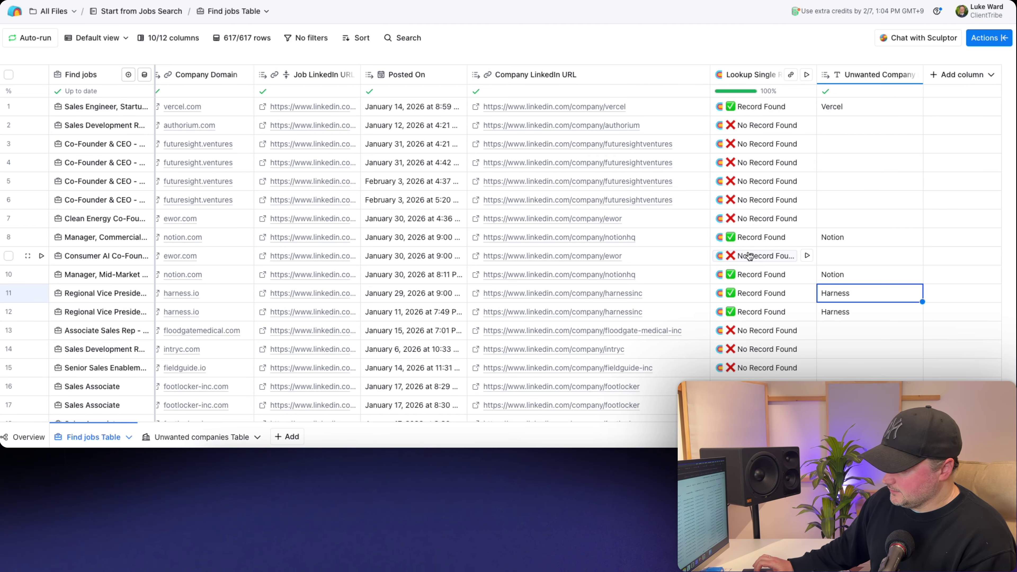
{"action": "left_click", "coordinate": [115, 39]}
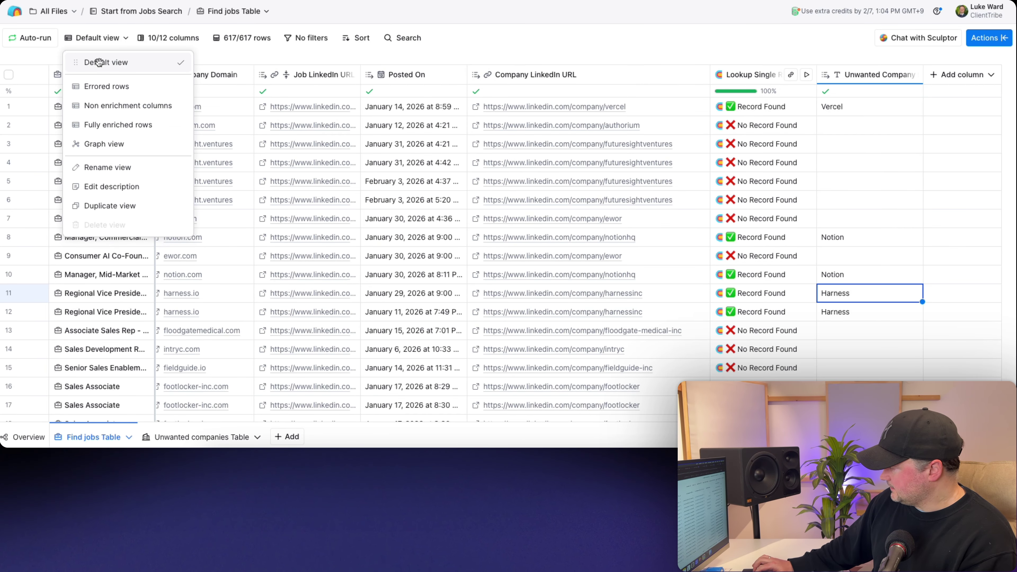
- Duplicate the default view and name the copy 'Jobs @ OK Companies'
{"action": "left_click", "coordinate": [116, 209]}
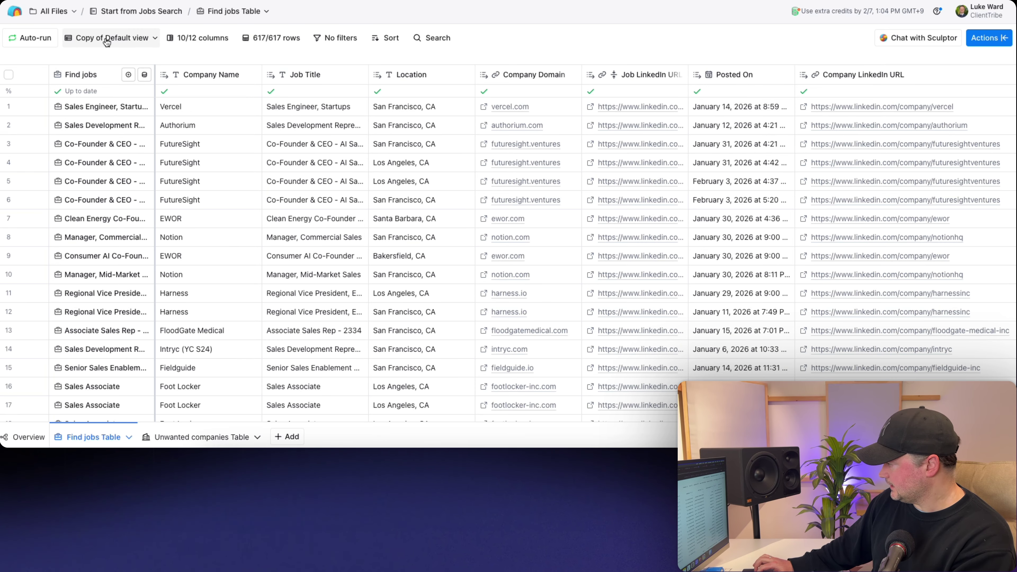
{"action": "double_click", "coordinate": [105, 39]}
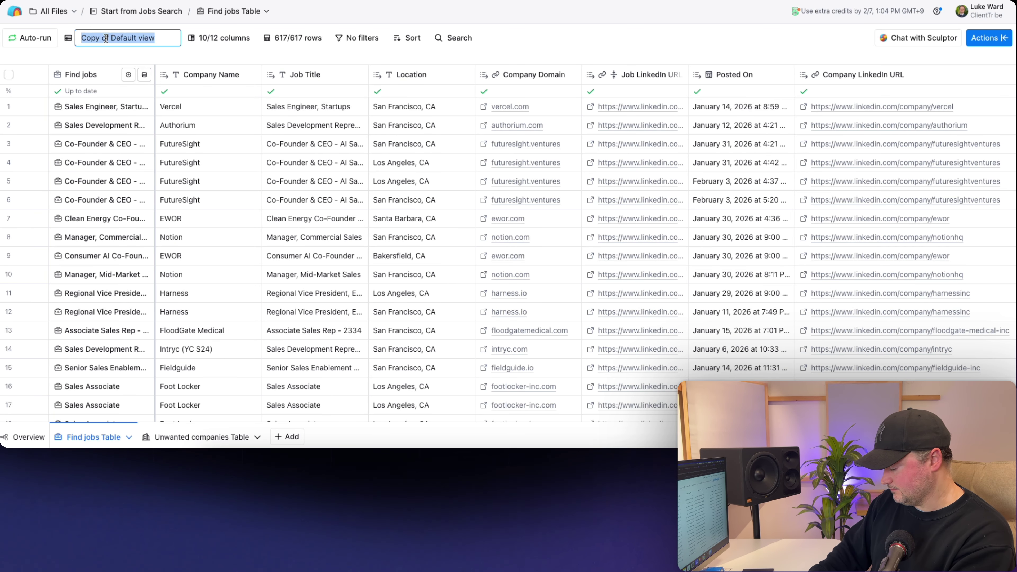
{"action": "type", "text": "Jobs"}
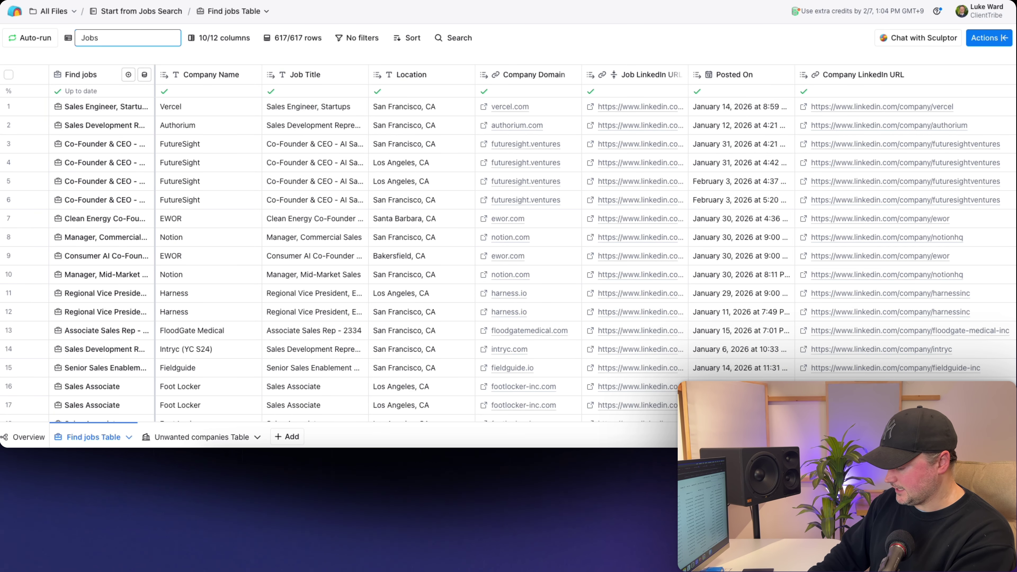
{"action": "type", "text": " @ OK"}
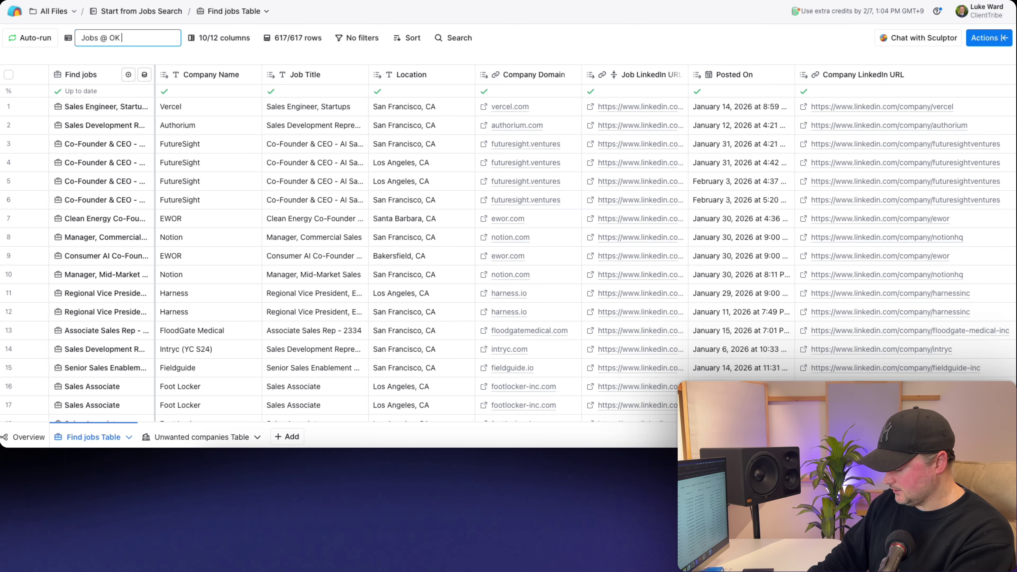
{"action": "type", "text": " Companies"}
{"action": "key", "text": "Return"}
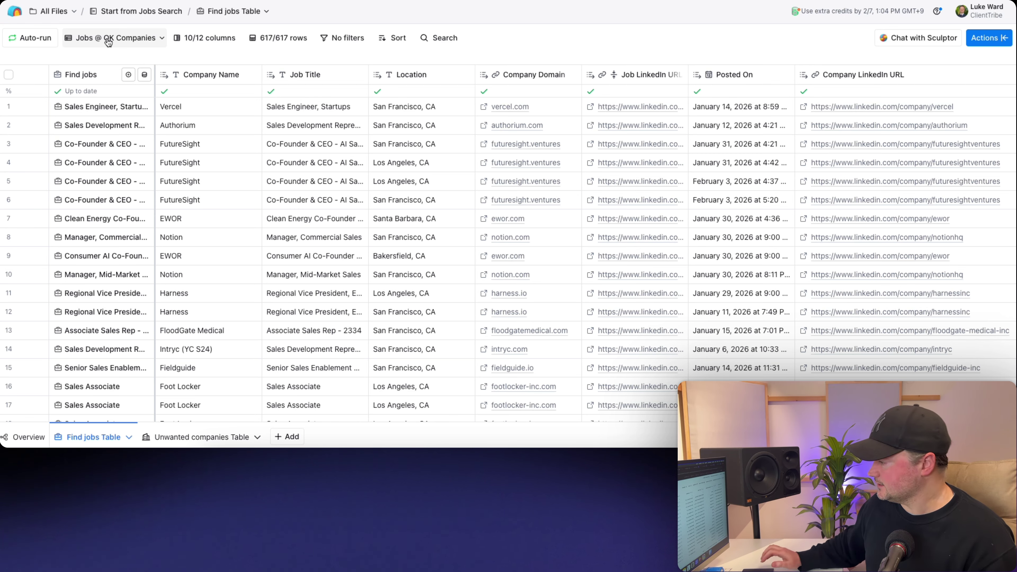
{"action": "scroll", "coordinate": [531, 113], "scroll_direction": "right", "scroll_amount": 5}
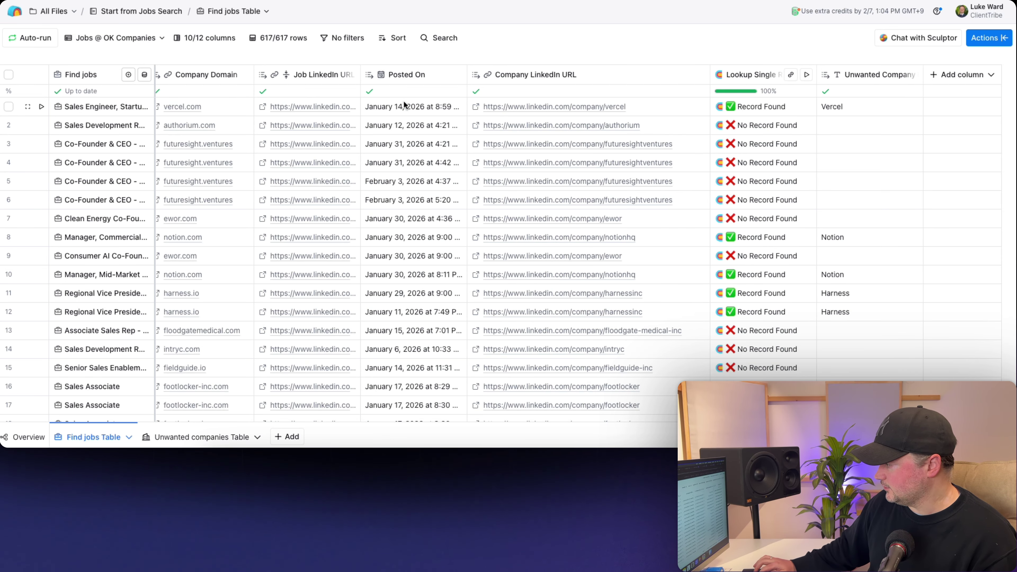
- Filter the view to rows where Unwanted Company is empty, leaving 484 of 617 rows
{"action": "left_click", "coordinate": [870, 77]}
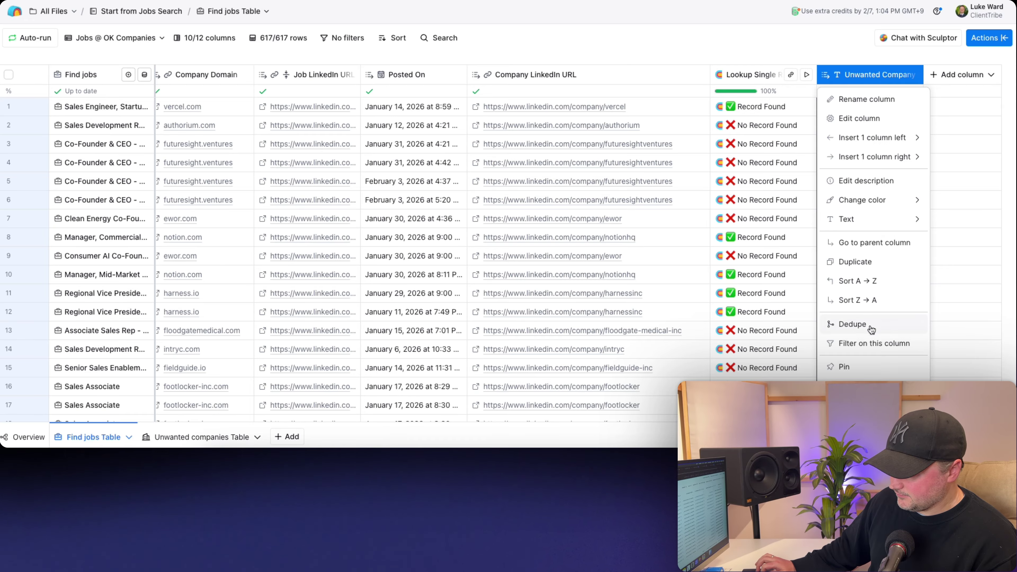
{"action": "left_click", "coordinate": [857, 344]}
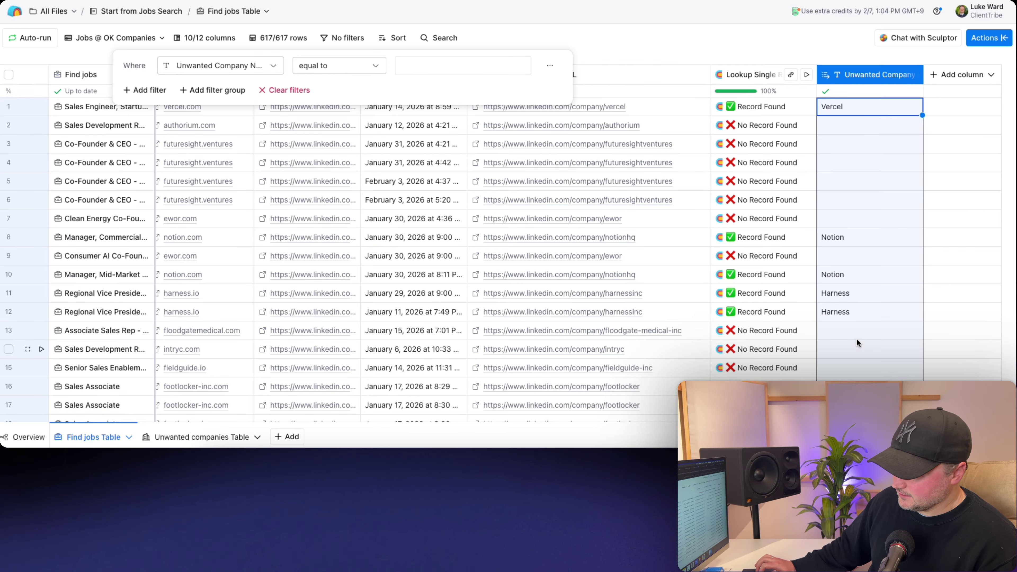
{"action": "left_click", "coordinate": [362, 66]}
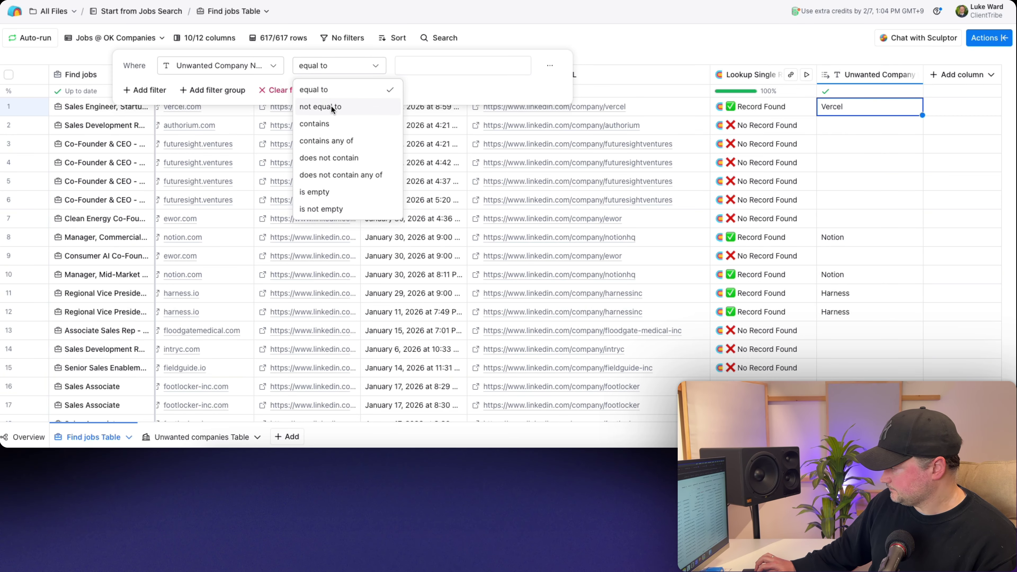
{"action": "left_click", "coordinate": [332, 192]}
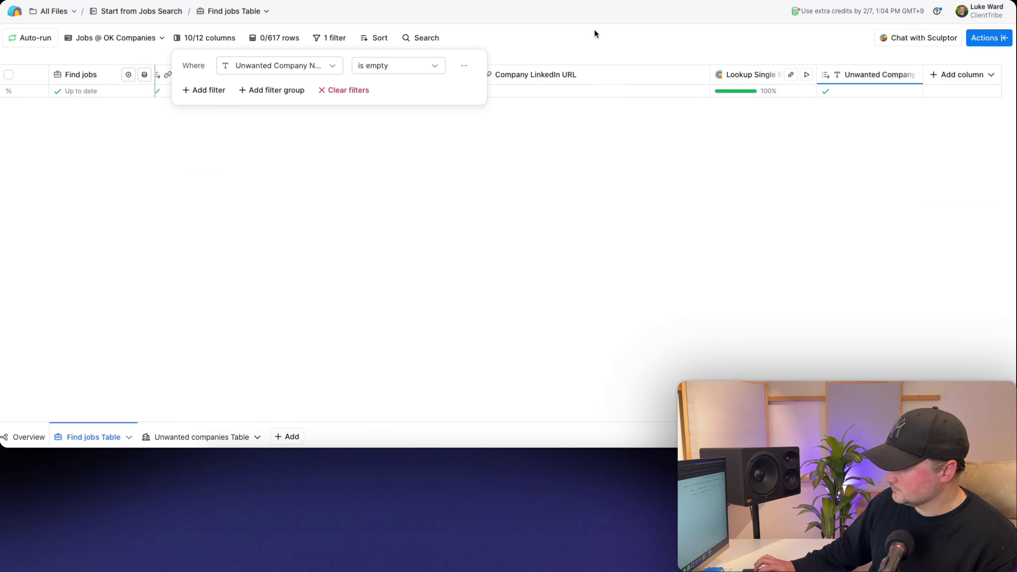
{"action": "left_click", "coordinate": [592, 32]}
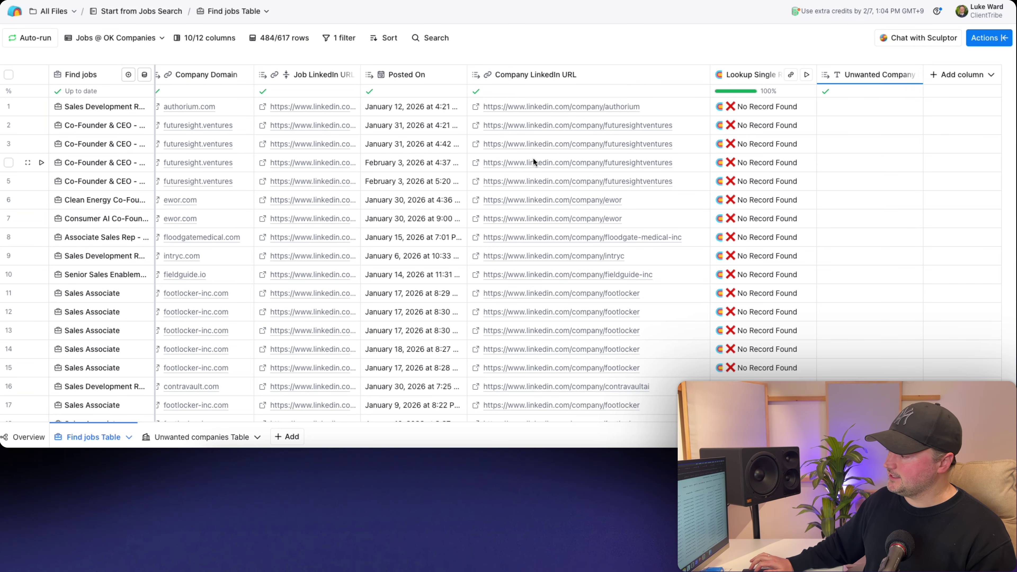
- Sort the 484 filtered job rows A → Z by Company LinkedIn URL
{"action": "scroll", "coordinate": [533, 157], "scroll_direction": "left", "scroll_amount": 8}
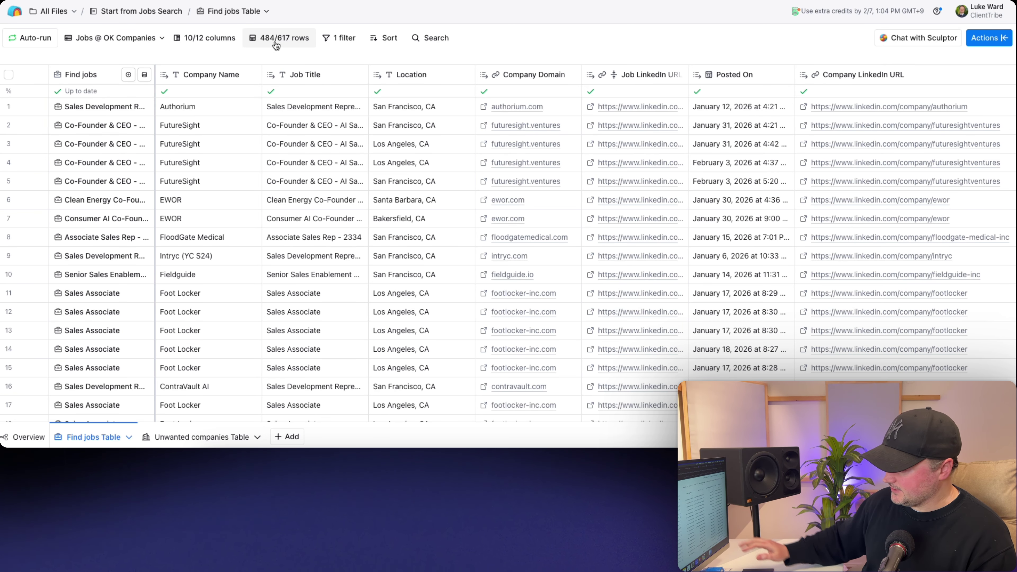
{"action": "scroll", "coordinate": [358, 181], "scroll_direction": "right", "scroll_amount": 5}
{"action": "scroll", "coordinate": [358, 181], "scroll_direction": "right", "scroll_amount": 3}
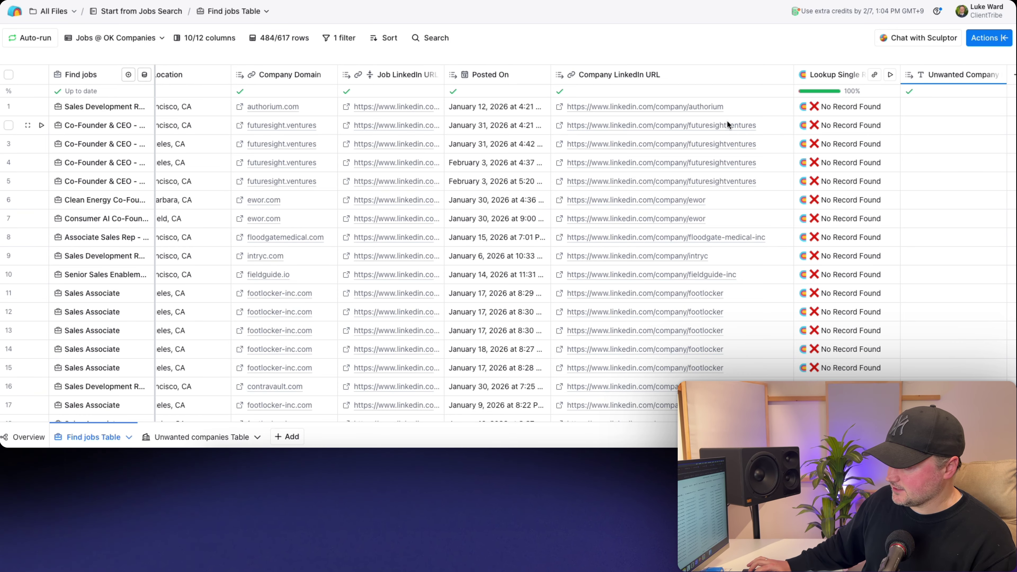
{"action": "left_click", "coordinate": [765, 124]}
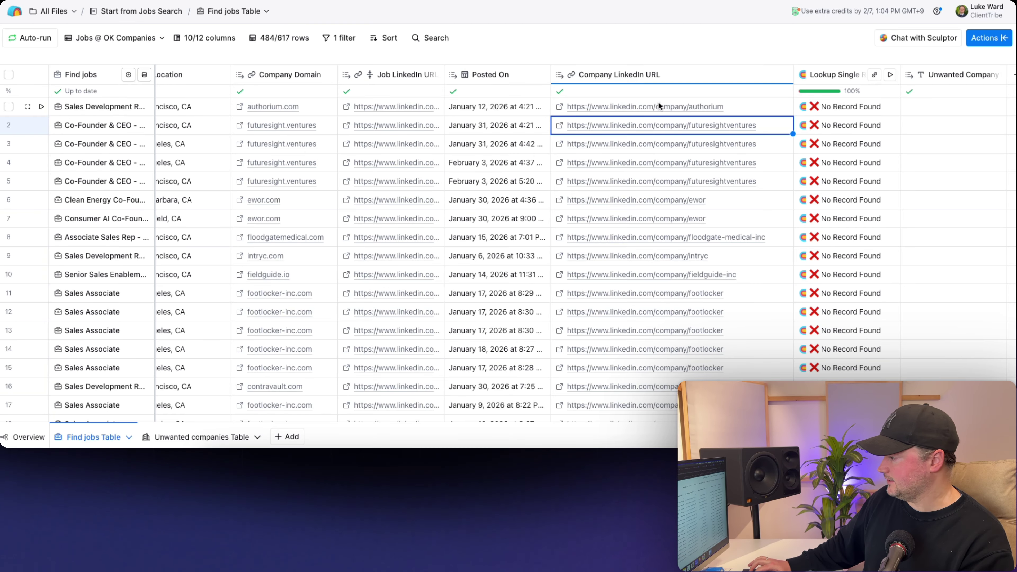
{"action": "left_click", "coordinate": [631, 80]}
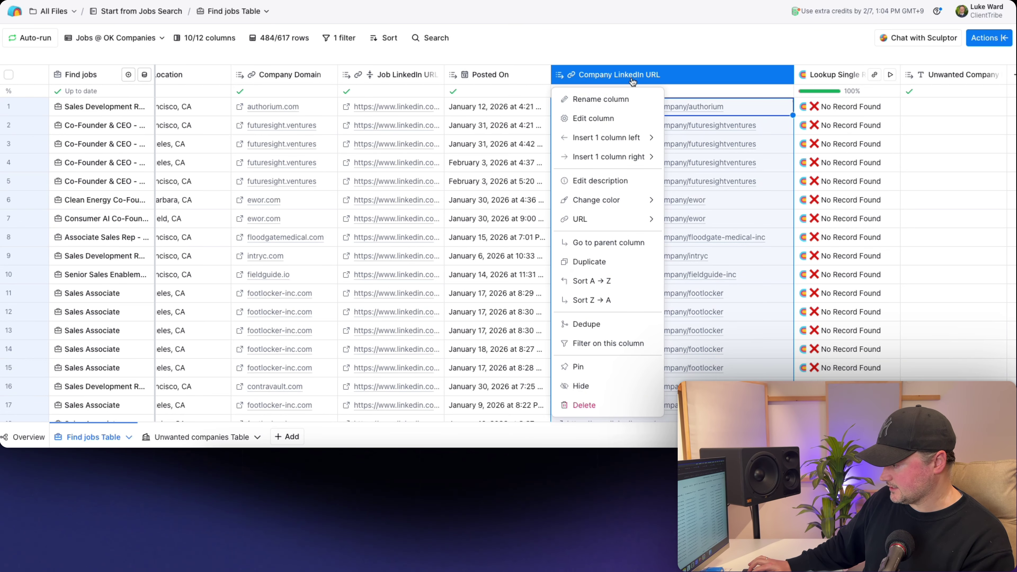
{"action": "left_click", "coordinate": [587, 275]}
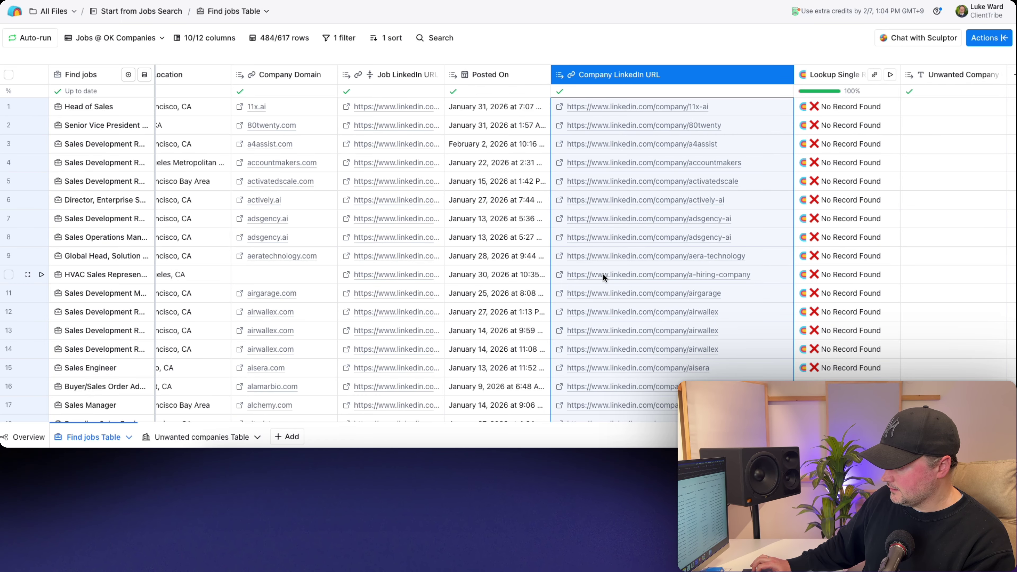
{"action": "left_click", "coordinate": [696, 310]}
{"action": "scroll", "coordinate": [643, 199], "scroll_direction": "down", "scroll_amount": 1}
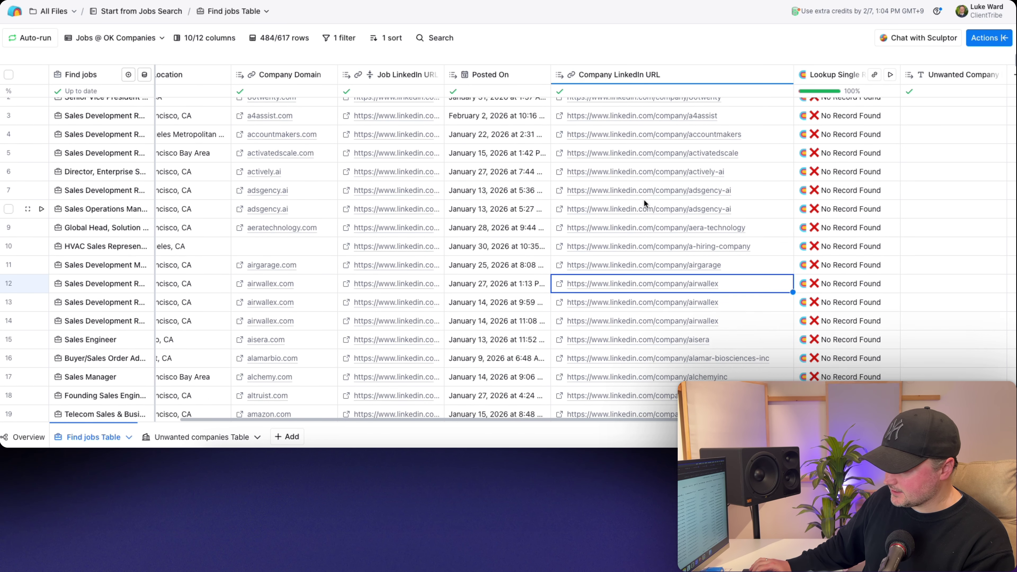
{"action": "scroll", "coordinate": [643, 199], "scroll_direction": "down", "scroll_amount": 1}
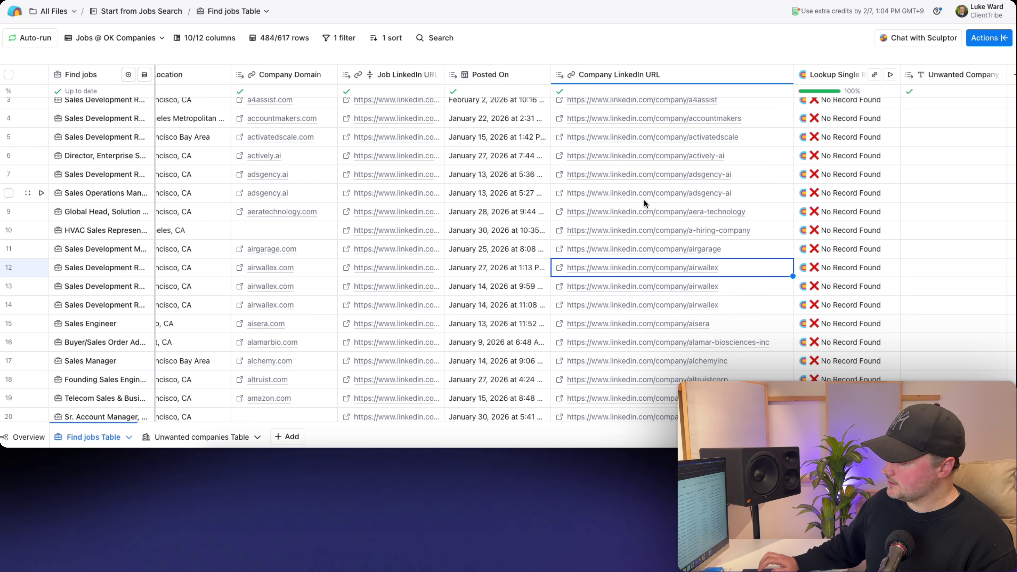
- Add a Send table data action column to the Find jobs table
{"action": "left_click", "coordinate": [982, 38]}
{"action": "type", "text": "send "}
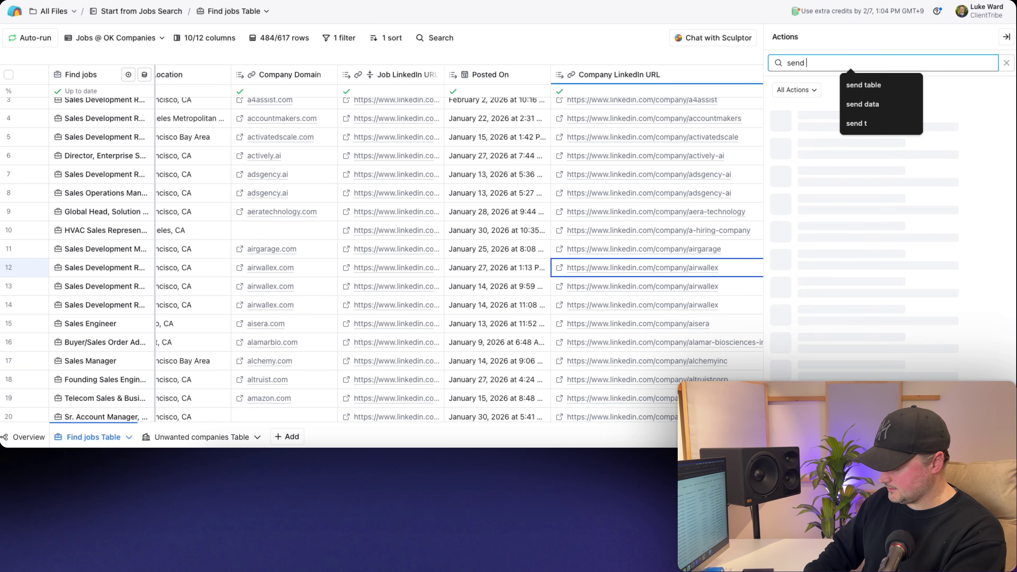
{"action": "type", "text": "table"}
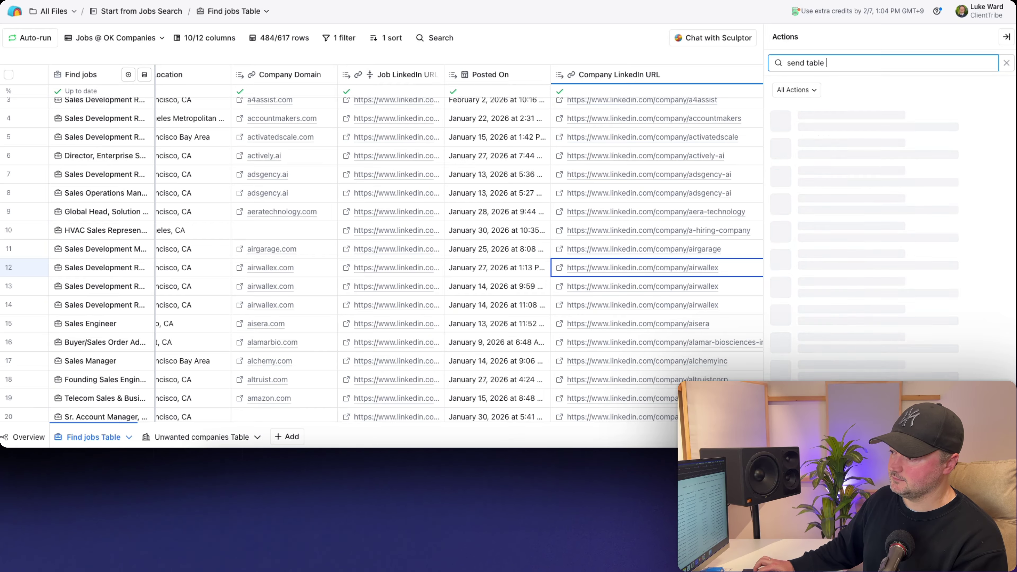
{"action": "left_click", "coordinate": [814, 111]}
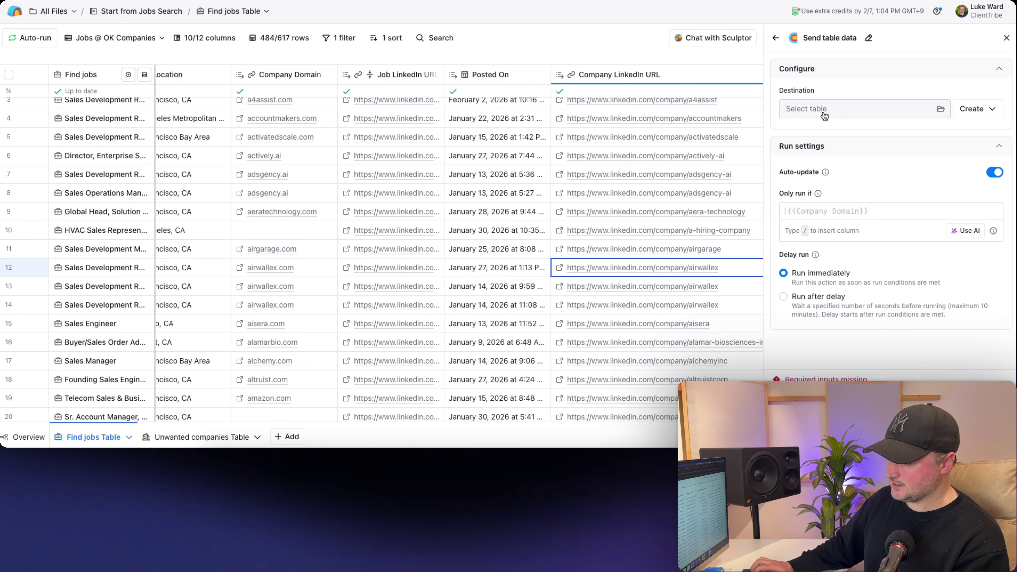
{"action": "left_click", "coordinate": [825, 114]}
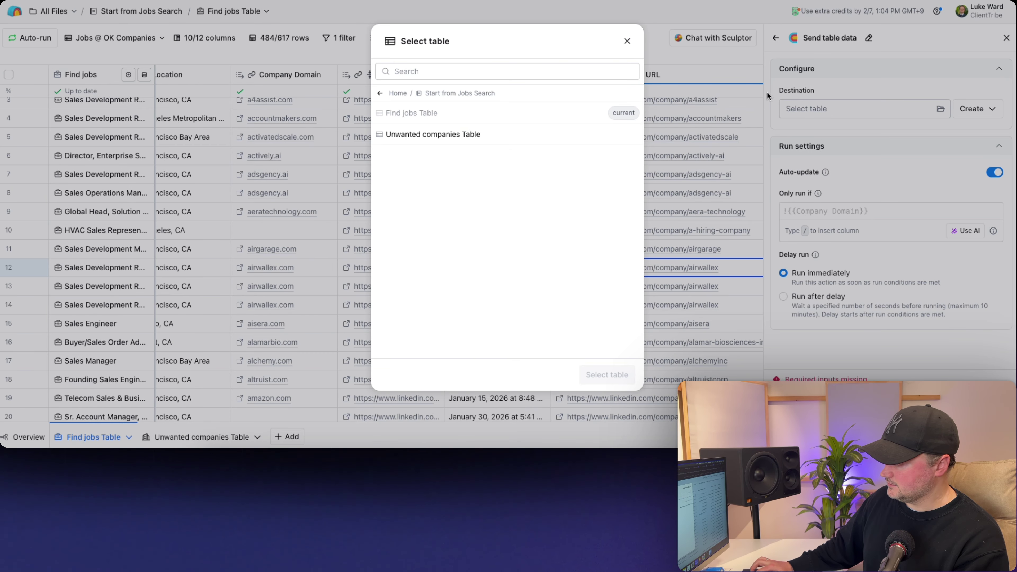
{"action": "left_click", "coordinate": [627, 41]}
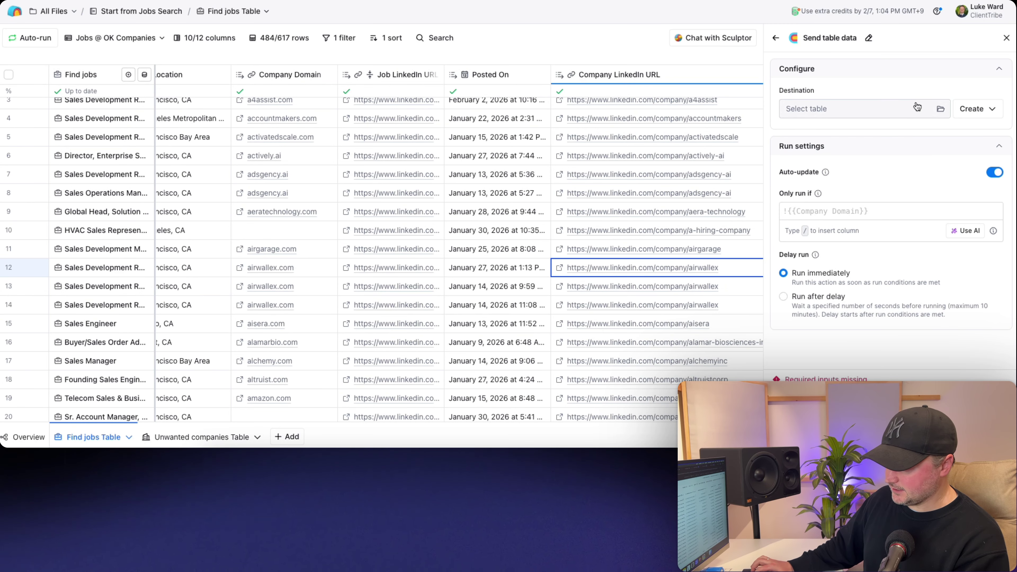
- Make the destination a new table named 'Qualify Companies', then scroll down to the run settings
{"action": "left_click", "coordinate": [978, 110]}
{"action": "left_click", "coordinate": [933, 133]}
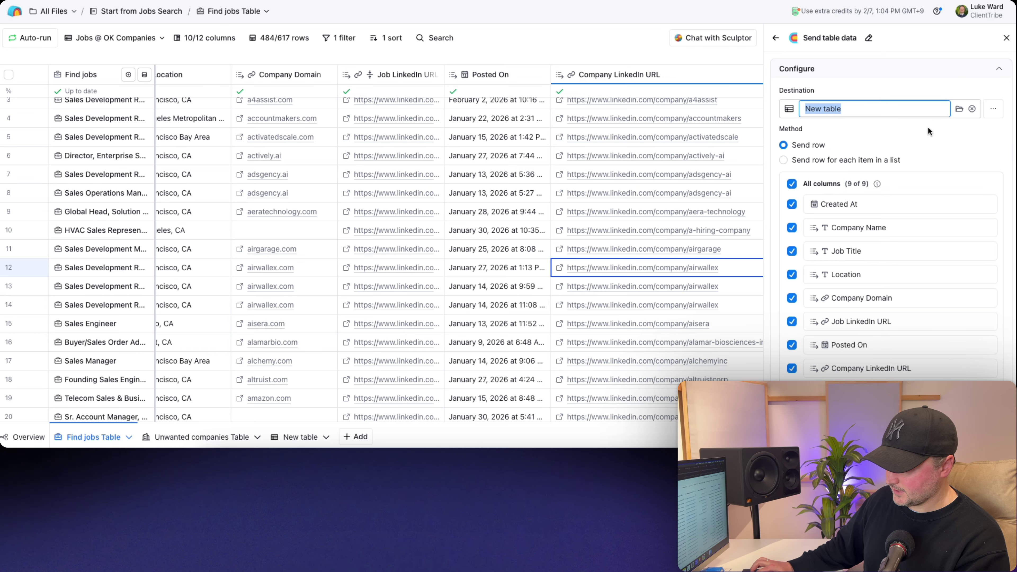
{"action": "type", "text": "Companies"}
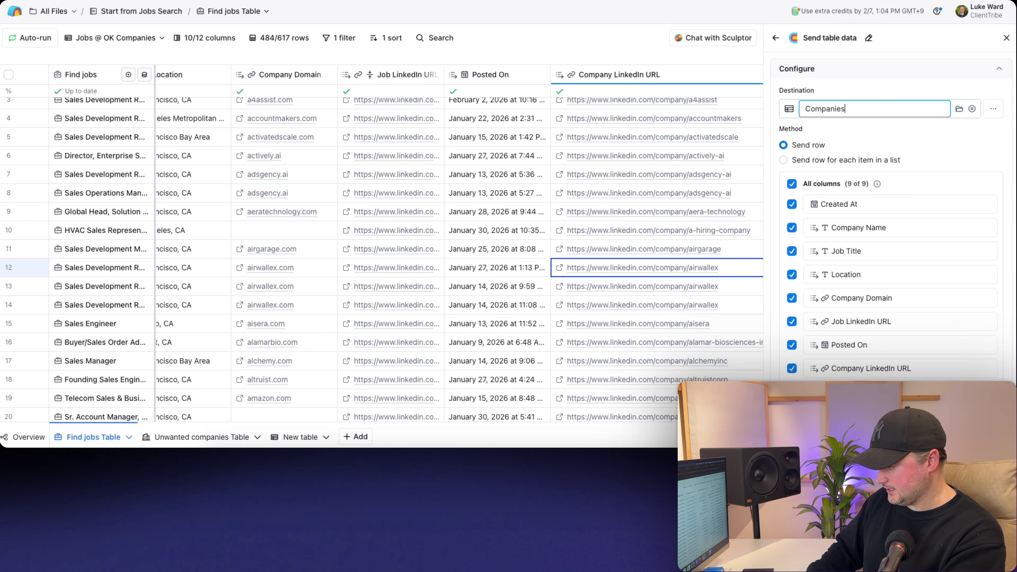
{"action": "left_click", "coordinate": [805, 108]}
{"action": "type", "text": "Qualif"}
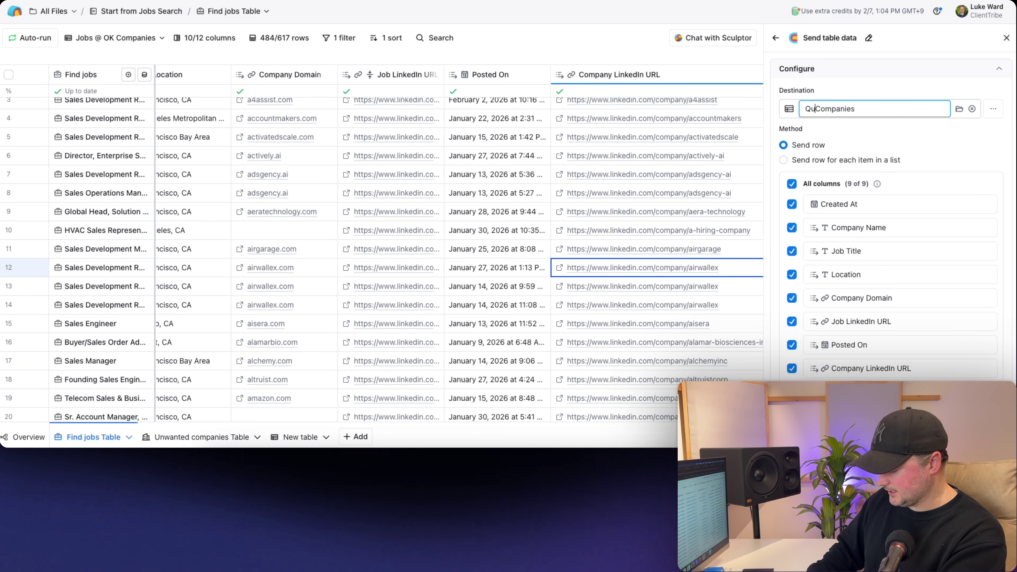
{"action": "type", "text": "y"}
{"action": "key", "text": "End"}
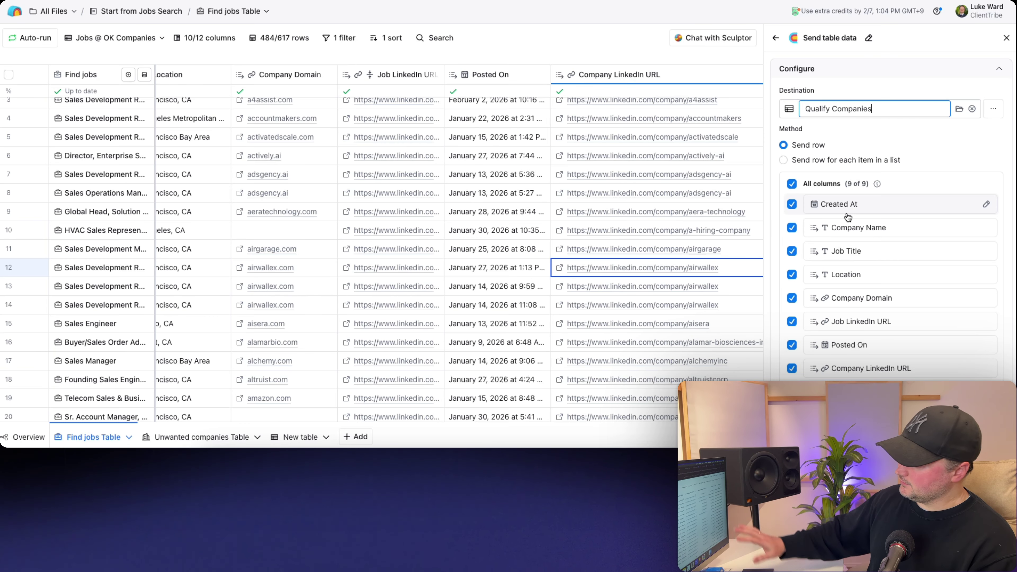
{"action": "scroll", "coordinate": [847, 239], "scroll_direction": "down", "scroll_amount": 5}
{"action": "scroll", "coordinate": [845, 237], "scroll_direction": "down", "scroll_amount": 3}
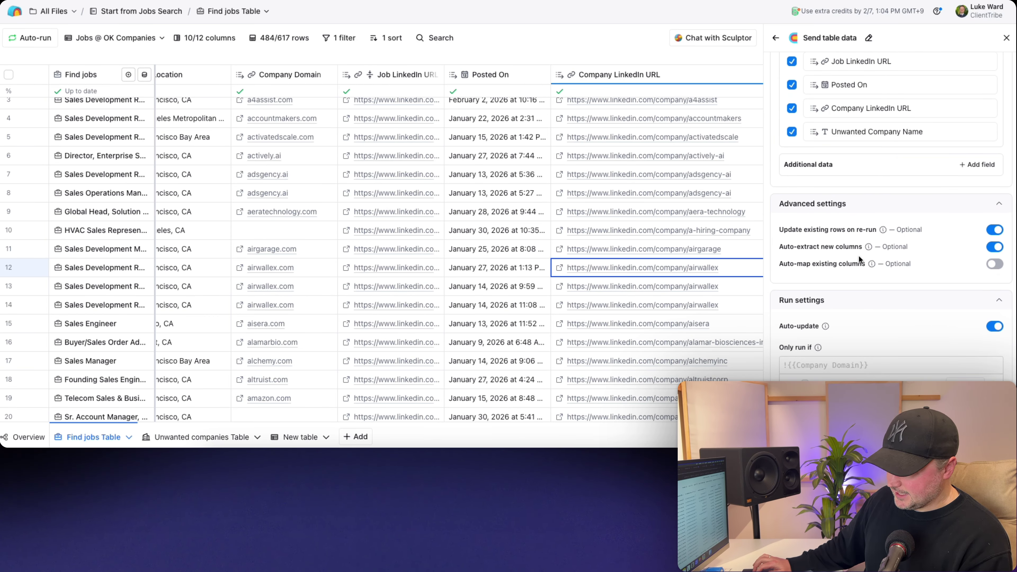
{"action": "scroll", "coordinate": [906, 264], "scroll_direction": "down", "scroll_amount": 5}
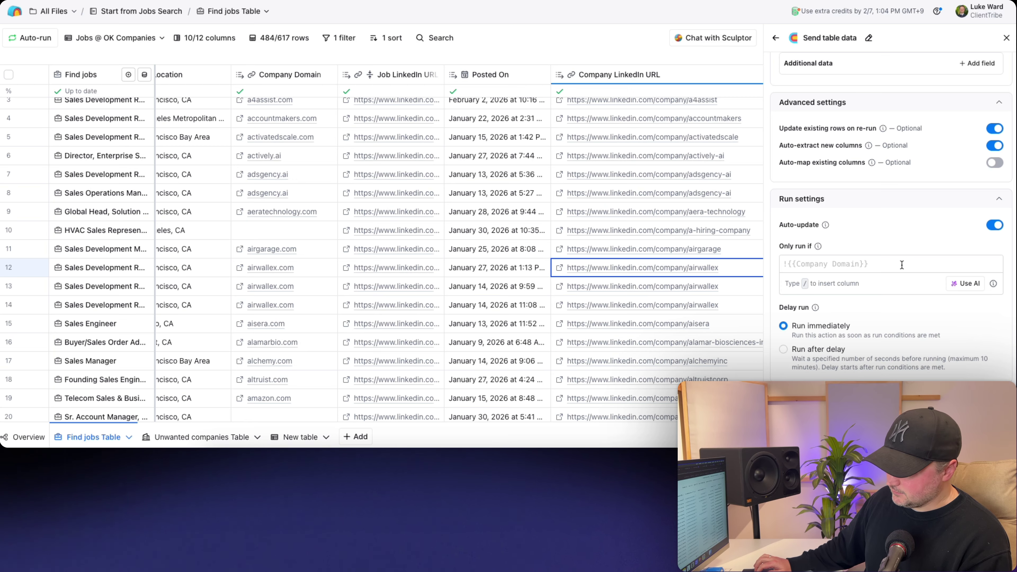
{"action": "scroll", "coordinate": [594, 188], "scroll_direction": "right", "scroll_amount": 6}
{"action": "scroll", "coordinate": [596, 194], "scroll_direction": "right", "scroll_amount": 2}
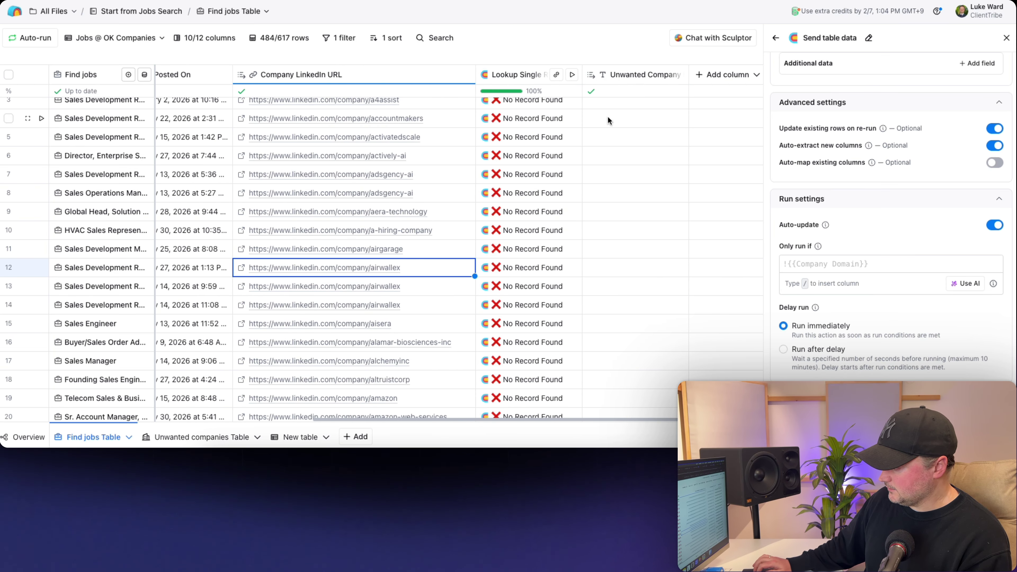
- Generate and save the run condition !{{Unwanted Company Name}}: only run if Unwanted Company Name has no values
{"action": "left_click", "coordinate": [963, 285]}
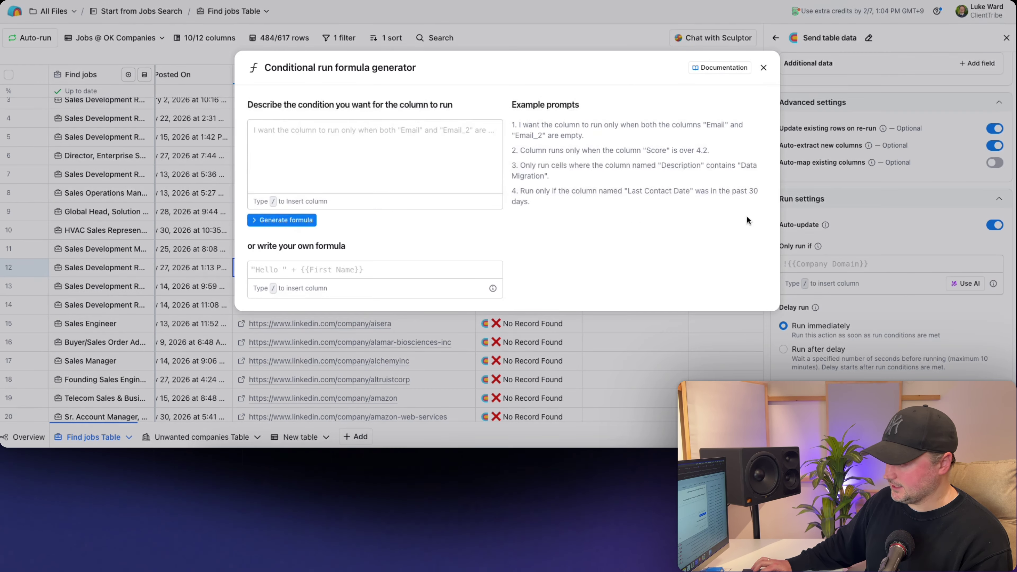
{"action": "type", "text": "only run "}
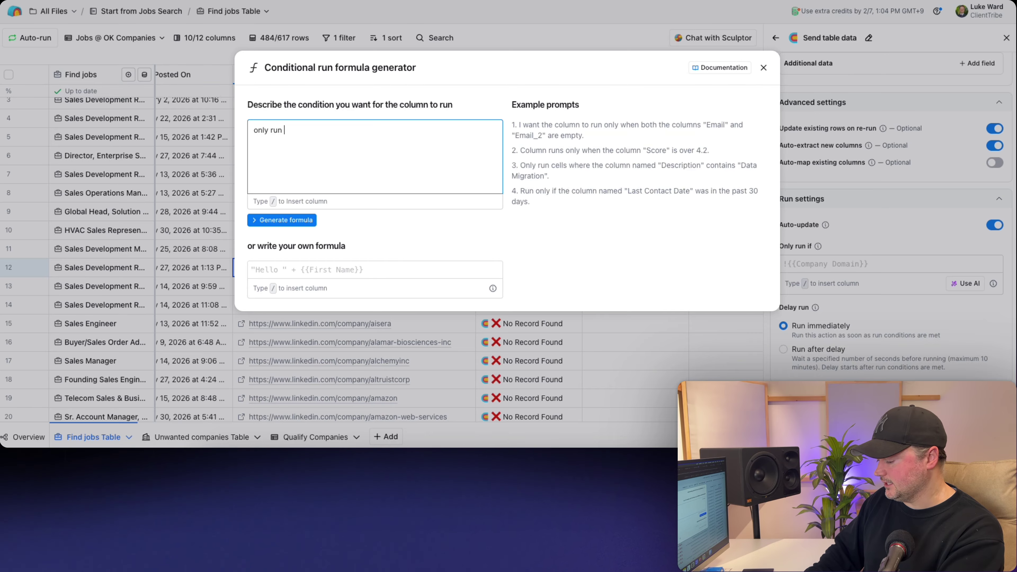
{"action": "type", "text": "if /unw'"}
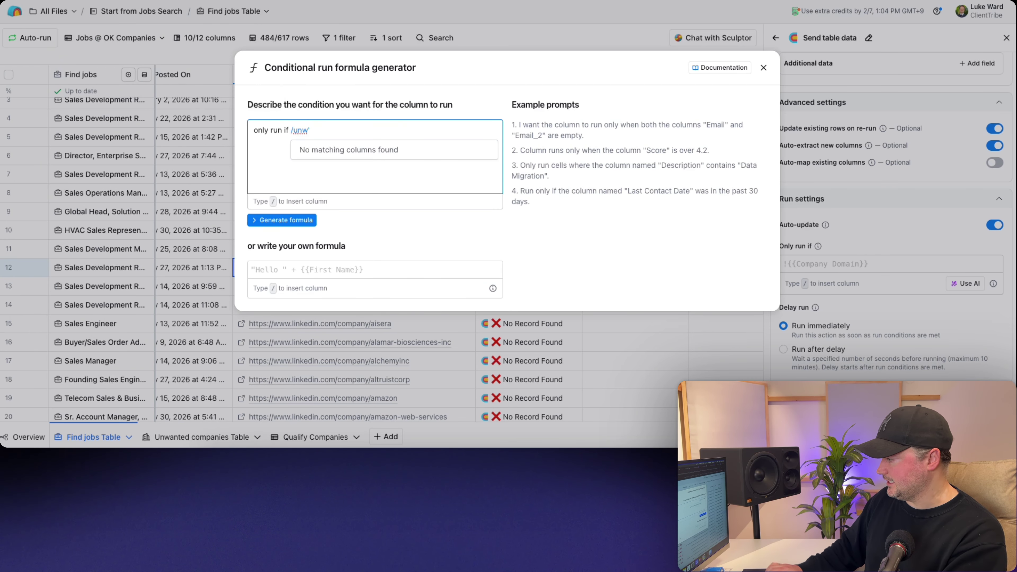
{"action": "key", "text": "BackSpace"}
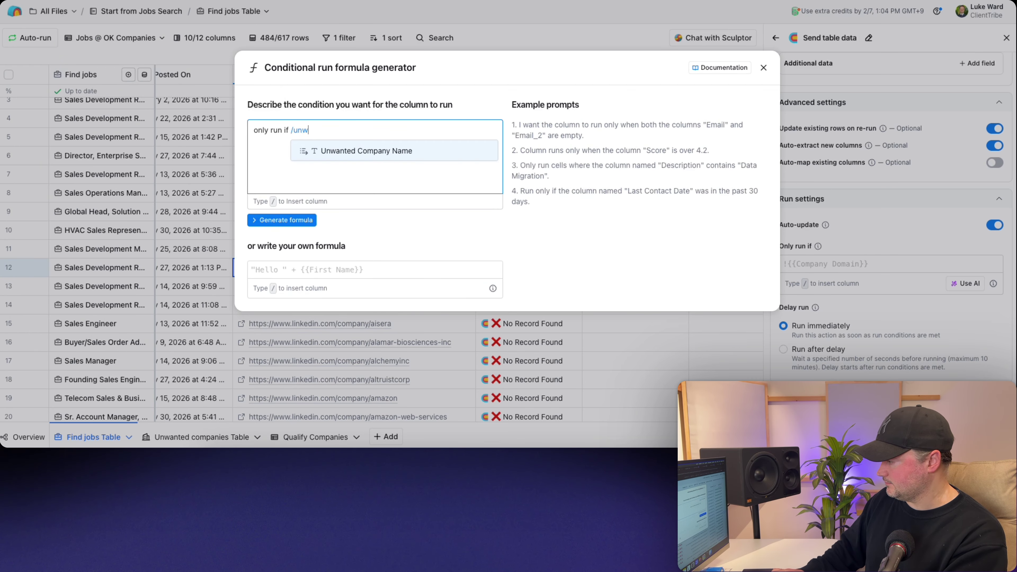
{"action": "key", "text": "Return"}
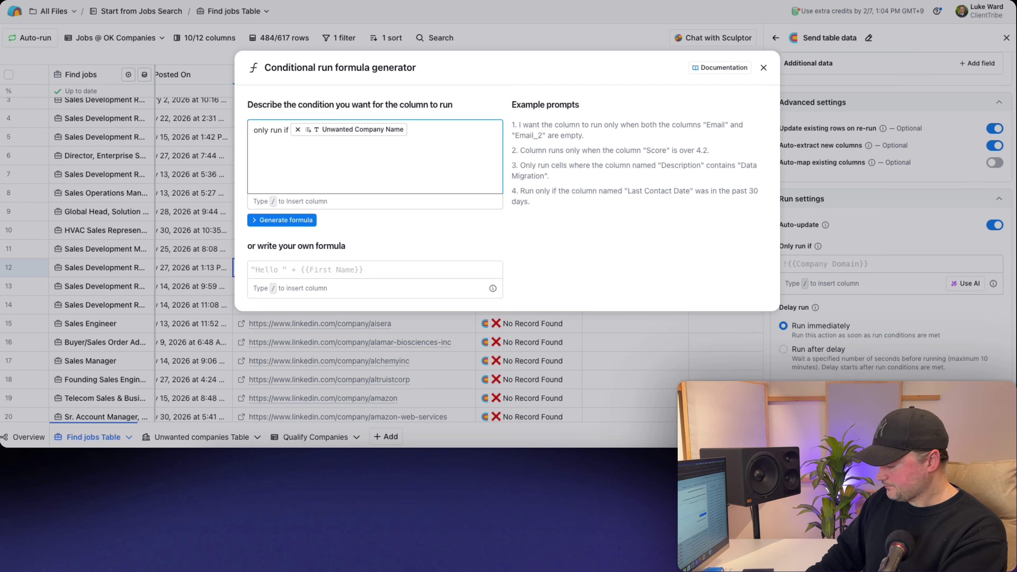
{"action": "type", "text": "has no values."}
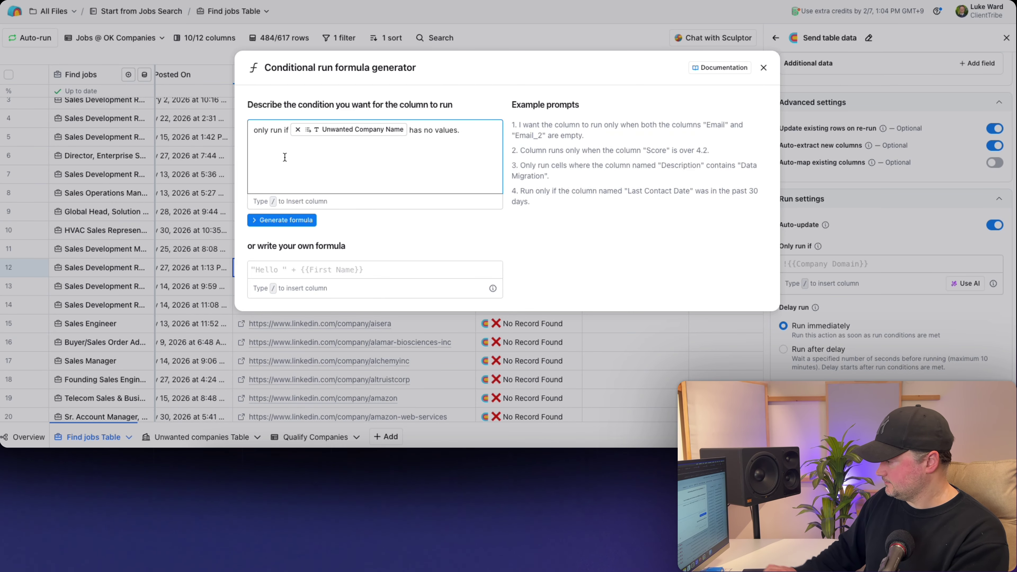
{"action": "left_click", "coordinate": [276, 220]}
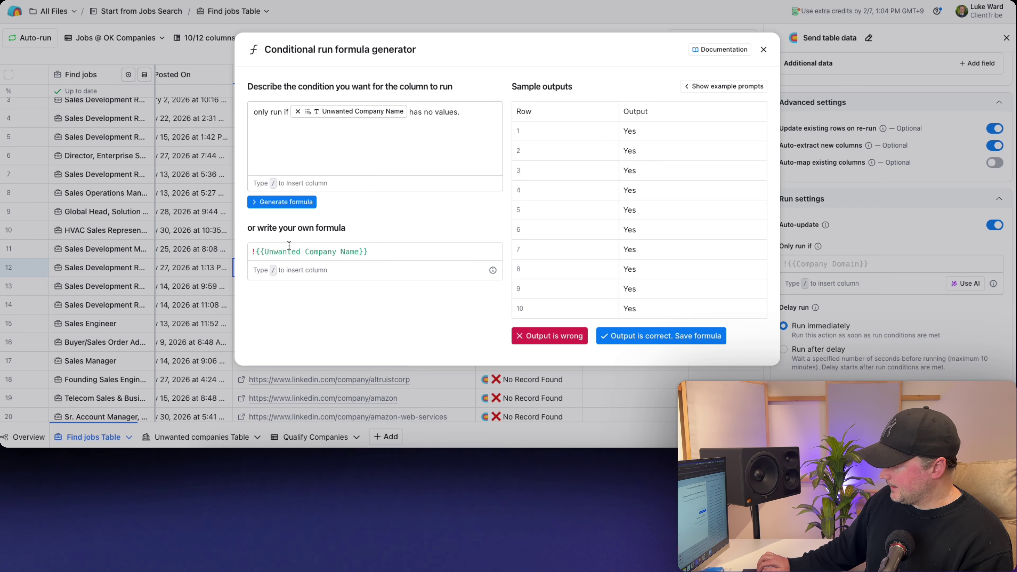
{"action": "left_click", "coordinate": [627, 336]}
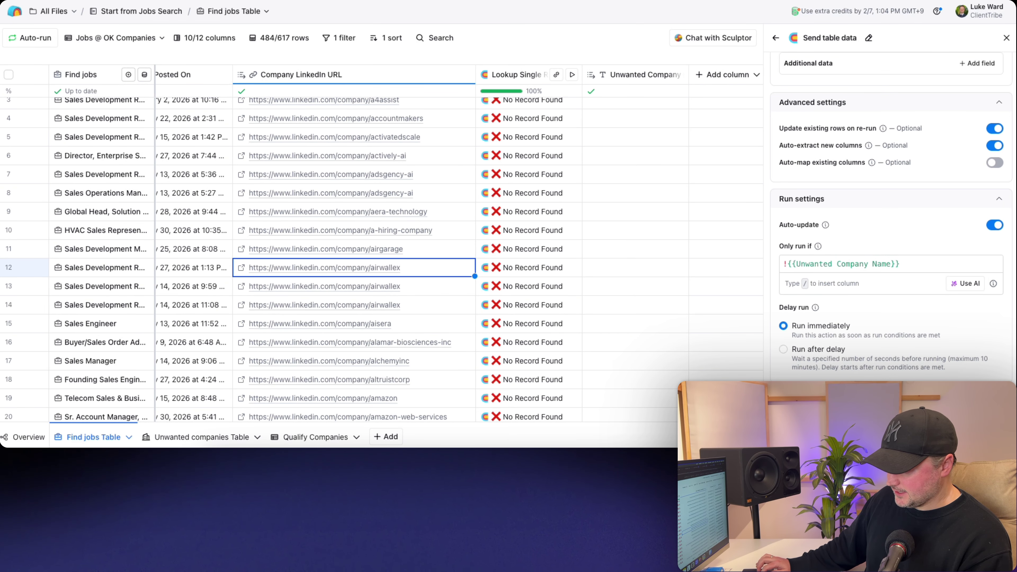
{"action": "left_click", "coordinate": [989, 396]}
- Save and run the send column on the view's 484 rows, then view the Qualify Companies table
{"action": "left_click", "coordinate": [920, 356]}
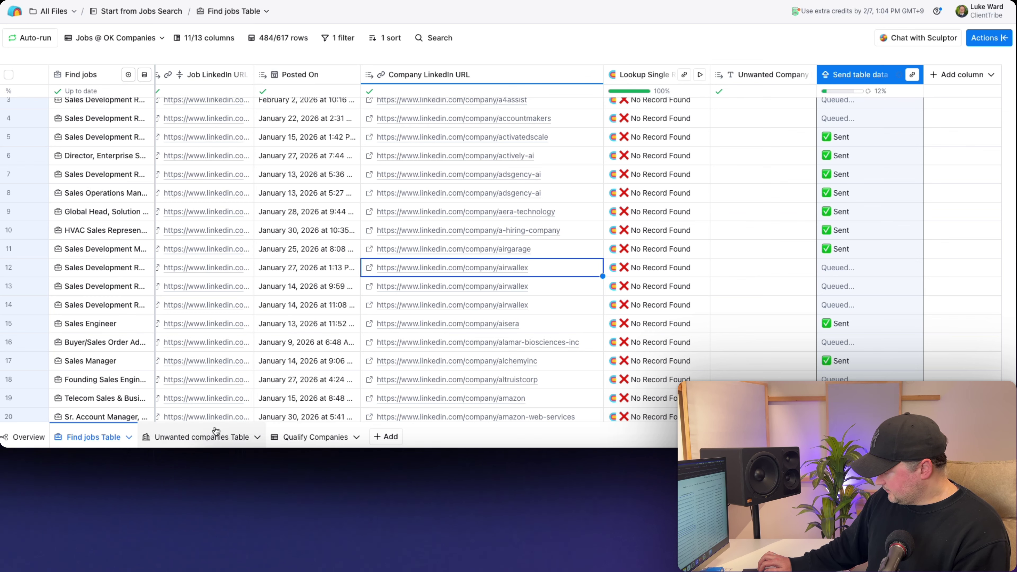
{"action": "left_click", "coordinate": [305, 434]}
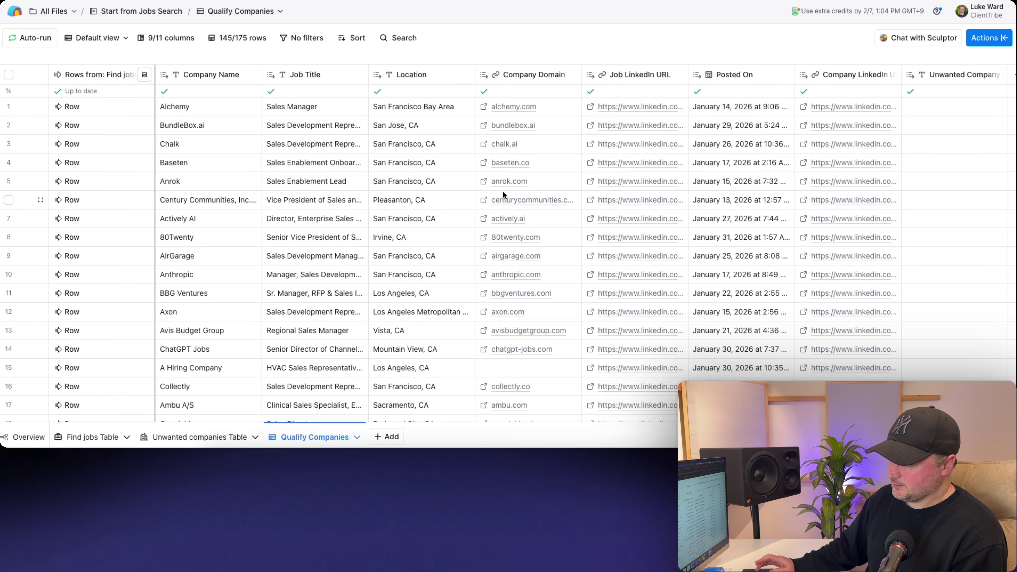
- Widen the Company LinkedIn URL column and turn on Auto-dedupe rows by Company LinkedIn URL
{"action": "scroll", "coordinate": [502, 190], "scroll_direction": "right", "scroll_amount": 3}
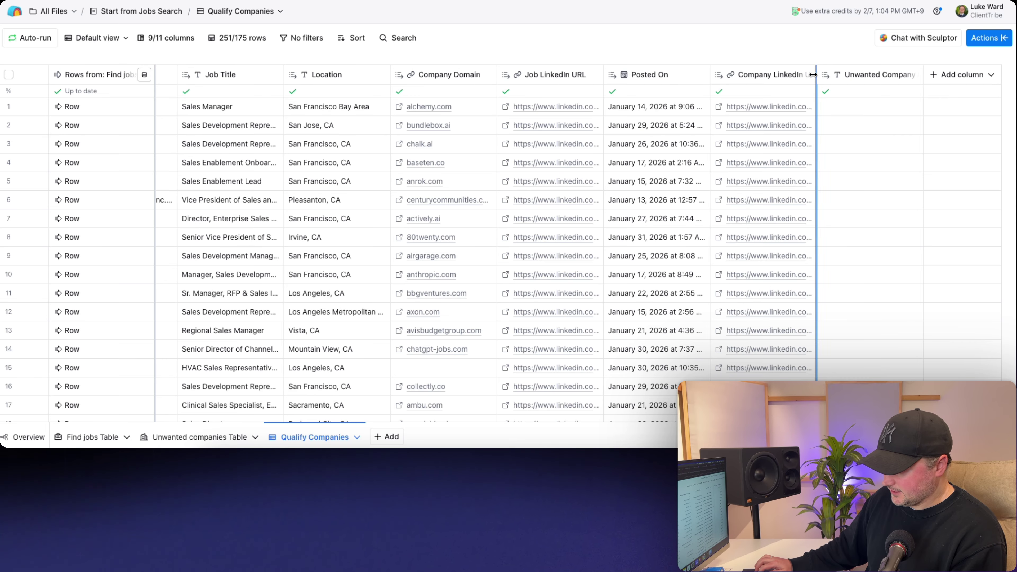
{"action": "left_click_drag", "start_coordinate": [821, 75], "coordinate": [931, 72]}
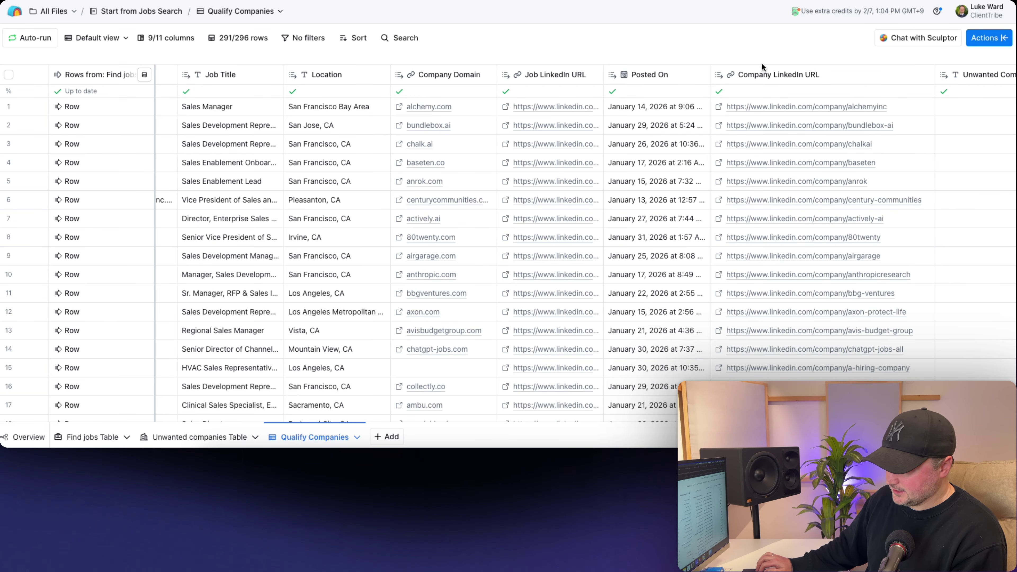
{"action": "left_click", "coordinate": [989, 38]}
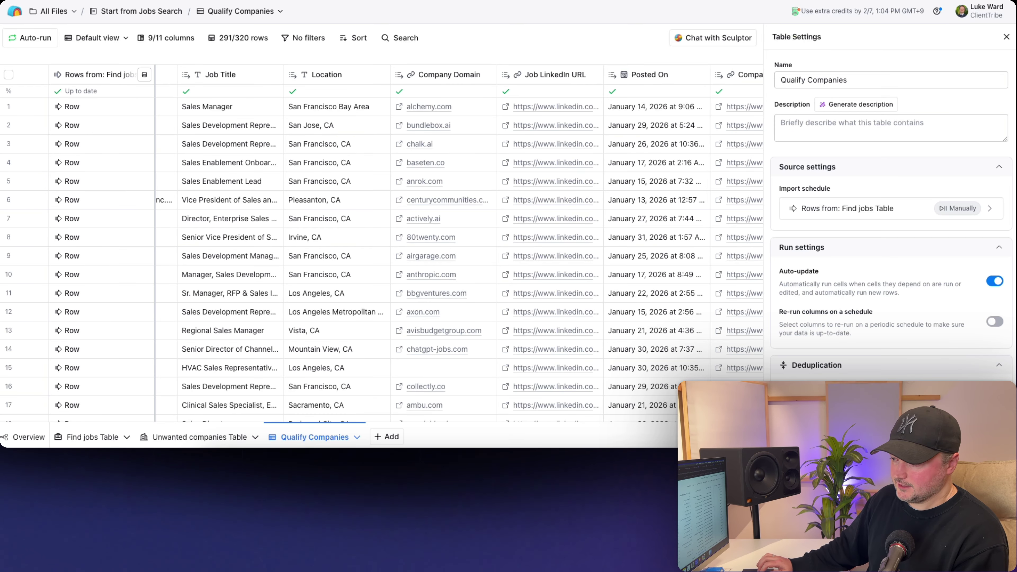
{"action": "scroll", "coordinate": [927, 273], "scroll_direction": "down", "scroll_amount": 4}
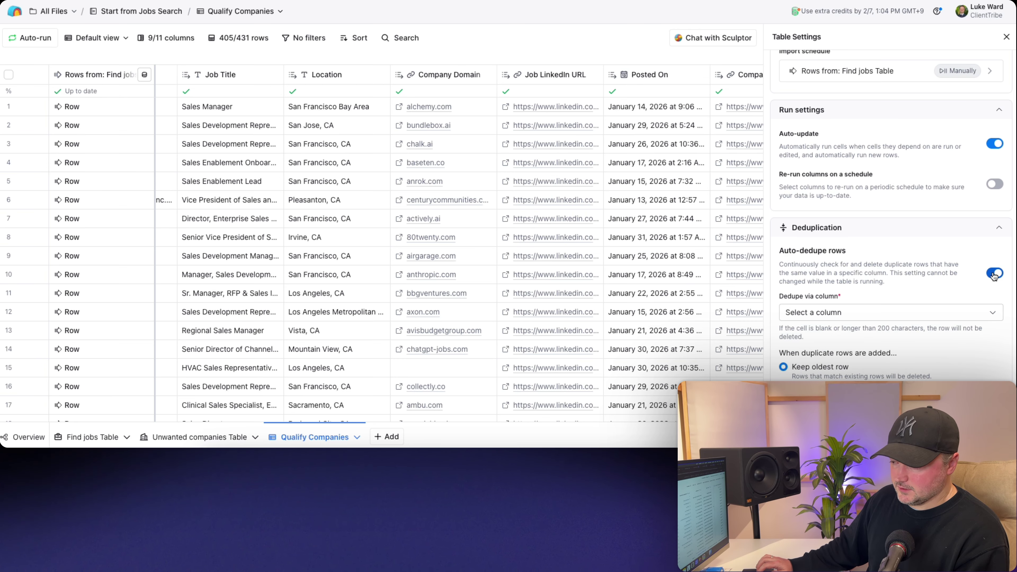
{"action": "left_click", "coordinate": [994, 274]}
{"action": "scroll", "coordinate": [604, 188], "scroll_direction": "right", "scroll_amount": 10}
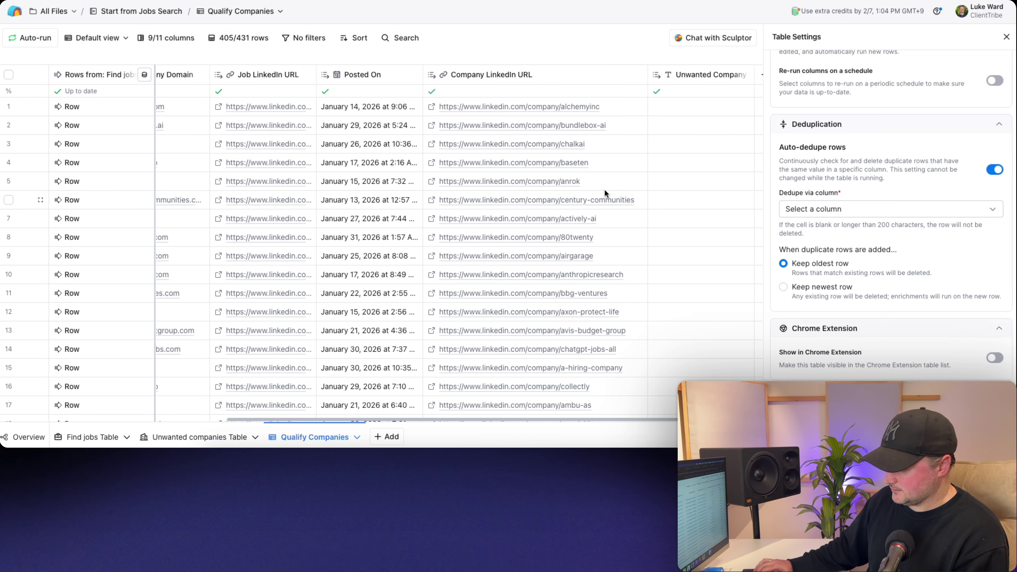
{"action": "left_click", "coordinate": [884, 210]}
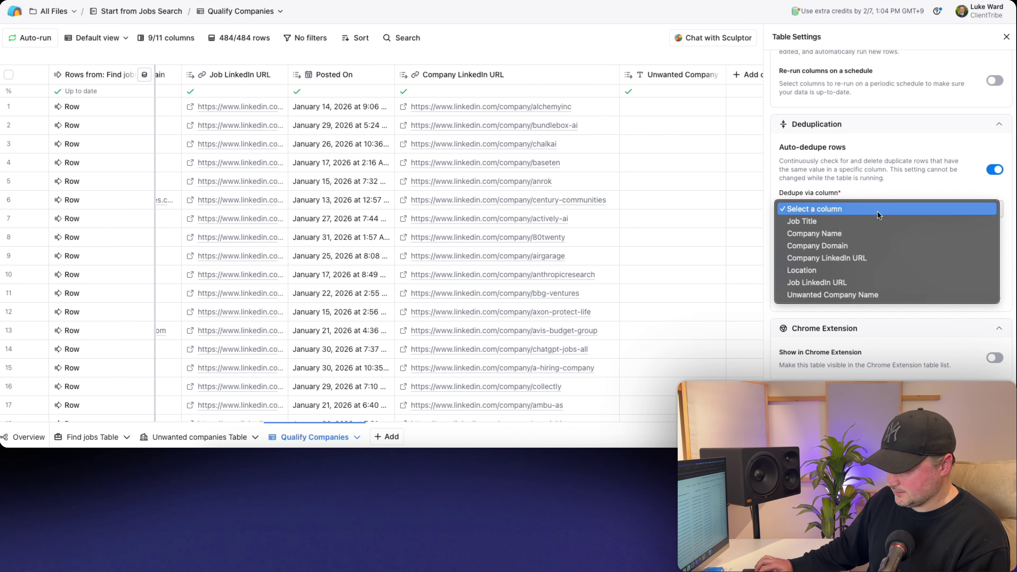
{"action": "left_click", "coordinate": [839, 259]}
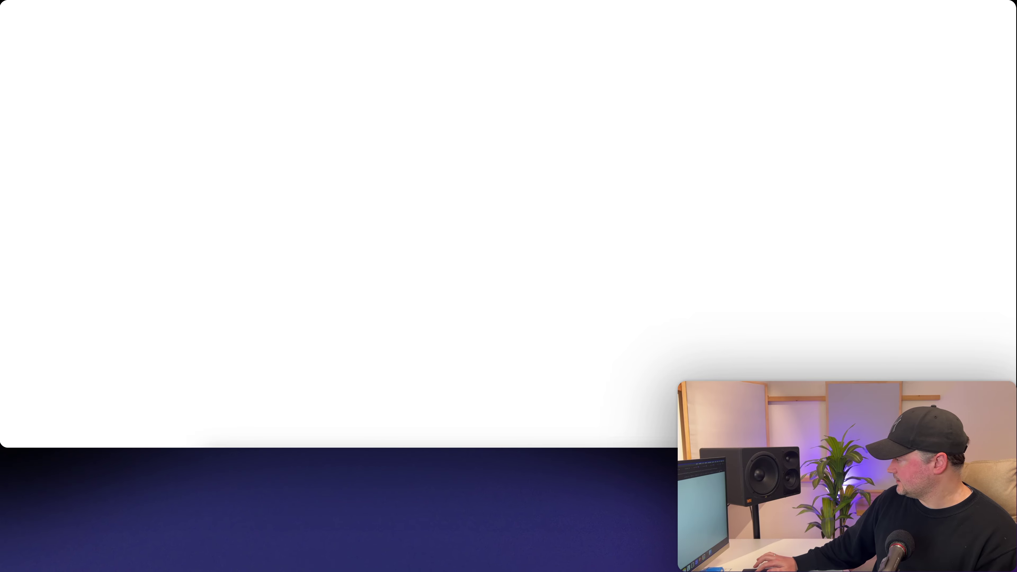
- Compare the Find jobs Table with Qualify Companies (286 rows), ending back on Find jobs Table
{"action": "scroll", "coordinate": [605, 150], "scroll_direction": "right", "scroll_amount": 5}
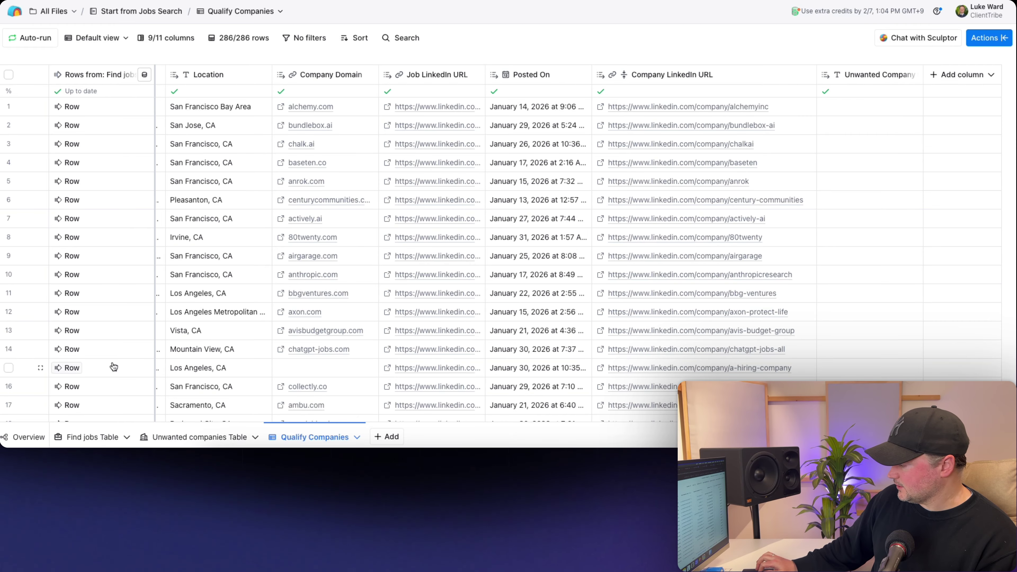
{"action": "left_click", "coordinate": [87, 437]}
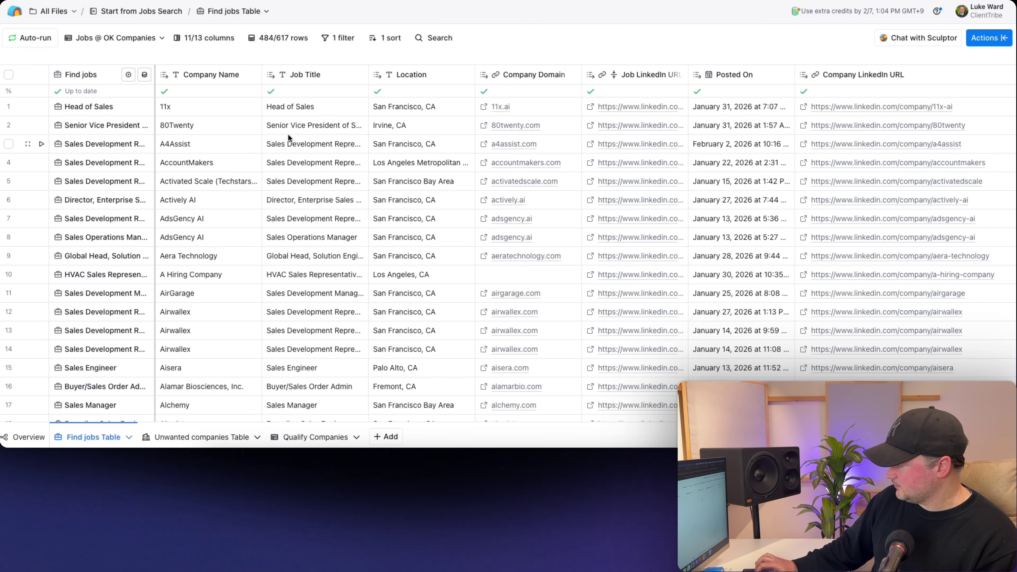
{"action": "left_click", "coordinate": [313, 439]}
{"action": "scroll", "coordinate": [583, 195], "scroll_direction": "right", "scroll_amount": 5}
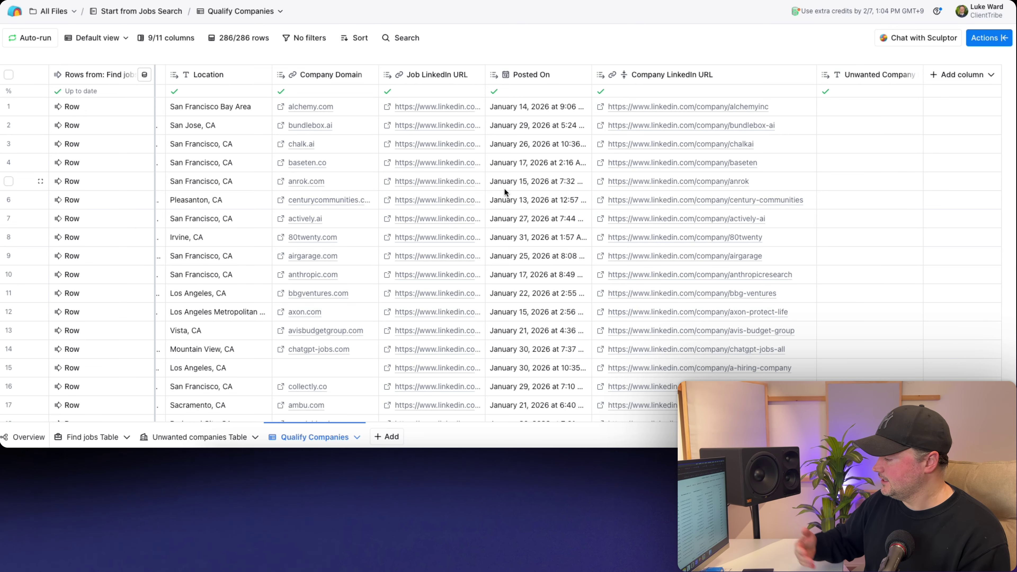
{"action": "left_click", "coordinate": [96, 438]}
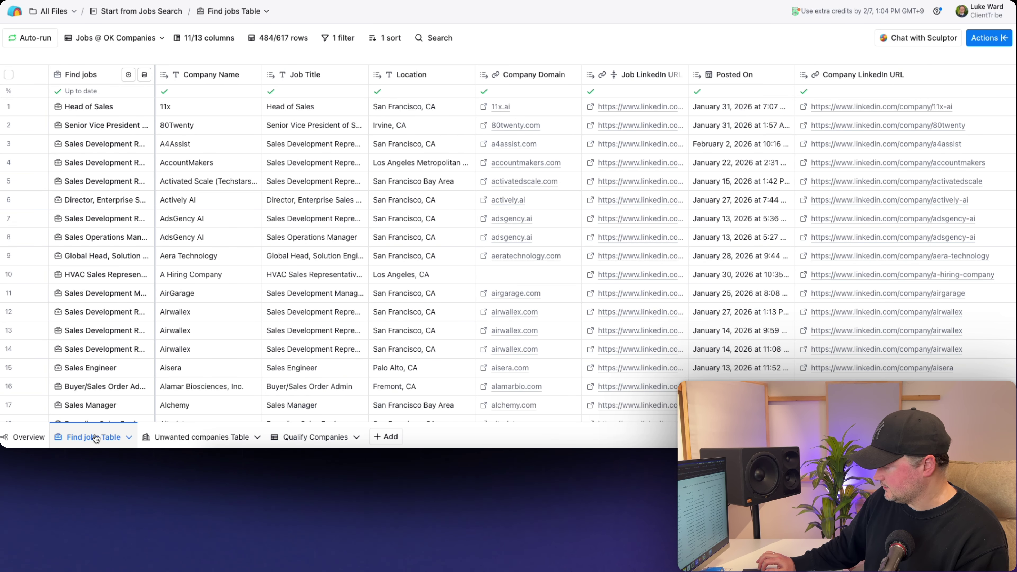